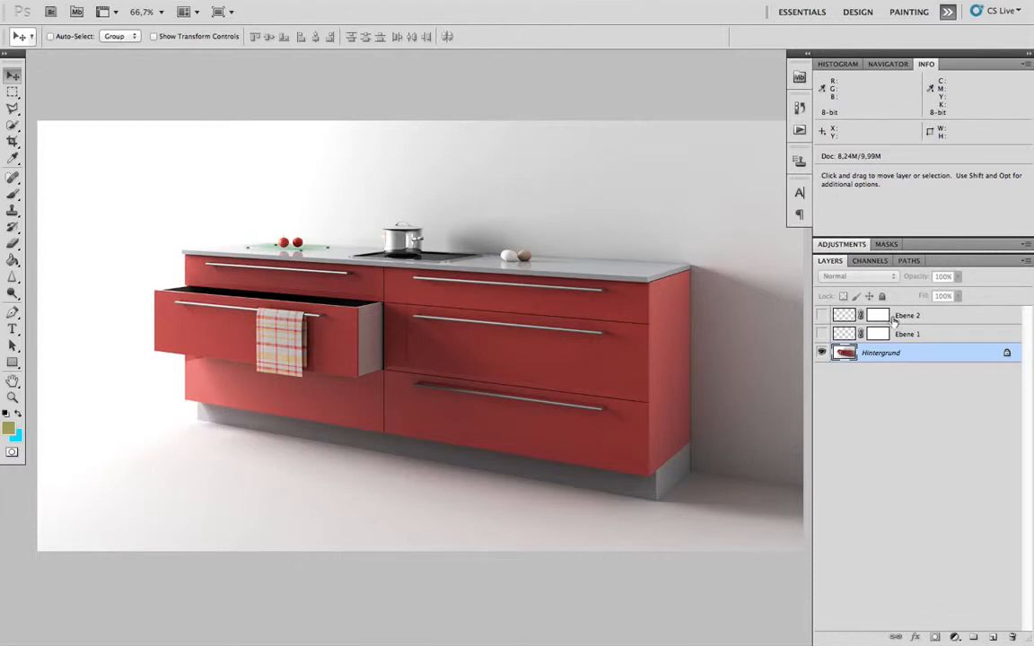
- Make the Ebene 1 and Ebene 2 layers visible over the kitchen render and select Ebene 2
left_click(822, 334)
left_click(822, 316)
left_click(938, 332)
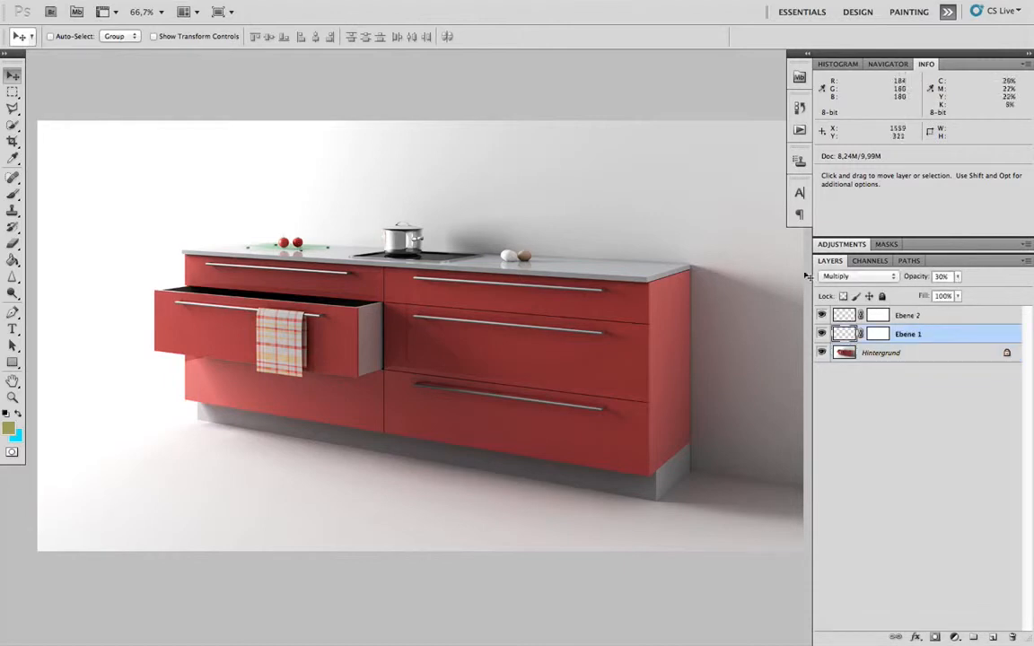
left_click(914, 315)
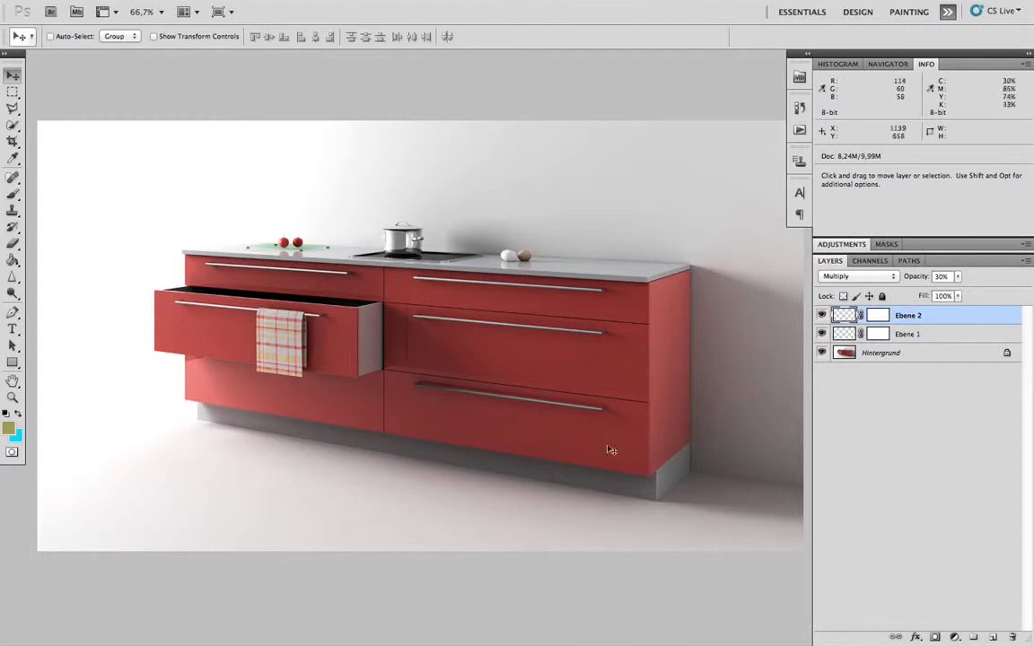
- Add a Curves adjustment above Ebene 2 with points at input 51/output 60 and input 138/output 171, plus a highlight point
left_click(953, 637)
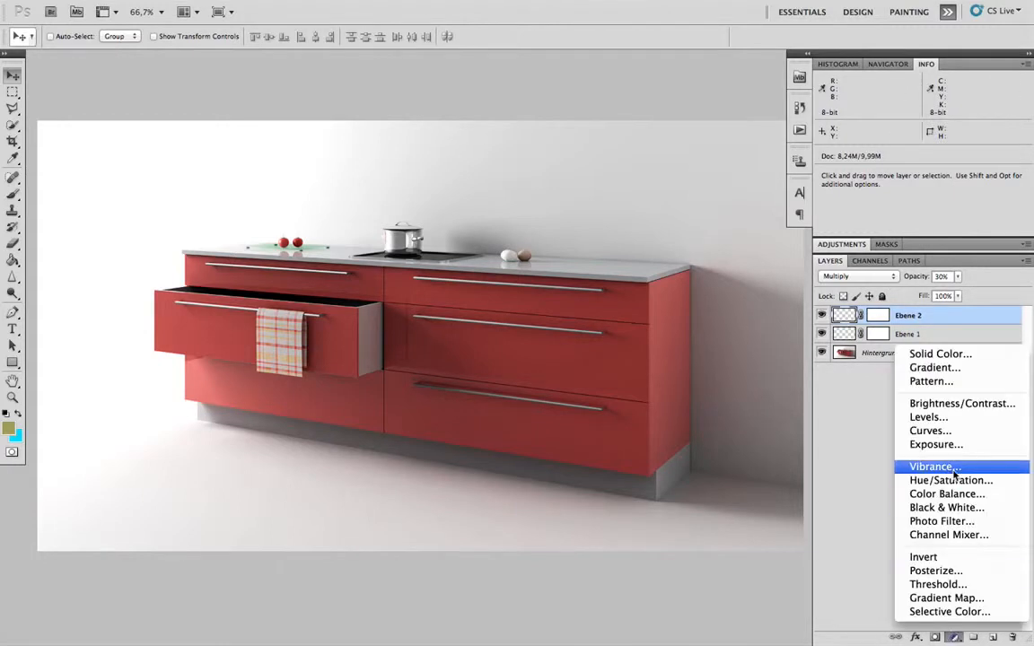
left_click(943, 432)
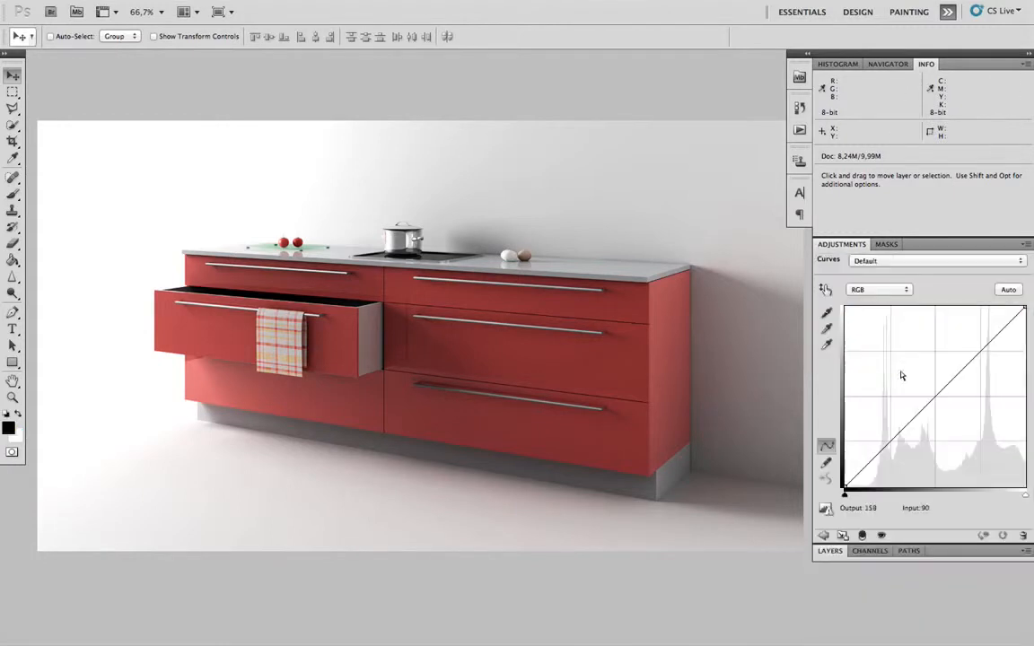
left_click_drag(953, 380, 946, 366)
left_click_drag(875, 442, 882, 446)
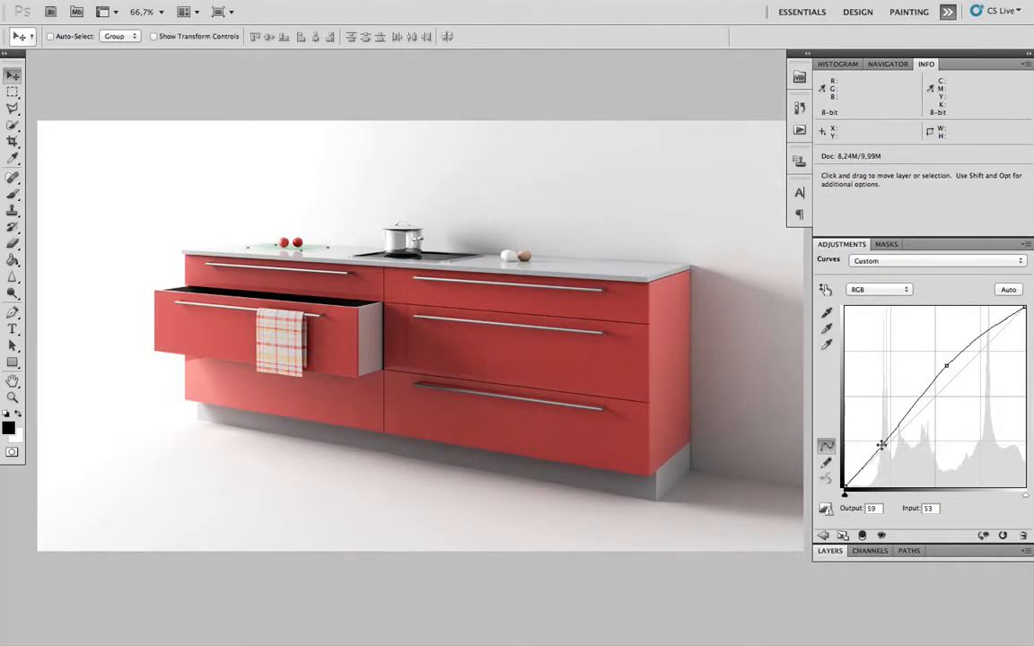
left_click_drag(881, 446, 880, 447)
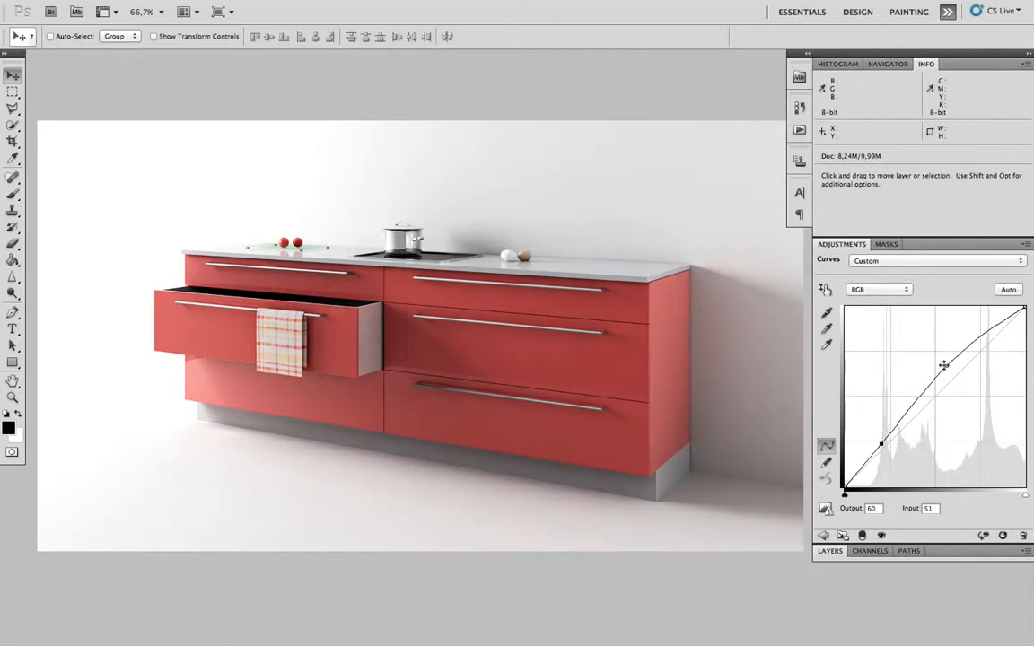
left_click_drag(945, 365, 941, 365)
left_click(987, 328)
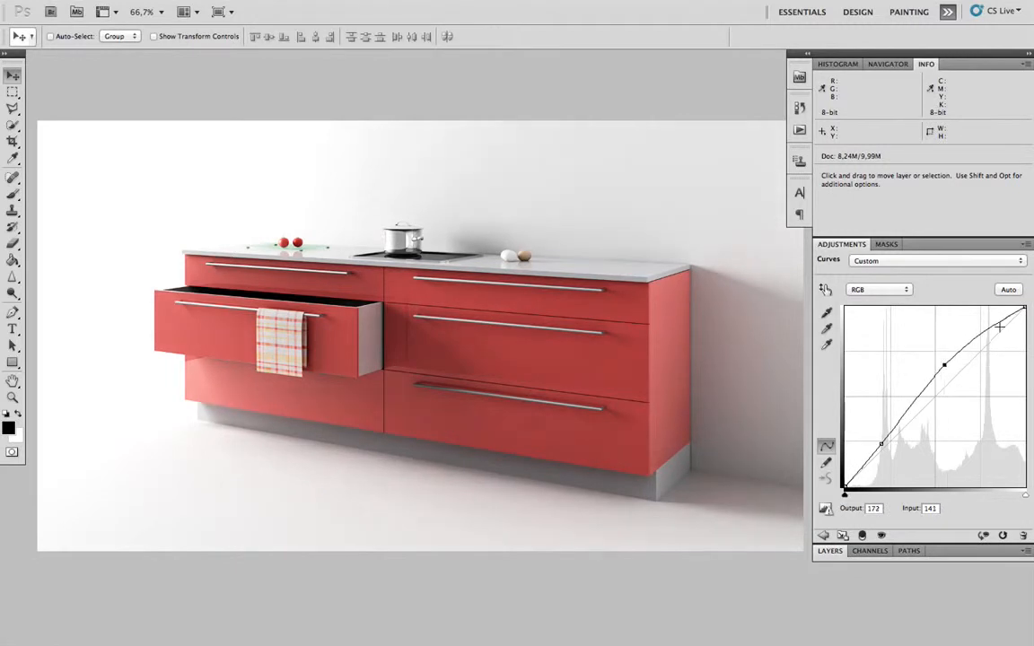
left_click_drag(987, 329, 987, 330)
left_click_drag(946, 364, 940, 366)
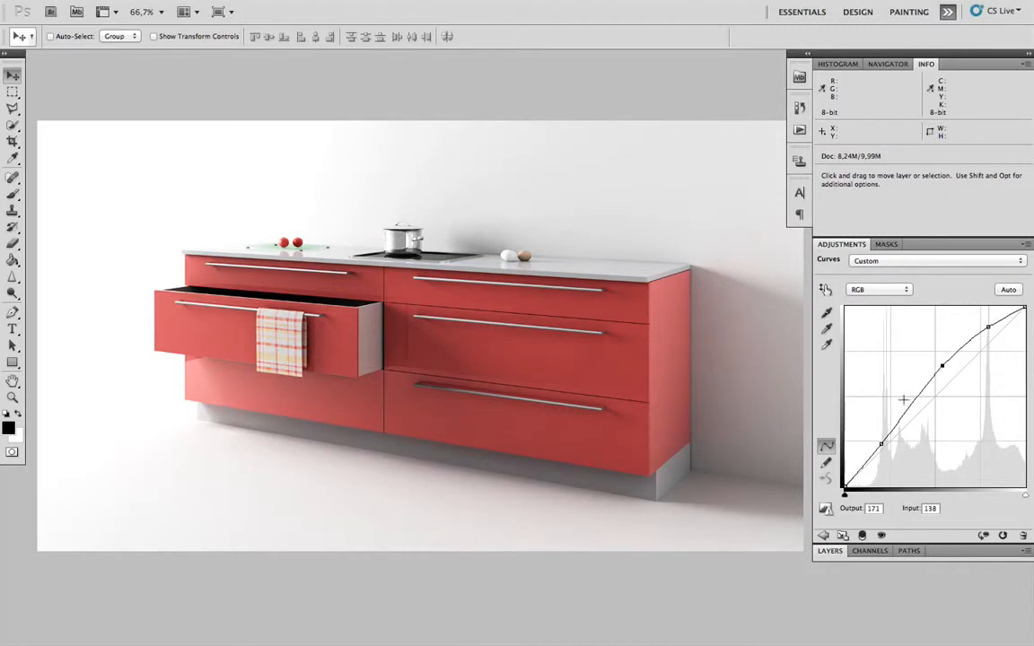
- Toggle the Curves 1 layer's visibility to compare the kitchen image with and without the curve
left_click(830, 550)
left_click(821, 314)
left_click(821, 314)
left_click(821, 314)
left_click(821, 314)
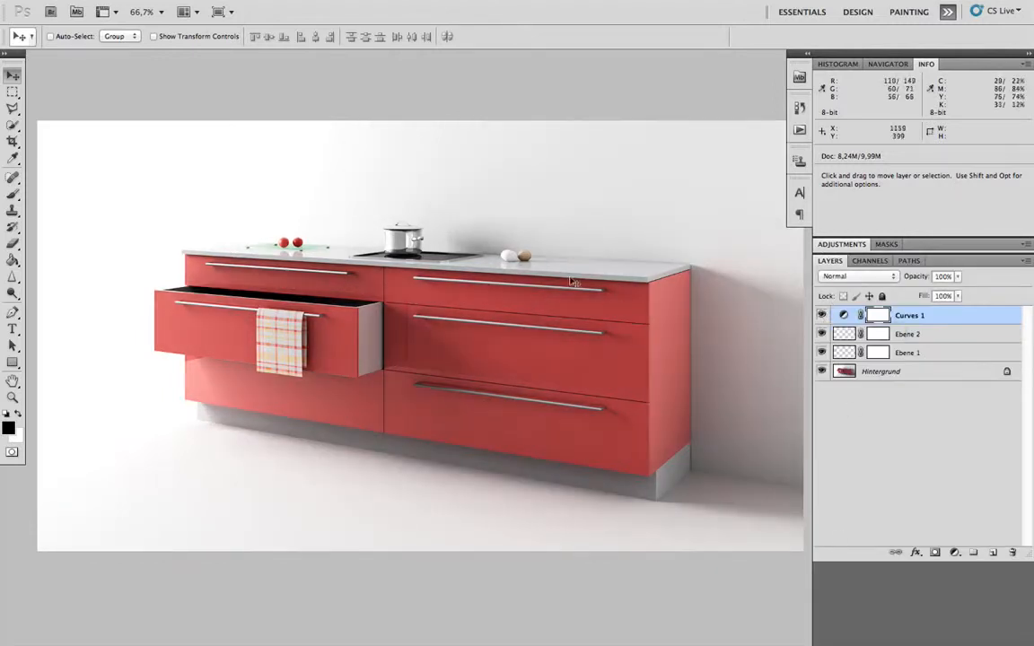
- Set the Curves 1 layer's blend mode to Luminosity and toggle its visibility to compare the color effect
left_click(878, 277)
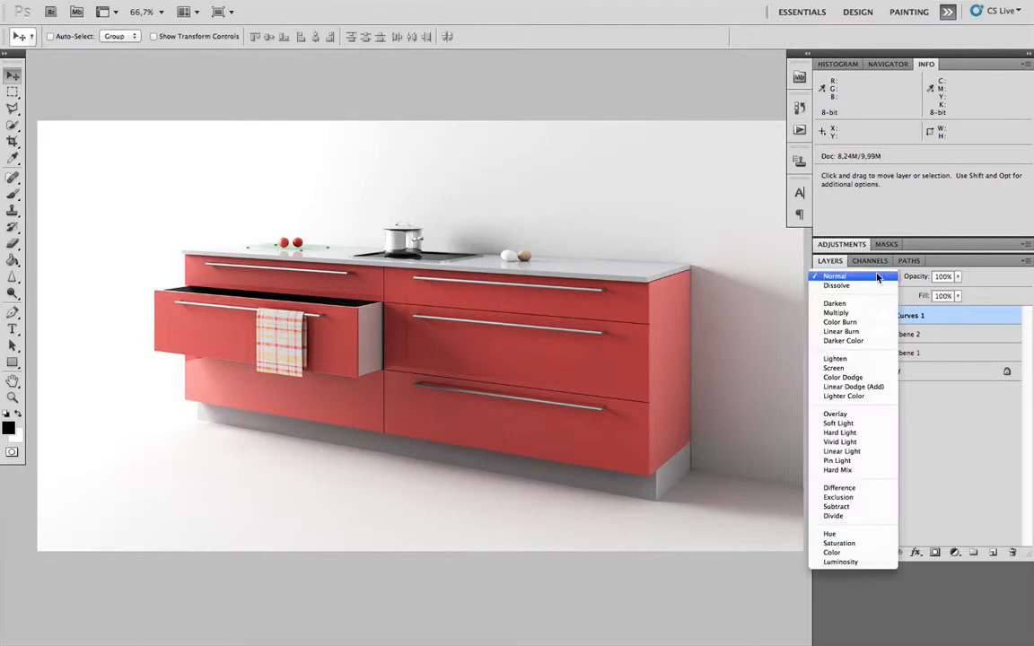
left_click(853, 563)
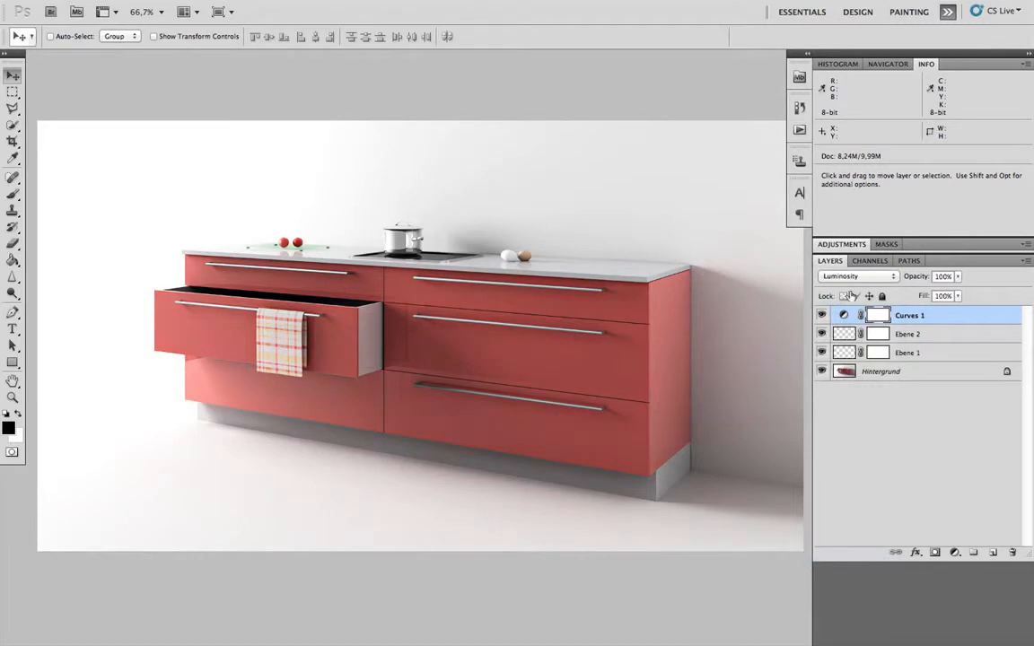
left_click(821, 315)
left_click(822, 315)
left_click(822, 315)
left_click(821, 315)
left_click(848, 276)
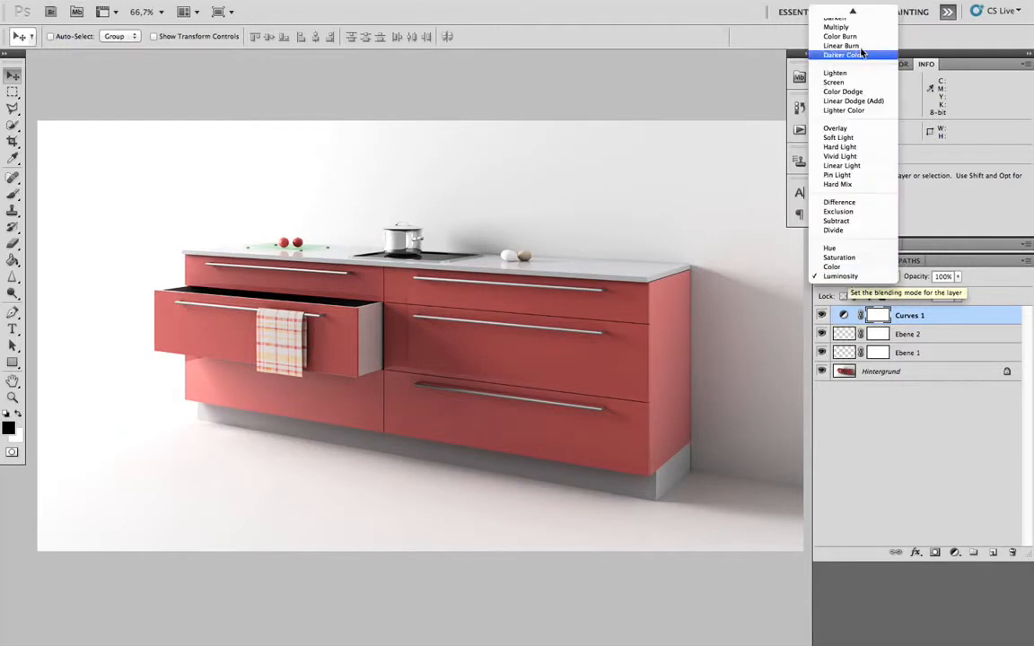
left_click(799, 12)
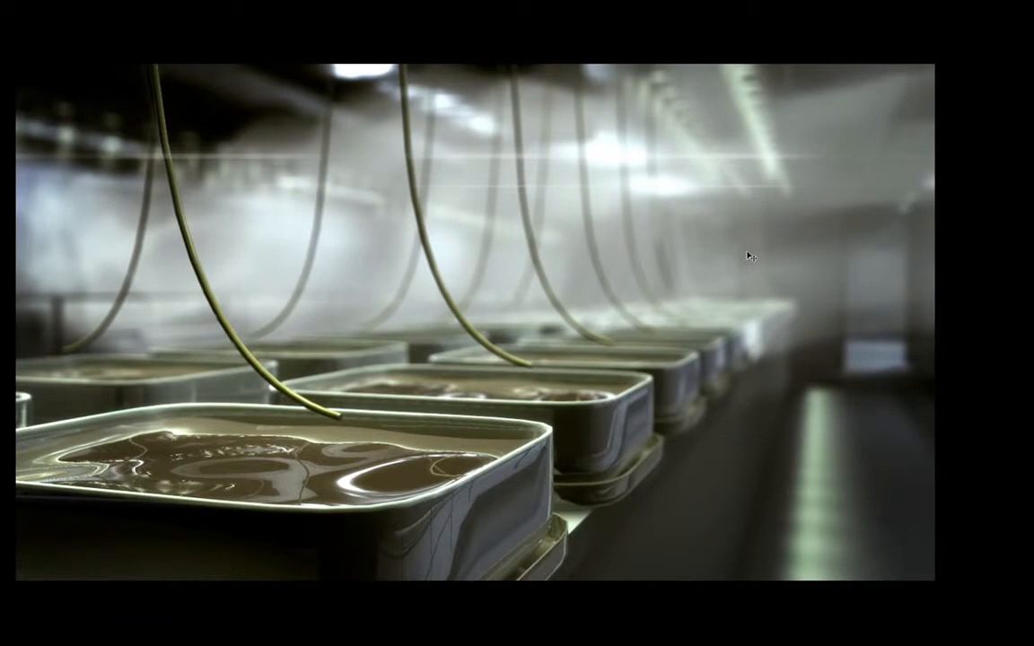
- Bring back the panels and hide all layers above Ebene 1 in the image of the trays
key("Tab")
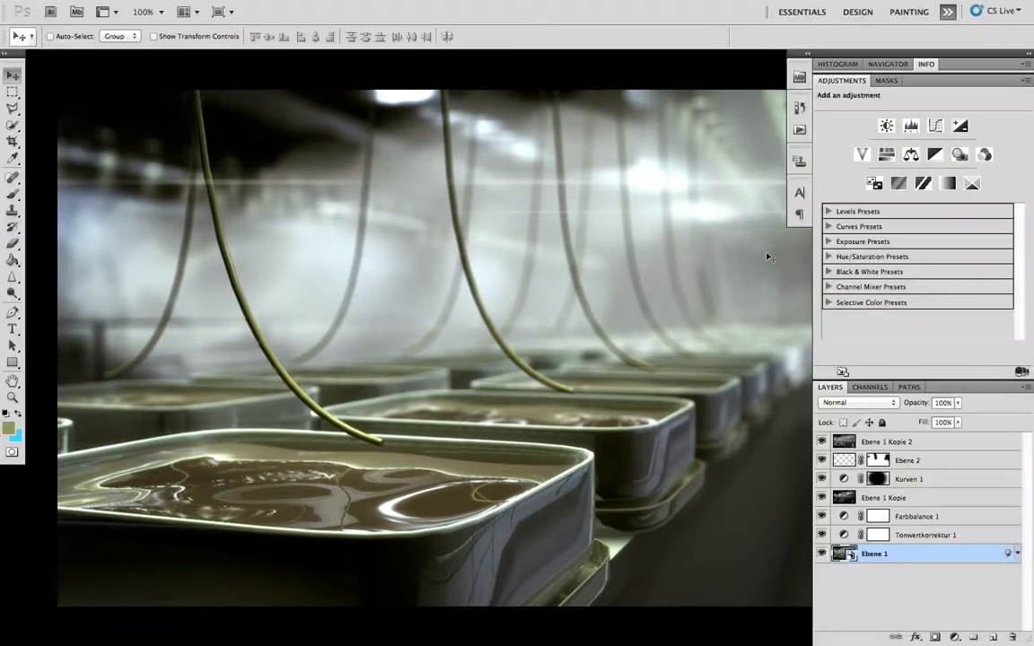
left_click(822, 442)
left_click_drag(823, 460, 823, 535)
left_click_drag(673, 444, 538, 429)
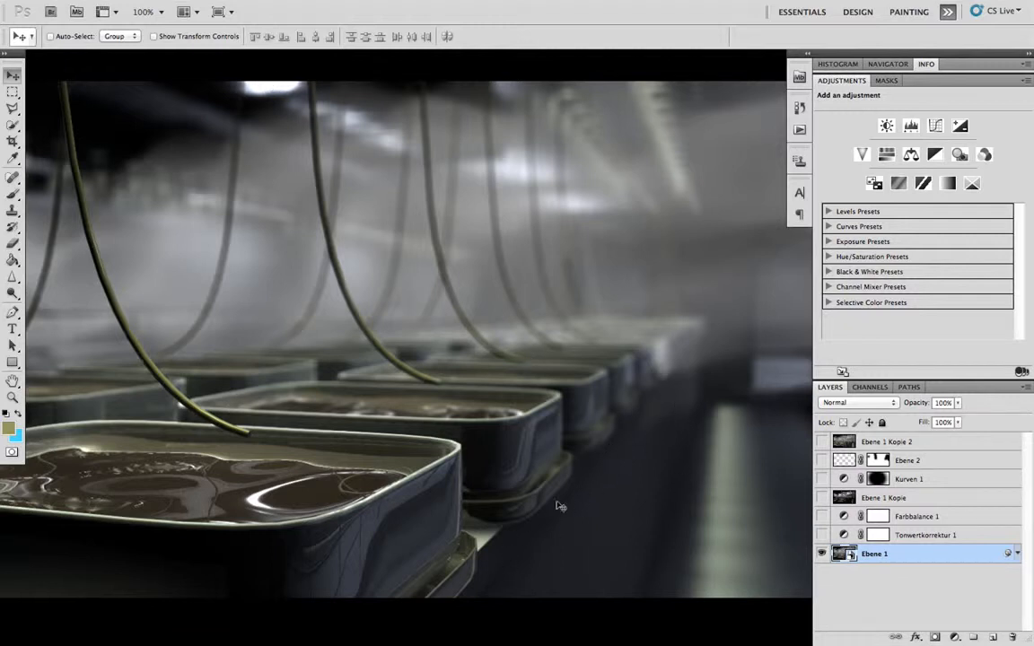
- Show the Tonwertkorrektur 1 levels layer and set its white input level to 198
left_click(823, 535)
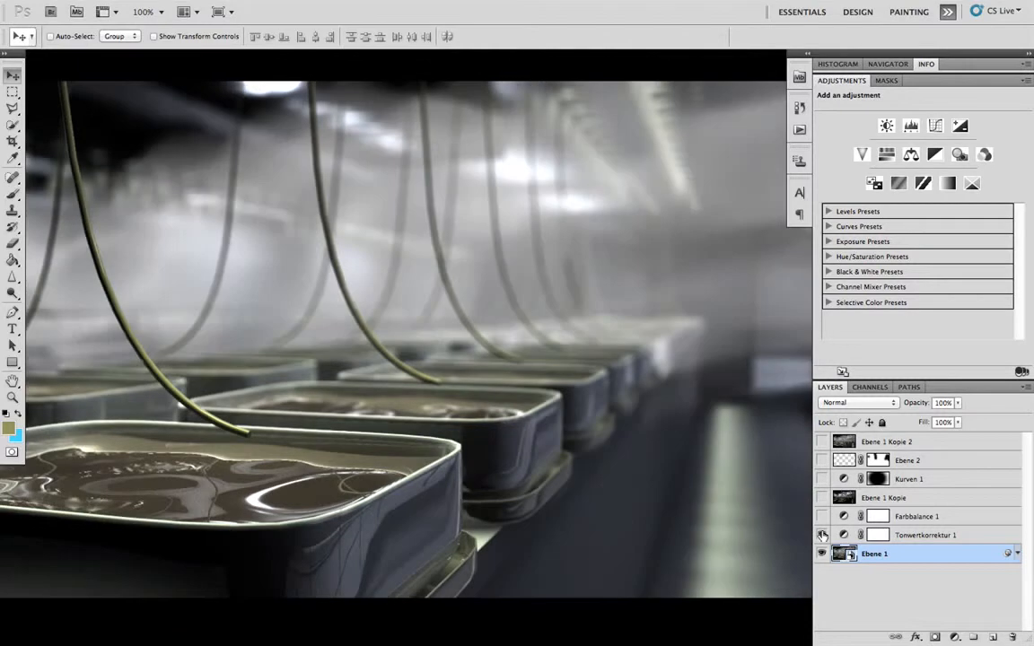
left_click(914, 537)
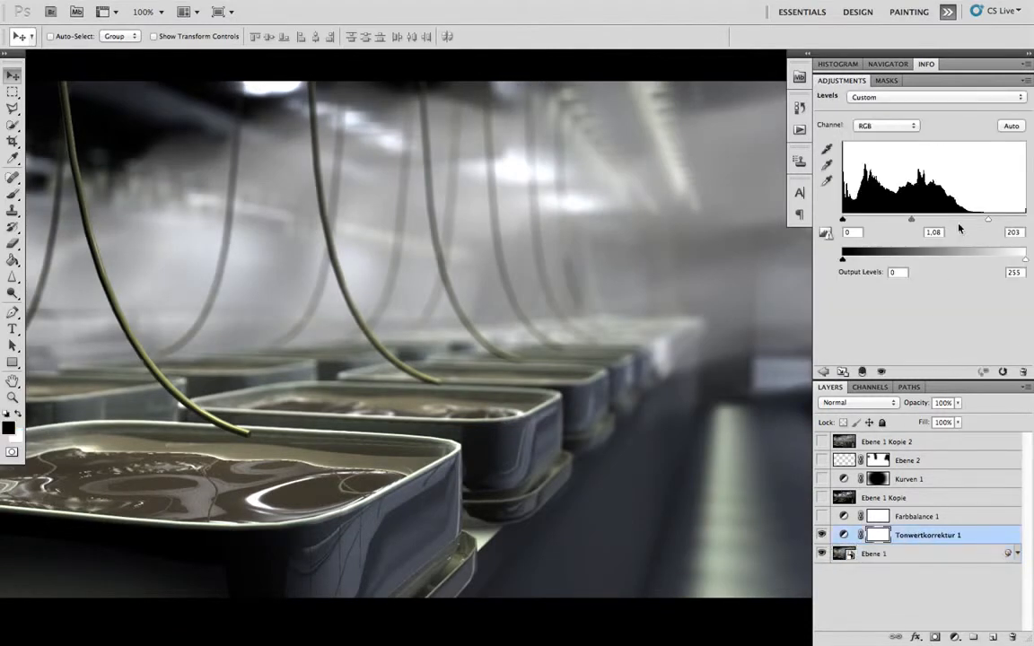
left_click(955, 637)
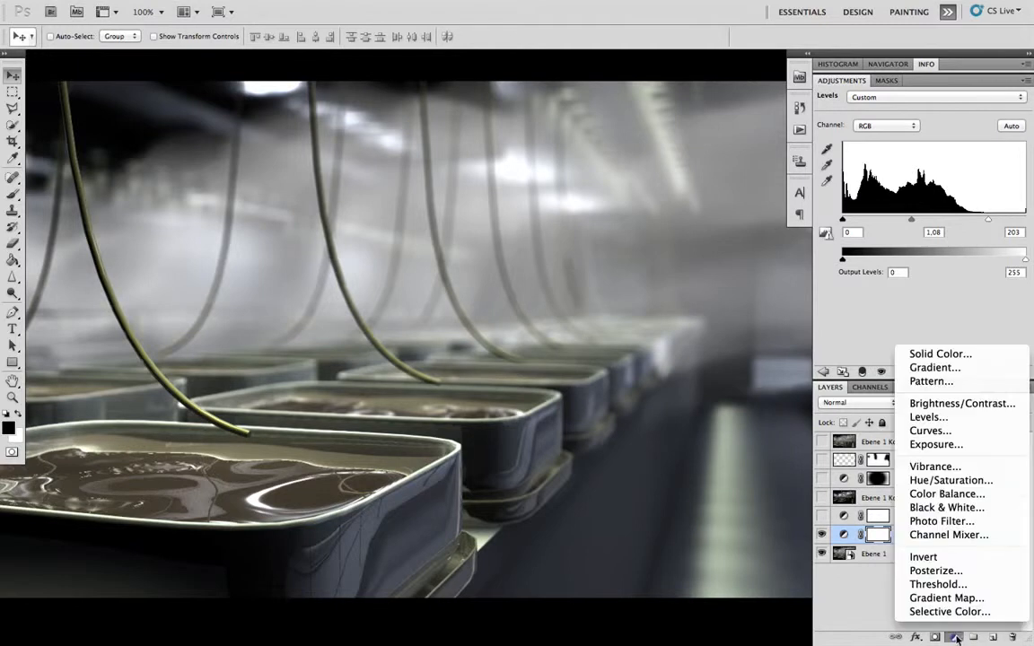
left_click(912, 289)
mouse_move(991, 220)
left_mouse_down()
mouse_move(1027, 222)
mouse_move(984, 221)
left_mouse_up()
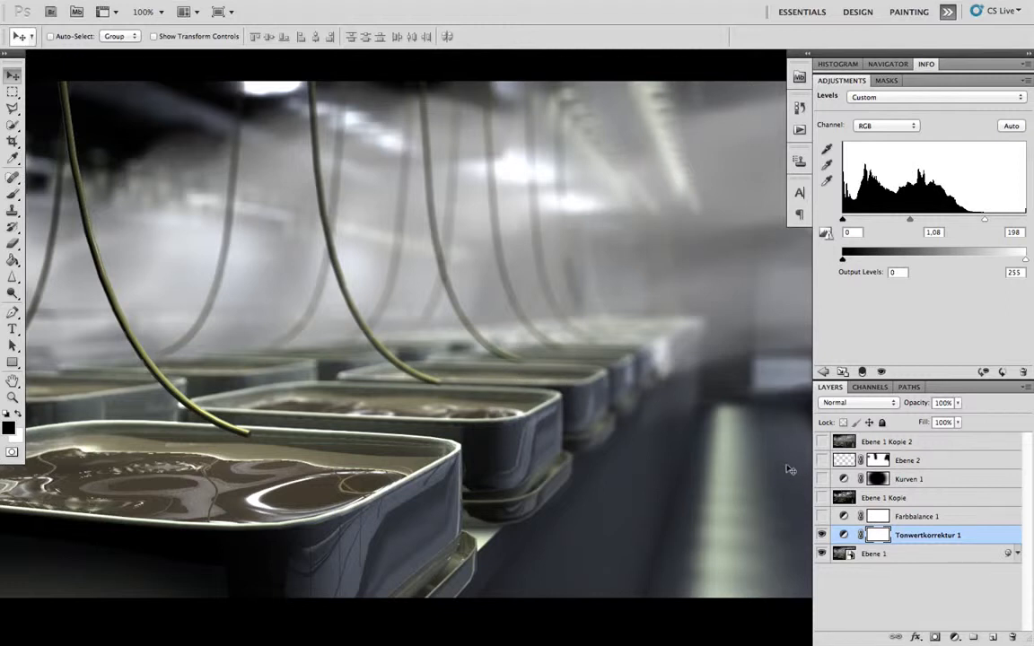
- Show and select the Farbbalance 1 layer and look through its Shadows, Midtones and Highlights settings
left_click(912, 518)
left_click(821, 517)
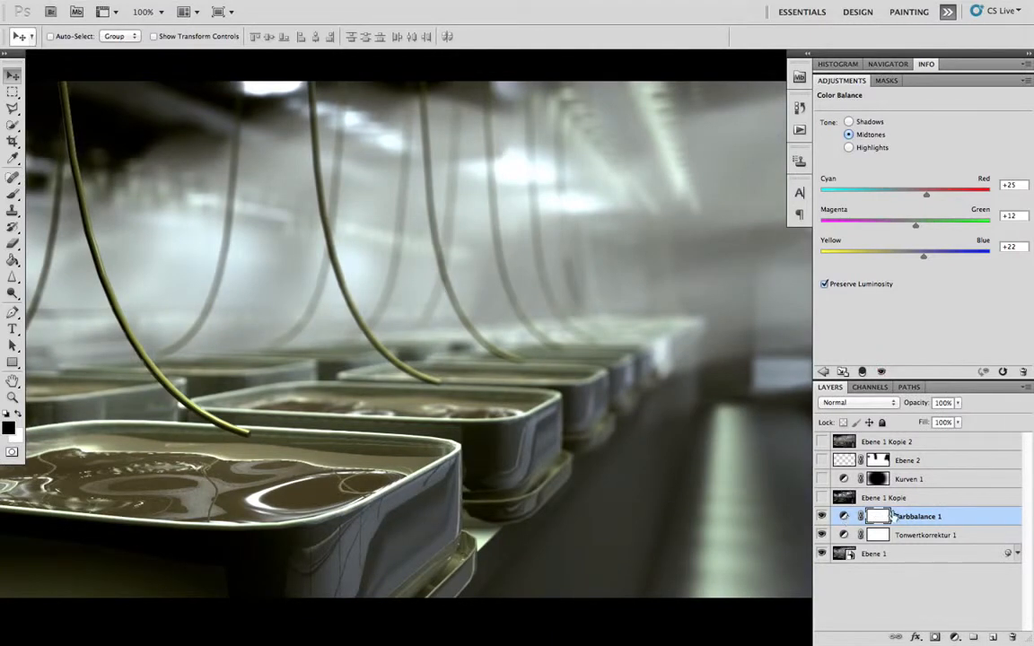
left_click(955, 637)
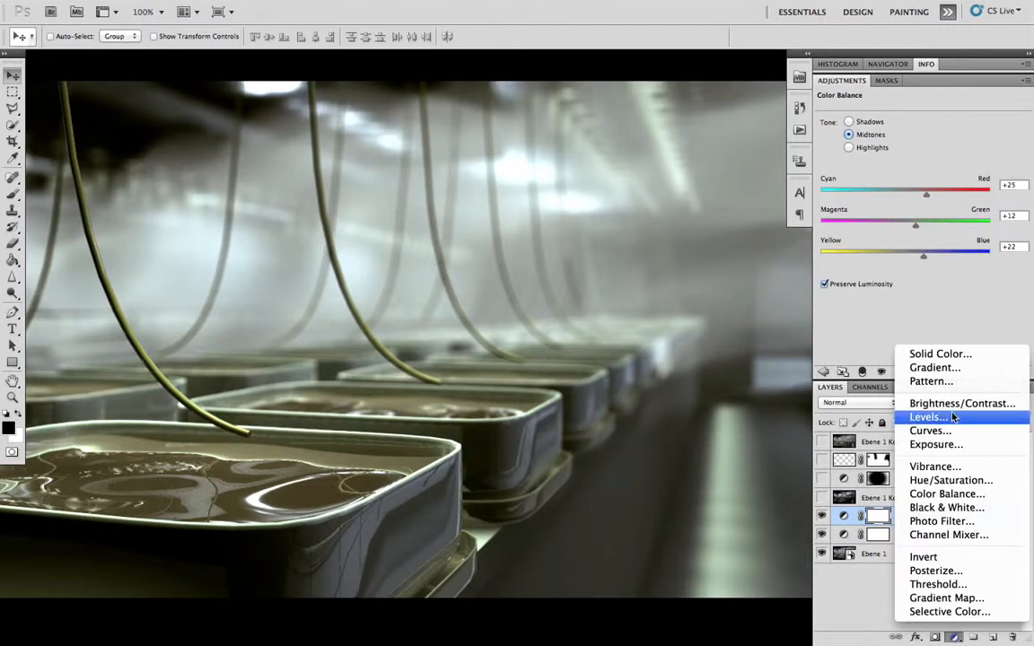
left_click(862, 325)
left_click(858, 122)
left_click(877, 135)
left_click(876, 147)
left_click(872, 123)
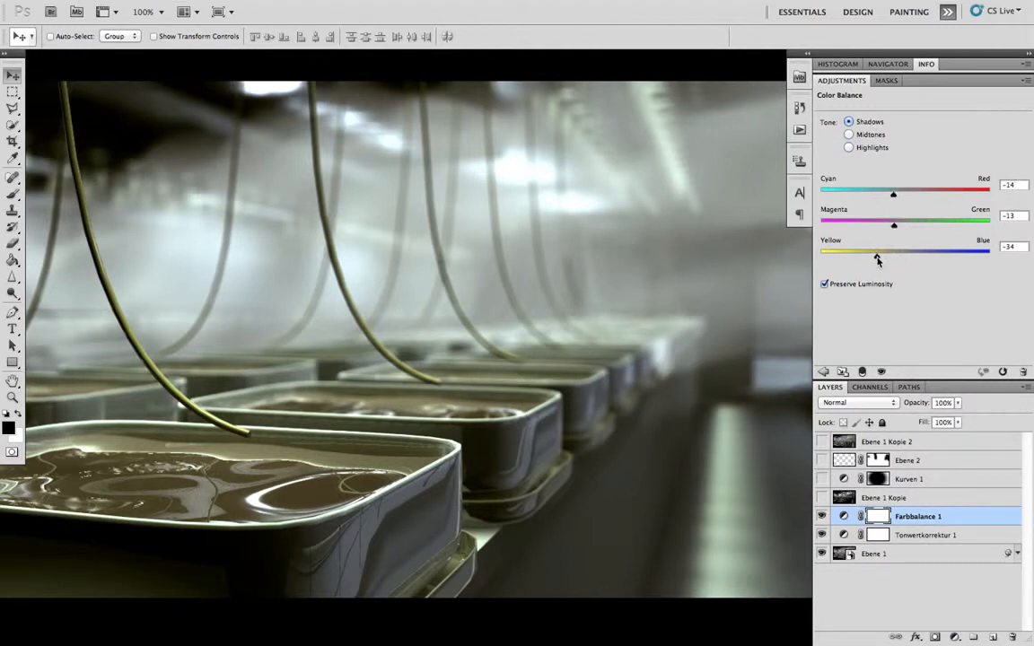
- Try shifting Farbbalance 1's shadows towards yellow and its midtones towards red and blue
mouse_move(878, 261)
left_mouse_down()
mouse_move(836, 258)
mouse_move(867, 258)
left_mouse_up()
left_click(871, 134)
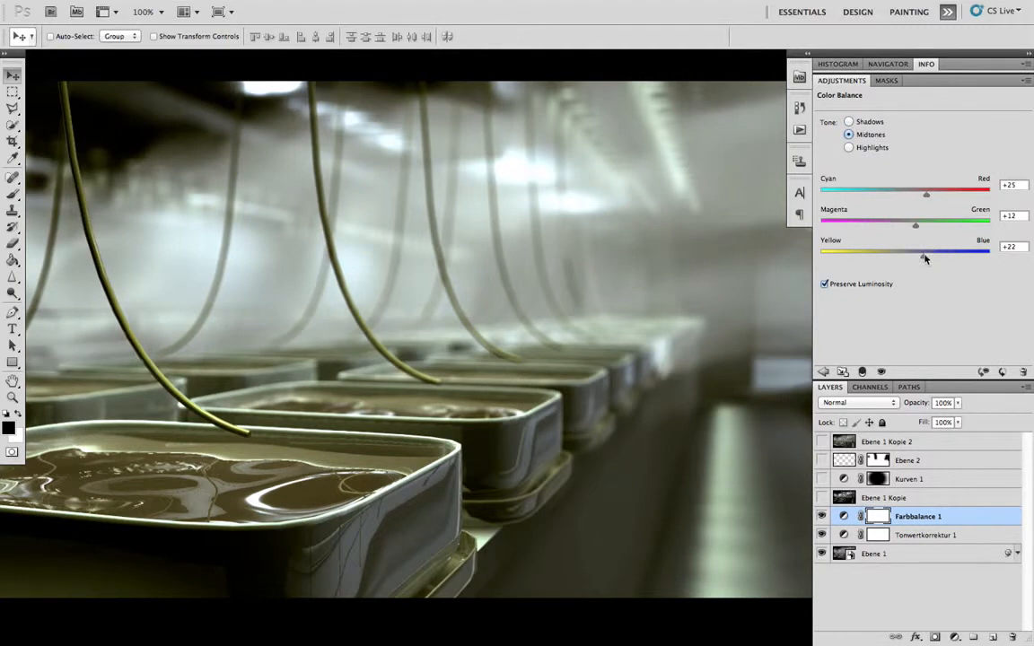
left_click_drag(923, 259, 937, 258)
left_click_drag(927, 196, 936, 198)
left_click_drag(928, 258, 931, 259)
- Try different Cyan–Red values such as -45 and -25 for Farbbalance 1's highlights, and undo the trial color shifts
left_click(873, 147)
left_click_drag(890, 198, 865, 198)
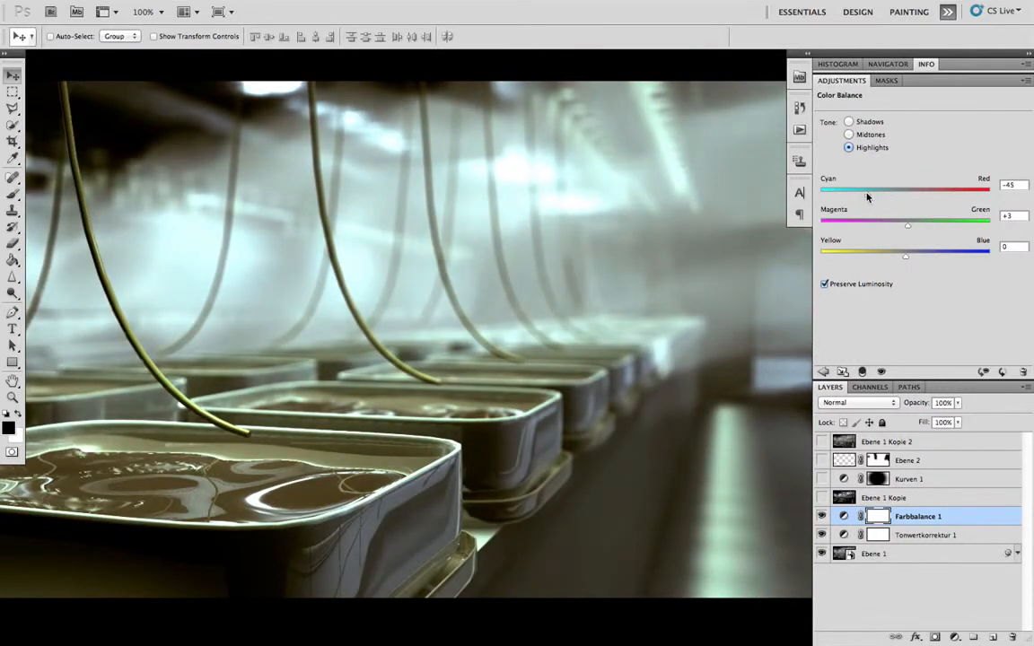
left_click_drag(874, 197, 887, 197)
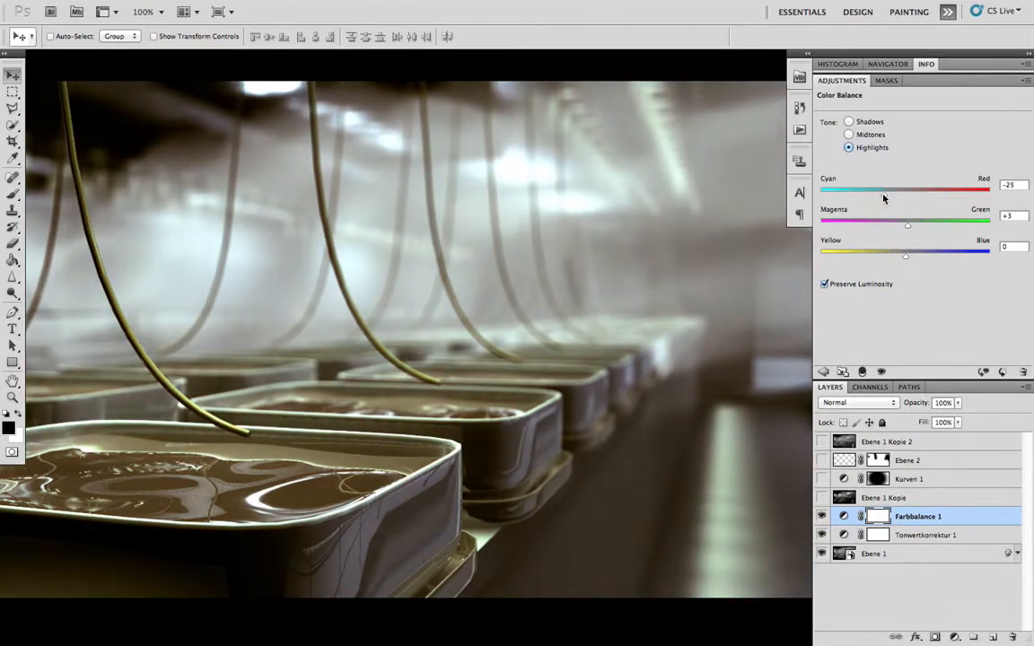
key("alt+bracketleft")
key("alt+bracketleft")
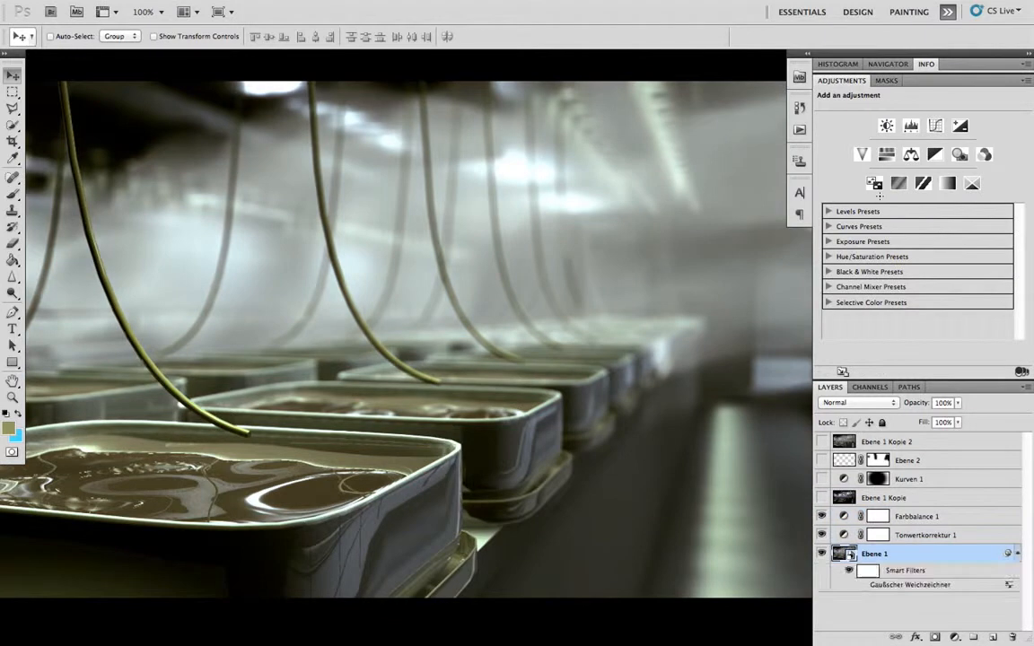
- Compare the tray image with and without Farbbalance 1 and review the layer's midtone color balance
left_click(821, 516)
left_click(822, 516)
left_click(822, 517)
left_click(823, 517)
left_click(921, 516)
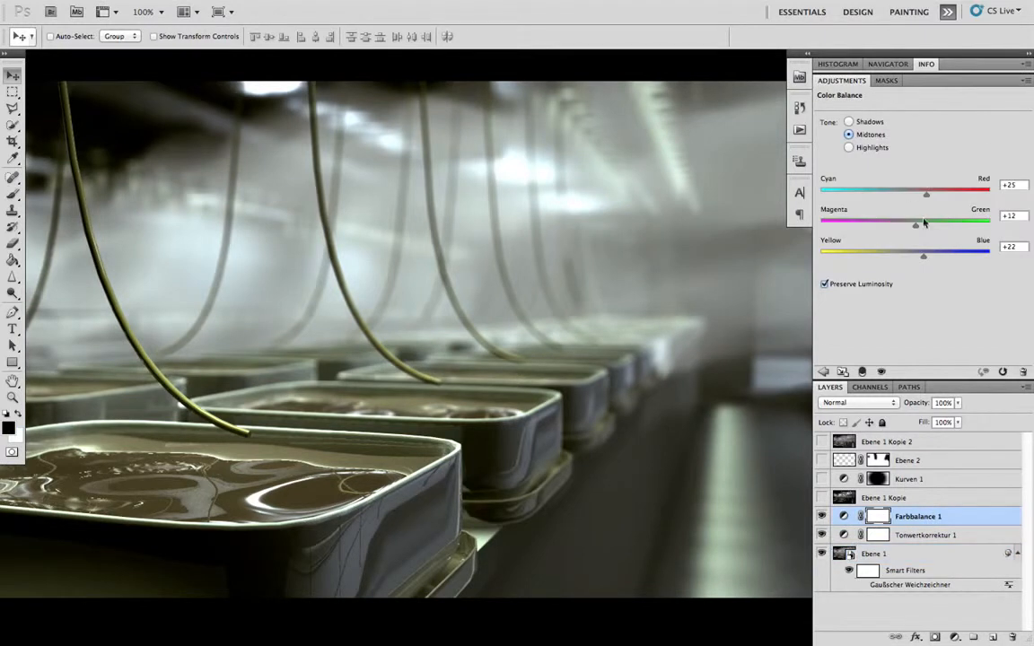
left_click(871, 135)
left_click_drag(895, 259, 929, 264)
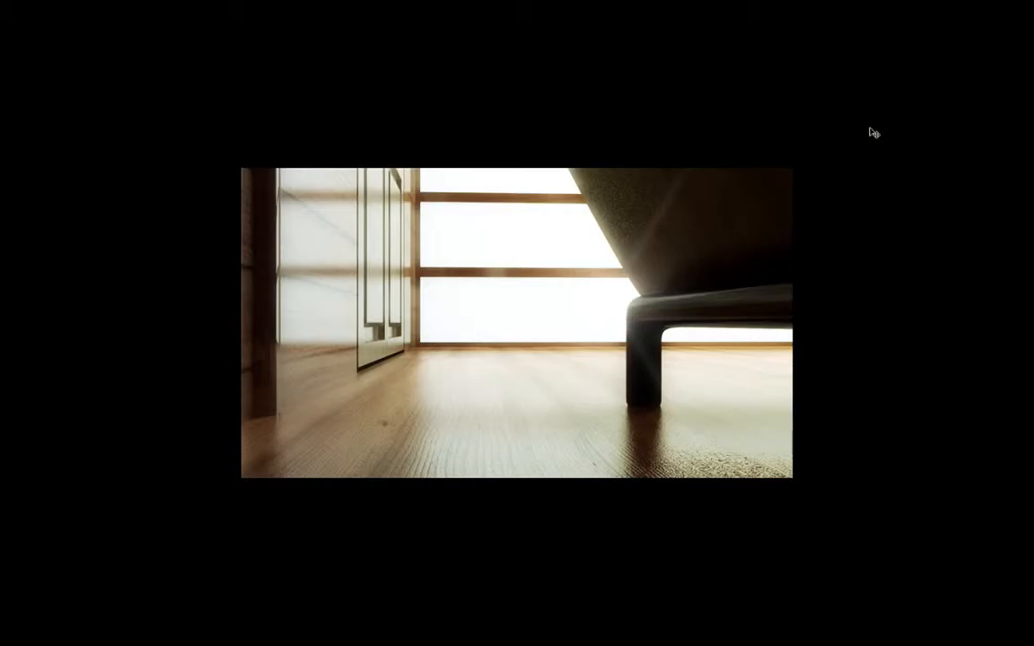
- Bring back the panels for the interior image and toggle Ebene 1 Kopie 3 to compare its effect
left_click_drag(696, 215, 616, 201)
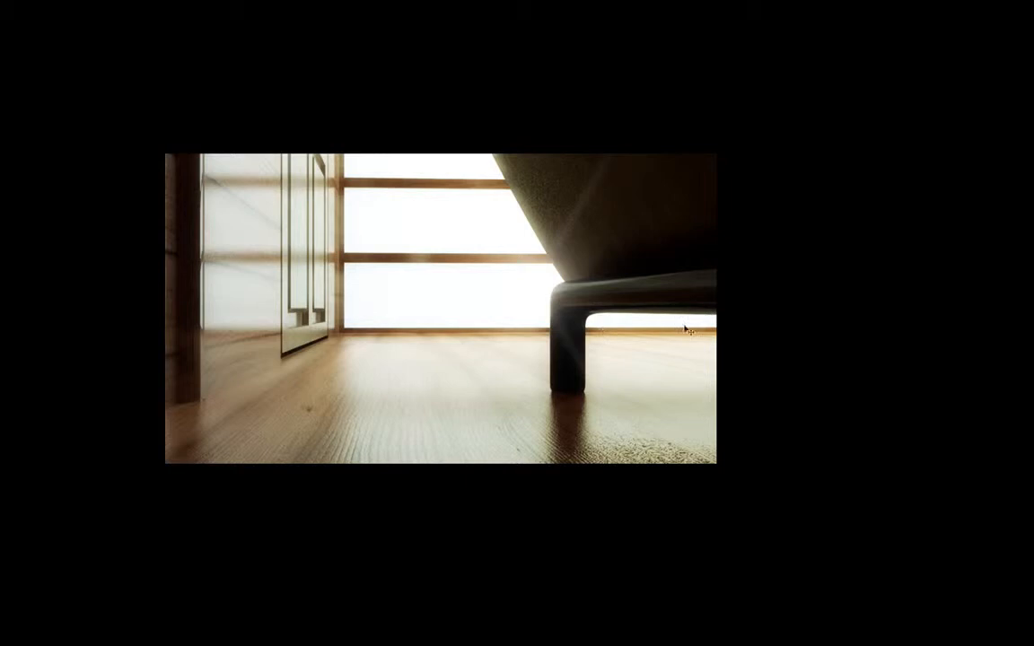
key("Tab")
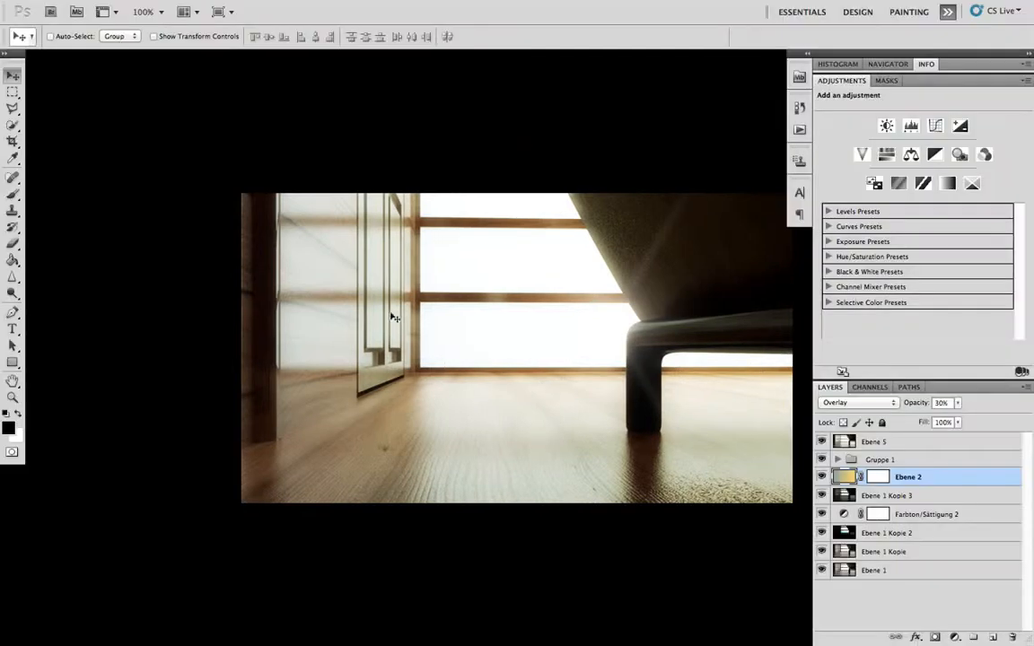
left_click_drag(640, 276, 498, 241)
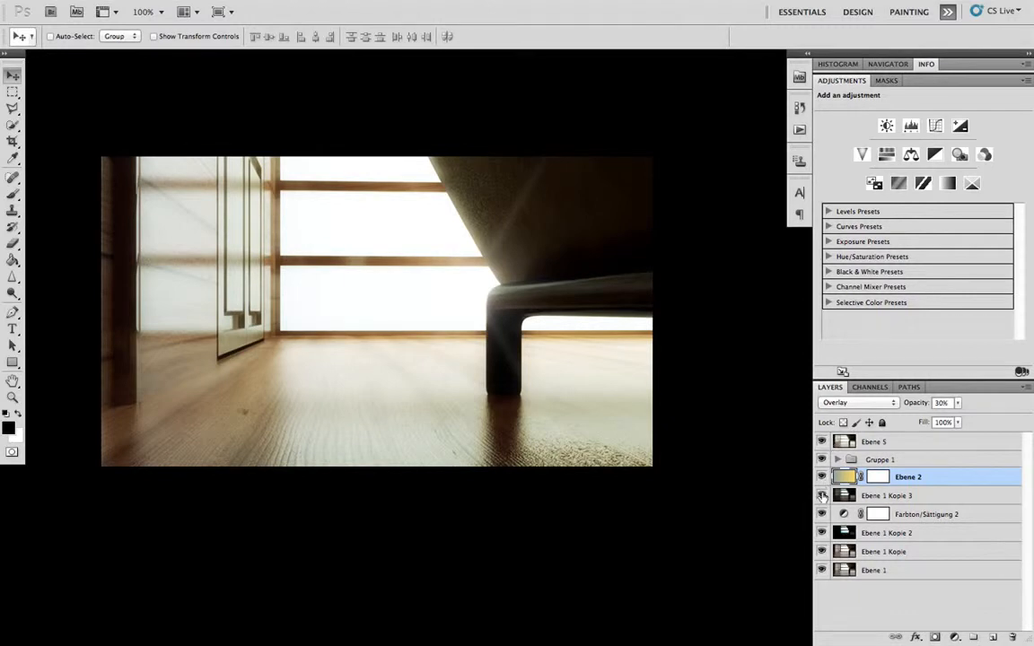
left_click(823, 495)
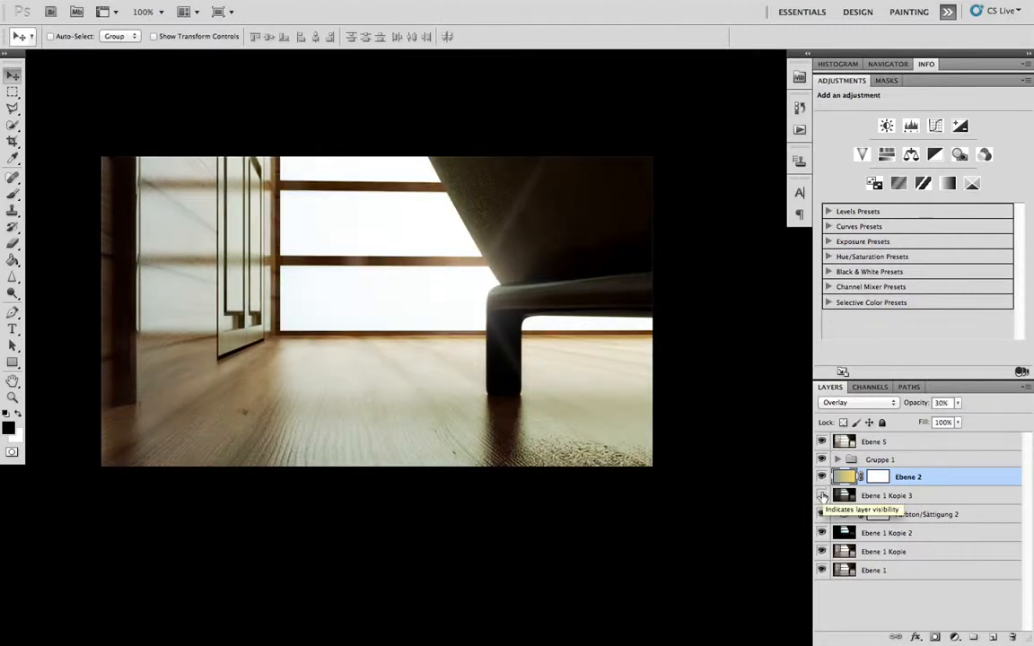
left_click(822, 495)
left_click(822, 495)
left_click(822, 496)
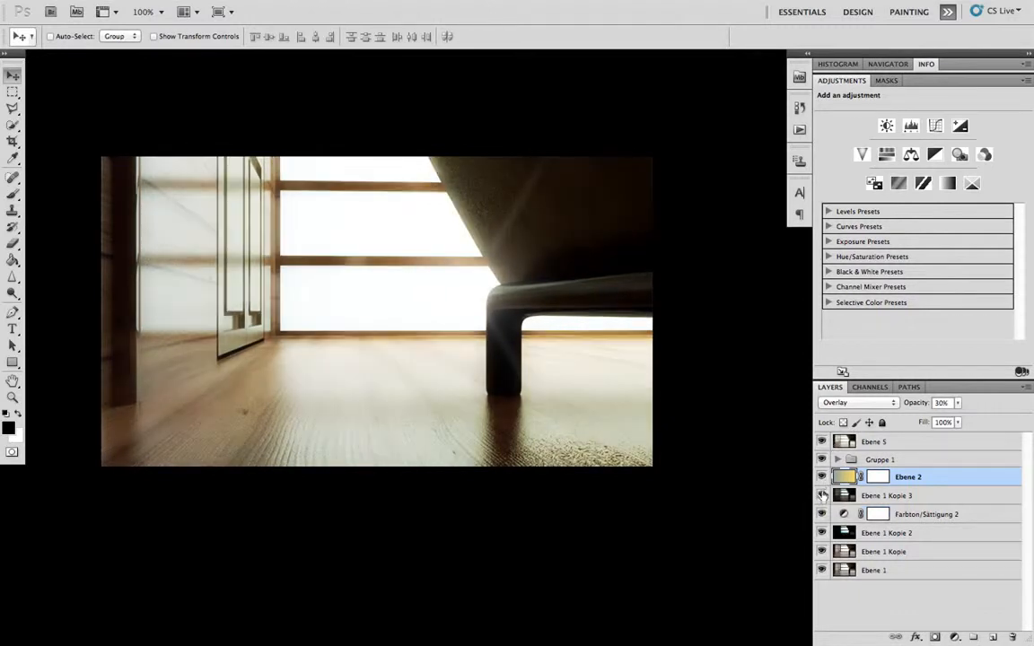
- Hide every layer above Ebene 1 in the interior image and duplicate the Ebene 1 layer
left_click_drag(822, 440, 823, 552)
left_click(891, 571)
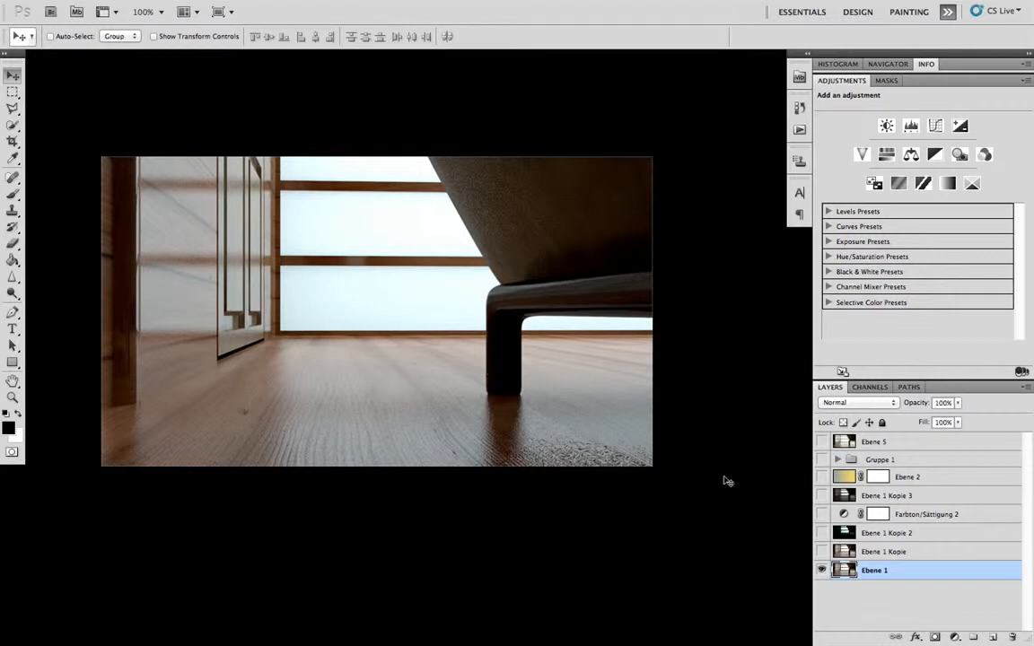
key("super+j")
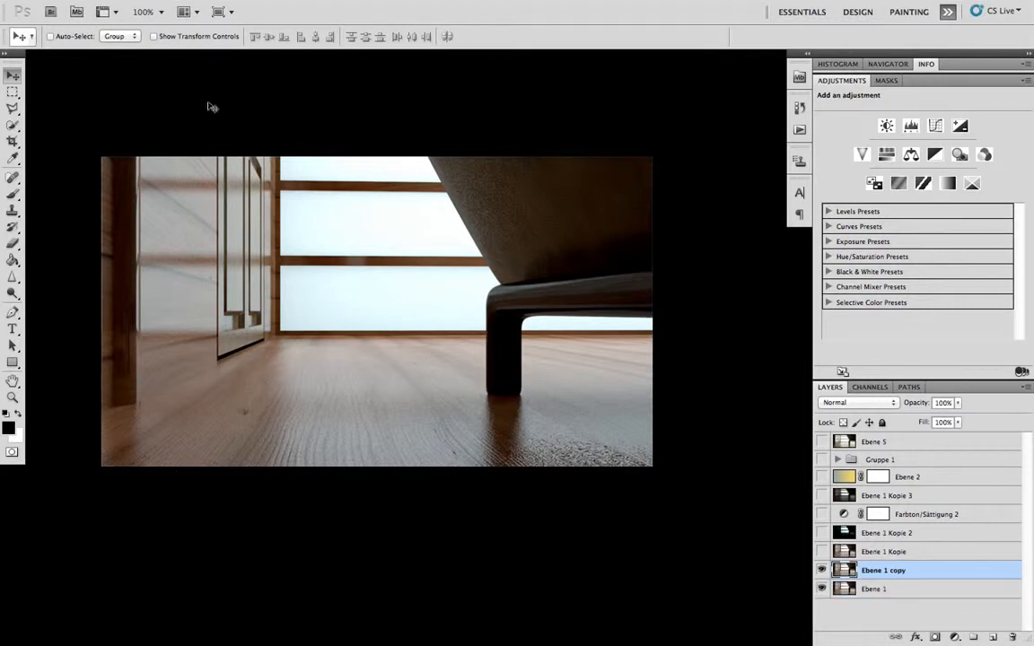
- Darken Ebene 1 copy with a Curves adjustment, placing points at input 134, output 20 and input 183, output 75
key("f")
key("f")
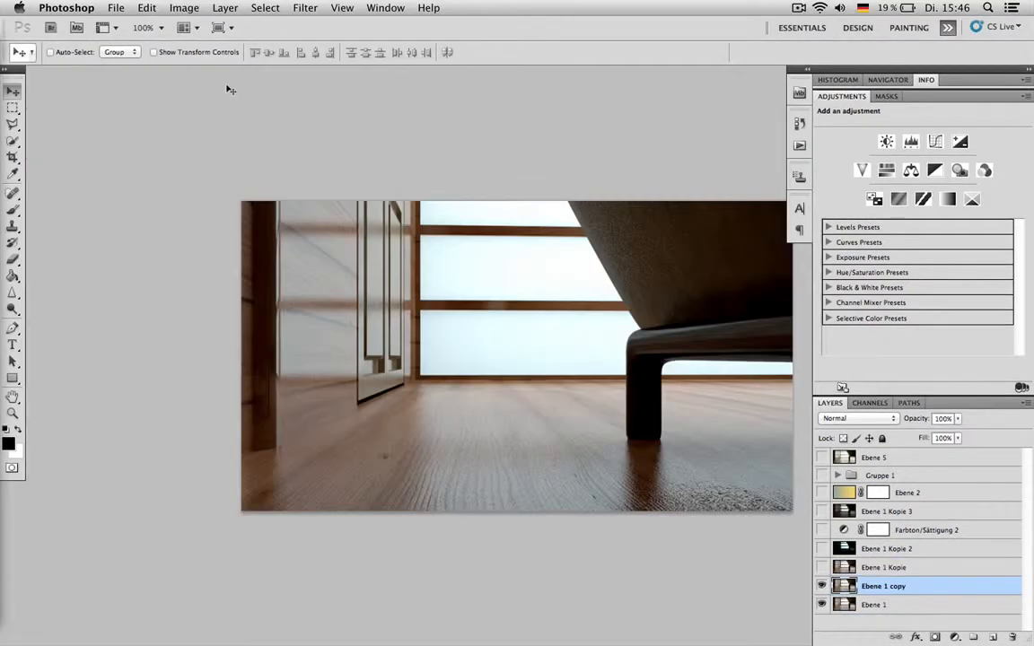
left_click_drag(490, 133, 390, 90)
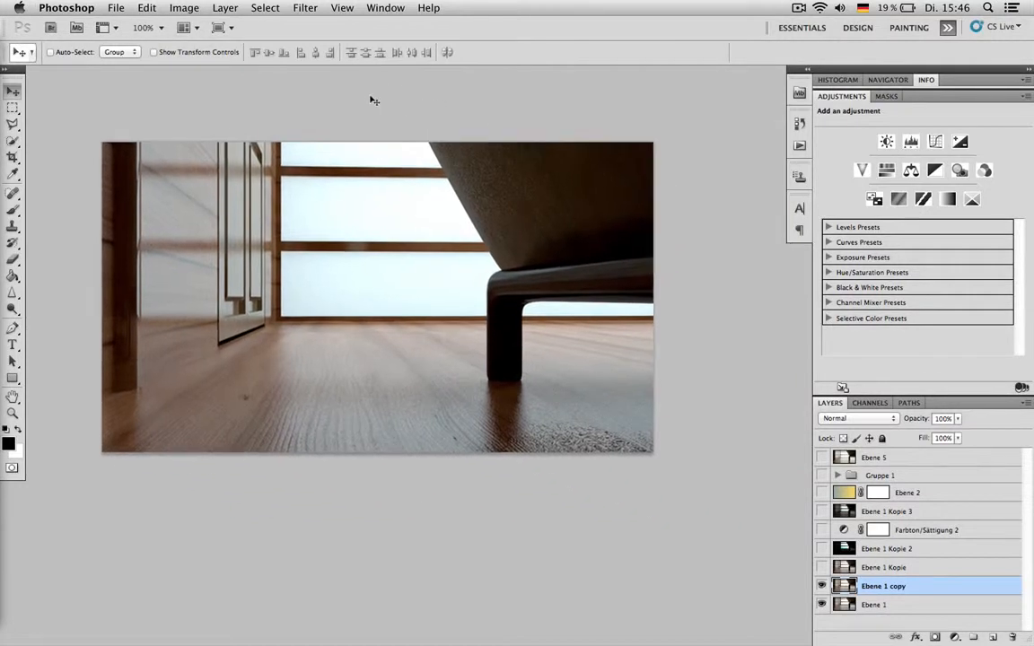
key("super+m")
left_click(833, 303)
left_click_drag(832, 303, 868, 346)
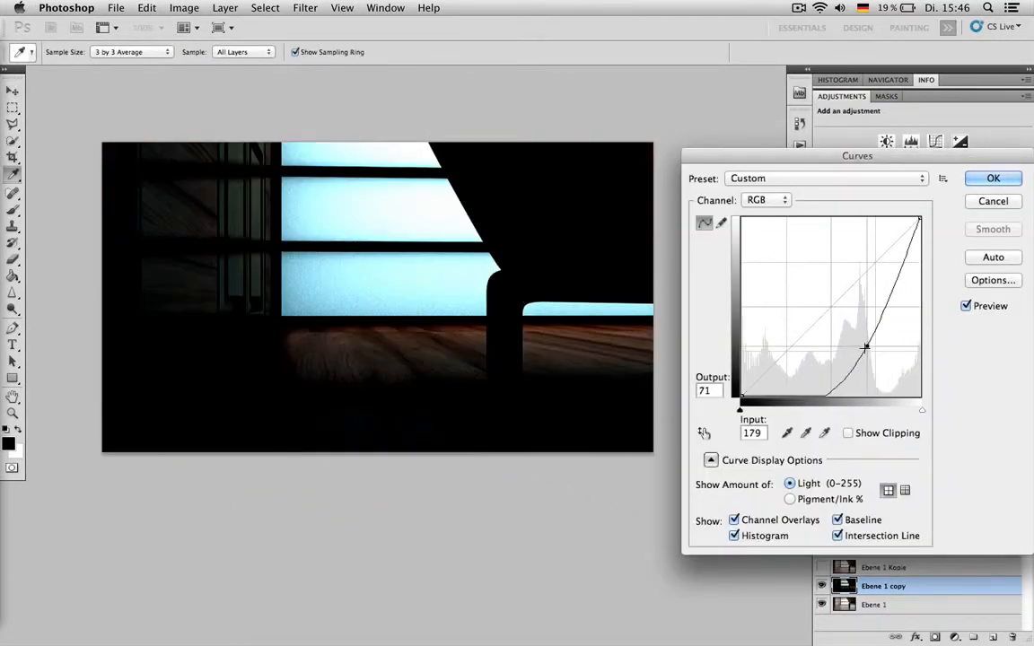
left_click_drag(842, 384, 835, 384)
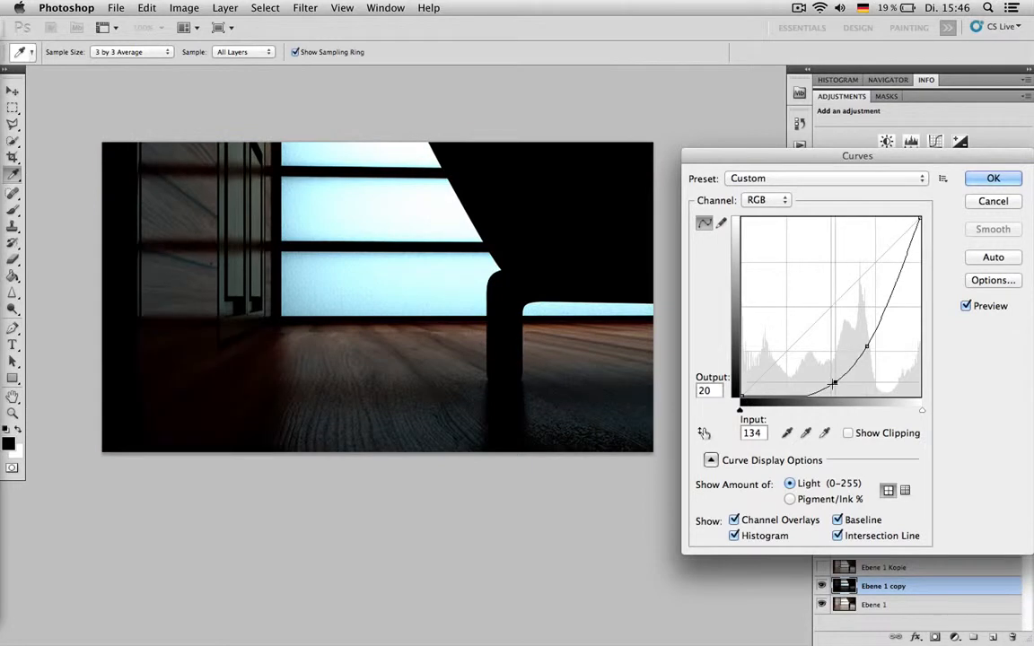
left_click(867, 346)
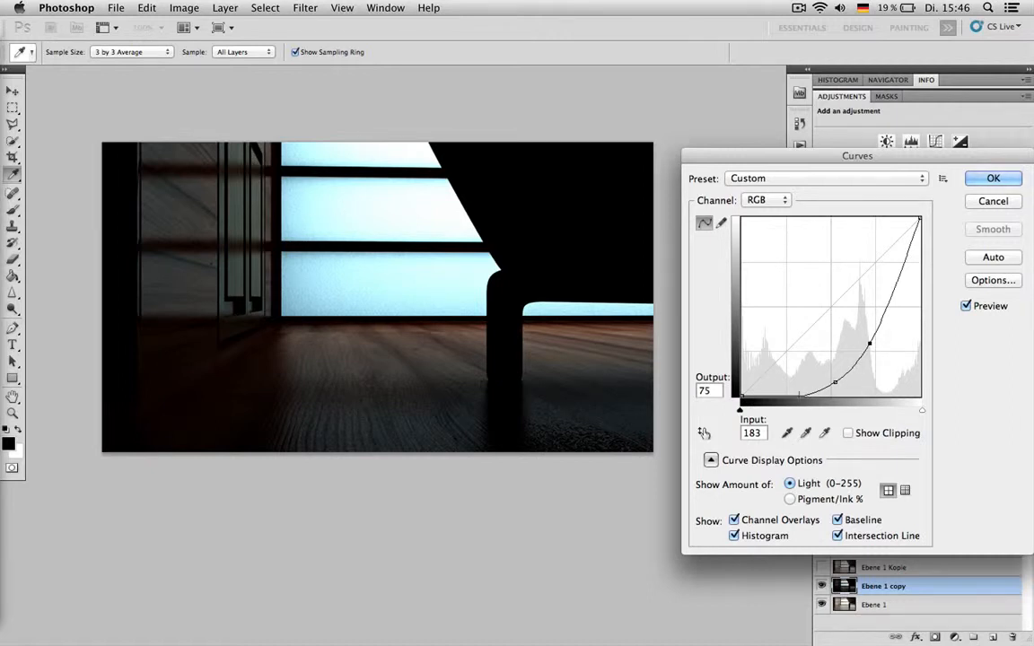
left_click(991, 178)
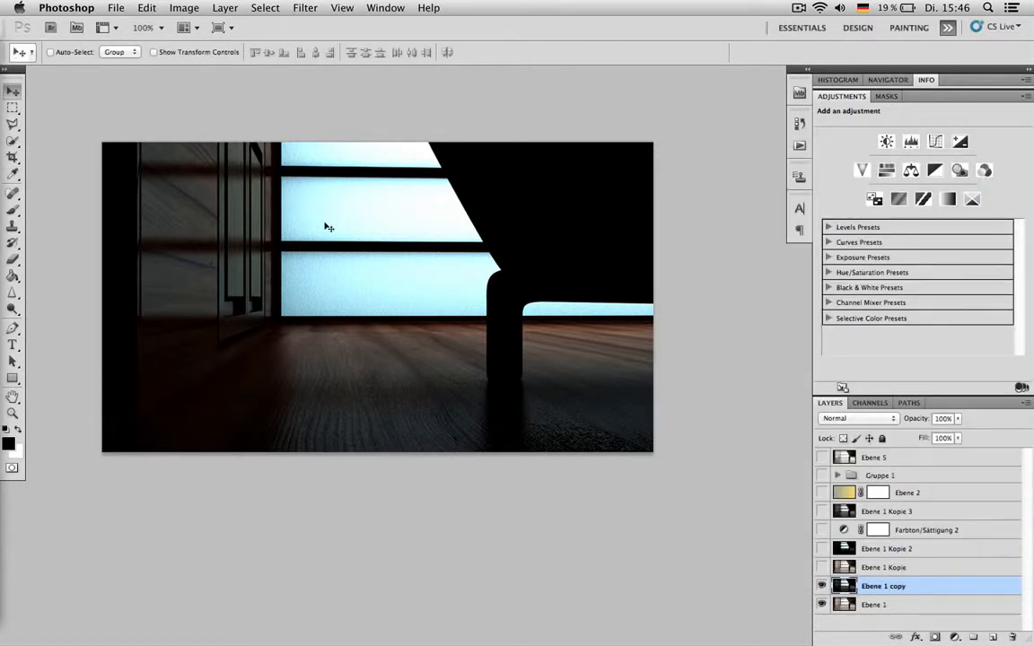
- Reduce the saturation of Ebene 1 copy to -67 with a Hue/Saturation adjustment
key("super+u")
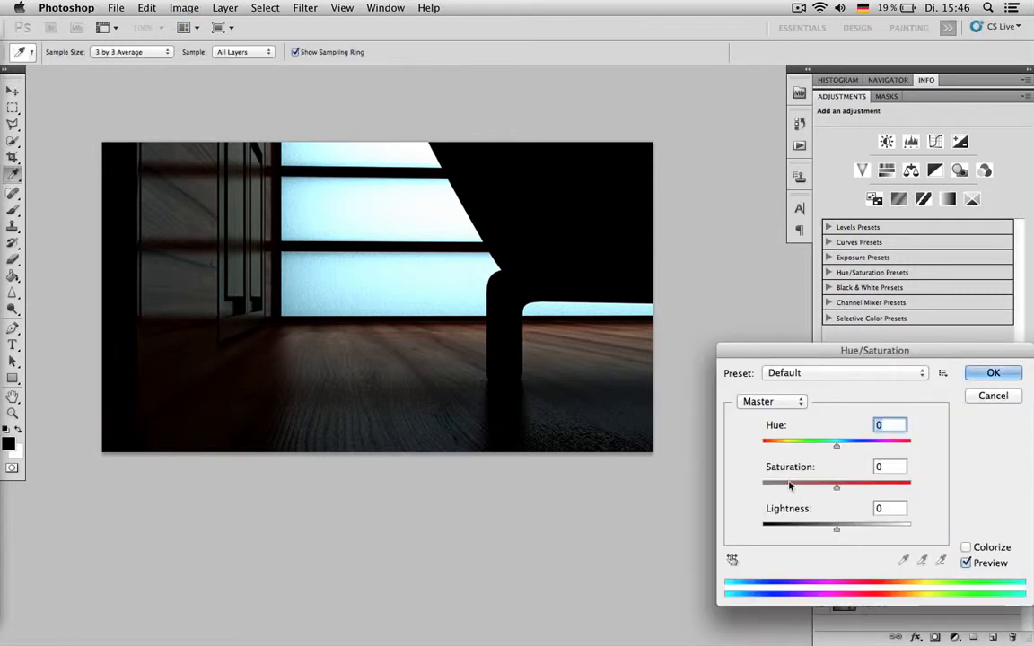
left_click_drag(791, 483, 787, 487)
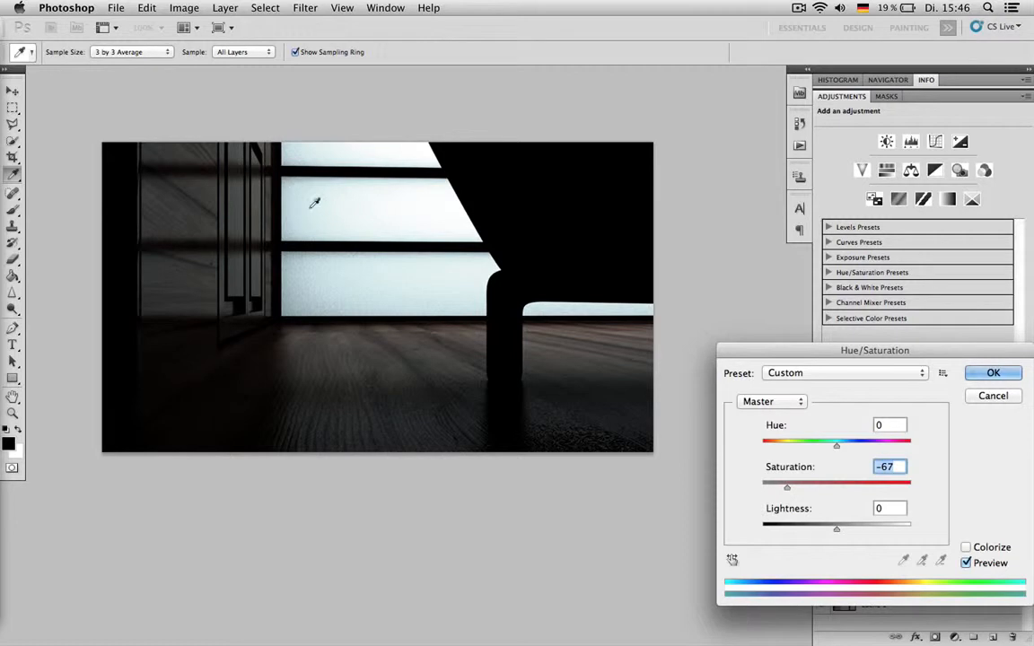
key("Return")
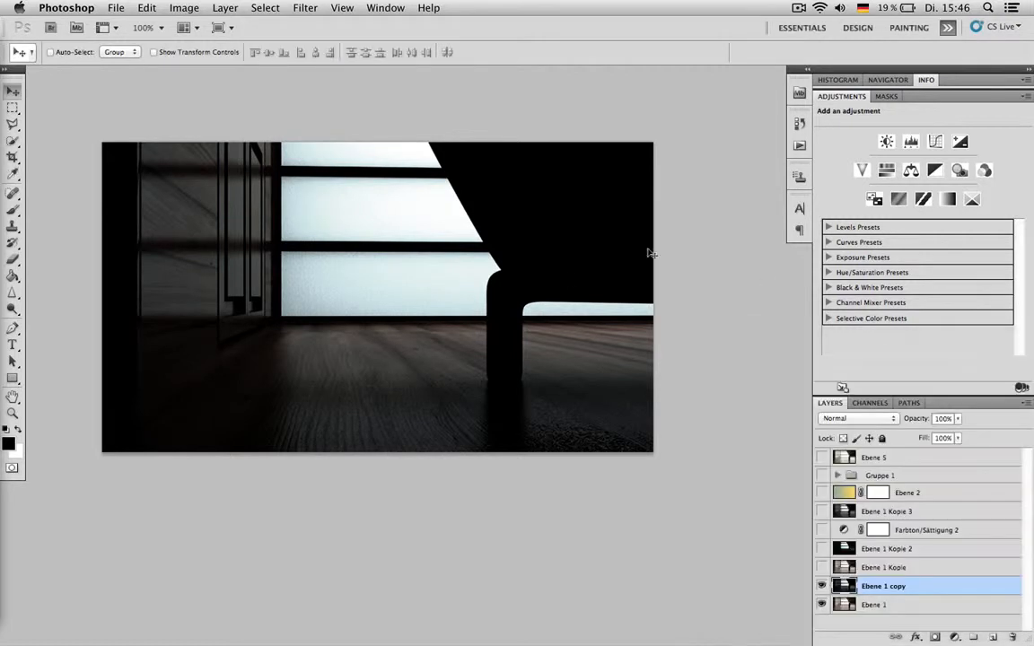
- Apply a Gaussian Blur with a radius of 6,0 pixels to Ebene 1 copy
left_click(306, 9)
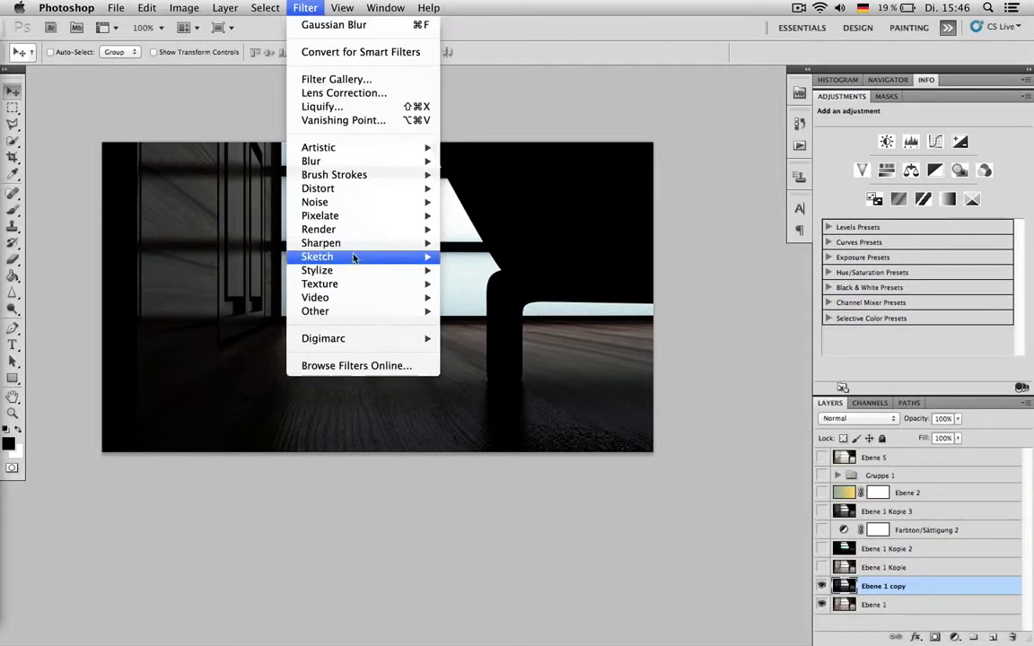
mouse_move(343, 167)
left_click(454, 195)
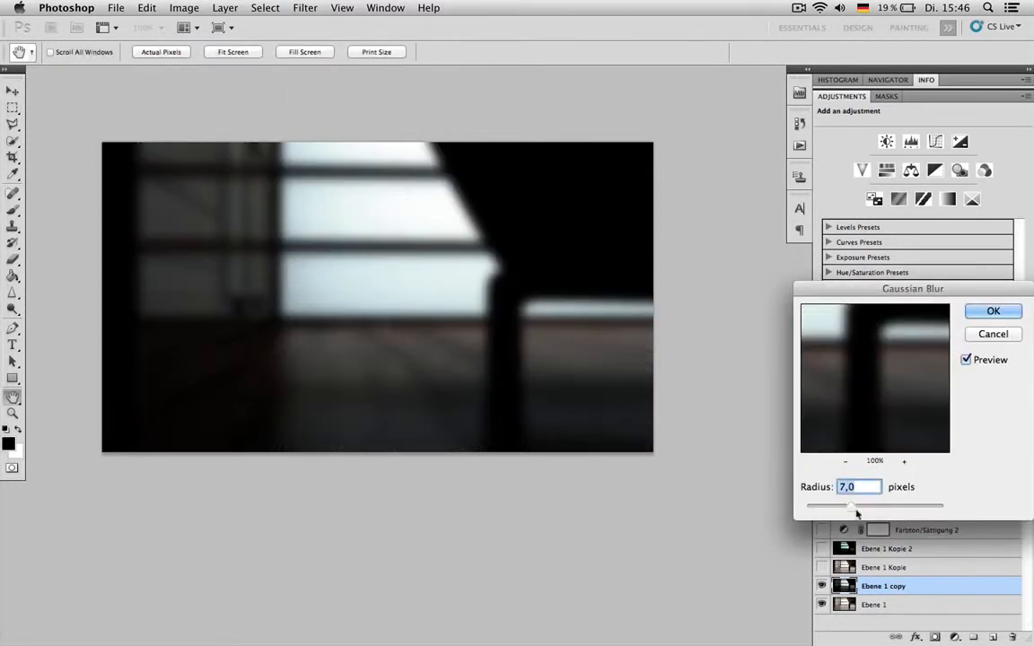
mouse_move(850, 508)
left_mouse_down()
mouse_move(828, 507)
mouse_move(862, 511)
mouse_move(839, 511)
mouse_move(847, 512)
left_mouse_up()
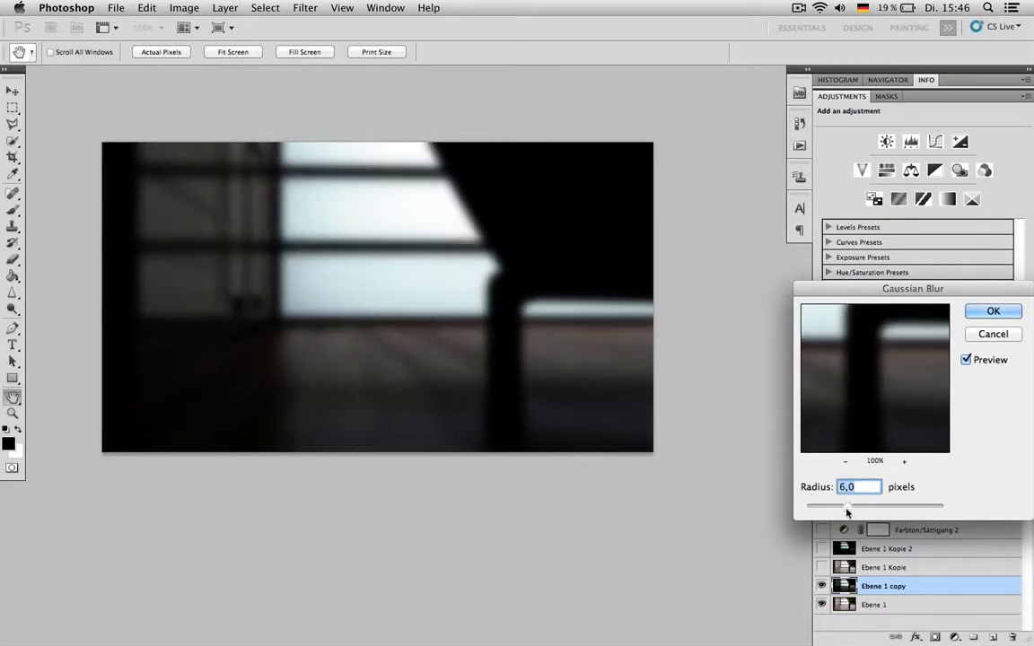
left_click(993, 311)
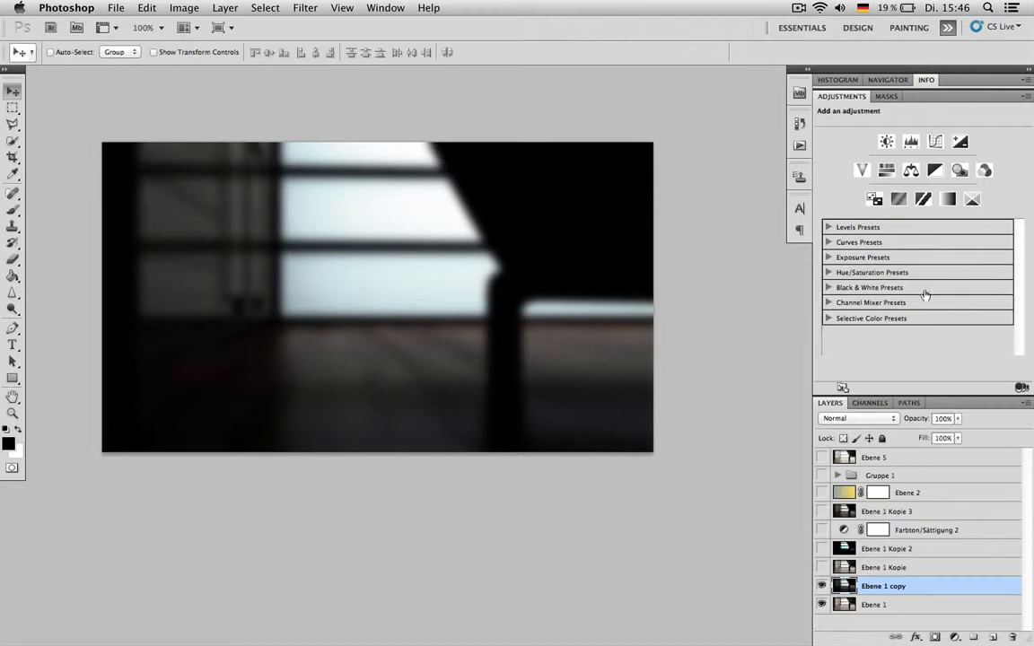
- Set the blend mode of Ebene 1 copy to Screen and its opacity to 81%
left_click(862, 420)
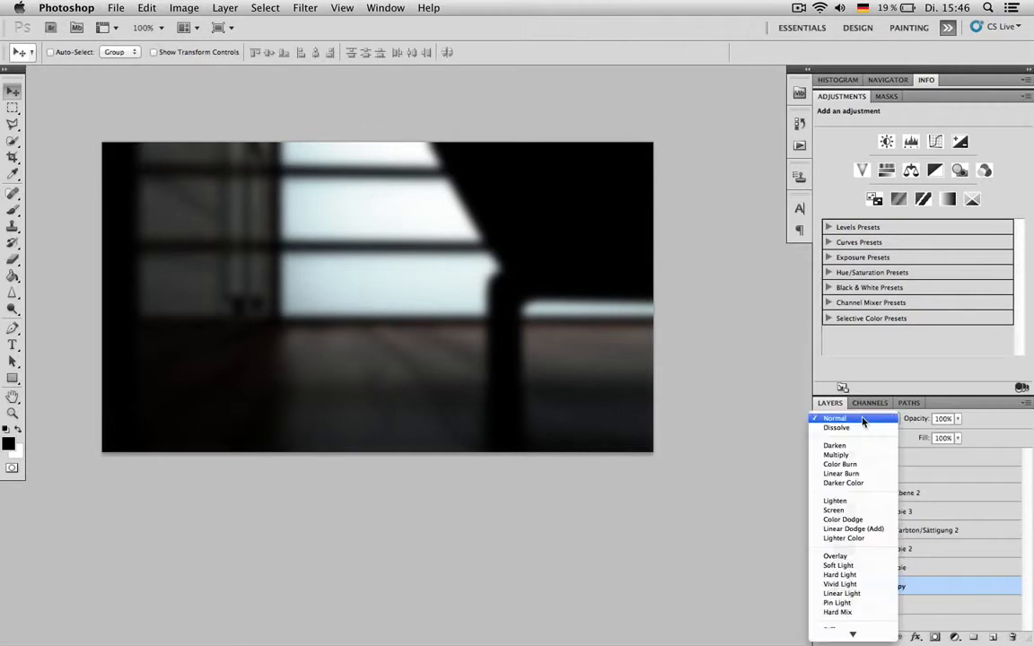
left_click(851, 511)
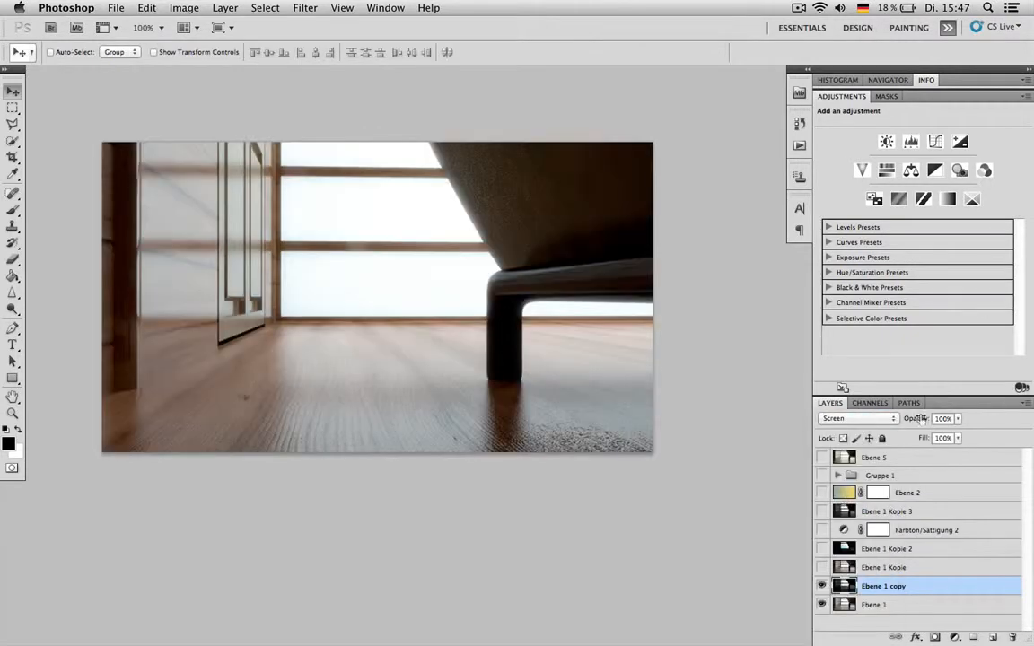
left_click_drag(924, 420, 815, 379)
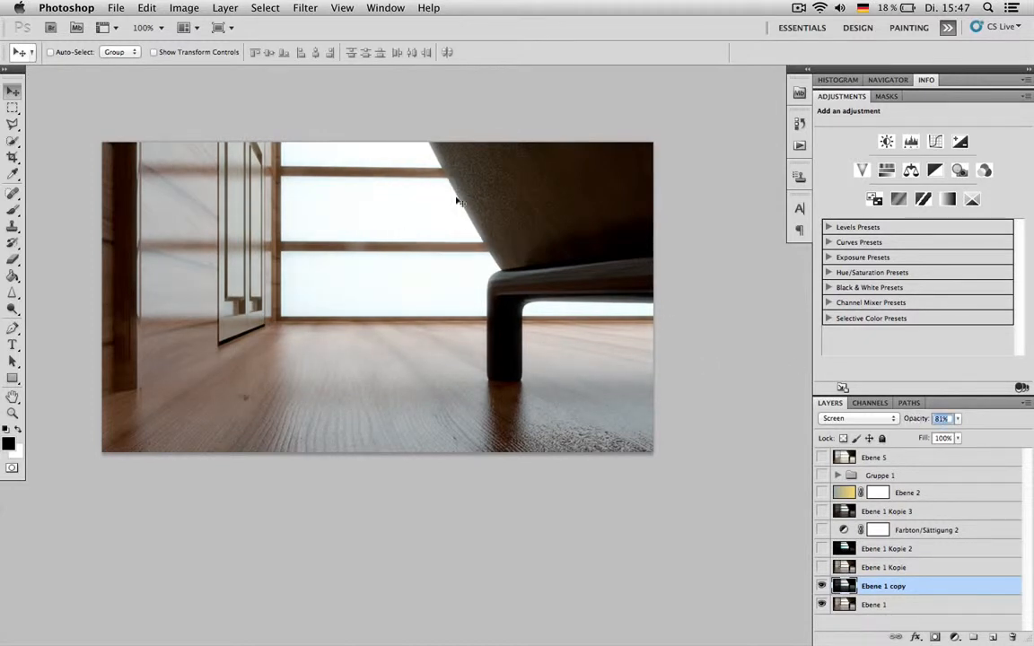
- Rename the Ebene 1 copy layer as gaussian
double_click(889, 587)
type("gl")
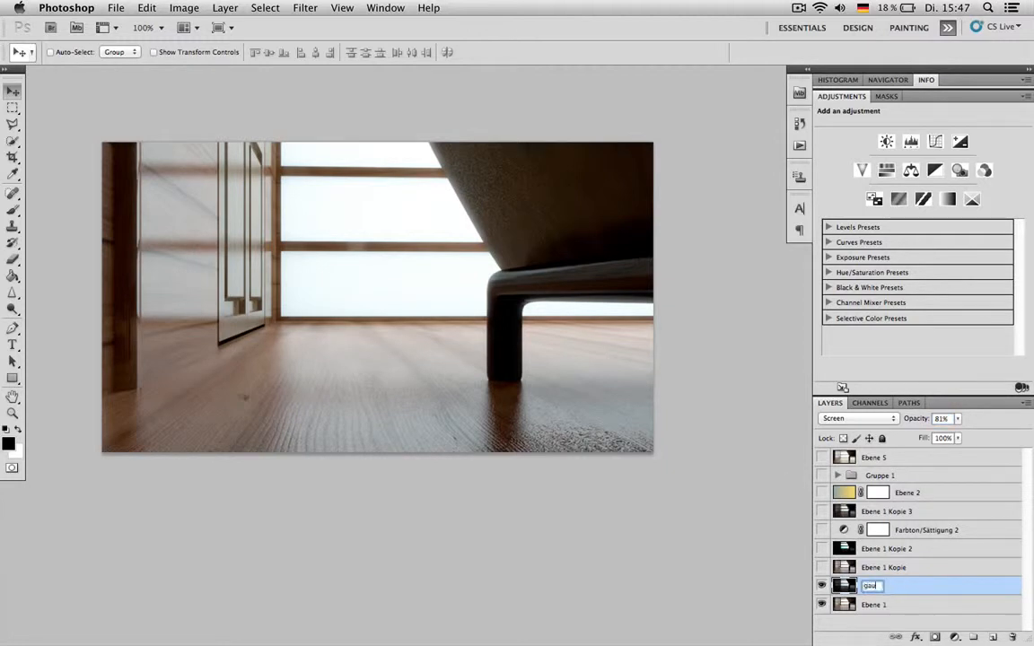
type("ussian")
key("Return")
- Duplicate the gaussian layer and set up a Motion Blur on the copy with an angle of about -37° and a distance of 193 pixels
key("super+j")
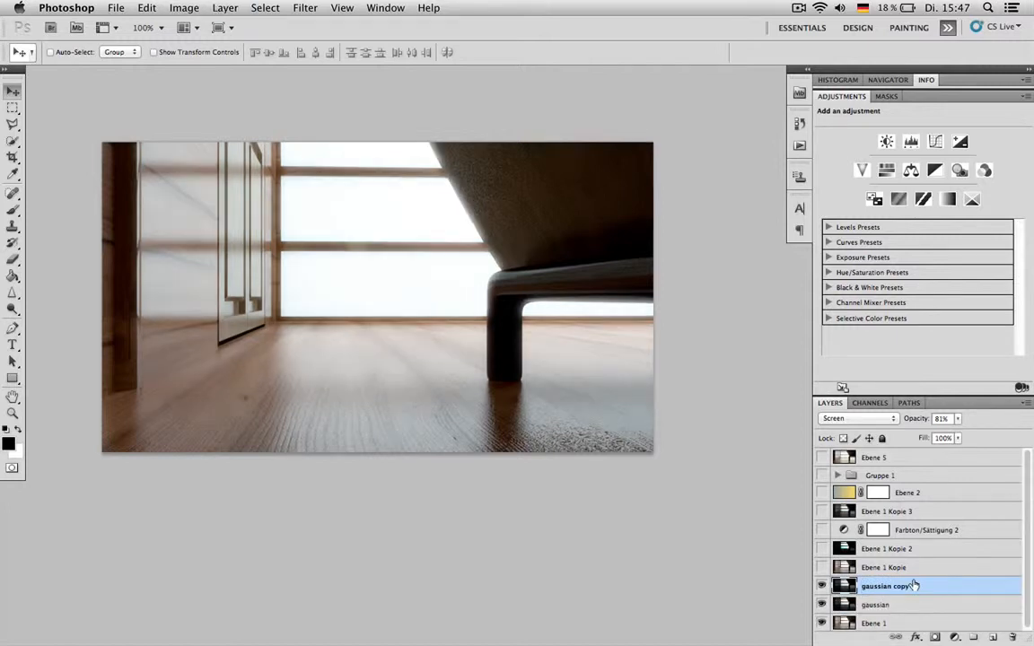
left_click(305, 7)
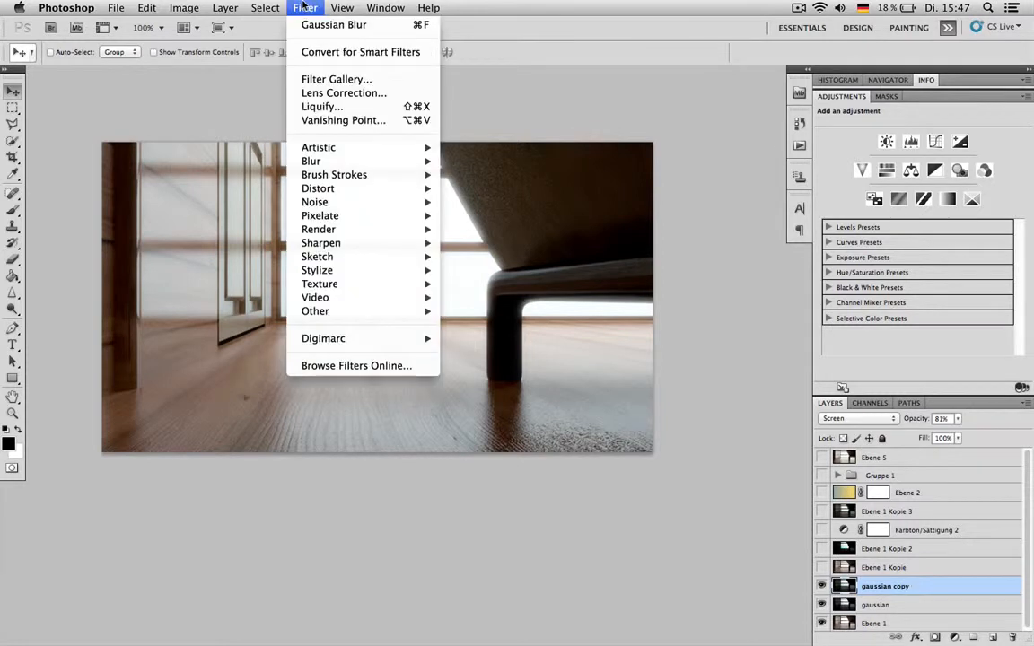
mouse_move(373, 161)
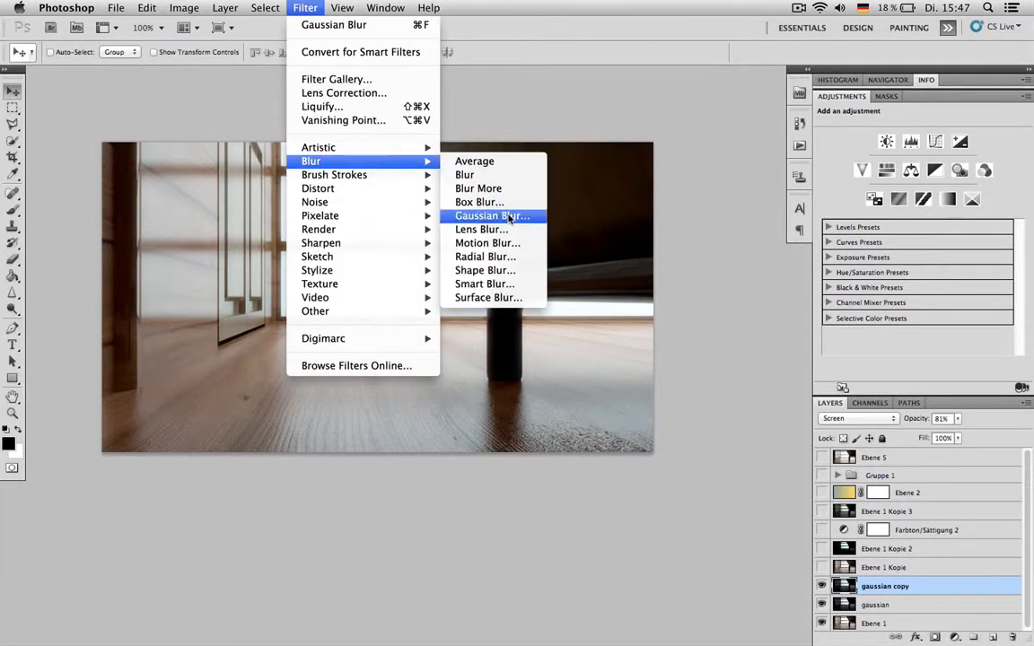
left_click(485, 242)
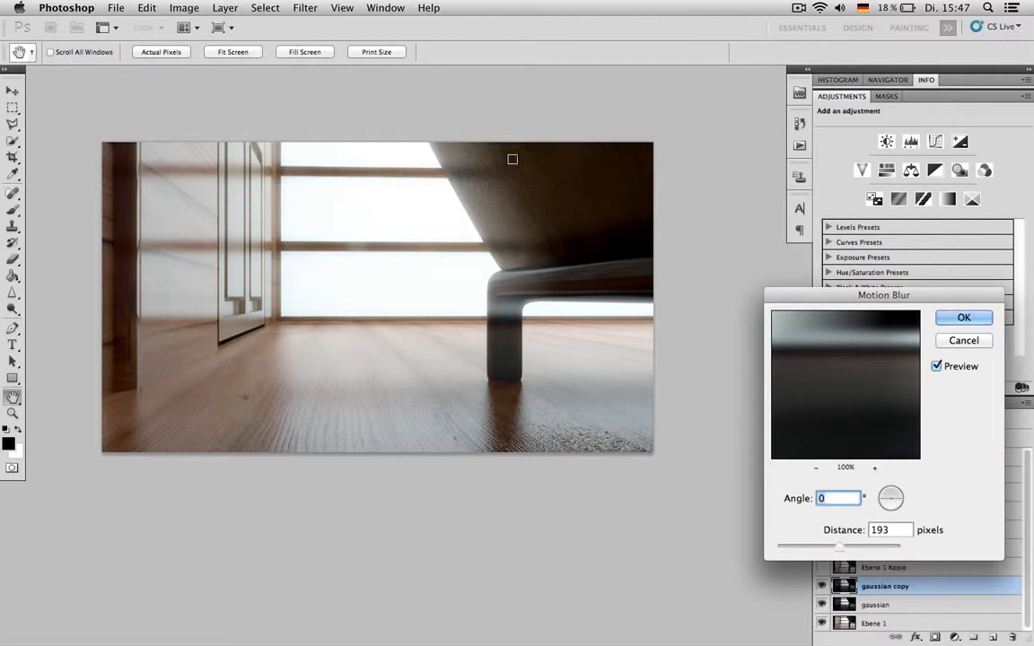
left_click_drag(900, 509, 901, 509)
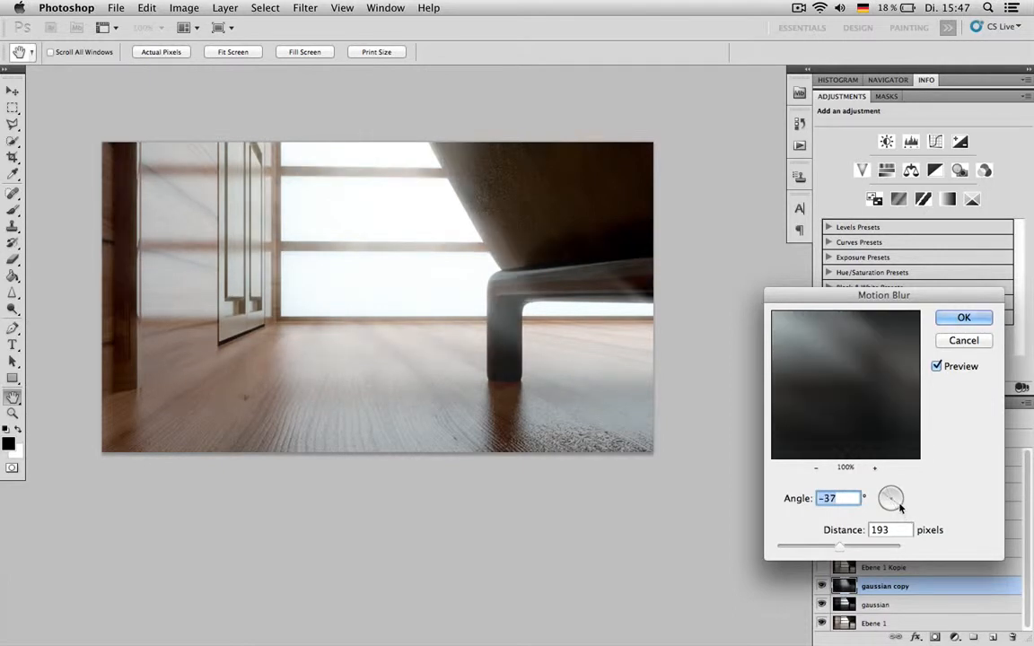
mouse_move(900, 508)
left_mouse_down()
mouse_move(899, 492)
mouse_move(902, 506)
left_mouse_up()
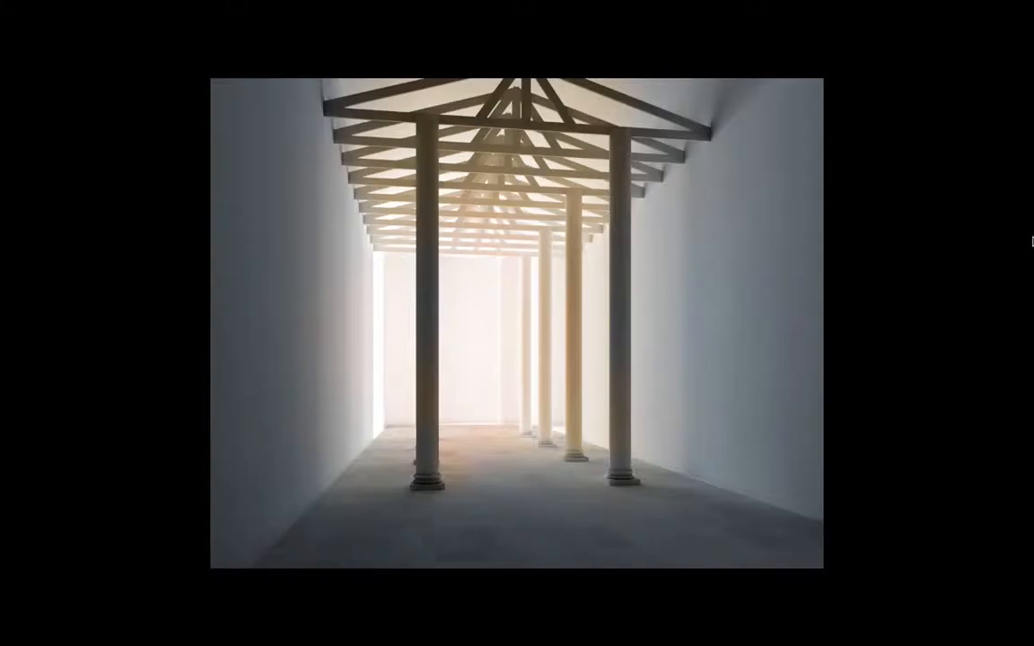
- Leave the full-screen view of the column hall image and bring back the panels beside it
key("f")
key("f")
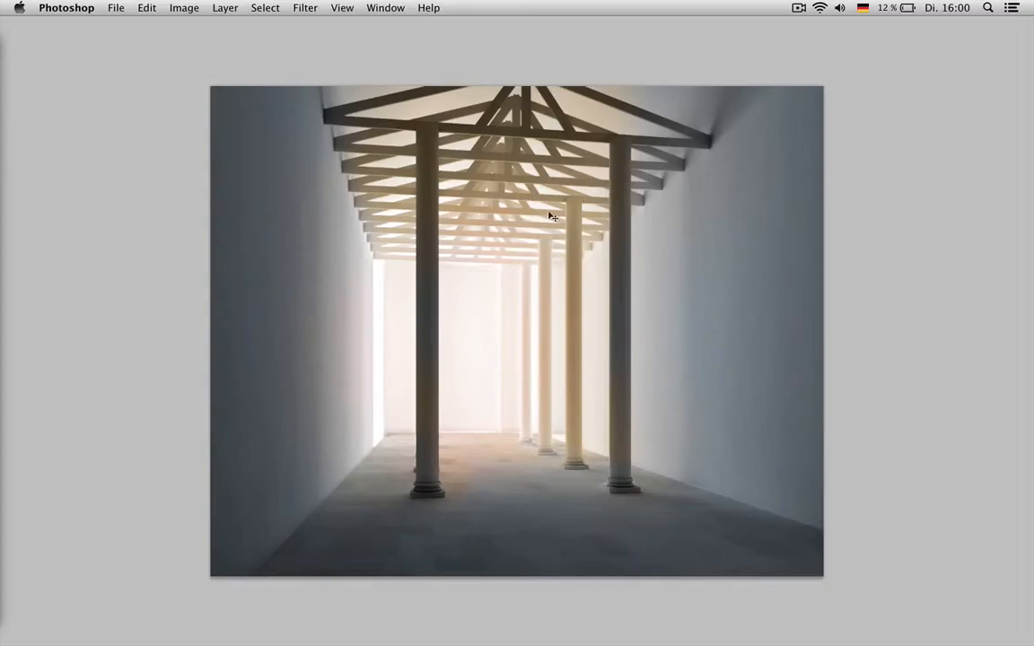
key("Tab")
left_click_drag(550, 239, 504, 232)
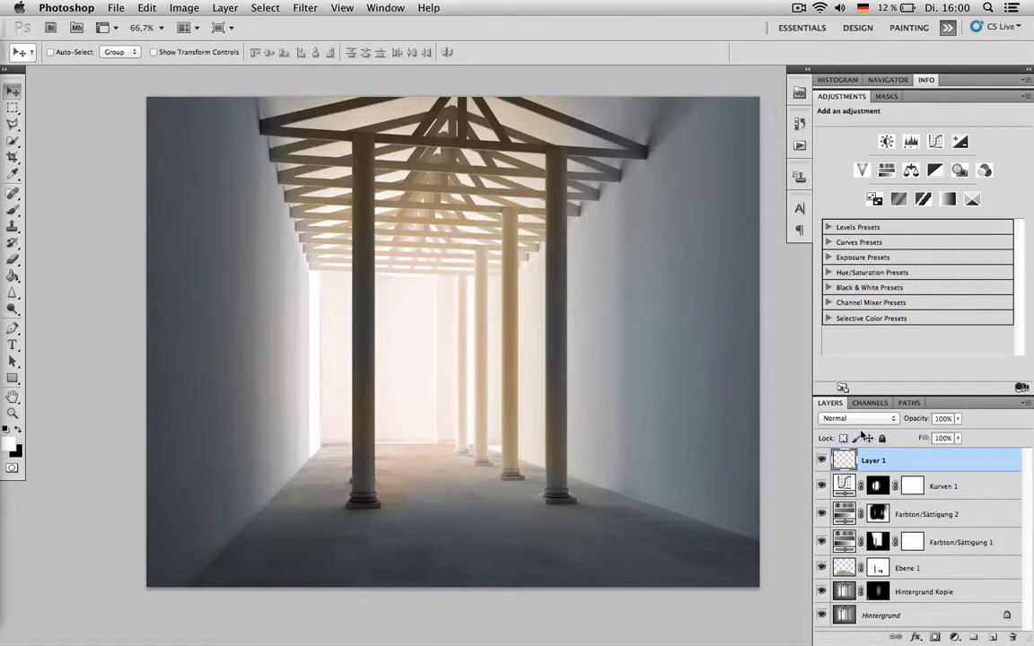
- Delete Layer 1, add a new empty layer above Kurven 1 and make white the foreground color
key("Delete")
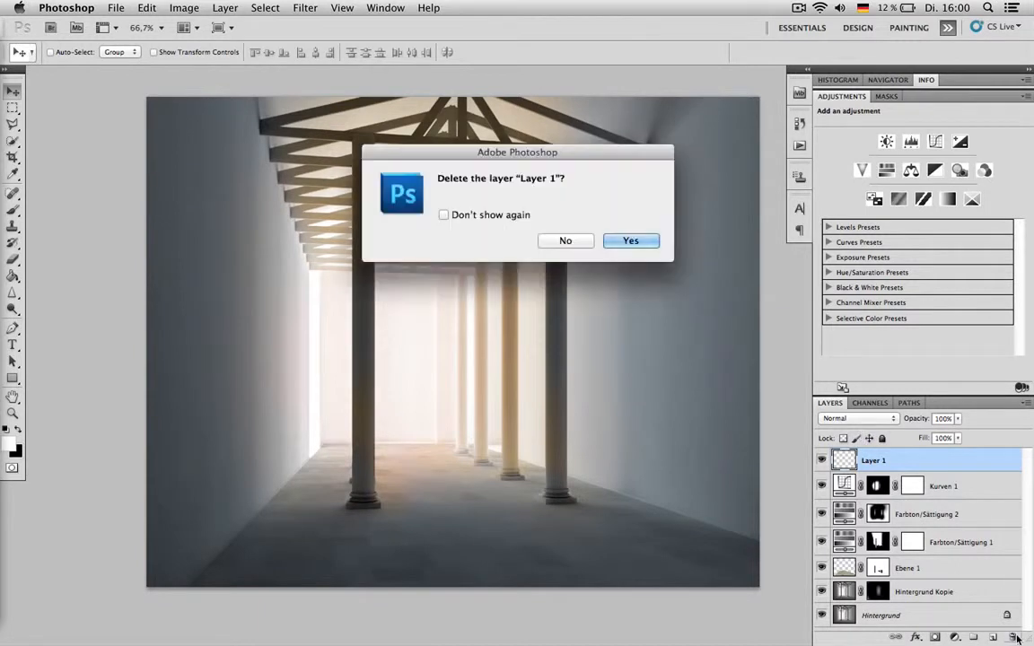
key("Return")
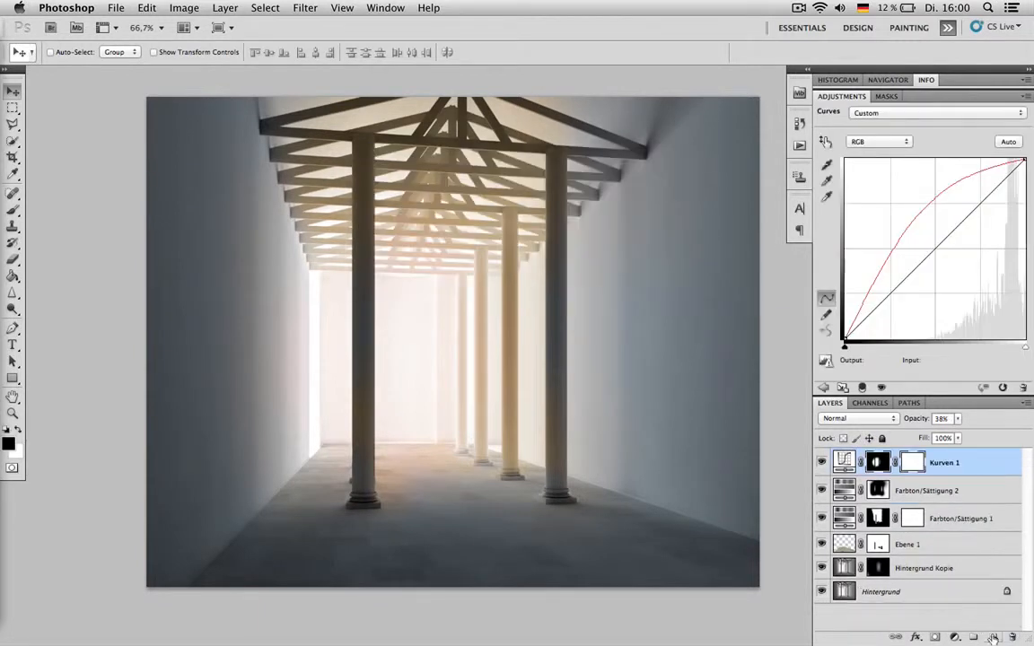
left_click(993, 638)
key("x")
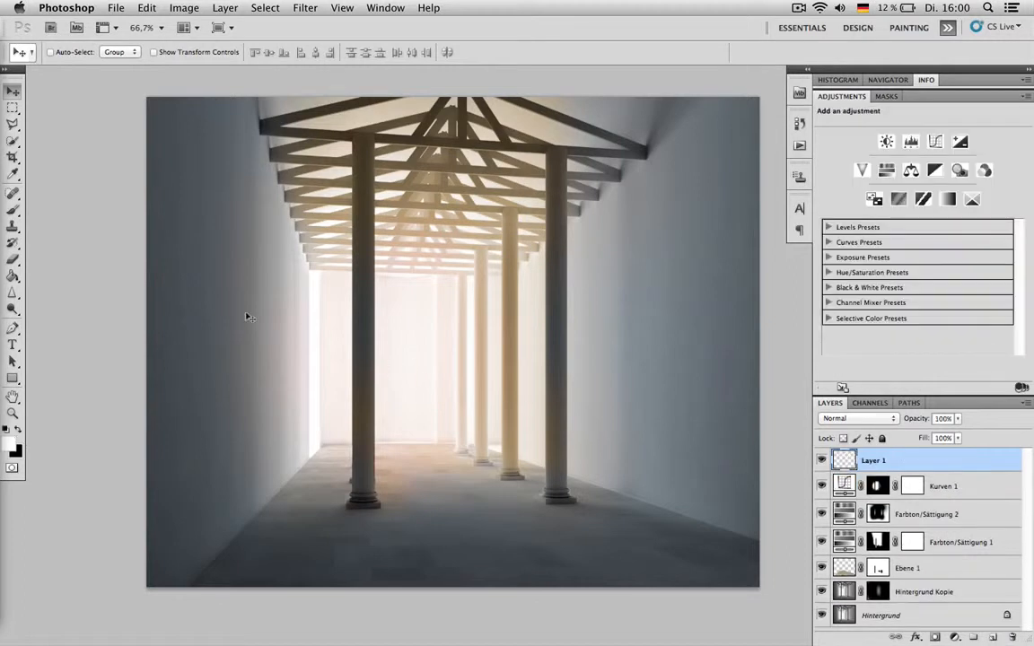
- Try and undo a large white Brush dab, and set the brush to 0% hardness and about 166 px
left_click(12, 208)
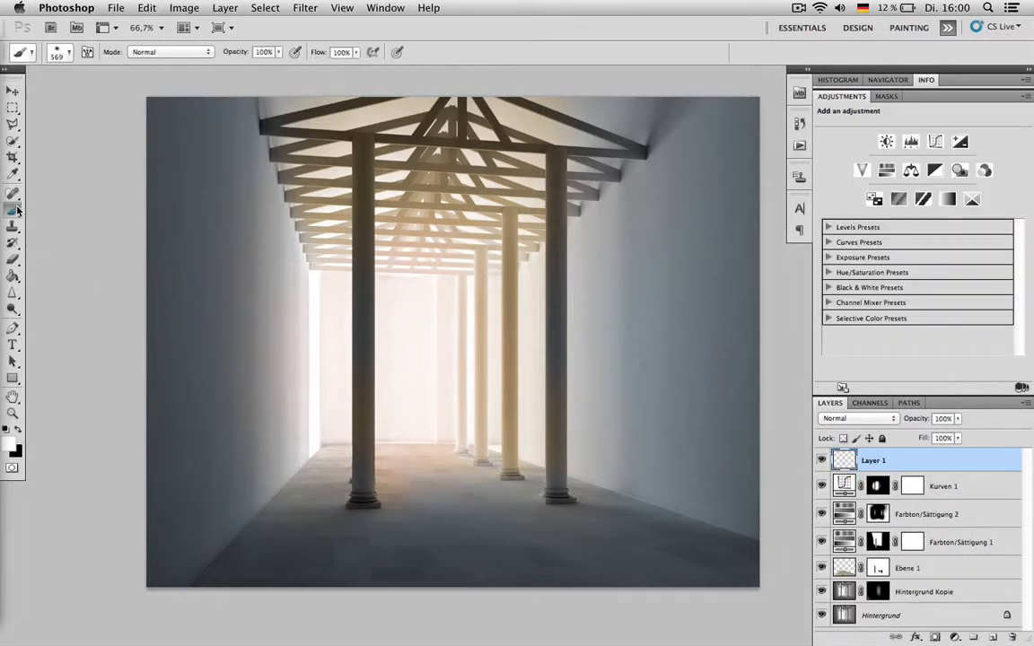
left_click(458, 251)
key("super+z")
right_click(536, 304)
left_click_drag(591, 305, 595, 305)
left_click_drag(484, 334, 489, 337)
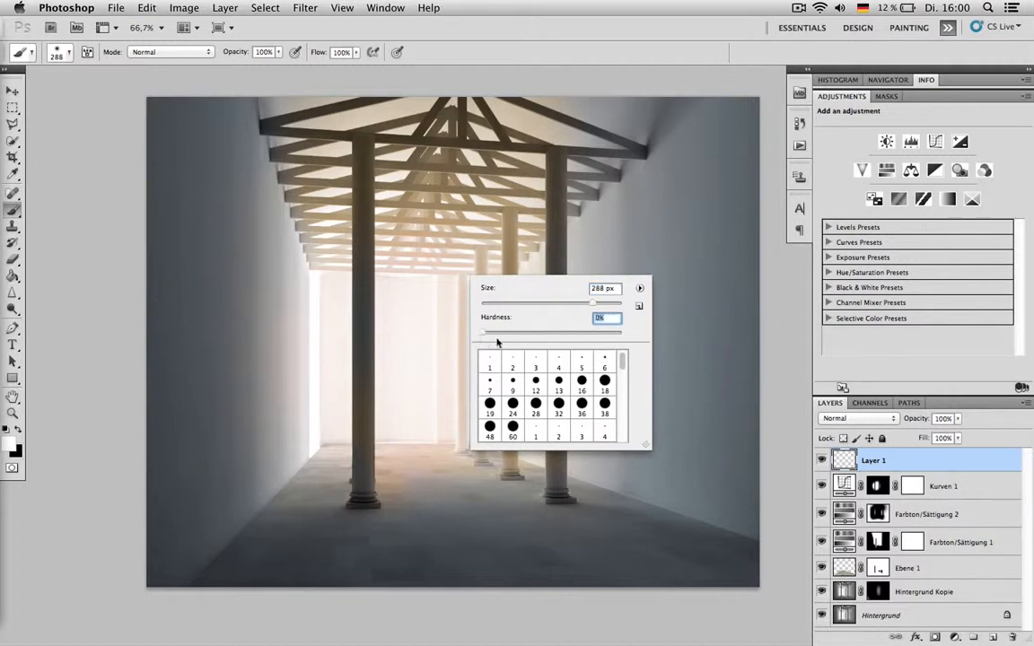
left_click_drag(539, 304, 558, 307)
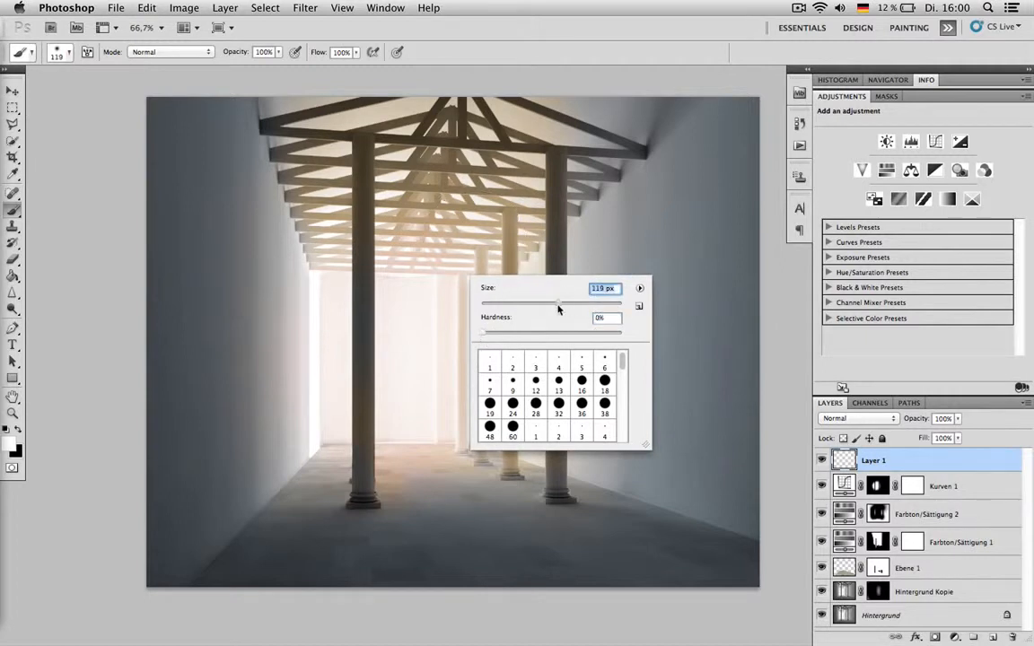
- Try soft white light dabs of 166 px and 391 px near the rear columns and undo them
left_click(492, 255)
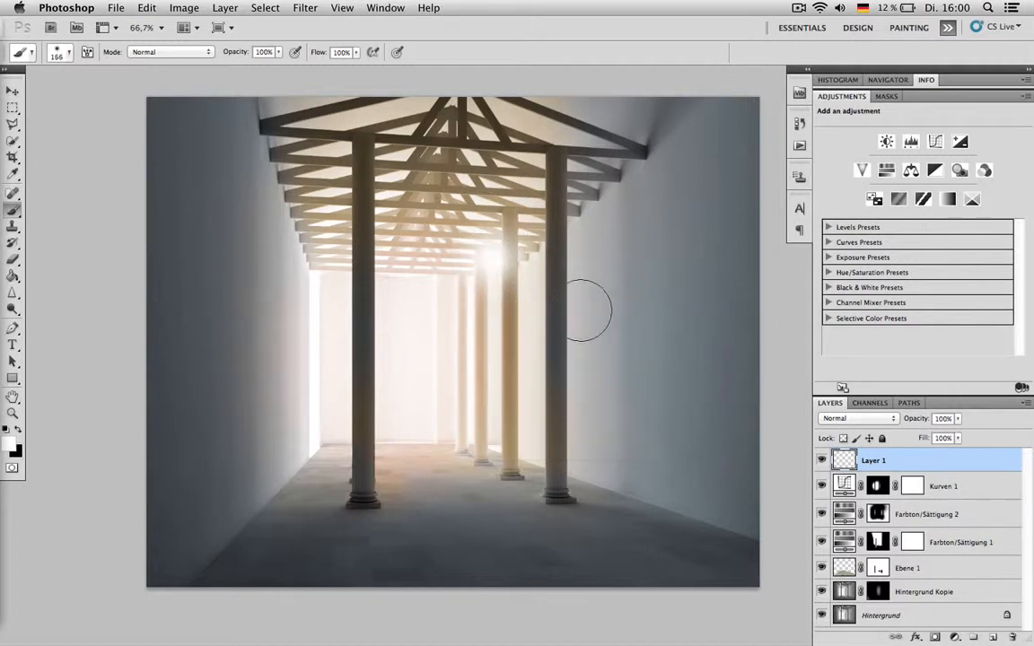
right_click(566, 287)
left_click_drag(687, 314, 692, 314)
left_click(440, 251)
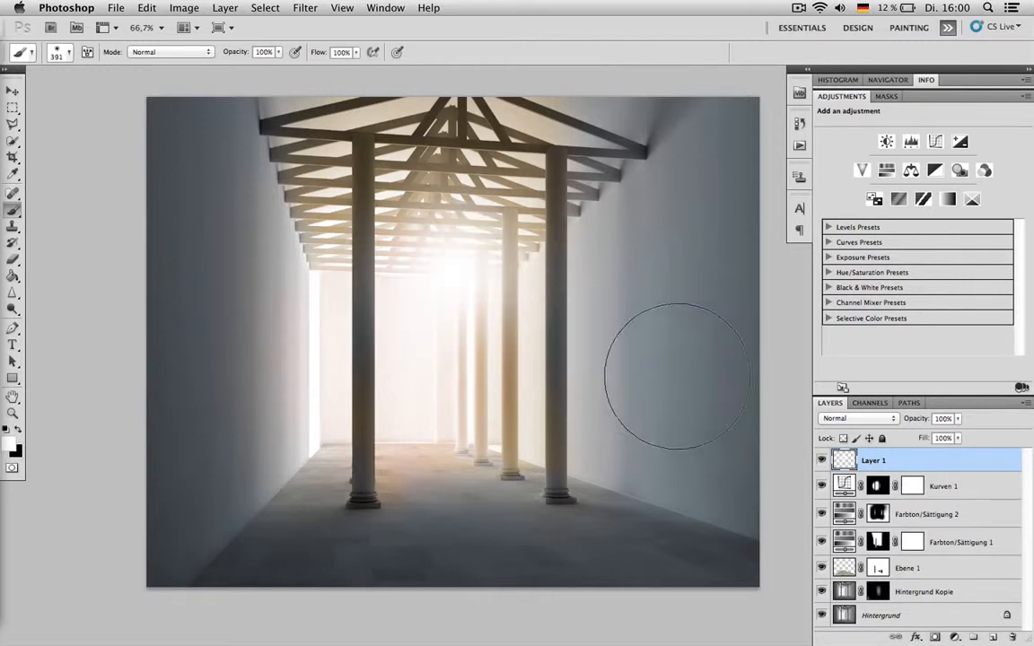
key("super+z")
- Try a soft white 156 px Brush dab near the rear columns and undo it
right_click(463, 266)
left_click_drag(560, 294, 564, 294)
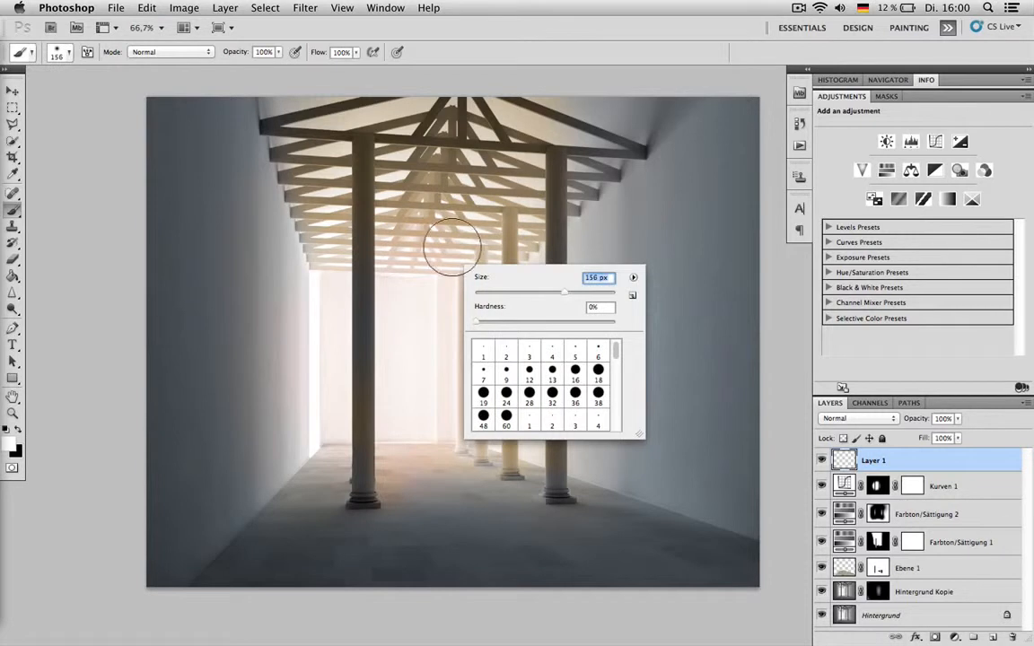
left_click(465, 255)
key("super+z")
- Set the brush to 236 px, paint one soft white light dab at the rear columns, and nudge it slightly
right_click(493, 270)
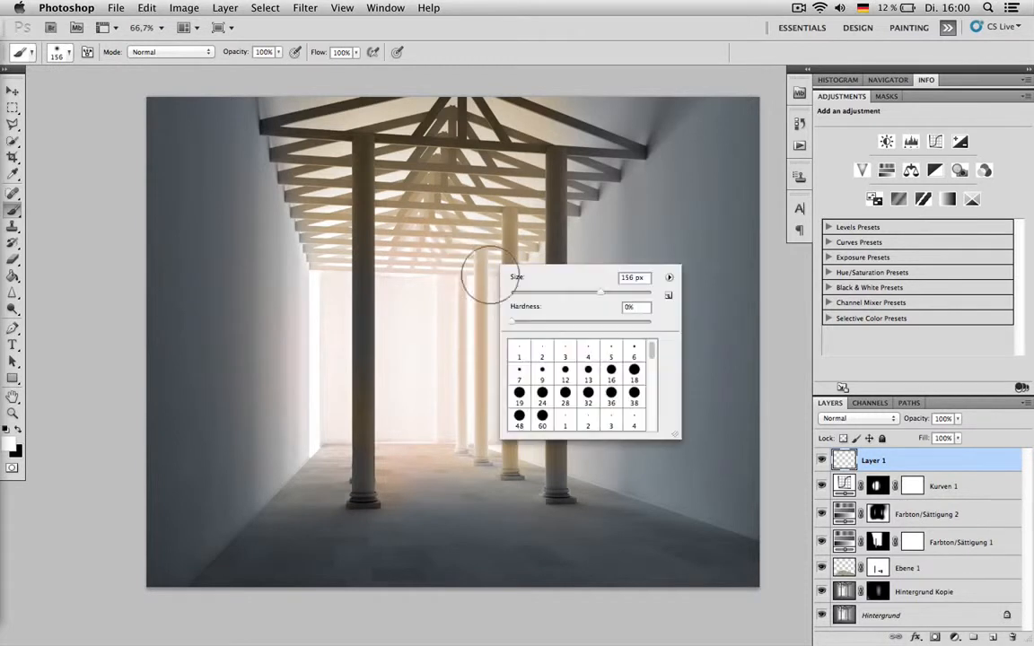
left_click_drag(613, 292, 622, 292)
left_click(449, 263)
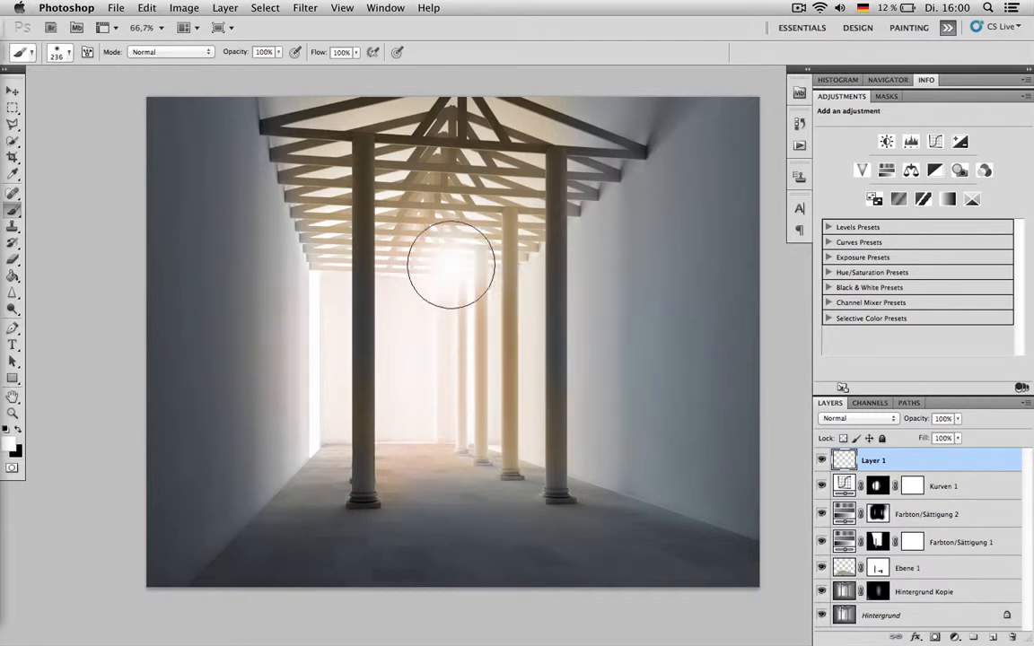
key("v")
mouse_move(458, 269)
left_mouse_down()
mouse_move(422, 310)
mouse_move(335, 291)
mouse_move(450, 272)
left_mouse_up()
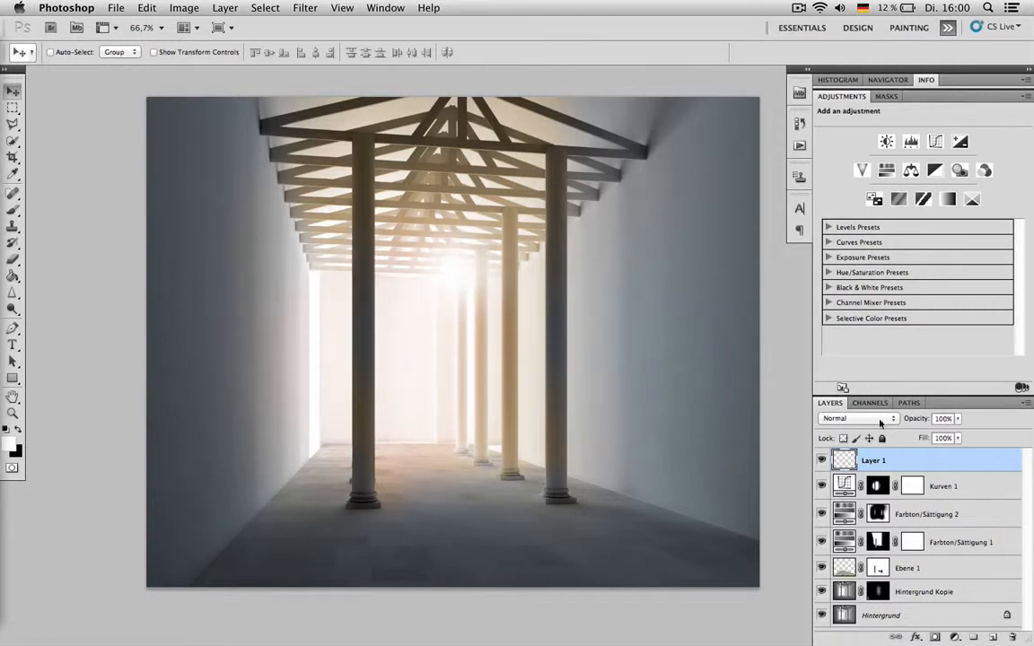
left_click_drag(922, 422, 928, 422)
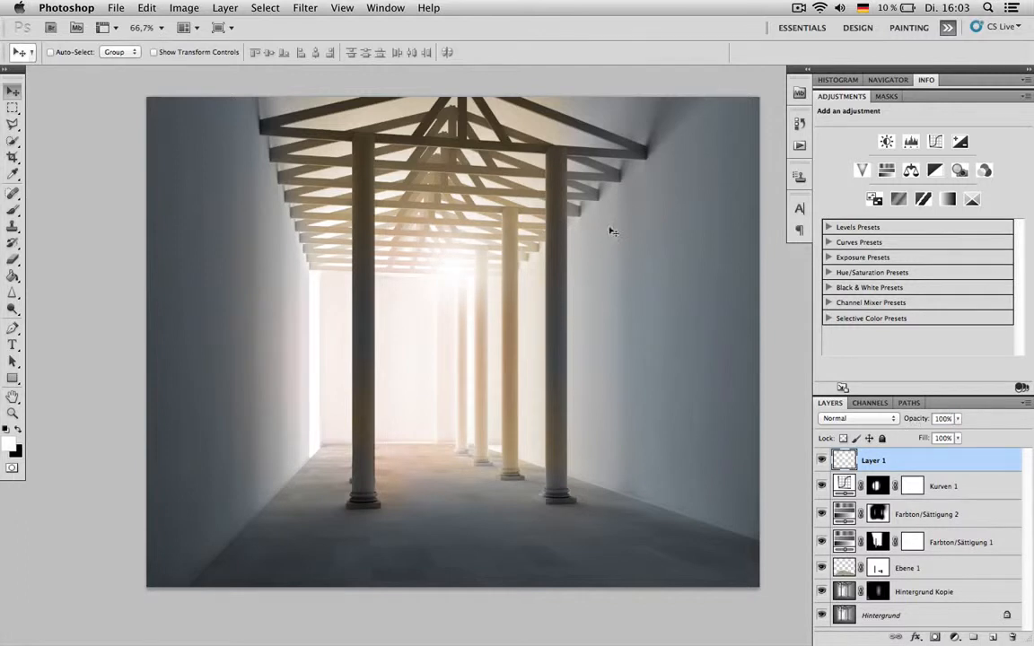
- Flatten the light dab on Layer 1 into a thin horizontal streak, then stretch it wide and shift it down across the columns
key("super+t")
mouse_move(454, 179)
left_mouse_down()
mouse_move(454, 272)
mouse_move(455, 235)
mouse_move(454, 260)
mouse_move(406, 321)
mouse_move(332, 344)
mouse_move(441, 351)
mouse_move(459, 317)
mouse_move(400, 254)
mouse_move(411, 261)
left_mouse_up()
key("Return")
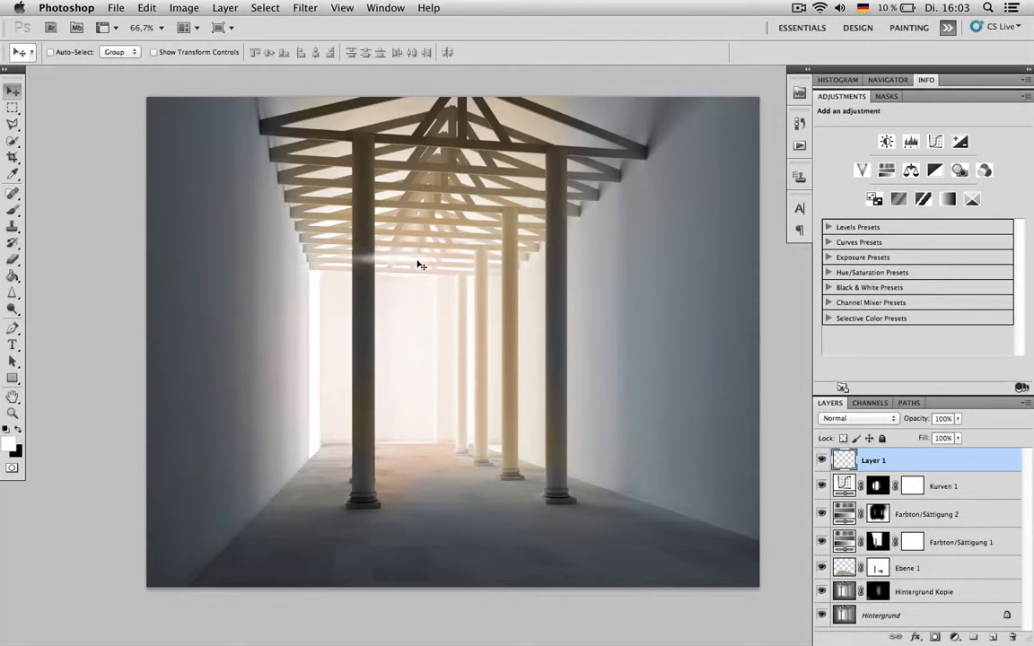
key("ctrl+t")
left_click_drag(498, 259, 834, 258)
mouse_move(578, 275)
left_mouse_down()
mouse_move(572, 253)
mouse_move(486, 299)
mouse_move(436, 304)
left_mouse_up()
key("Return")
- Apply a Gaussian Blur with a radius of 9,1 pixels to the light streak on Layer 1
left_click(312, 8)
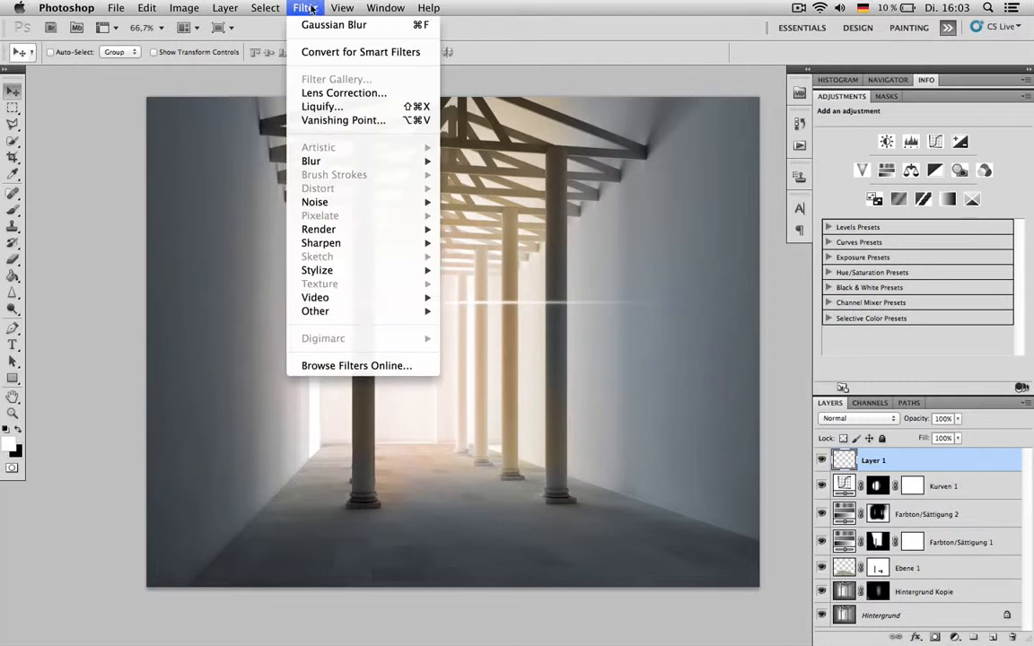
mouse_move(332, 160)
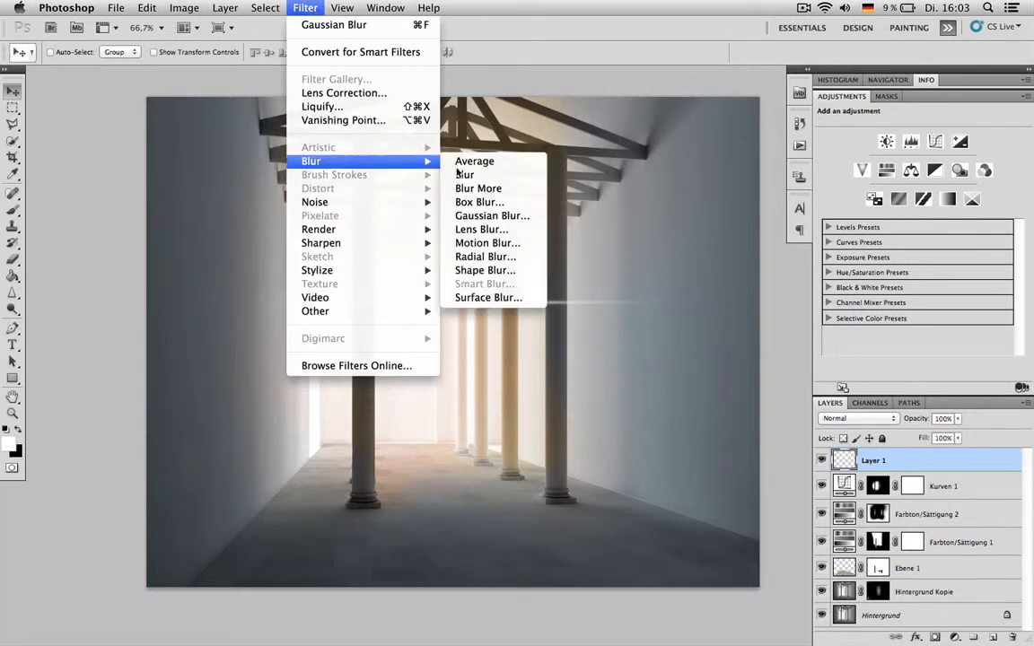
left_click(492, 216)
left_click_drag(874, 508, 860, 509)
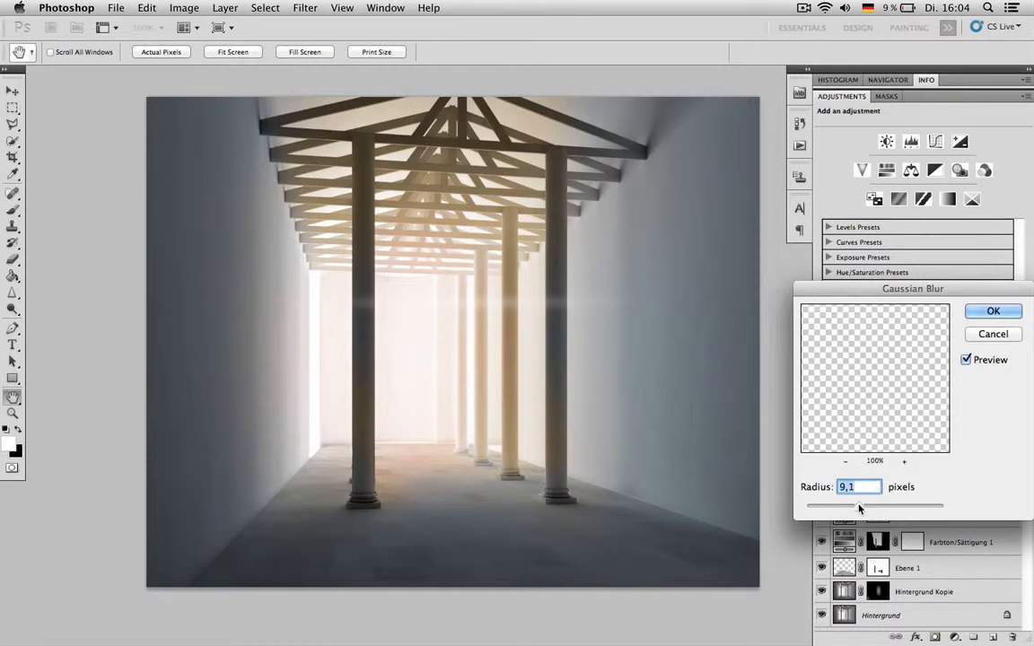
left_click(993, 310)
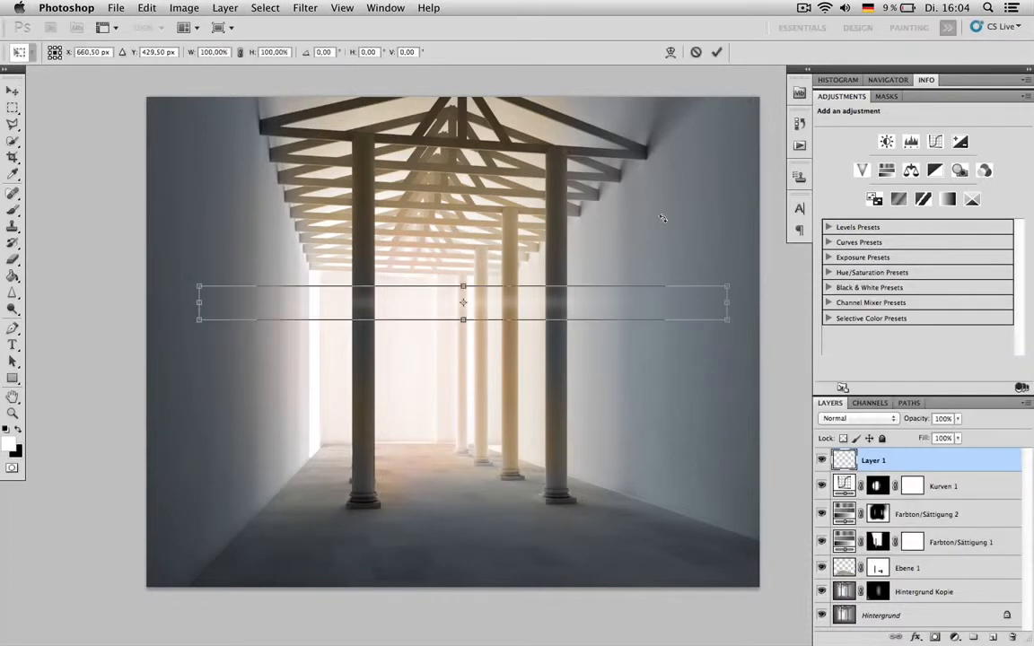
- Rotate the blurred streak about 50° clockwise, move it slightly, and rotate it further clockwise
mouse_move(728, 233)
left_mouse_down()
mouse_move(723, 359)
mouse_move(619, 411)
left_mouse_up()
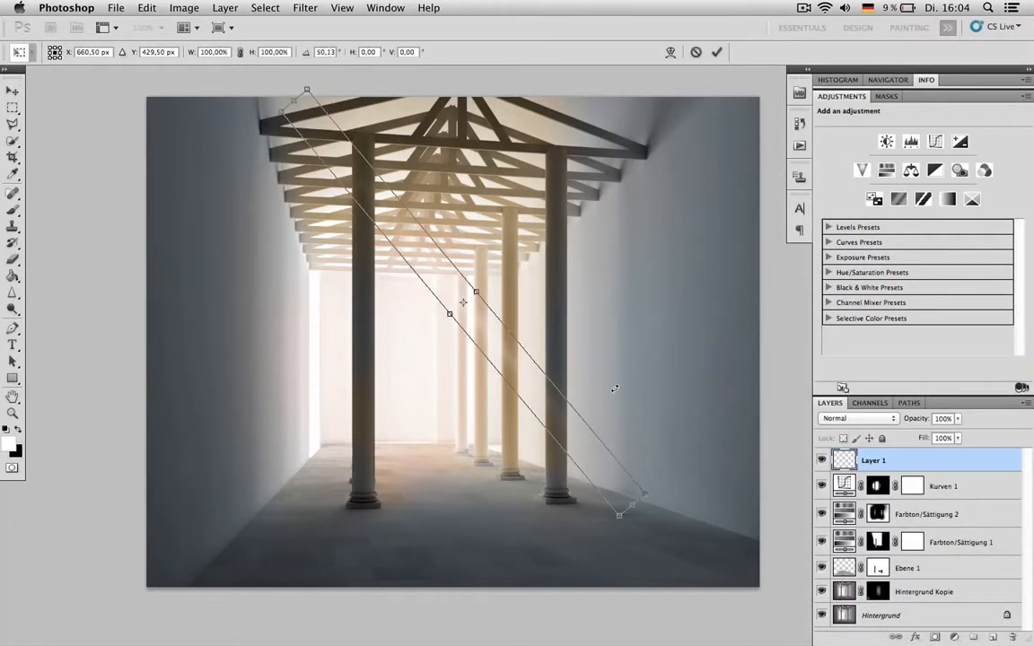
key("Return")
mouse_move(484, 318)
left_mouse_down()
mouse_move(538, 317)
mouse_move(490, 351)
left_mouse_up()
key("super+t")
mouse_move(675, 293)
left_mouse_down()
mouse_move(571, 450)
mouse_move(490, 492)
mouse_move(567, 462)
left_mouse_up()
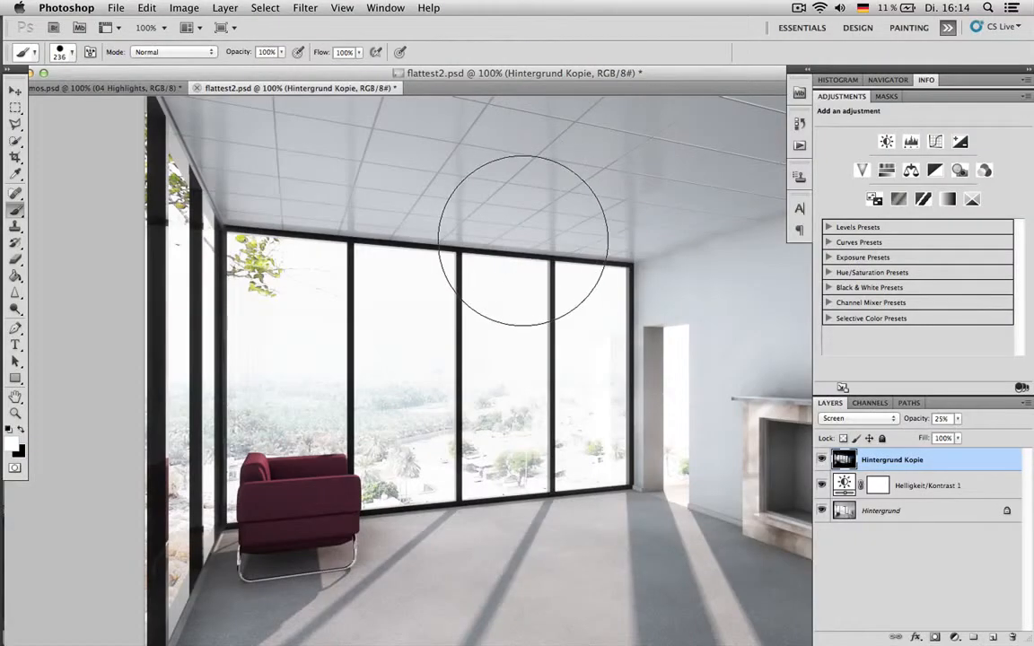
- Add a new layer above Hintergrund Kopie and paint a white 236 px dab with 96% hardness over the upper edge of the windows
left_click(974, 635)
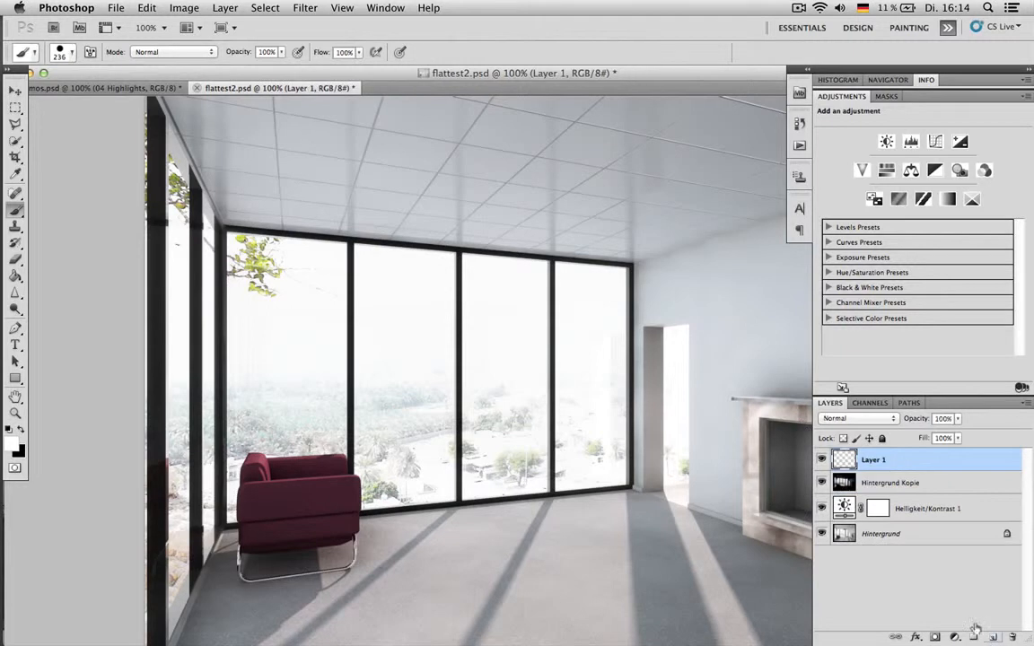
right_click(528, 250)
left_click_drag(662, 309, 675, 309)
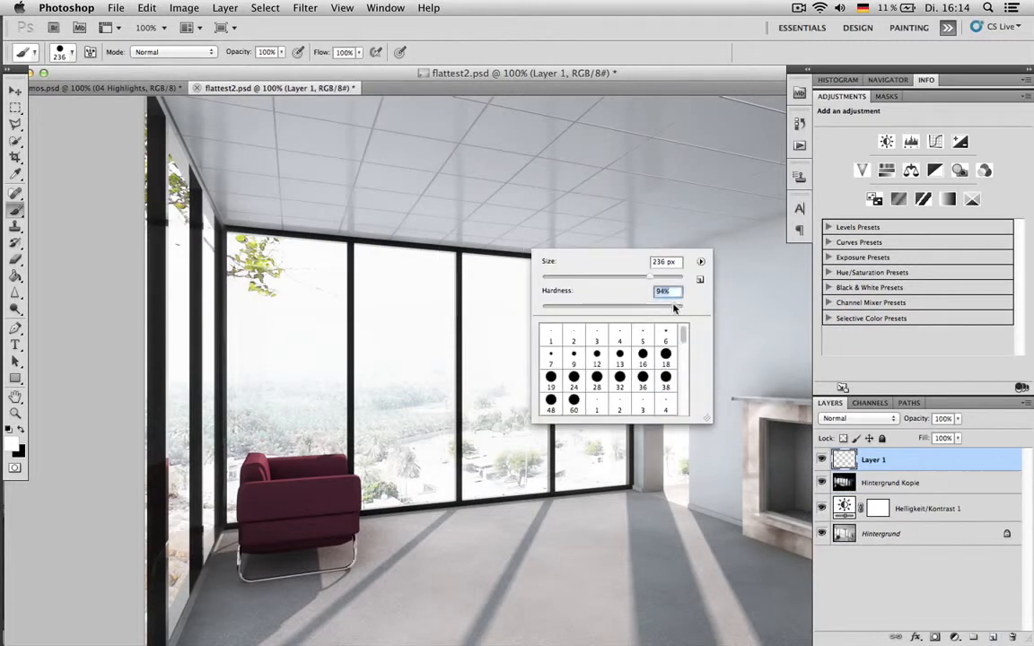
left_click(505, 224)
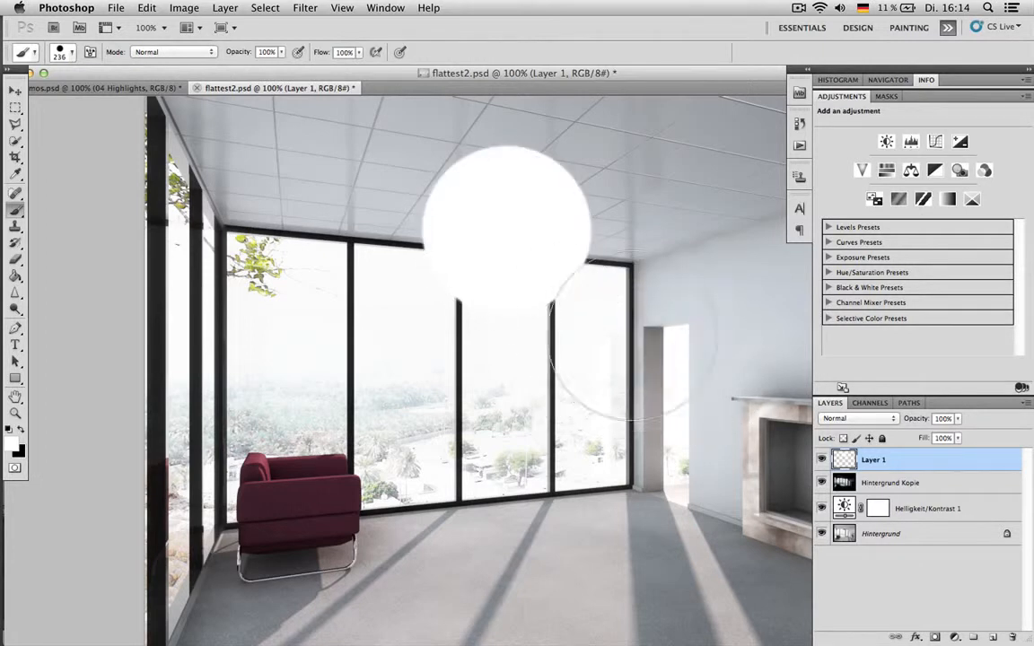
- Apply the Add Noise filter with coloured noise to the white disc on Layer 1
left_click(306, 7)
mouse_move(395, 202)
left_click(480, 203)
mouse_move(562, 164)
left_mouse_down()
mouse_move(861, 204)
mouse_move(851, 193)
left_mouse_up()
left_click_drag(706, 401, 710, 402)
key("Return")
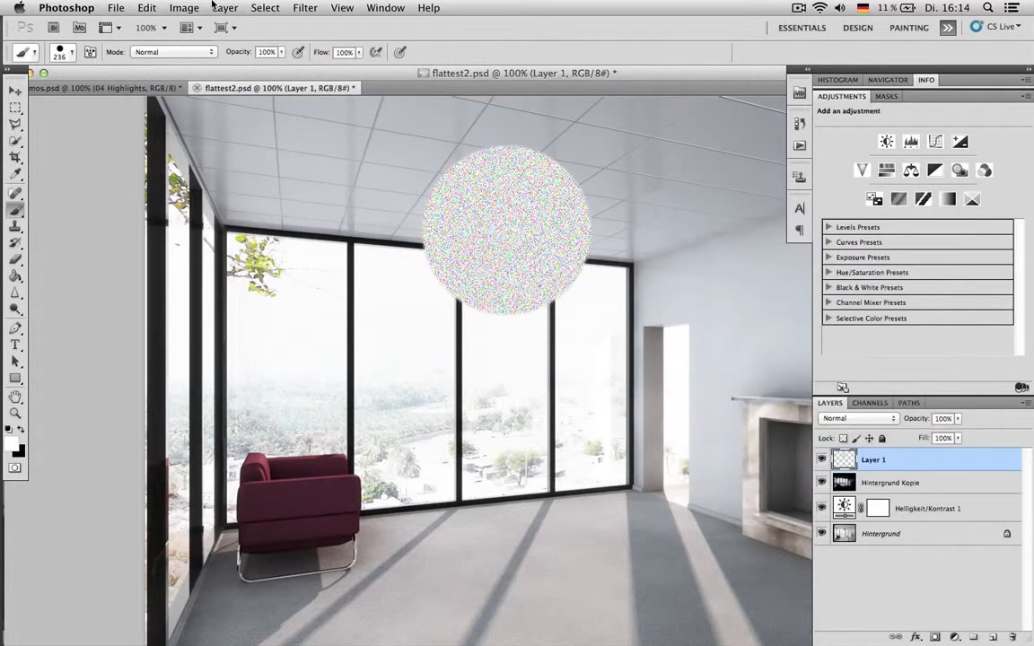
- Soften the noisy disc with a Gaussian Blur of about 1,7 pixels
left_click(290, 7)
mouse_move(377, 161)
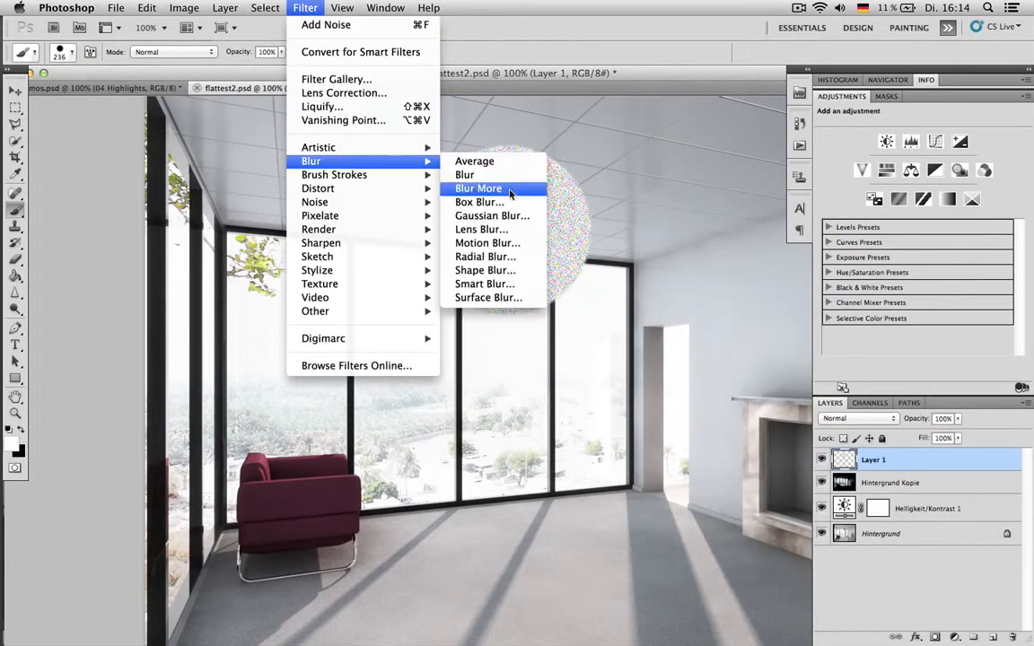
left_click(492, 216)
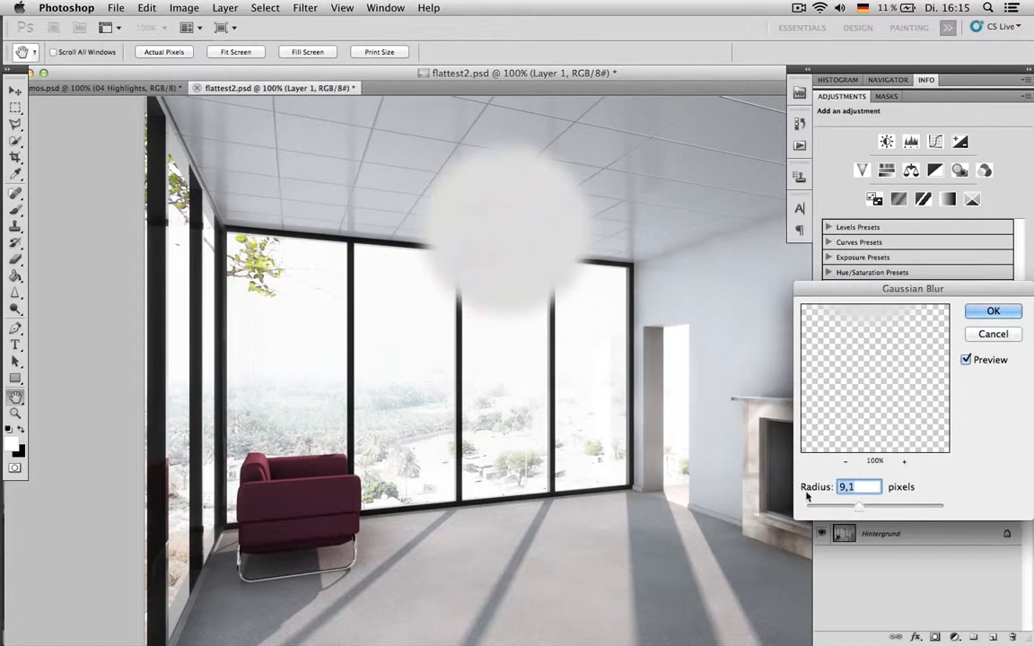
left_click_drag(820, 509, 817, 508)
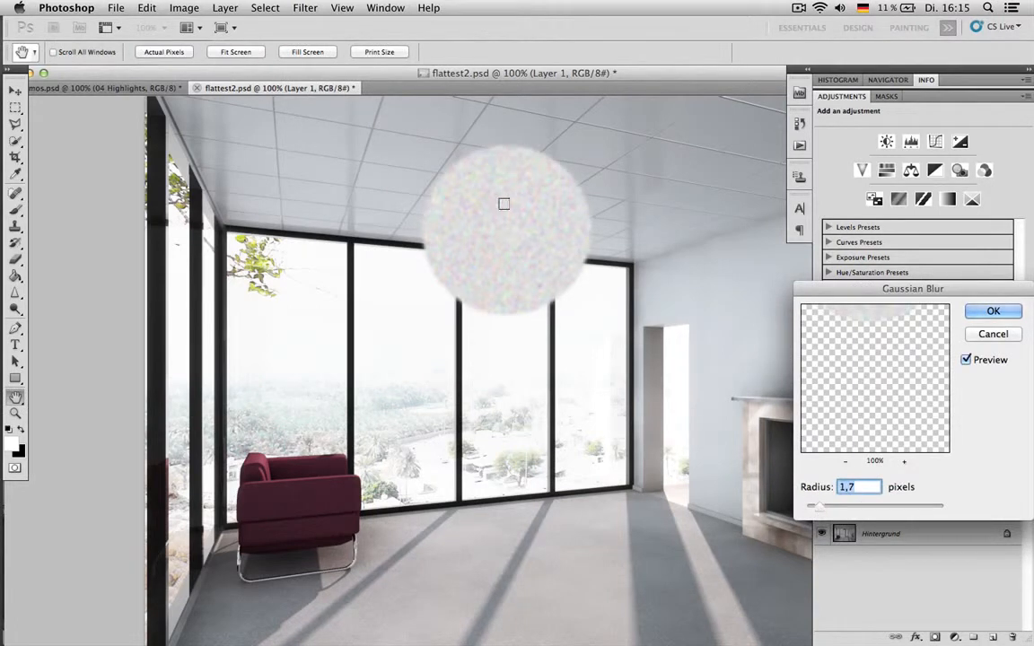
left_click_drag(819, 508, 818, 511)
left_click(992, 310)
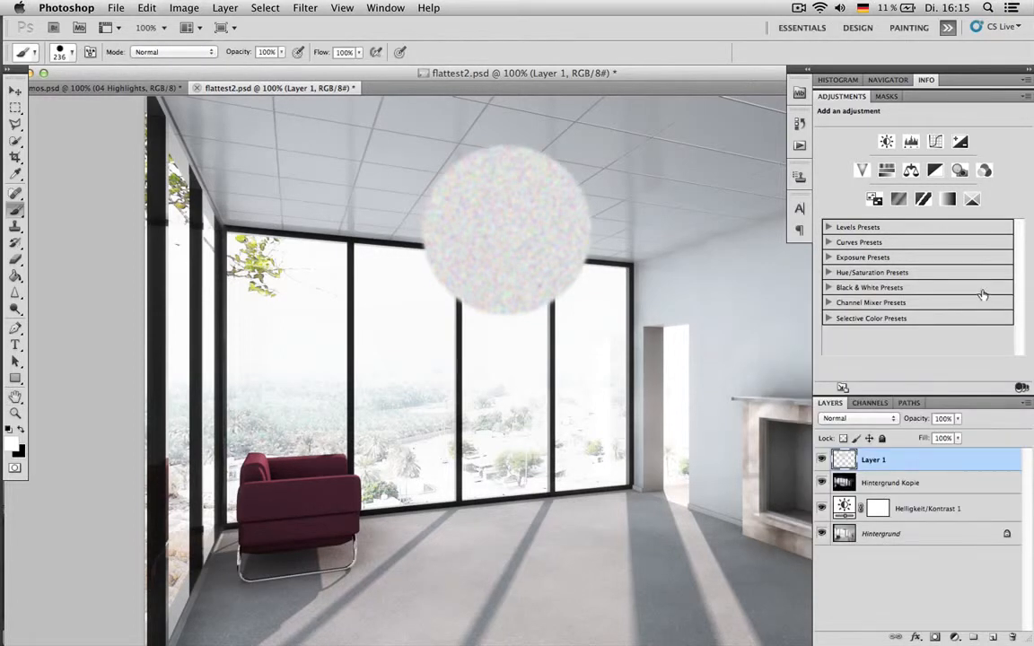
- Set Layer 1's blend mode to Screen, and shrink the disc slightly, placing it over the upper edge of the middle windows
left_click(859, 419)
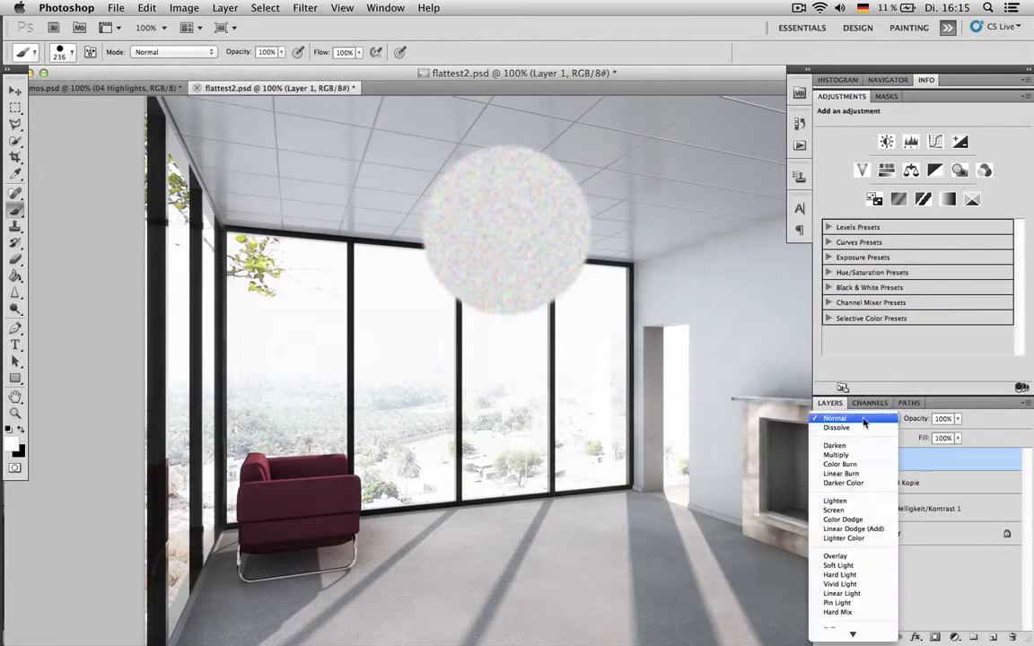
left_click(837, 510)
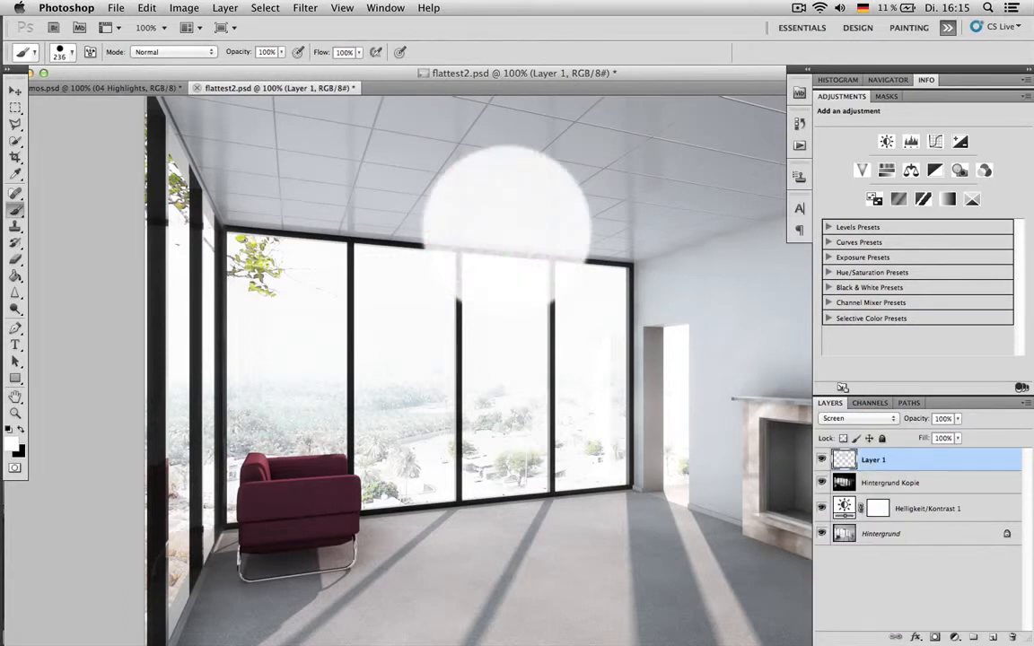
key("v")
left_click_drag(521, 211, 425, 479)
key("ctrl+t")
left_click_drag(499, 390, 478, 414)
key("Return")
left_click_drag(419, 467, 528, 262)
- Lower Layer 1's opacity to 32% and move the disc to the wall corner beside the doorway
left_click_drag(914, 422, 916, 423)
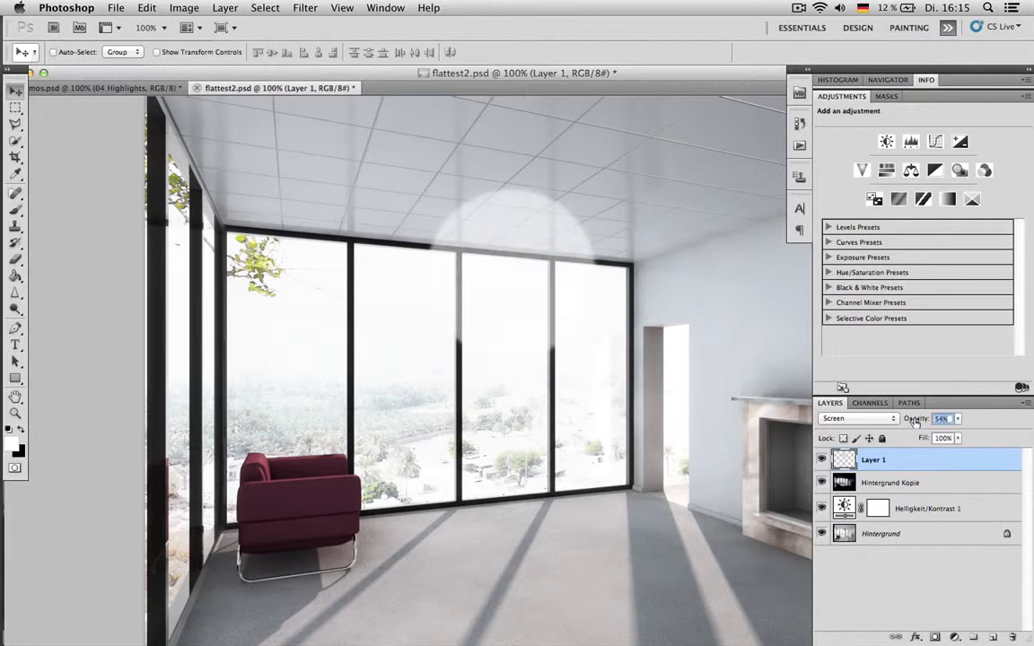
mouse_move(479, 258)
left_mouse_down()
mouse_move(568, 355)
mouse_move(570, 433)
mouse_move(503, 460)
mouse_move(445, 503)
mouse_move(270, 225)
mouse_move(368, 253)
mouse_move(486, 263)
left_mouse_up()
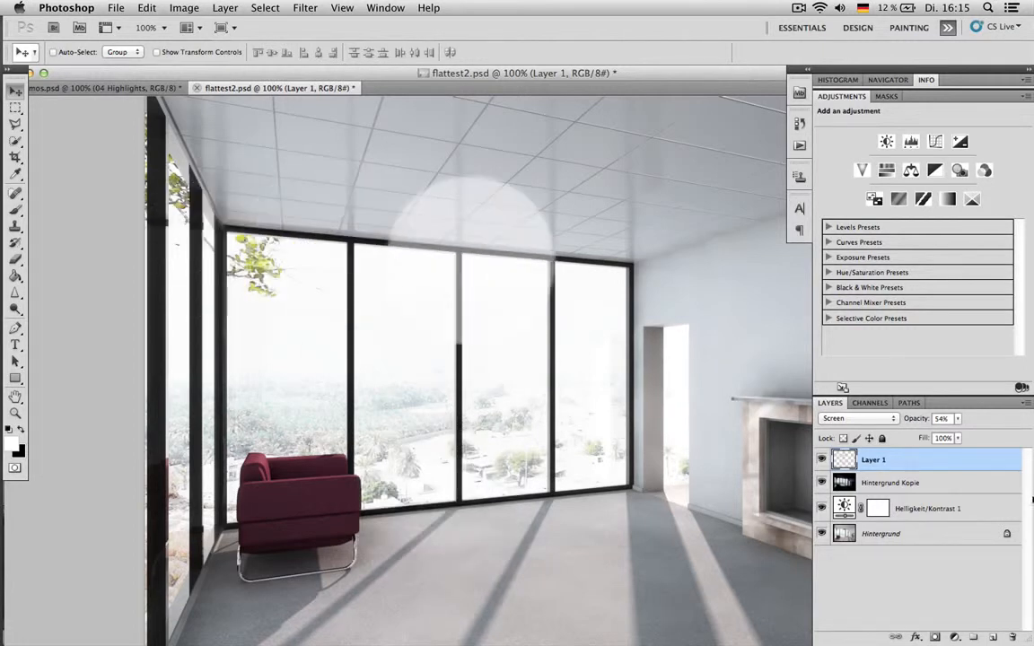
left_click_drag(919, 419, 914, 422)
left_click_drag(429, 218, 651, 313)
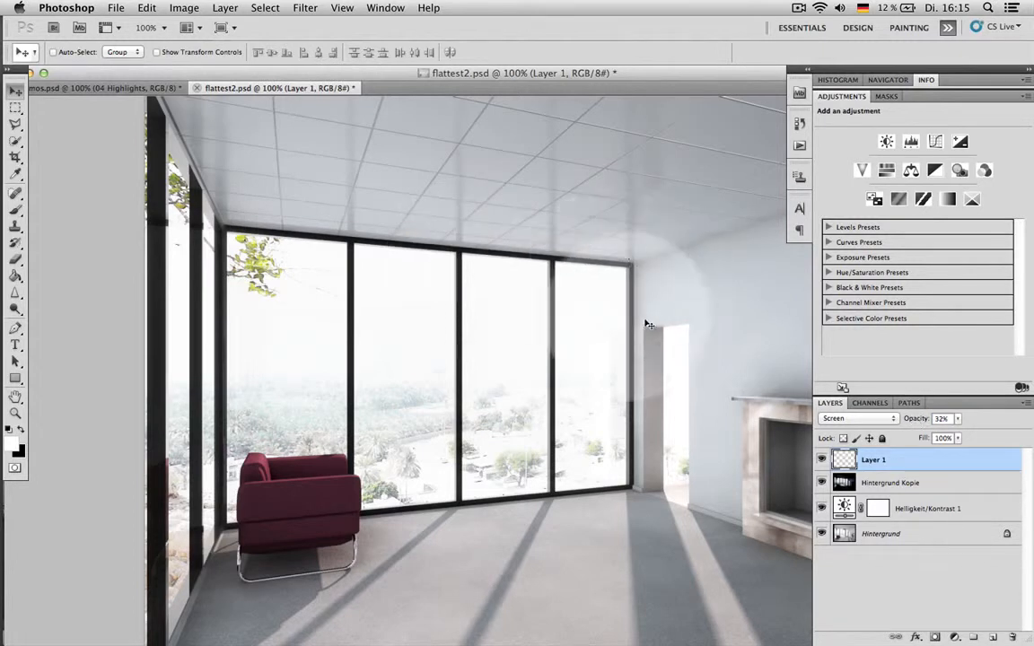
- Scale the disc down to about half its size and place it at the upper corner of the last window
key("ctrl+t")
left_click_drag(708, 225, 625, 320)
key("Return")
left_click_drag(592, 354, 646, 276)
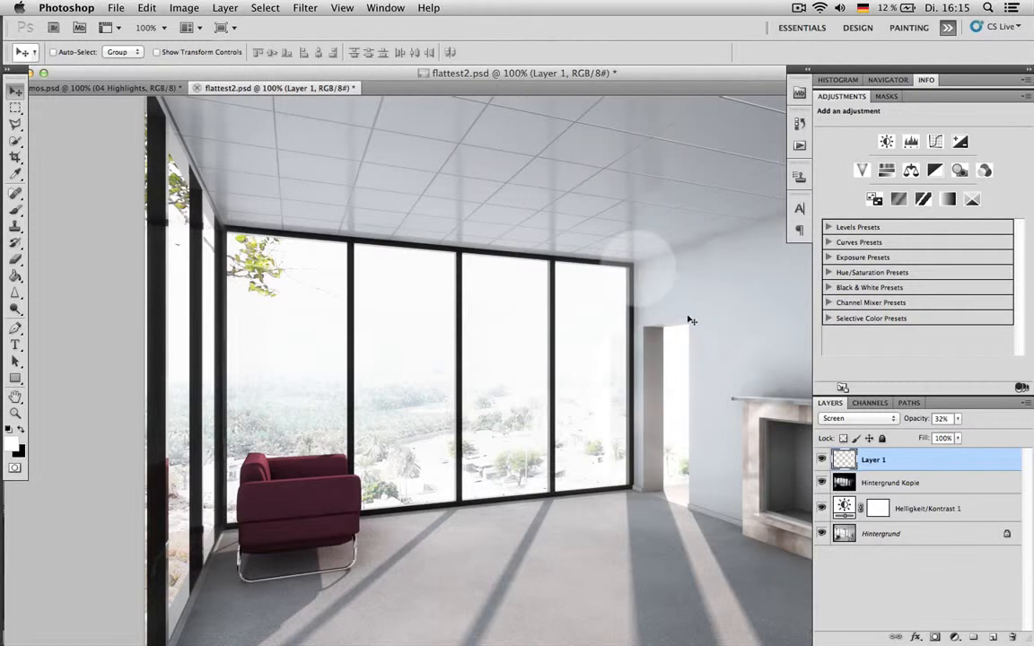
- Duplicate the small disc, enlarge the copy to about 213%, and place it over the floor edge near the doorway
left_click_drag(677, 317, 539, 404)
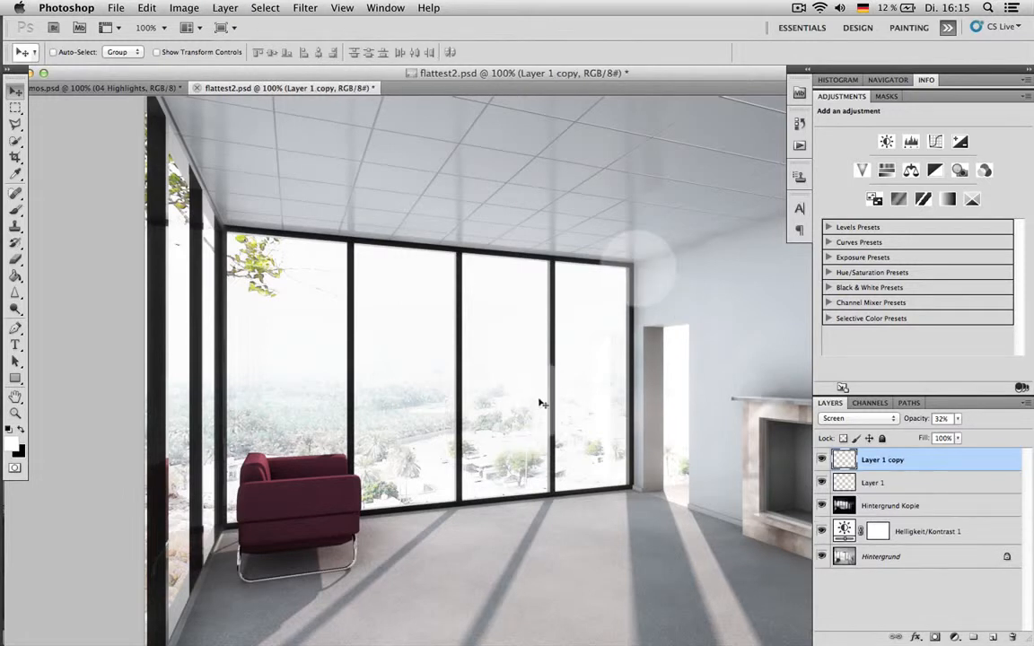
key("super+t")
left_click_drag(578, 362, 668, 270)
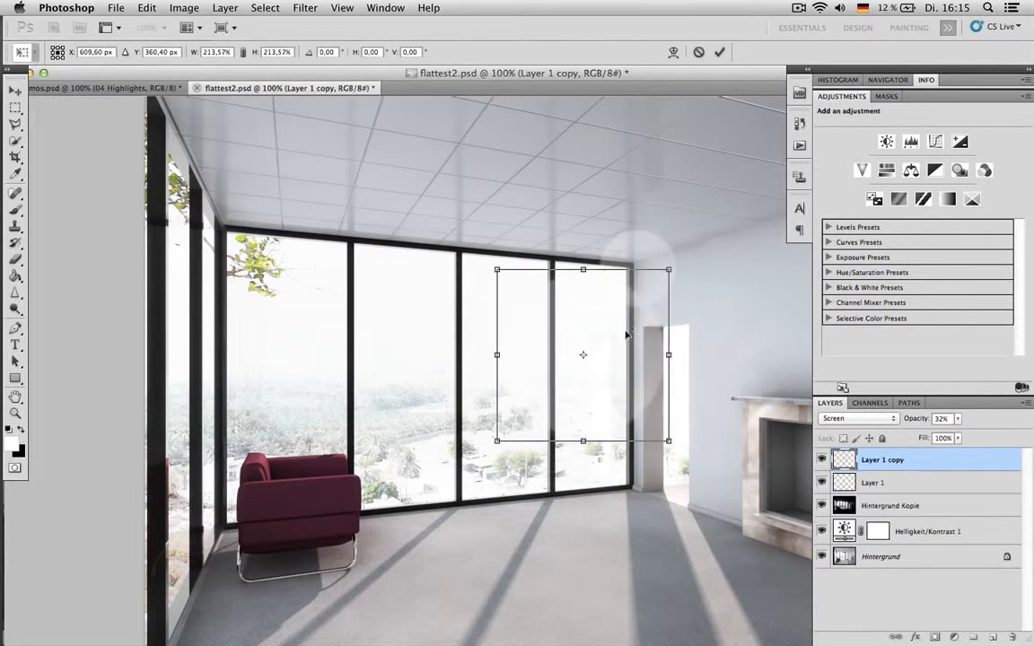
key("Return")
left_click_drag(598, 381, 626, 470)
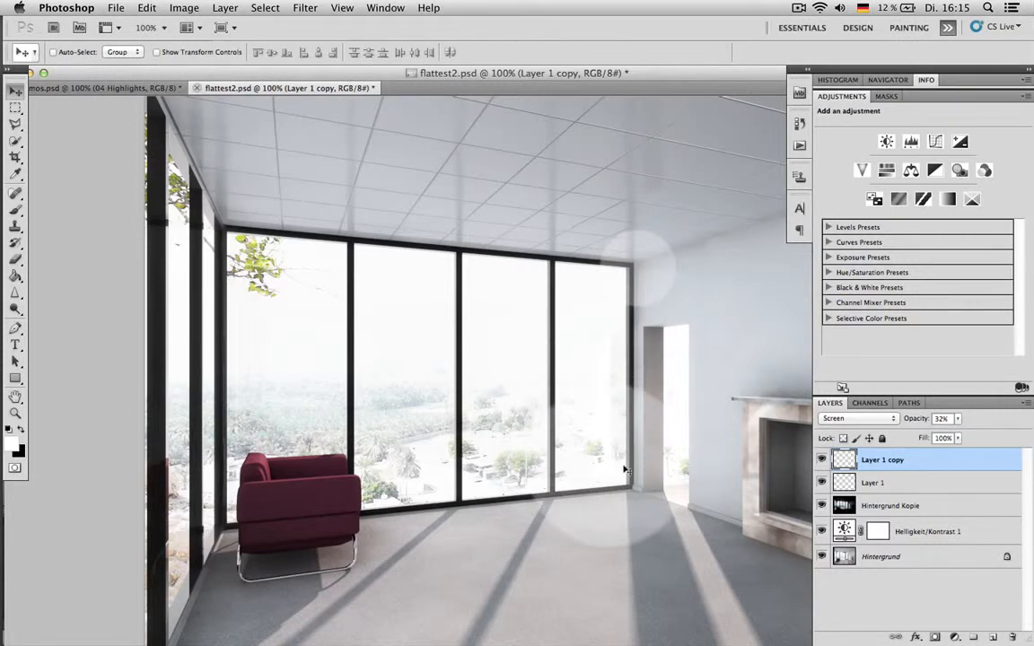
- Delete the two light-disc layers, Layer 1 copy and Layer 1
key("BackSpace")
key("BackSpace")
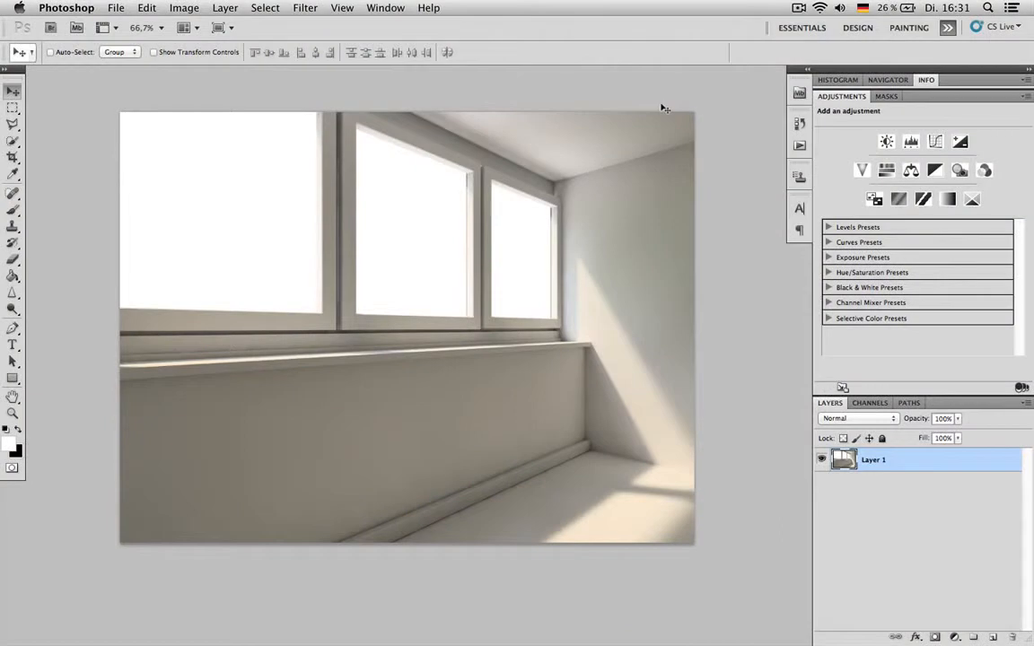
- Duplicate Layer 1 of the window room image and darken the copy with a steep Curves adjustment, including a point at input 199, output 22
key("super+j")
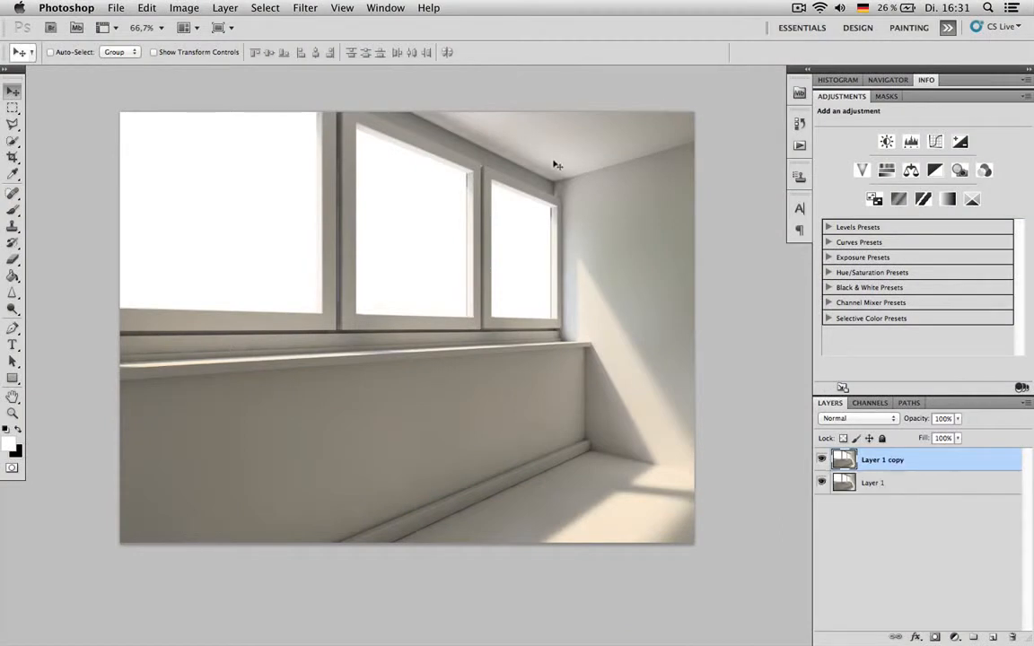
key("super+m")
left_click_drag(841, 302, 881, 379)
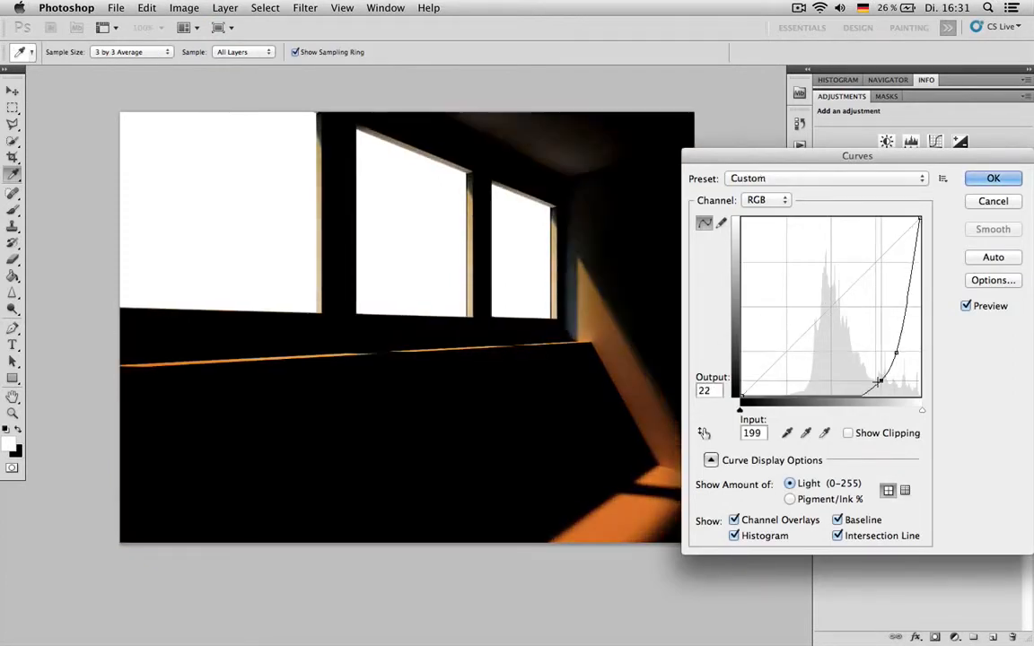
key("Return")
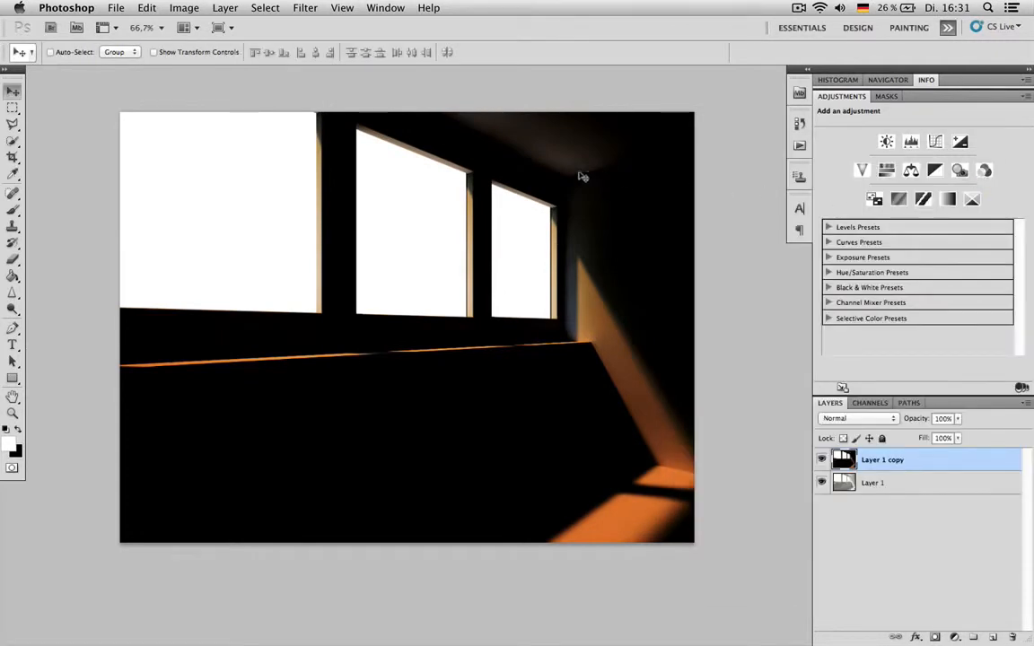
- Squash the darkened Layer 1 copy vertically to about a third of its height, centred in the image
key("ctrl+t")
left_click_drag(408, 112, 430, 254)
key("Return")
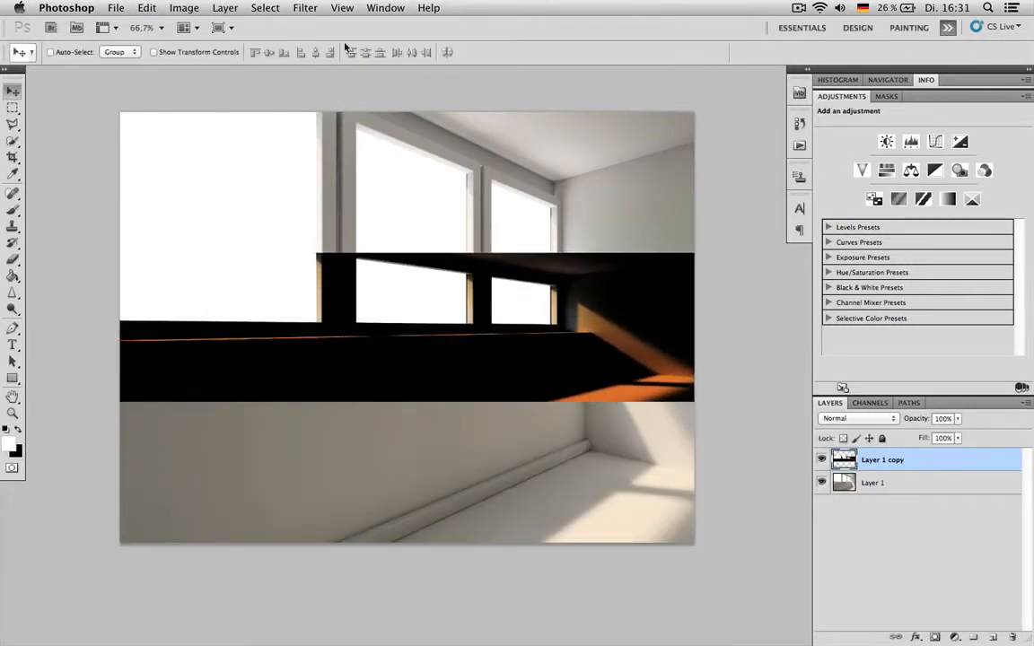
left_click(304, 7)
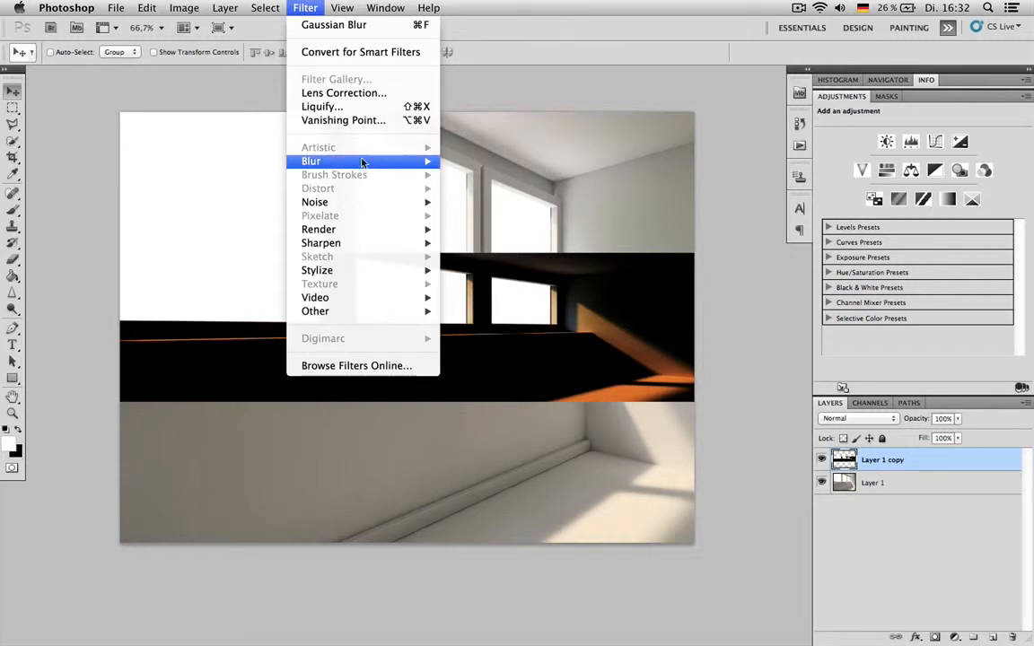
mouse_move(360, 161)
left_click(492, 216)
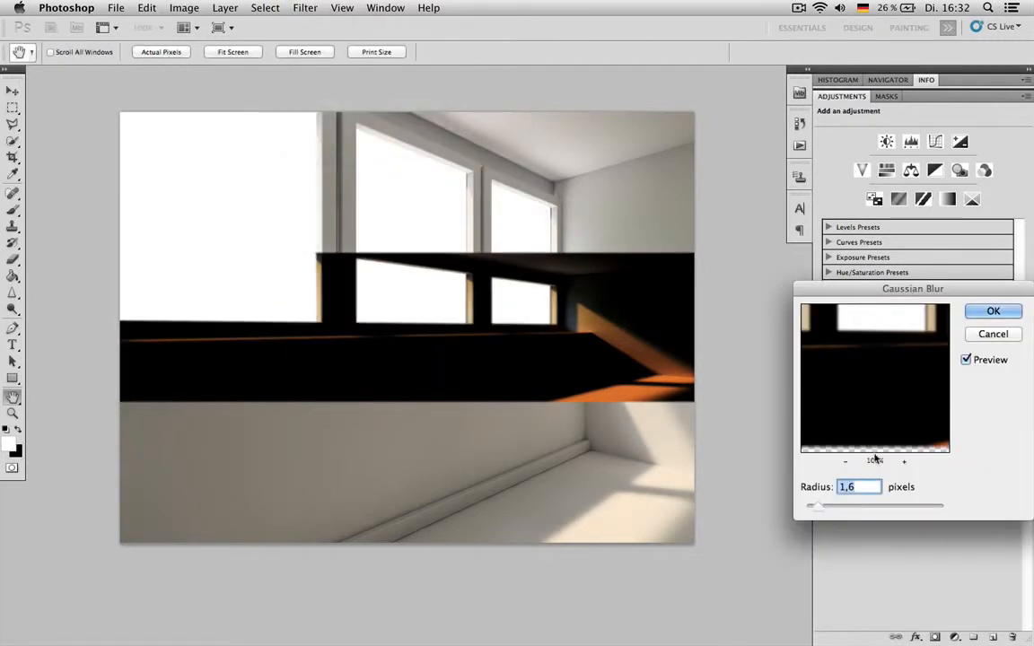
left_click(993, 334)
- Apply a Motion Blur to Layer 1 copy with an angle of 0° and a distance of about 592 pixels
left_click(278, 7)
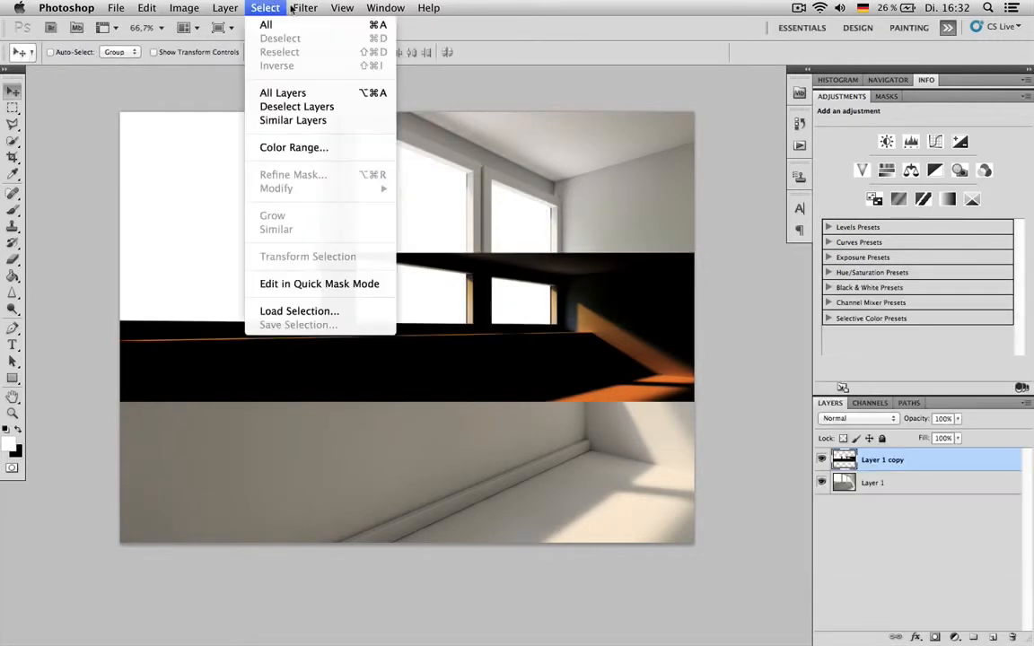
mouse_move(305, 9)
mouse_move(388, 161)
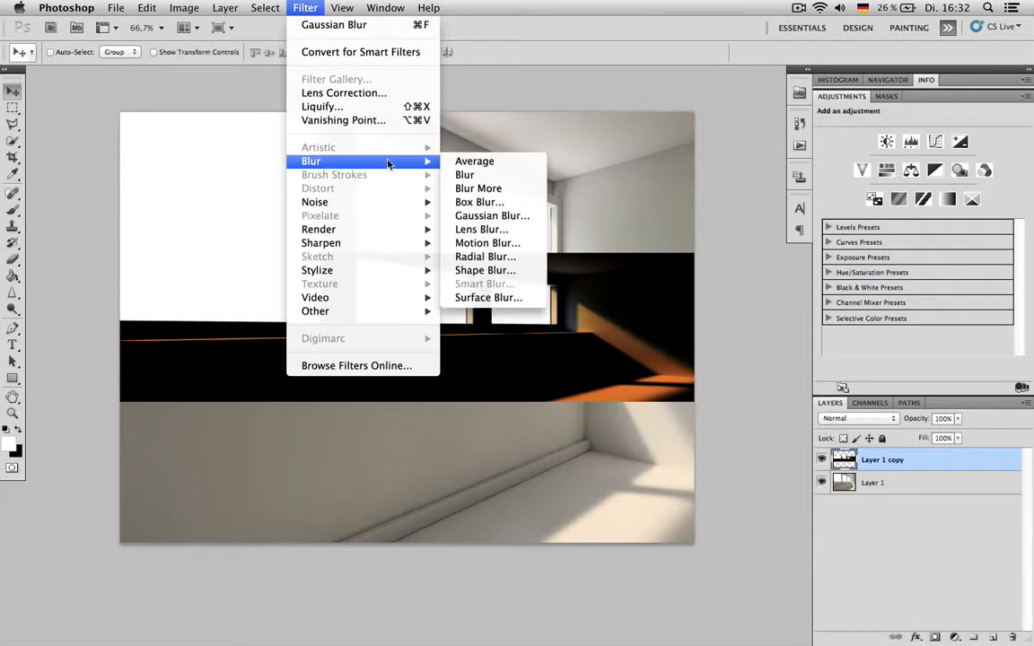
left_click(489, 227)
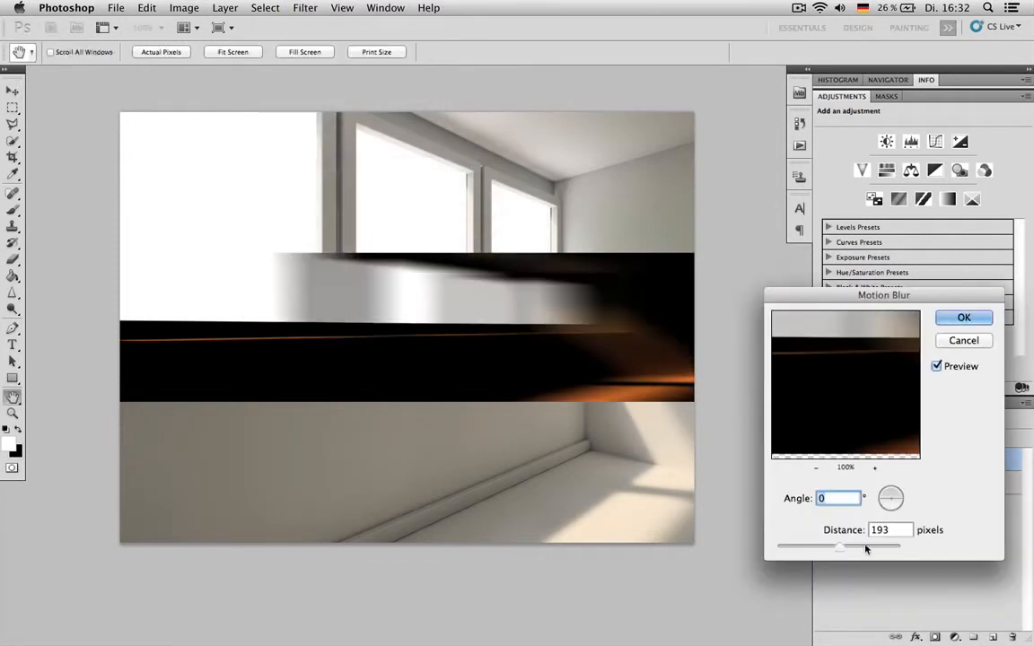
left_click_drag(866, 550, 874, 549)
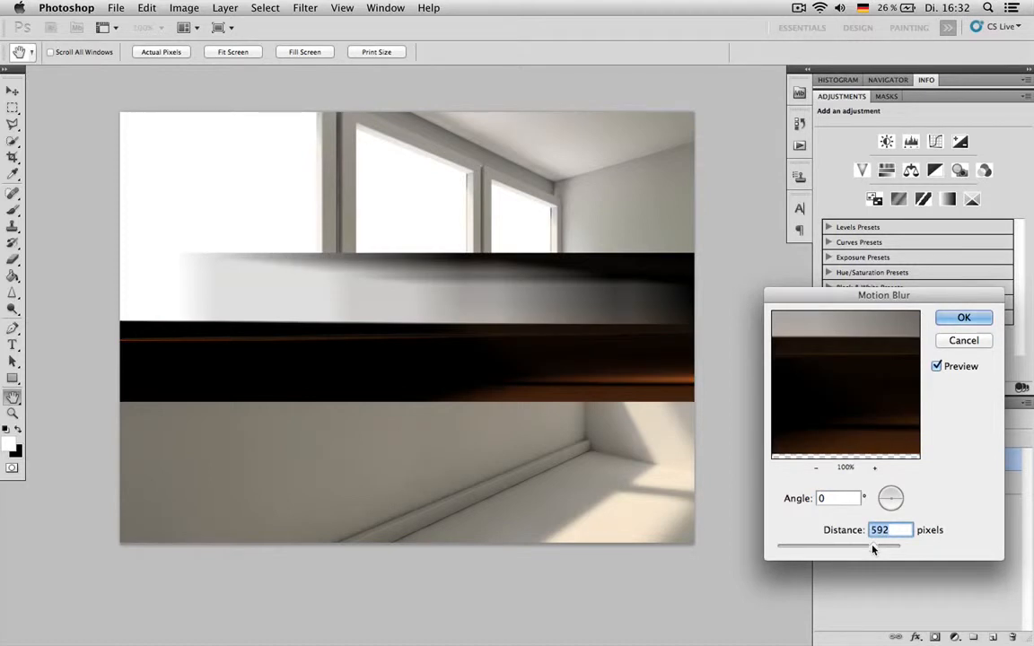
left_click_drag(874, 550, 872, 546)
left_click(963, 317)
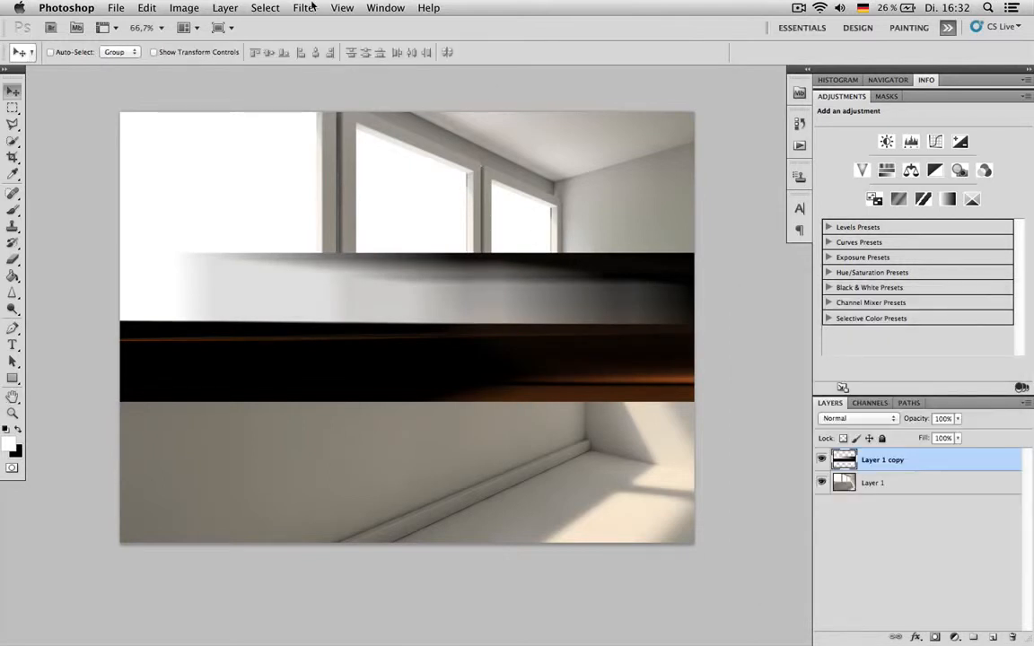
- Squash the motion-blurred Layer 1 copy vertically to about 65.5% of its height, keeping its full width
key("super+t")
left_click_drag(407, 254, 409, 311)
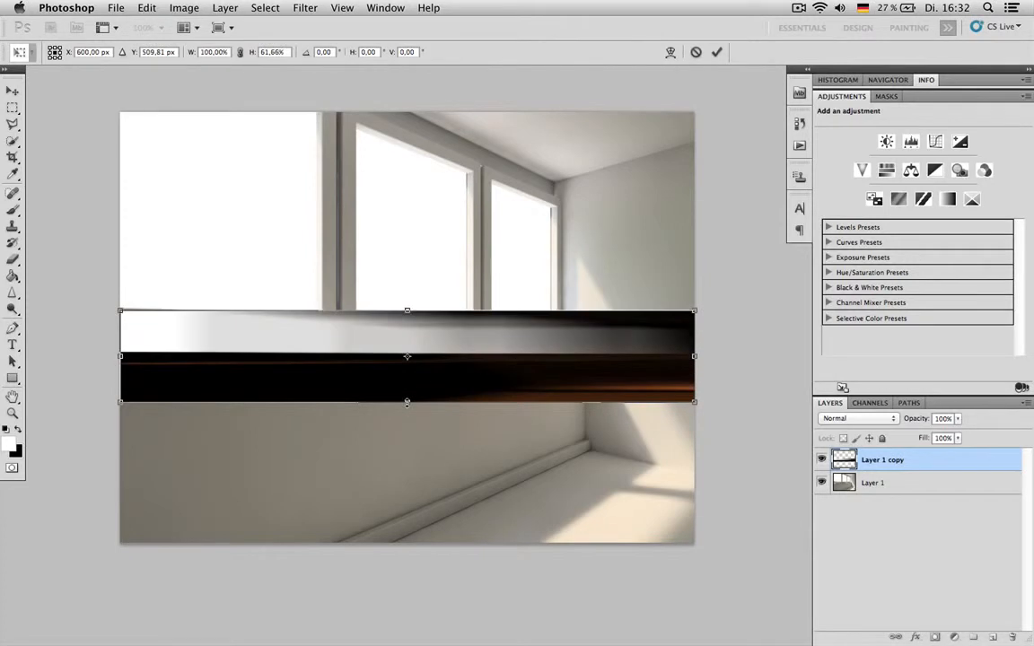
left_click_drag(407, 400, 408, 407)
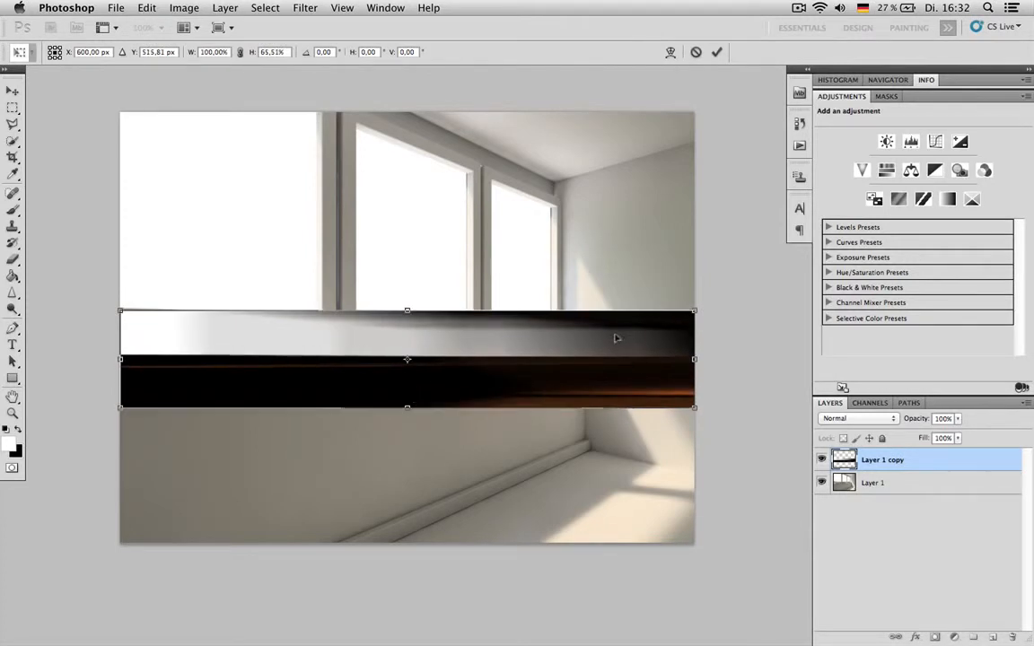
key("Return")
- Soften Layer 1 copy with a Gaussian Blur of about 2.5 pixels radius
left_click(306, 7)
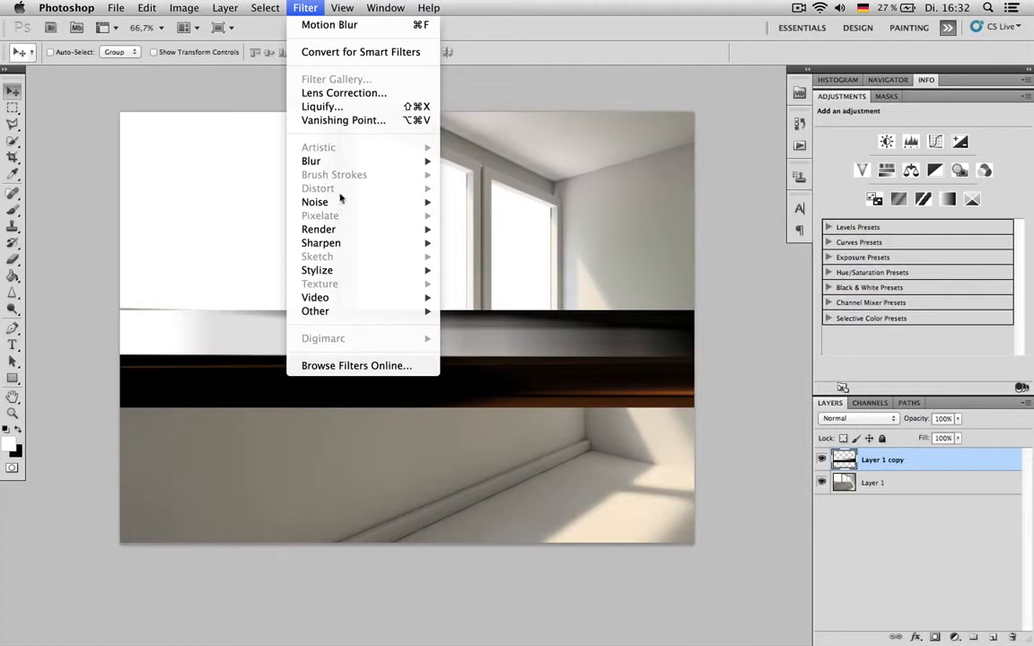
mouse_move(360, 160)
left_click(498, 215)
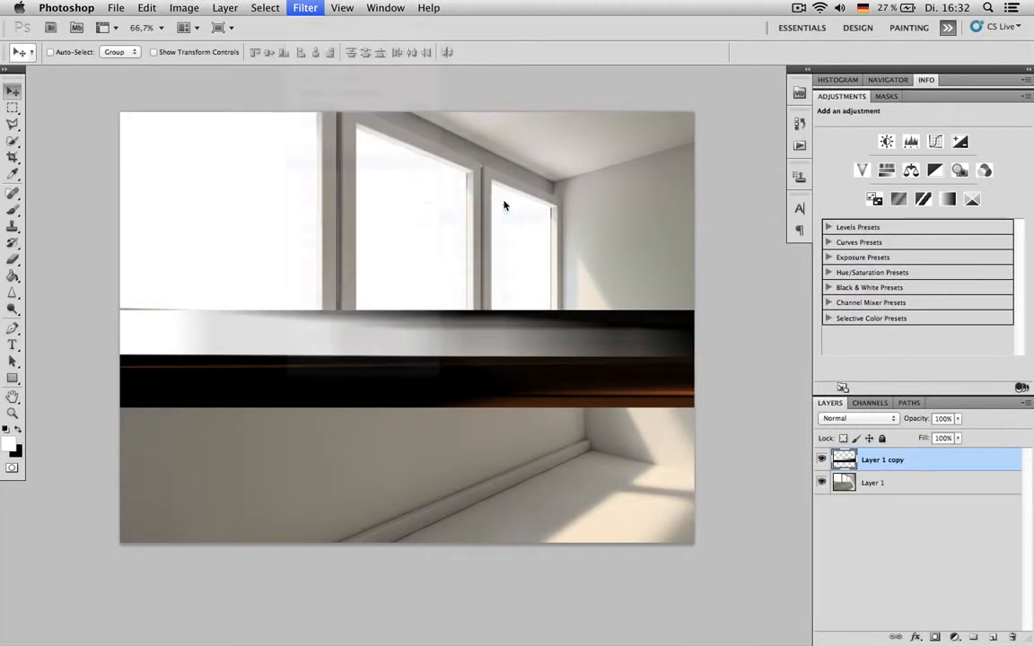
left_click_drag(815, 506, 824, 511)
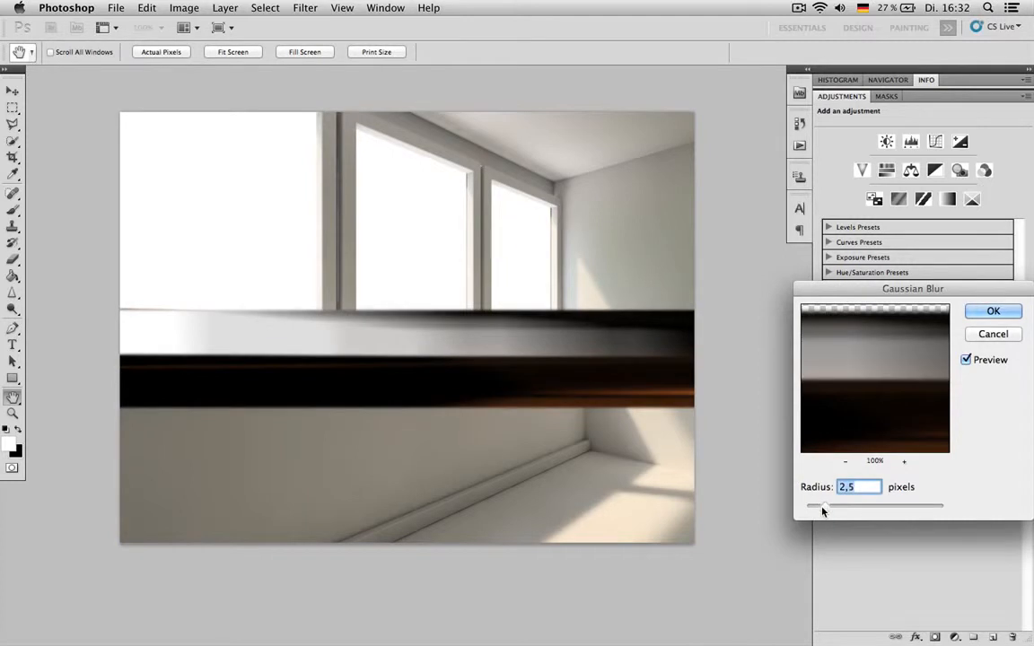
left_click(991, 310)
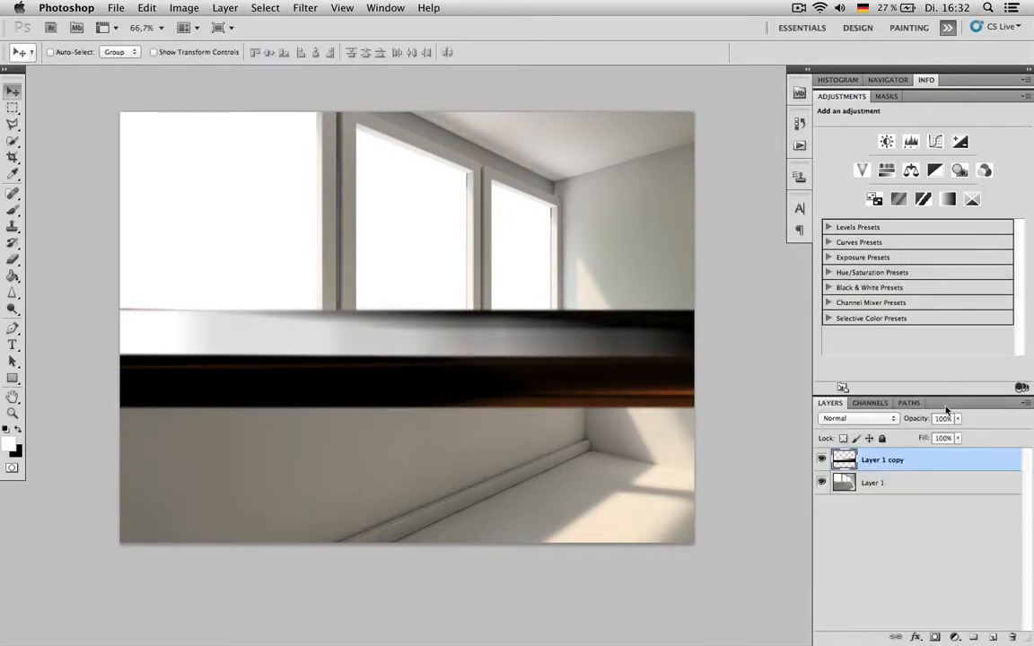
- Try the Soft Light, Lighten and Color Dodge blend modes on Layer 1 copy and settle on Screen
left_click(859, 418)
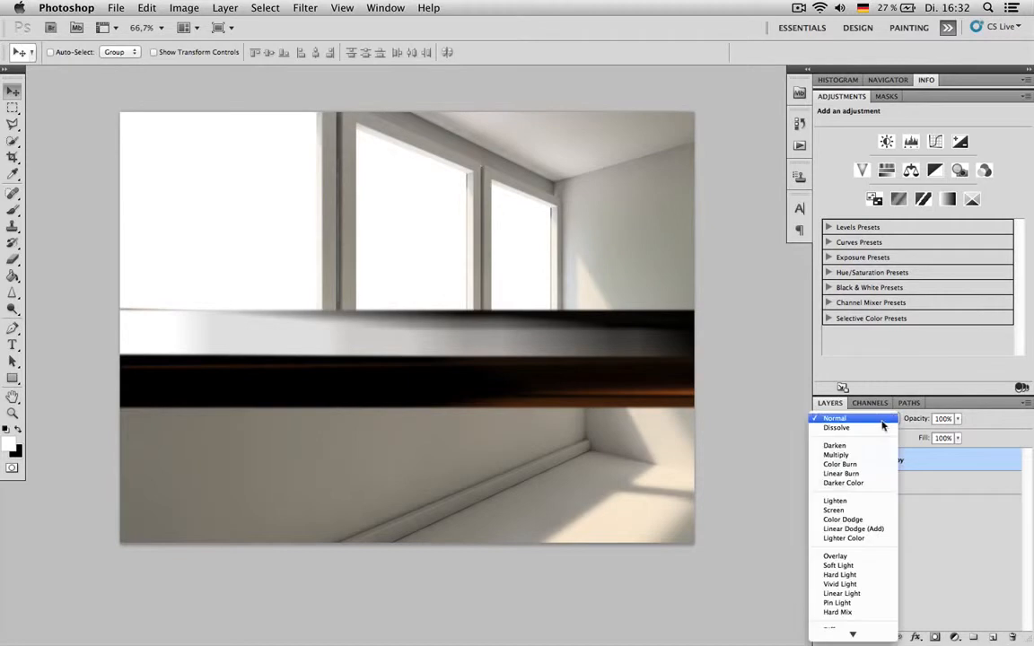
left_click(869, 511)
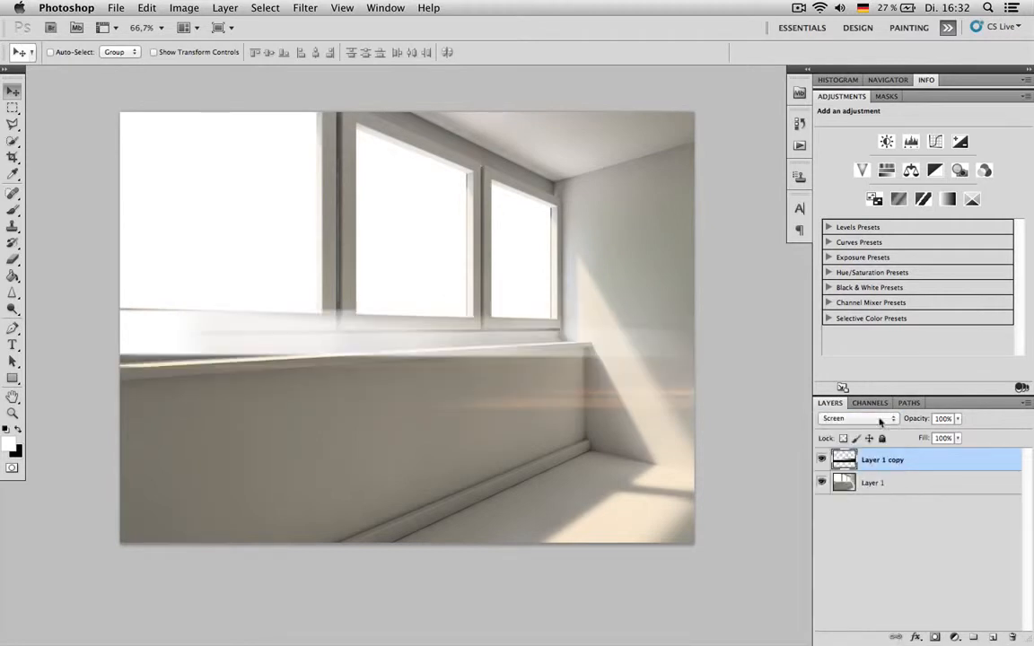
left_click(862, 418)
left_click(860, 466)
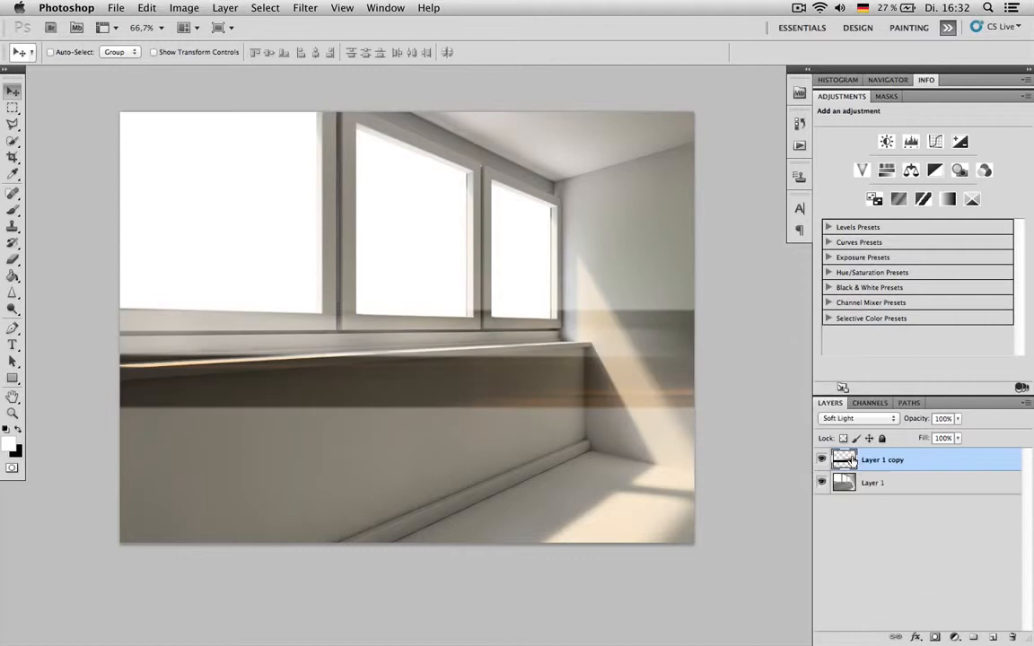
left_click(858, 419)
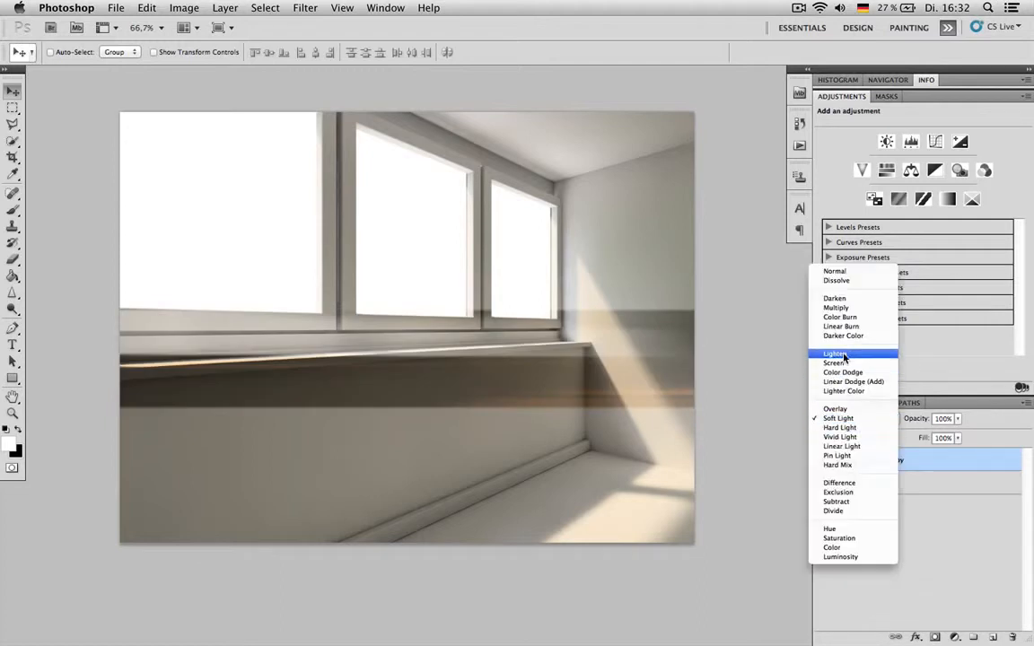
left_click(835, 354)
left_click(857, 418)
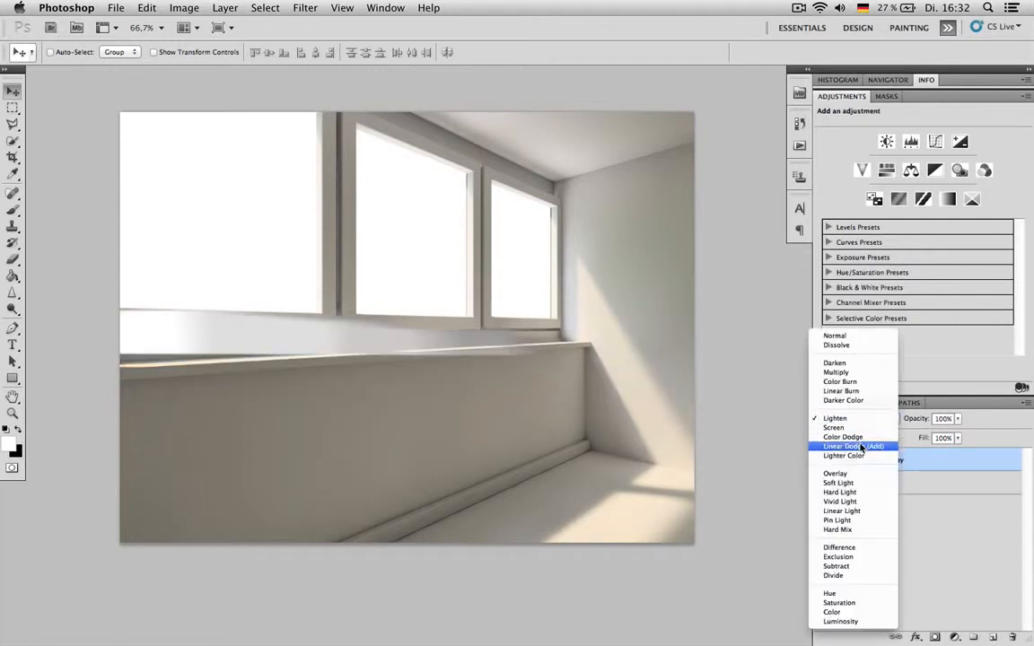
left_click(851, 438)
left_click(853, 419)
left_click(853, 410)
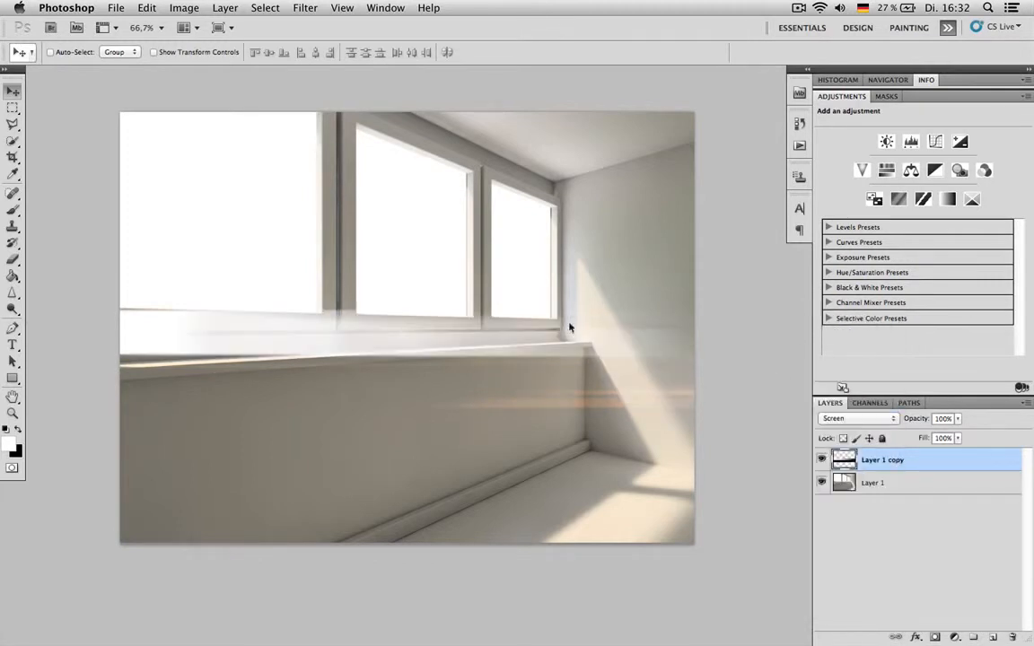
- Rotate the light streak to a steep diagonal sloping down to the right and move it over the sunlit wall
key("ctrl+t")
left_click_drag(651, 185, 692, 457)
key("Return")
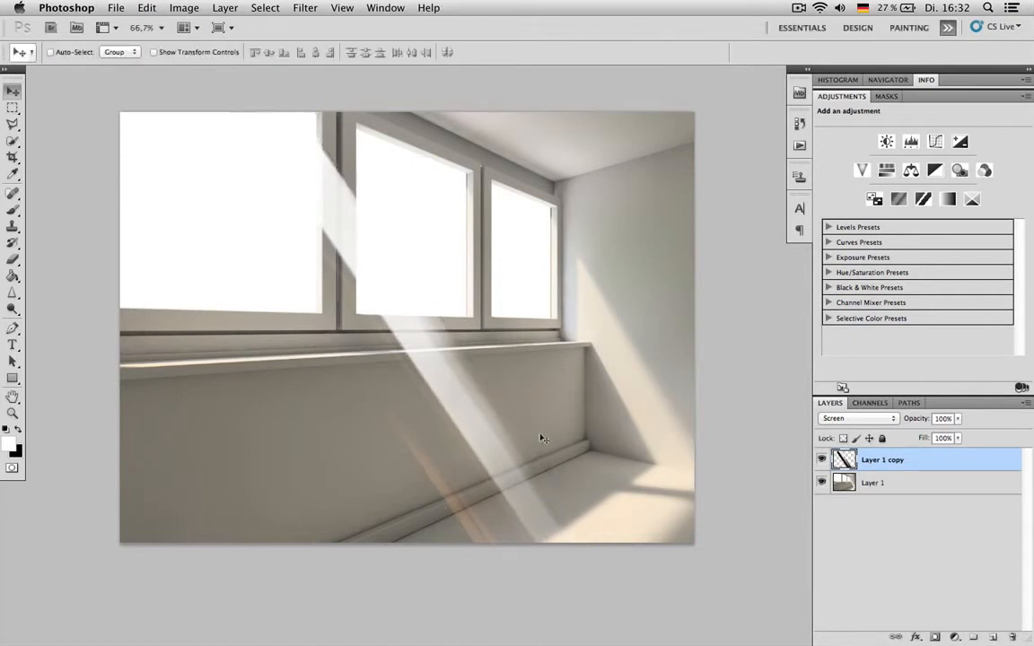
left_click_drag(494, 440, 635, 396)
- Fine-tune the streak's rotation by about 0.9° and reposition it so it falls through the middle window onto the floor
key("ctrl+t")
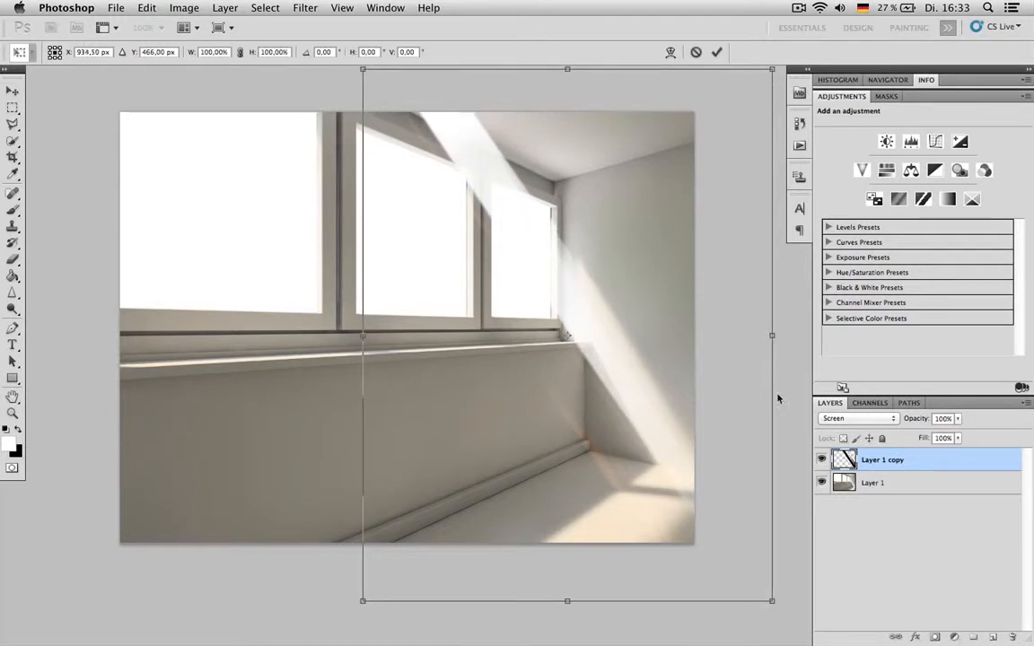
left_click_drag(782, 393, 782, 397)
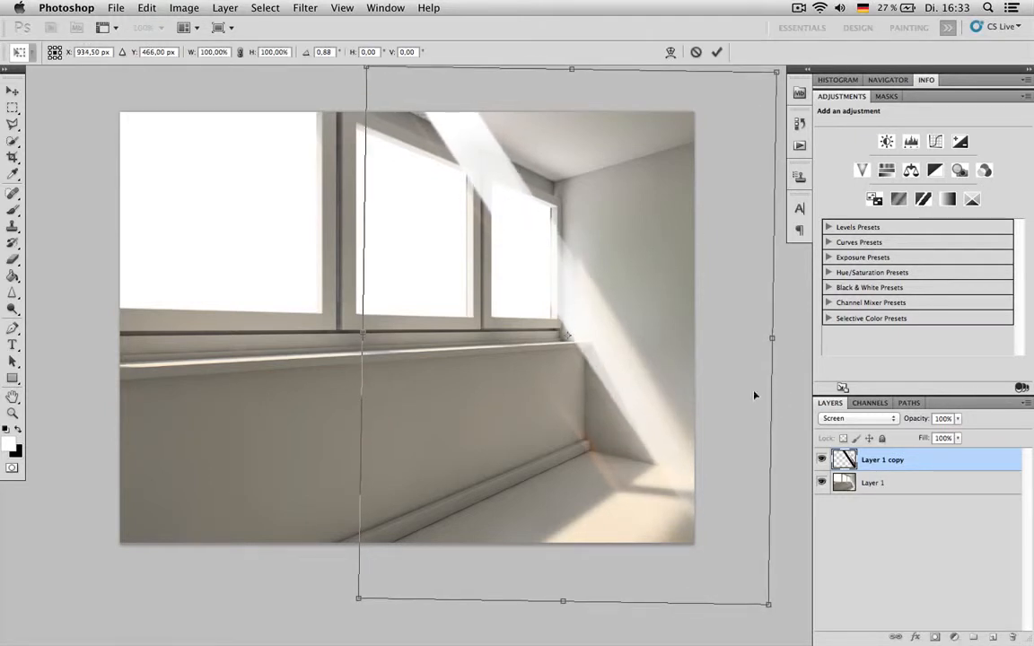
key("Return")
left_click_drag(643, 399, 473, 418)
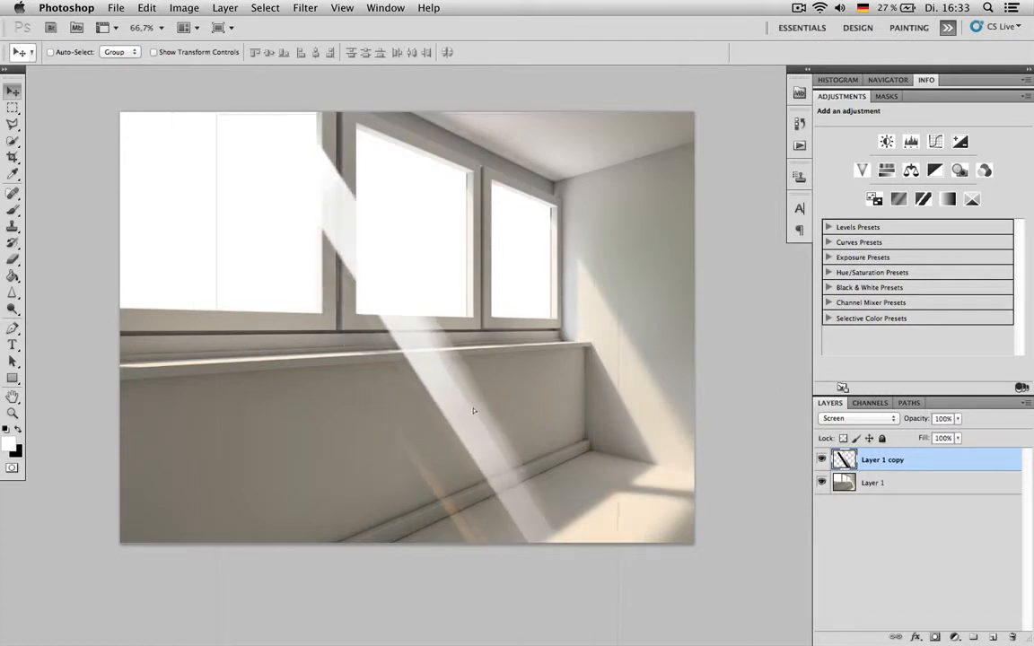
key("super+t")
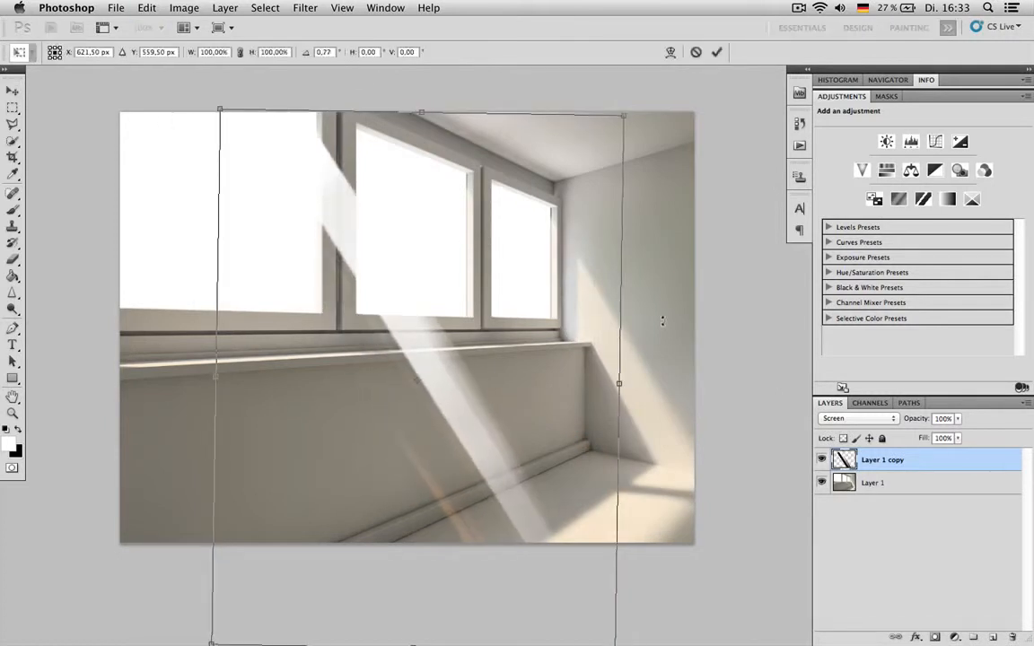
key("Return")
left_click_drag(535, 384, 497, 408)
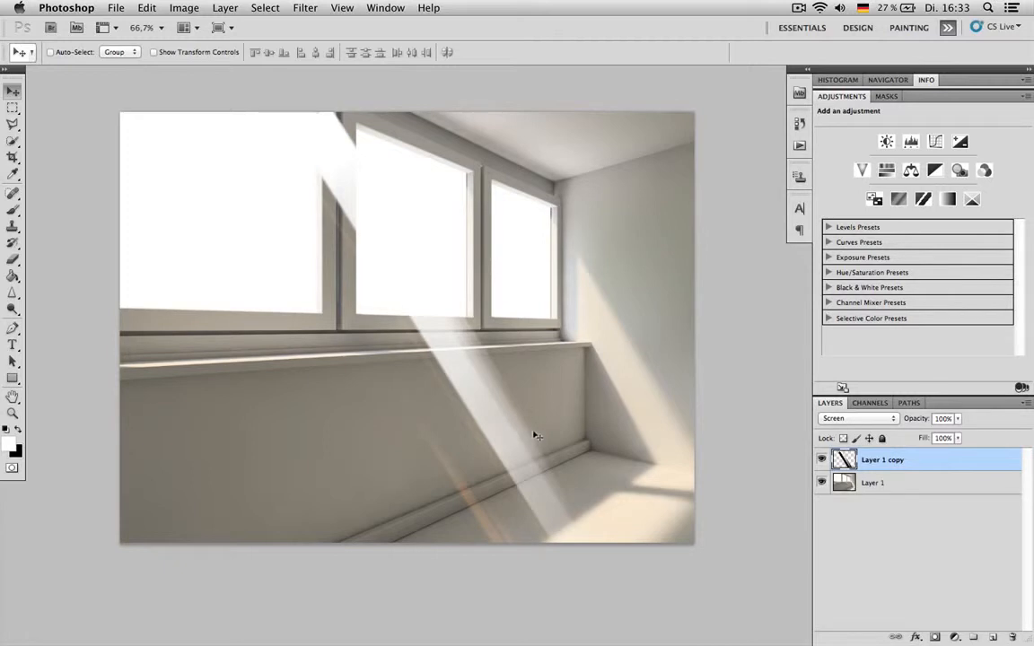
- Add a layer mask to Layer 1 copy and paint black over the streak's window portion with a 236 px, 66% hardness brush
left_click(934, 637)
key("x")
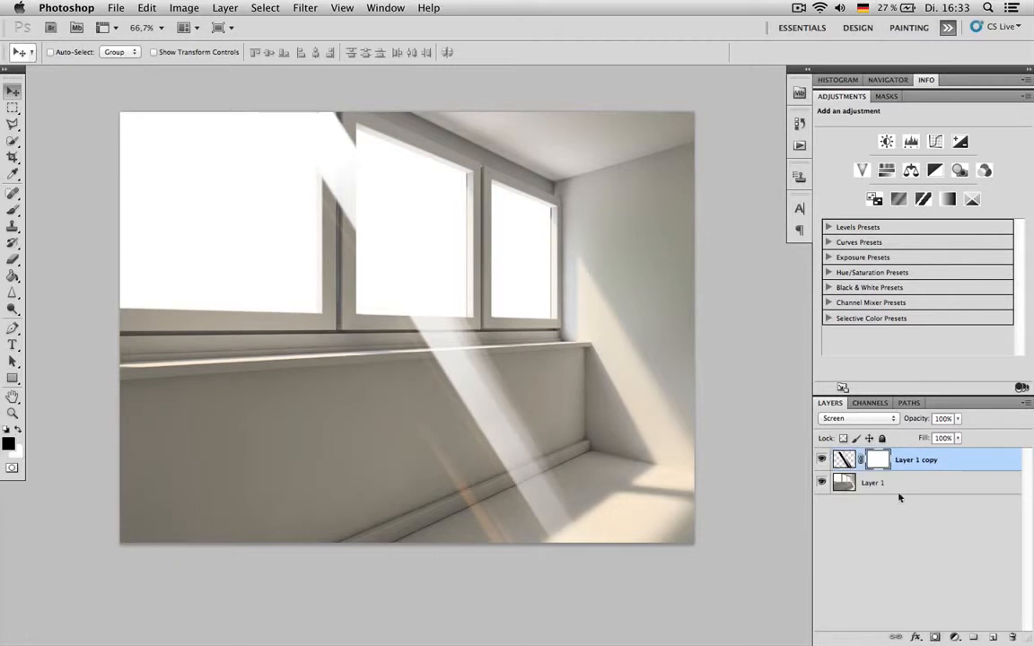
key("b")
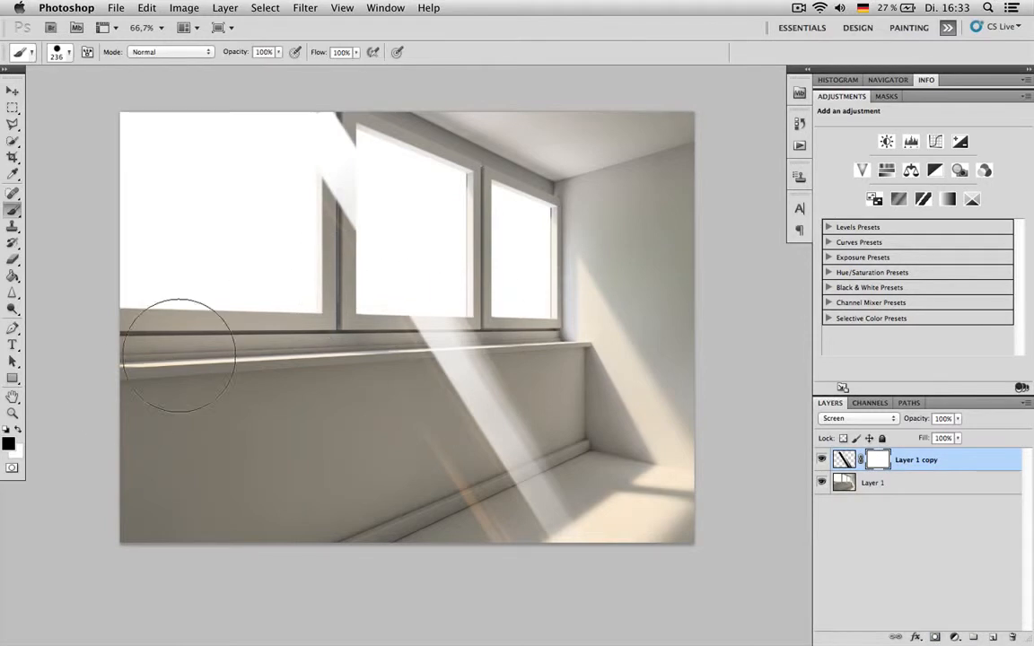
right_click(316, 236)
left_click(423, 289)
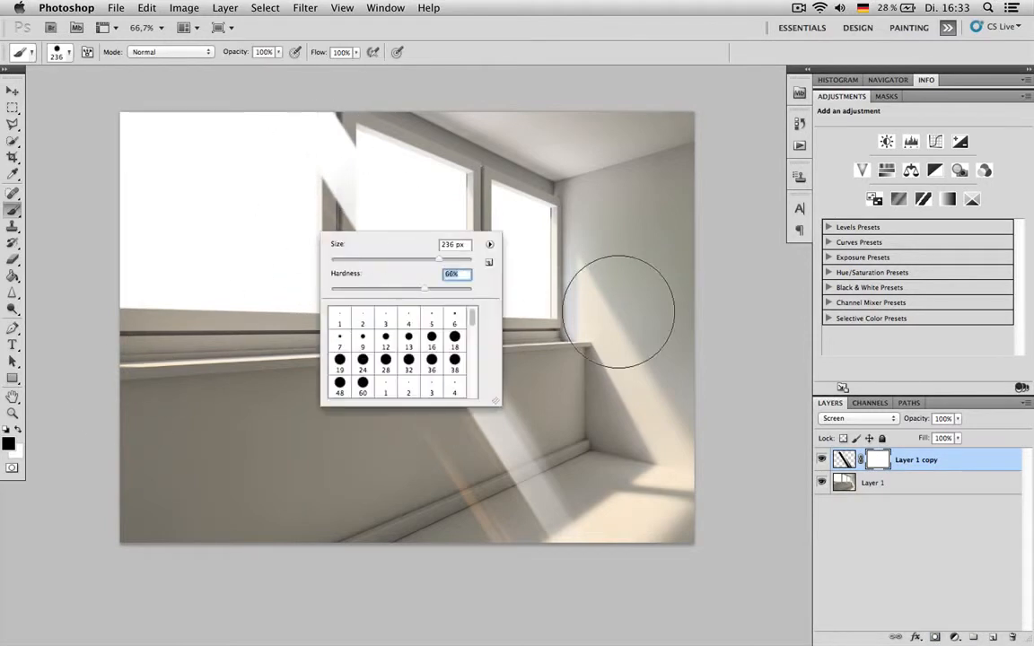
mouse_move(348, 166)
left_mouse_down()
mouse_move(336, 178)
mouse_move(310, 99)
left_mouse_up()
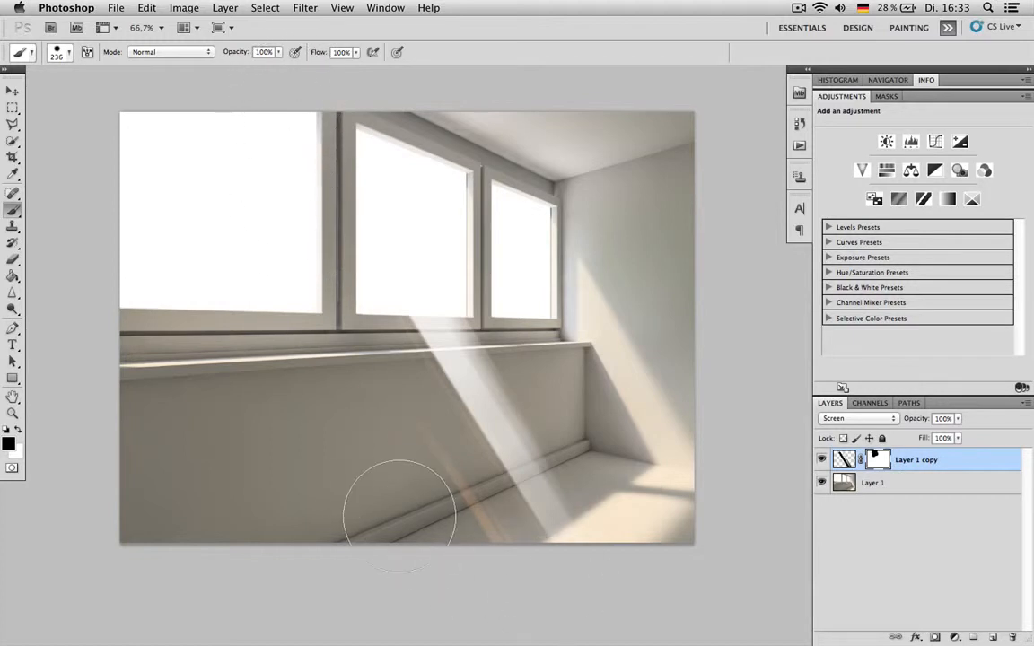
- Soften the brush, mask out the faint orange streak beside the main ray, and apply the layer mask
right_click(334, 468)
left_click_drag(404, 521, 284, 513)
mouse_move(260, 384)
left_mouse_down()
mouse_move(395, 510)
mouse_move(525, 530)
left_mouse_up()
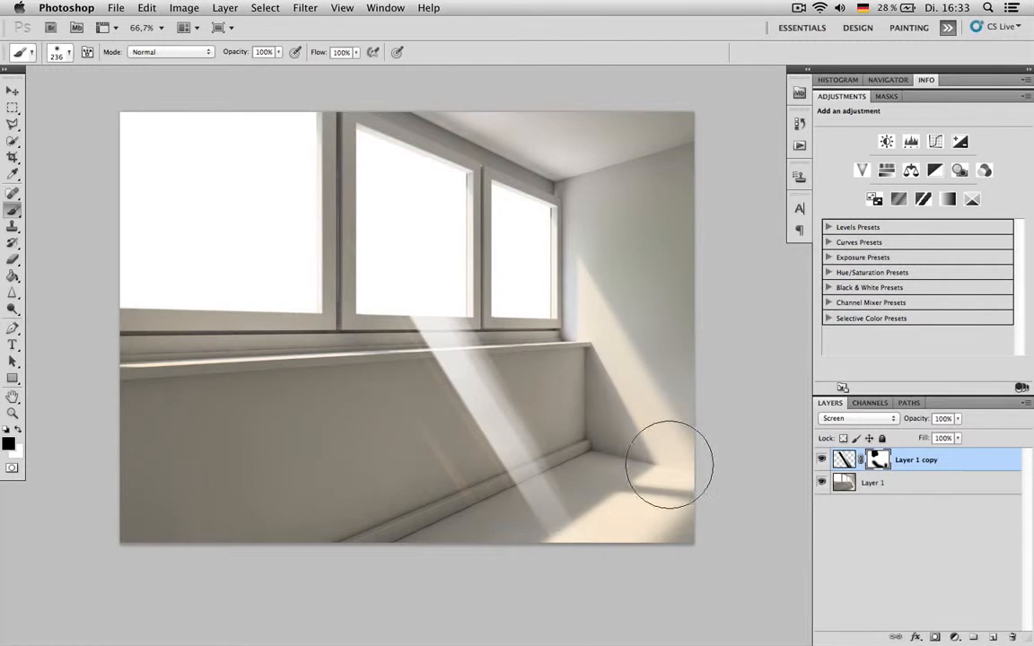
right_click(878, 463)
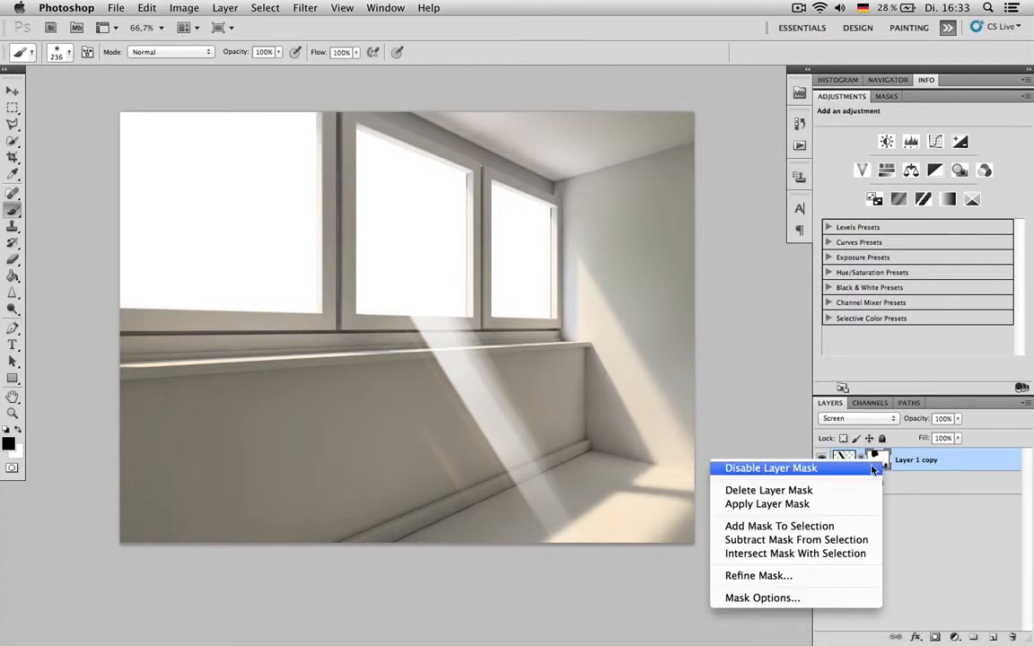
left_click(768, 504)
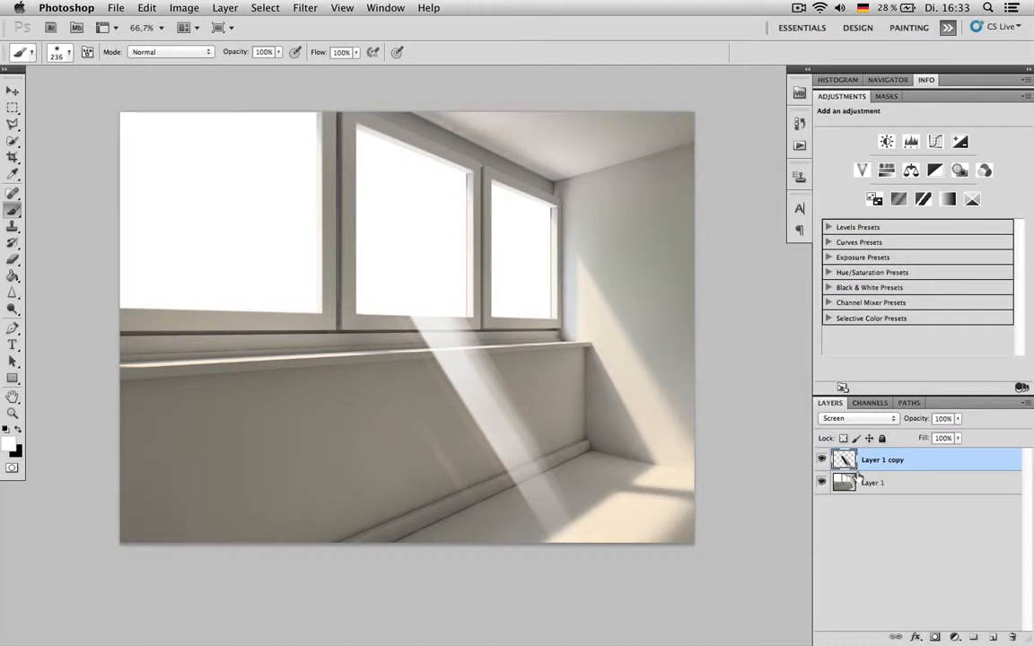
- Add a new layer mask to Layer 1 copy and fill it with the Clouds render filter
left_click(935, 638)
key("x")
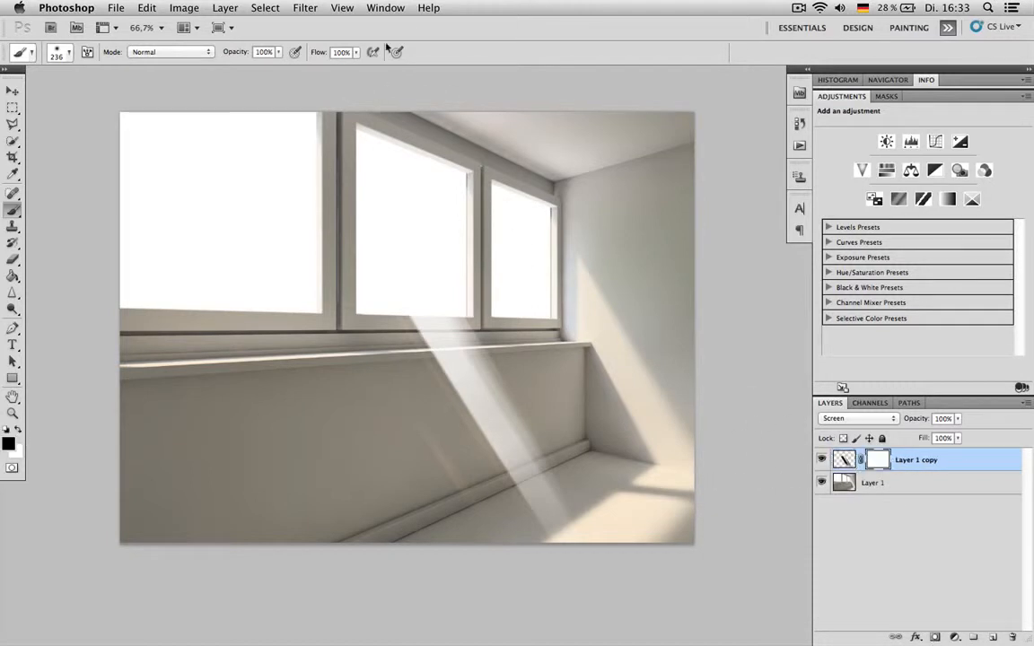
left_click(289, 9)
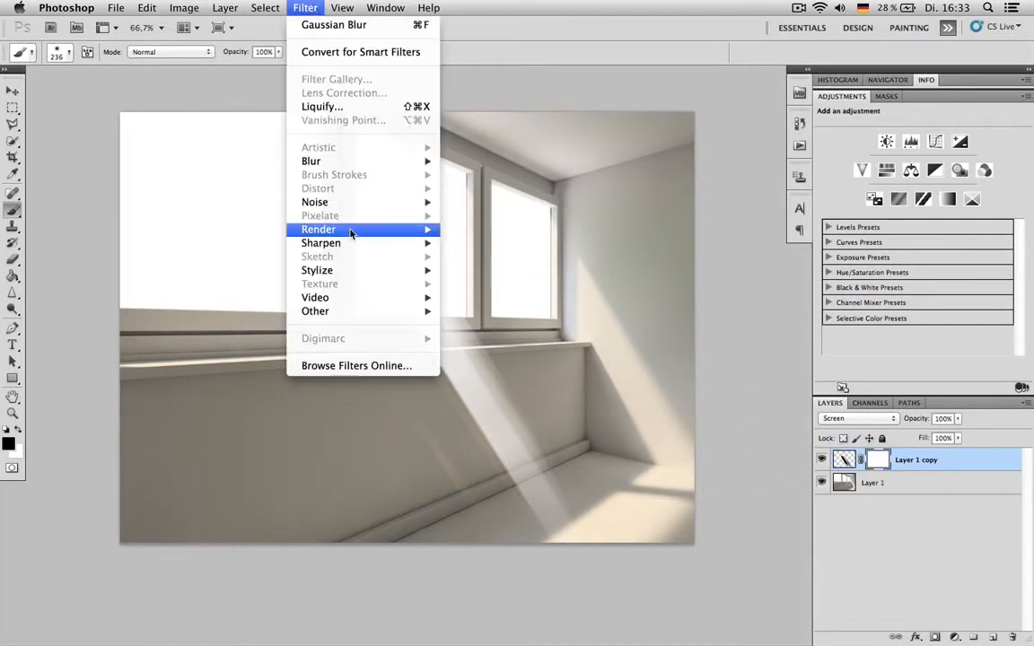
mouse_move(350, 231)
left_click(469, 231)
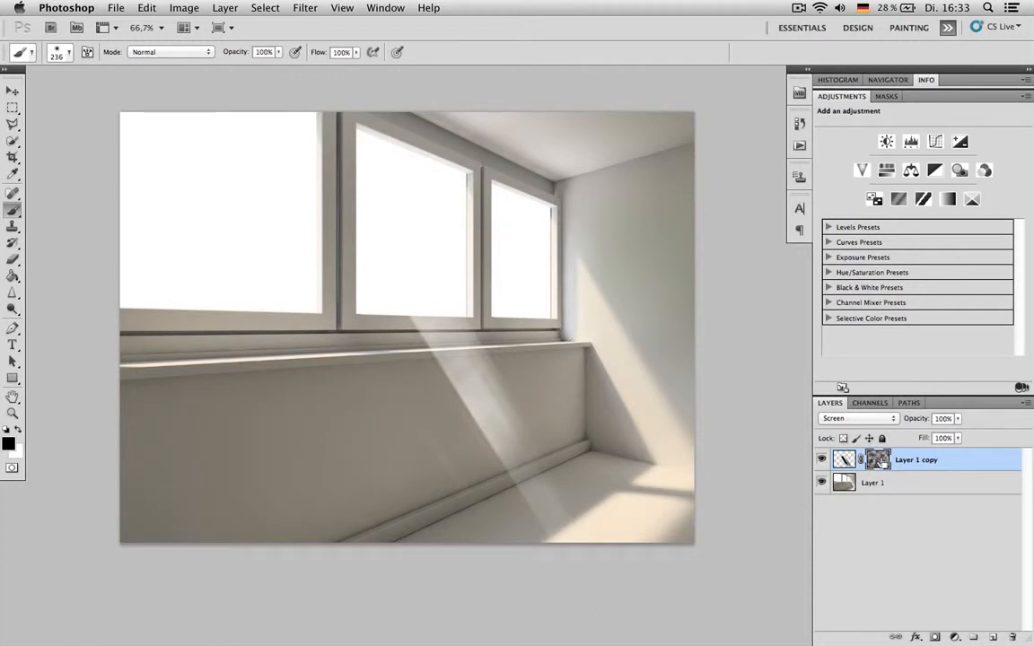
- Reshape the tones of the cloud-filled mask on Layer 1 copy with a Curves adjustment
key("ctrl+m")
left_click_drag(832, 306, 855, 258)
left_click_drag(787, 335, 913, 347)
left_click_drag(854, 262, 873, 303)
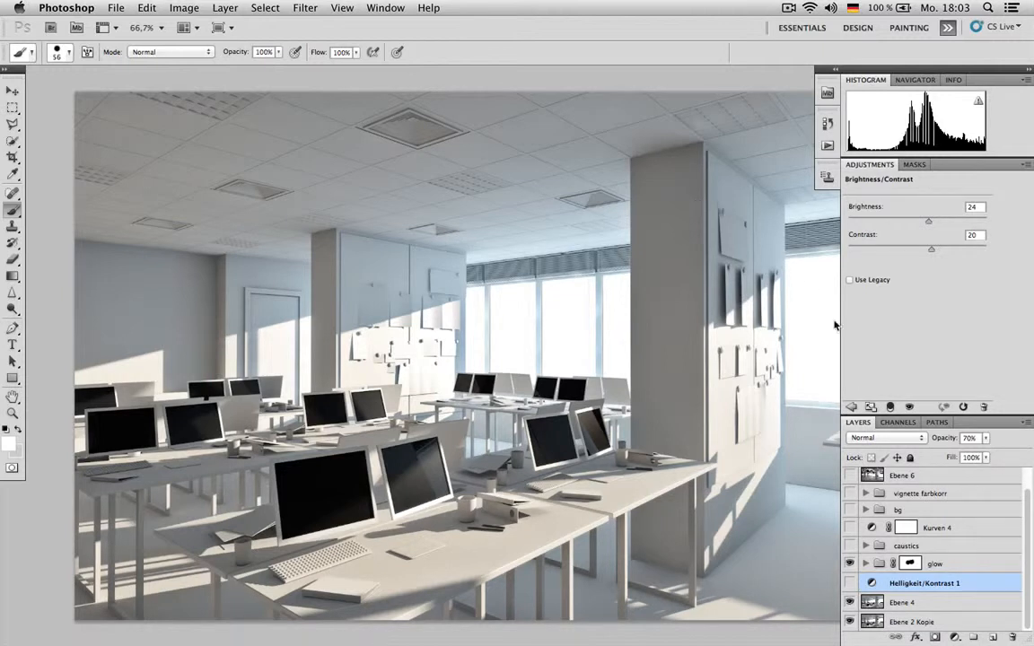
- Make the caustics group visible in the office render and compare the image with and without it
left_click(907, 545)
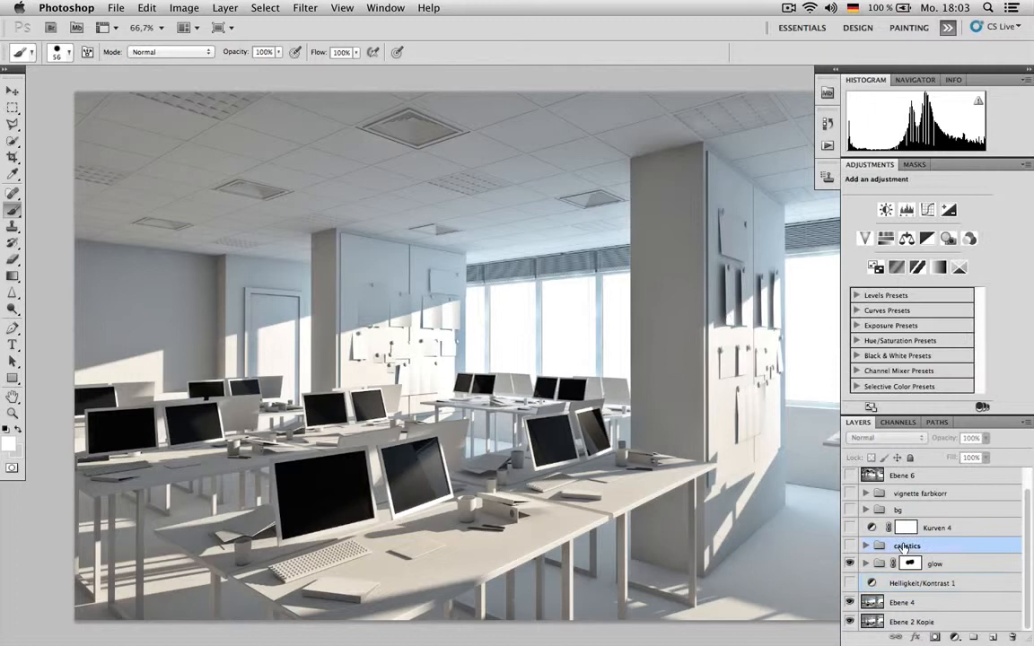
left_click(850, 546)
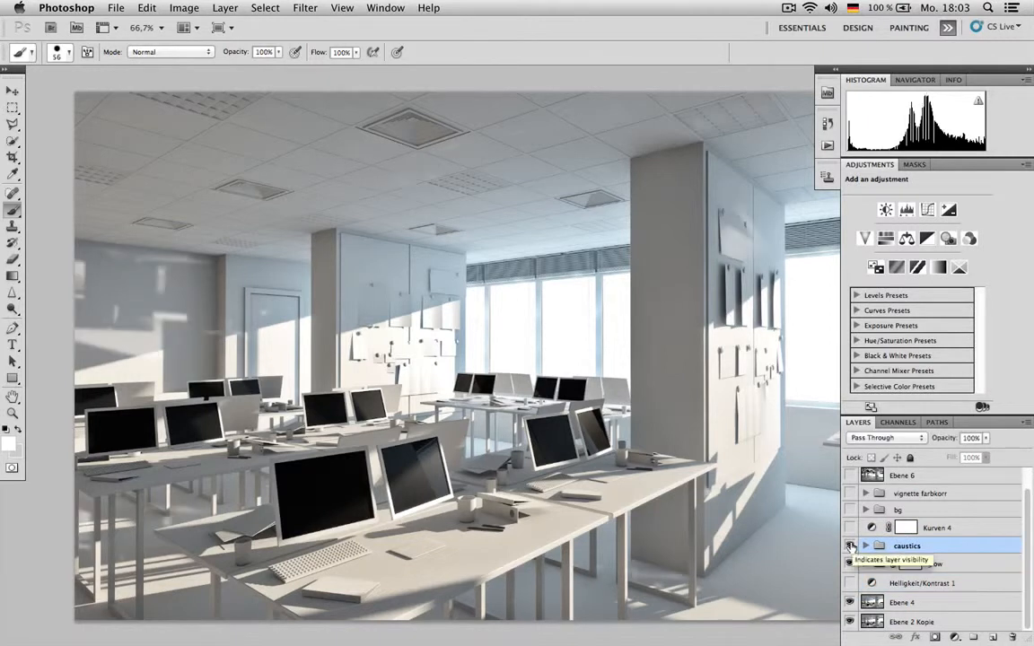
left_click(850, 546)
left_click(850, 546)
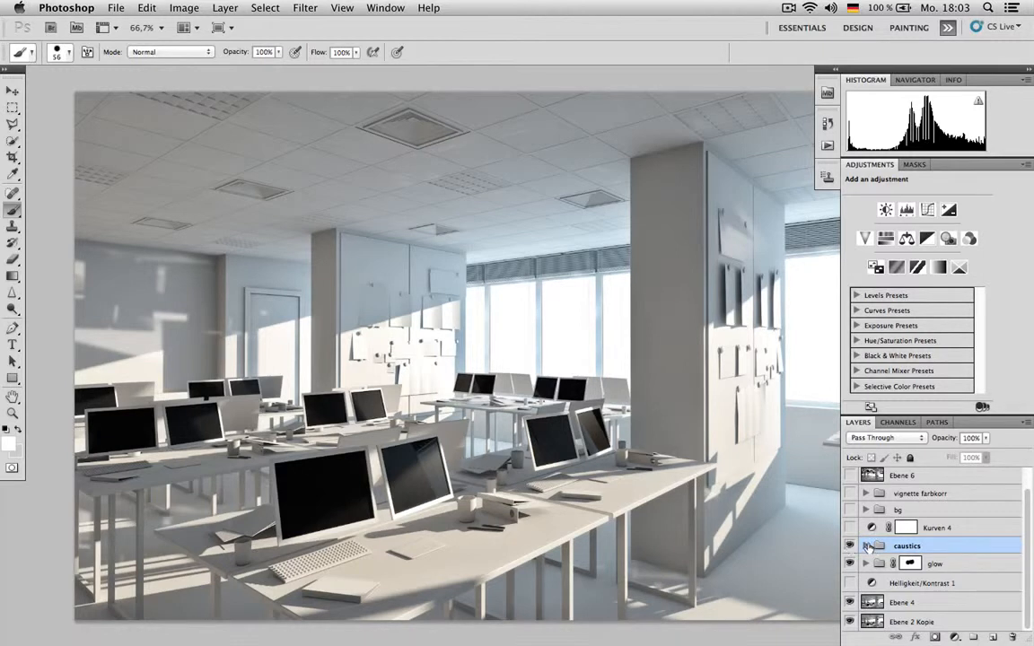
- Expand the caustics group to examine its masked layers, and collapse it again
left_click(866, 546)
scroll(947, 510, "down", 2)
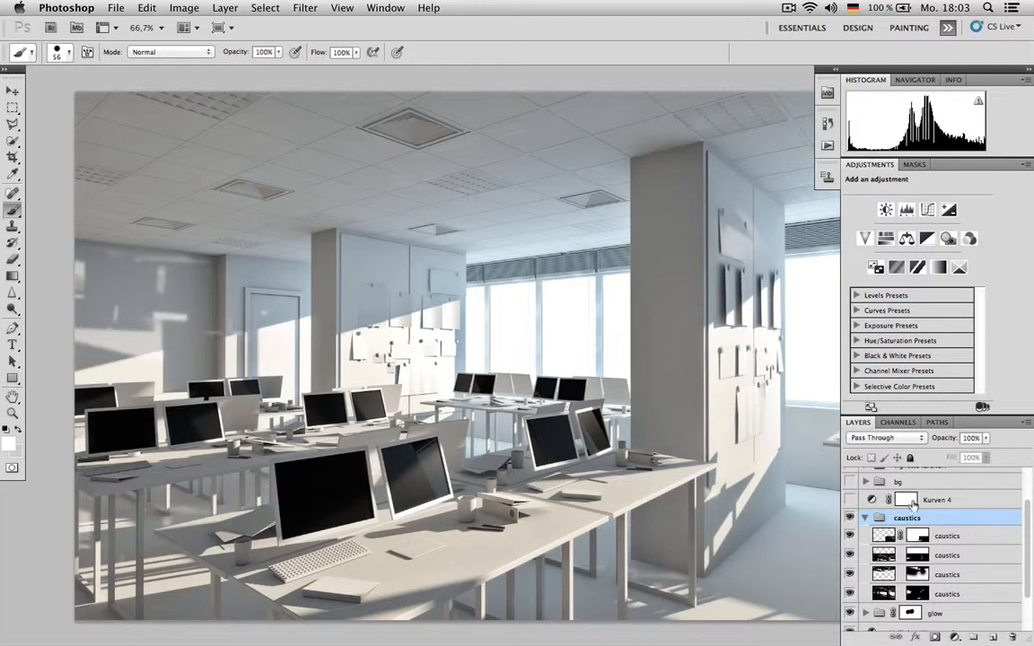
scroll(898, 530, "down", 1)
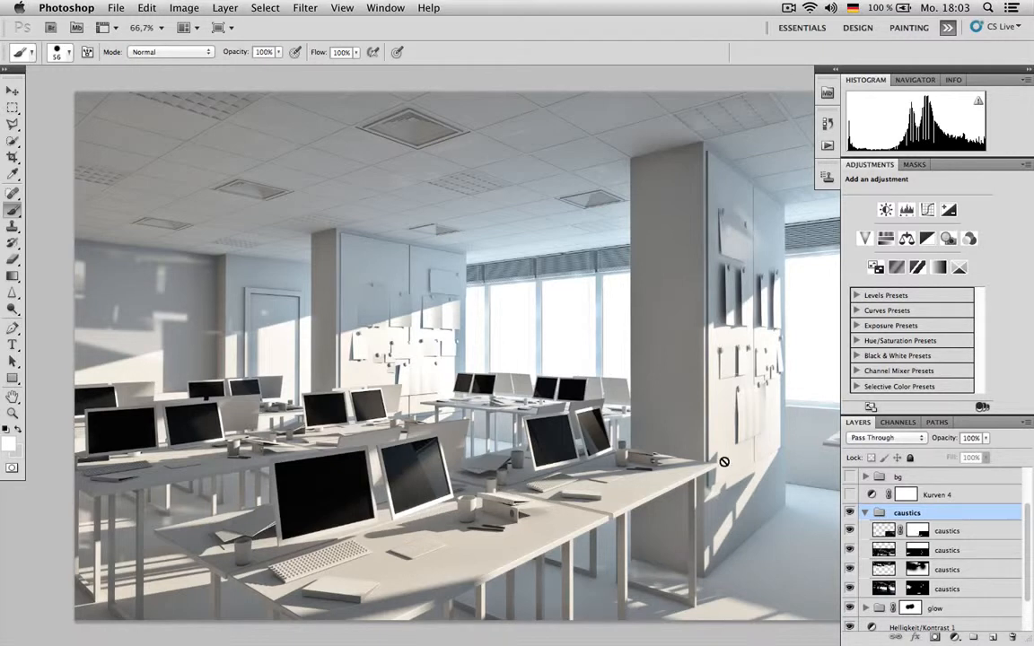
scroll(925, 513, "down", 1)
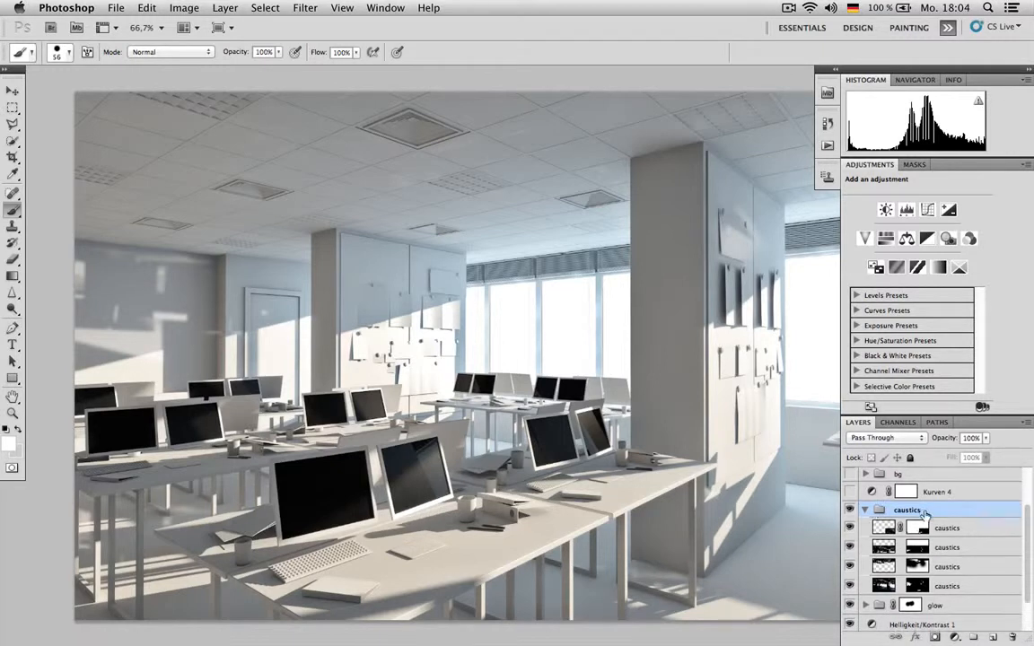
left_click(865, 510)
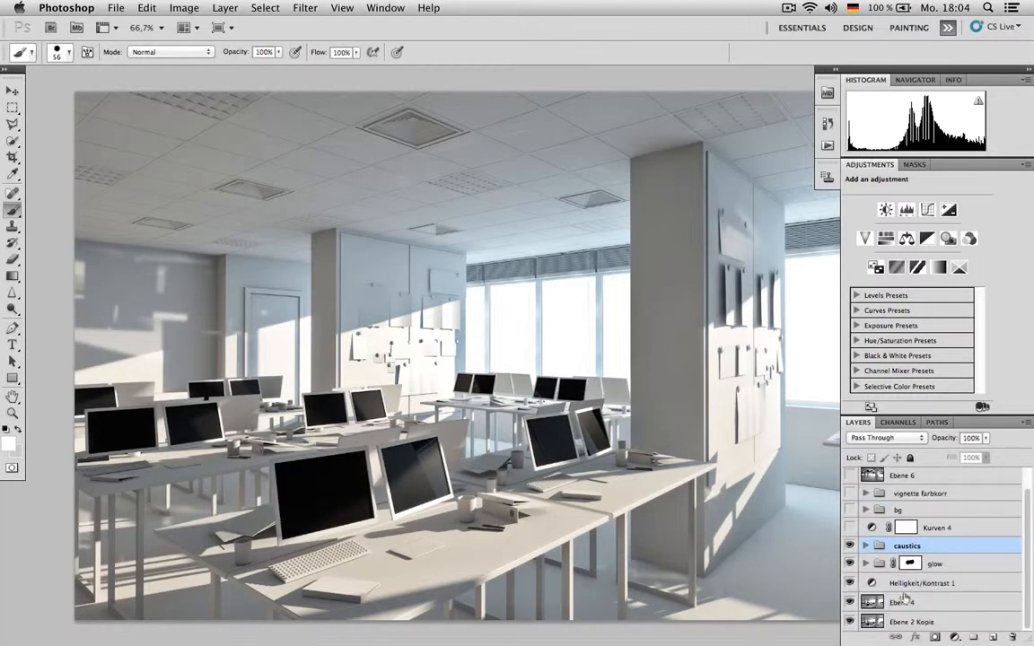
- Duplicate the Ebene 2 Kopie layer into a new document
left_click(930, 619)
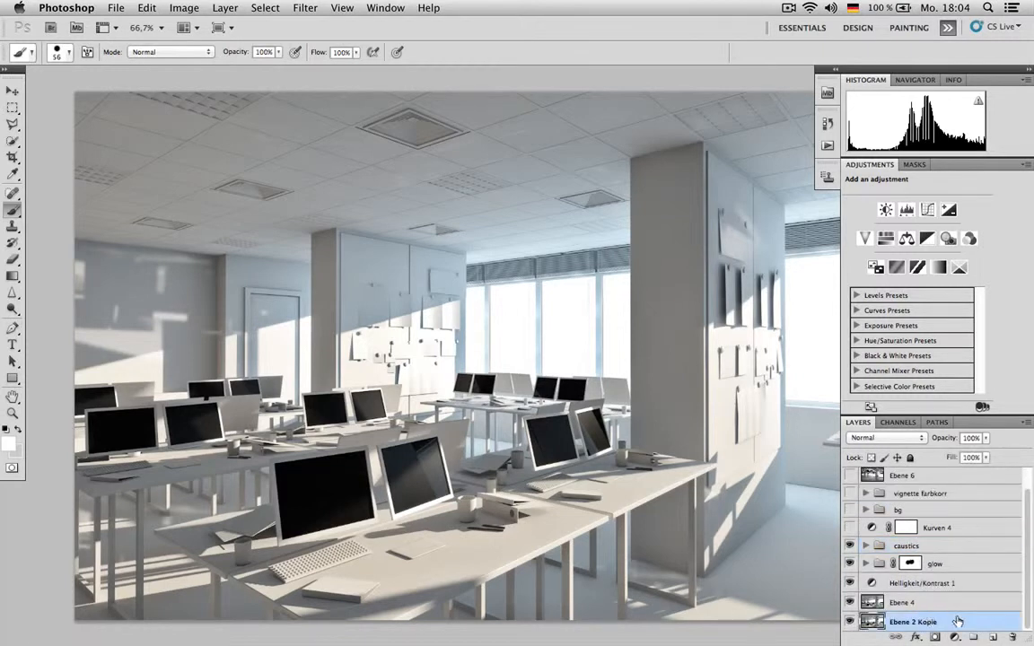
right_click(959, 622)
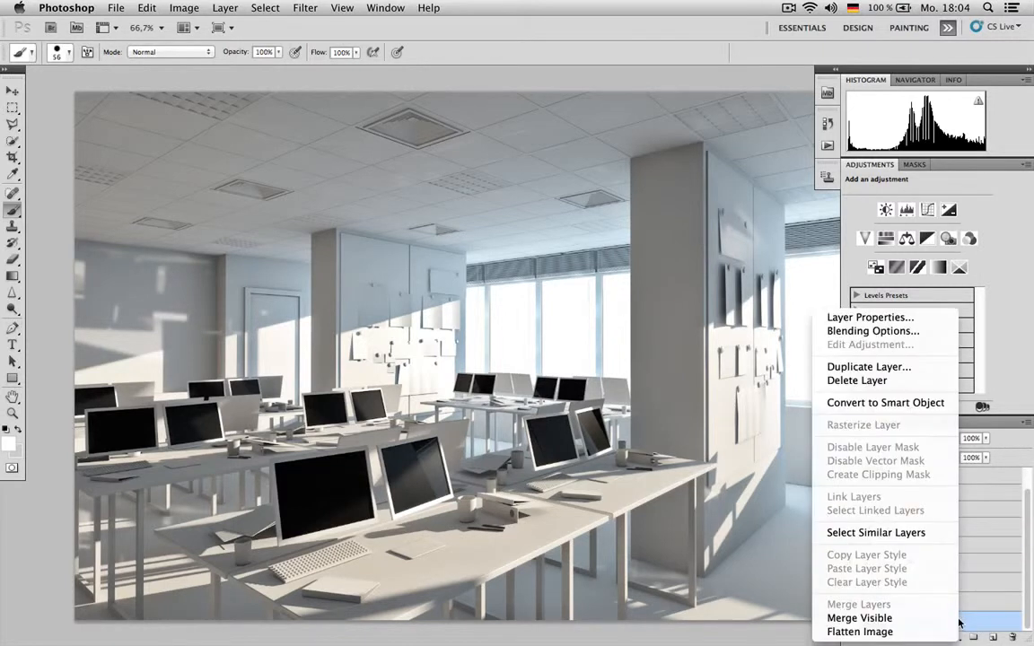
left_click(897, 372)
left_click(607, 440)
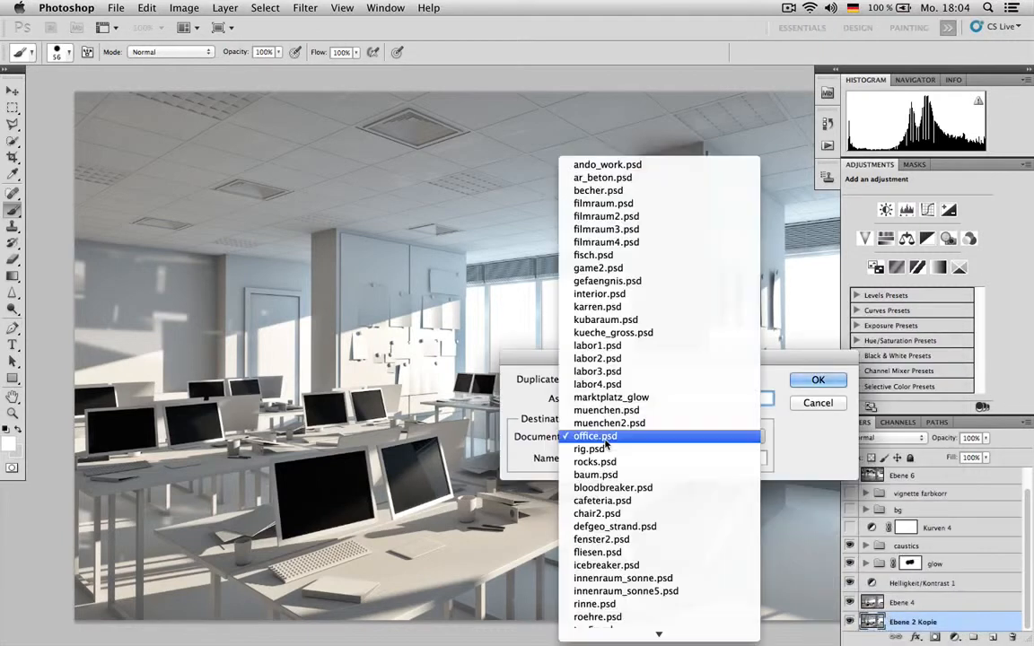
left_click(593, 623)
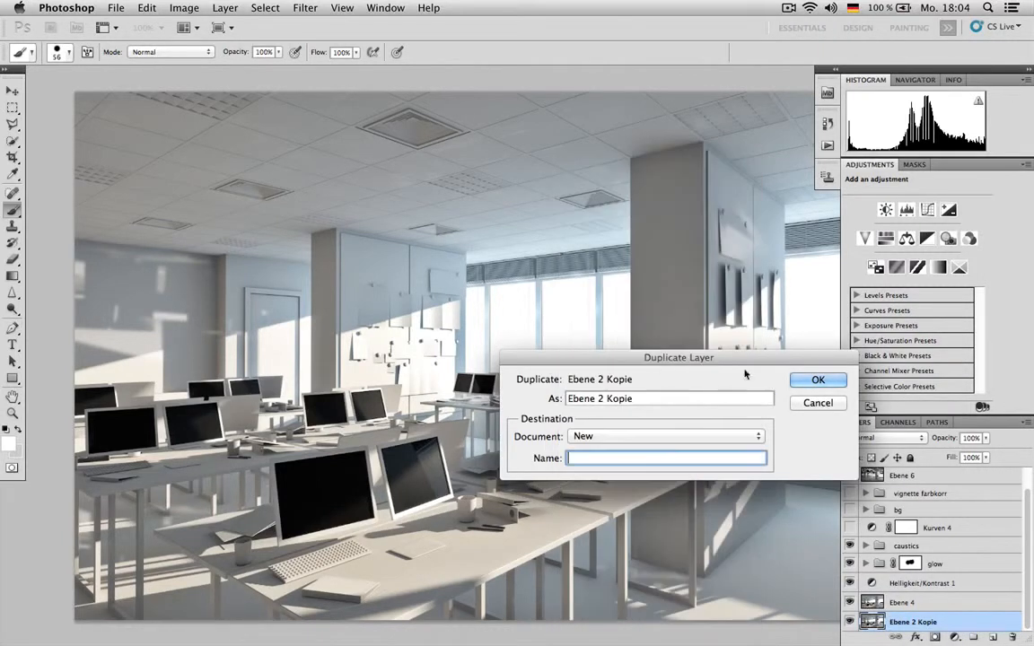
left_click(818, 381)
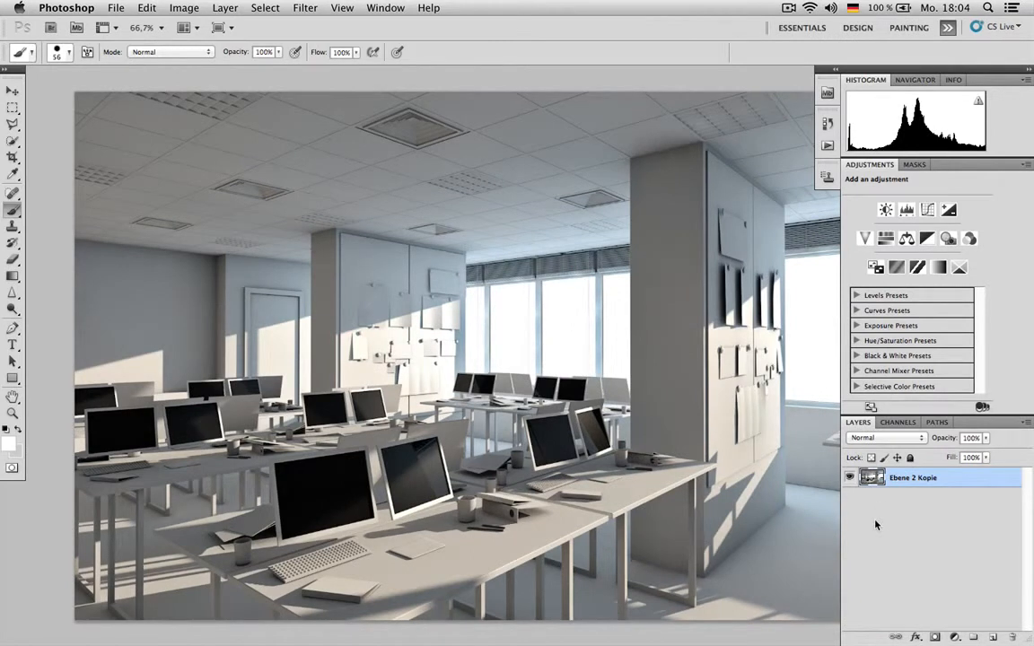
- Duplicate the Ebene 2 Kopie layer within the new document and rename the duplicate CAUSTICS
key("super+j")
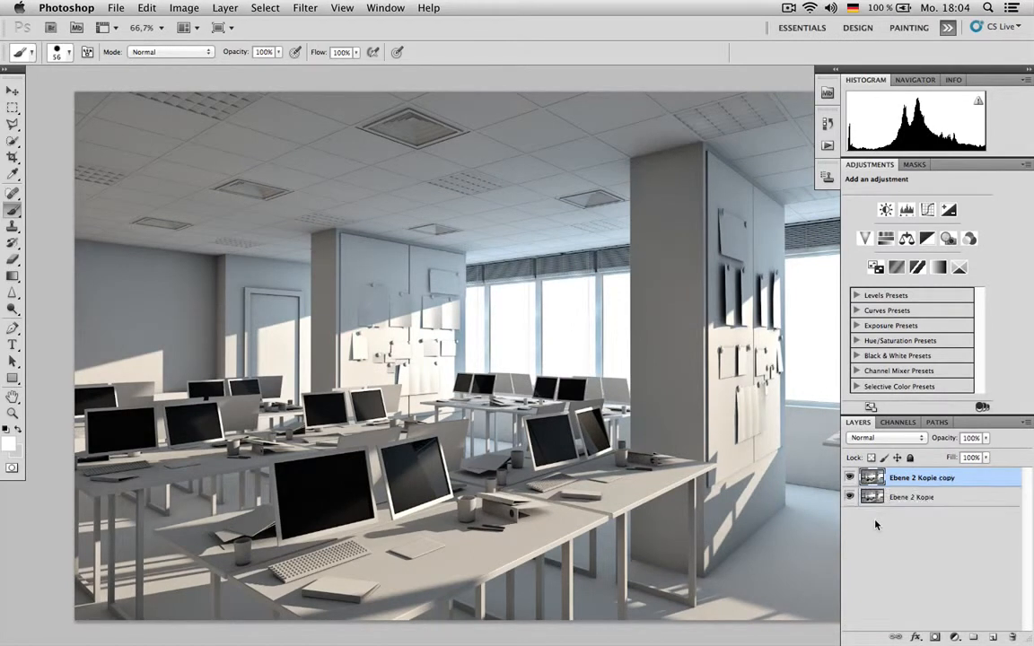
double_click(931, 479)
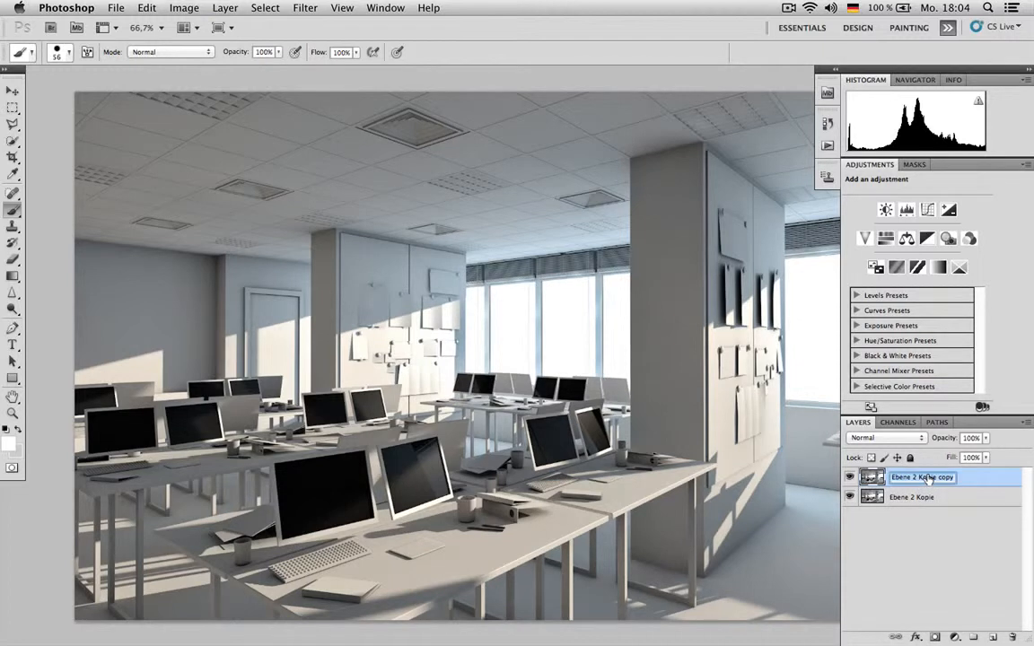
type("CALS")
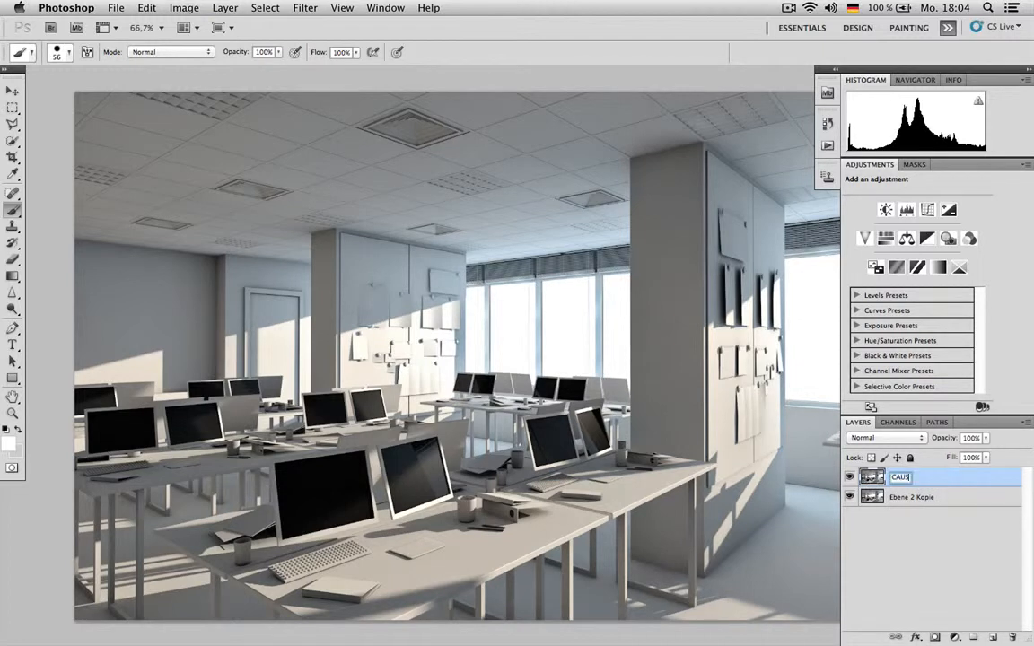
key("Return")
- Darken the CAUSTICS layer with a steep Curves adjustment, including a point at input 170, output 14, keeping only the brightest areas
key("super+m")
left_click_drag(851, 286, 878, 345)
left_click(863, 368)
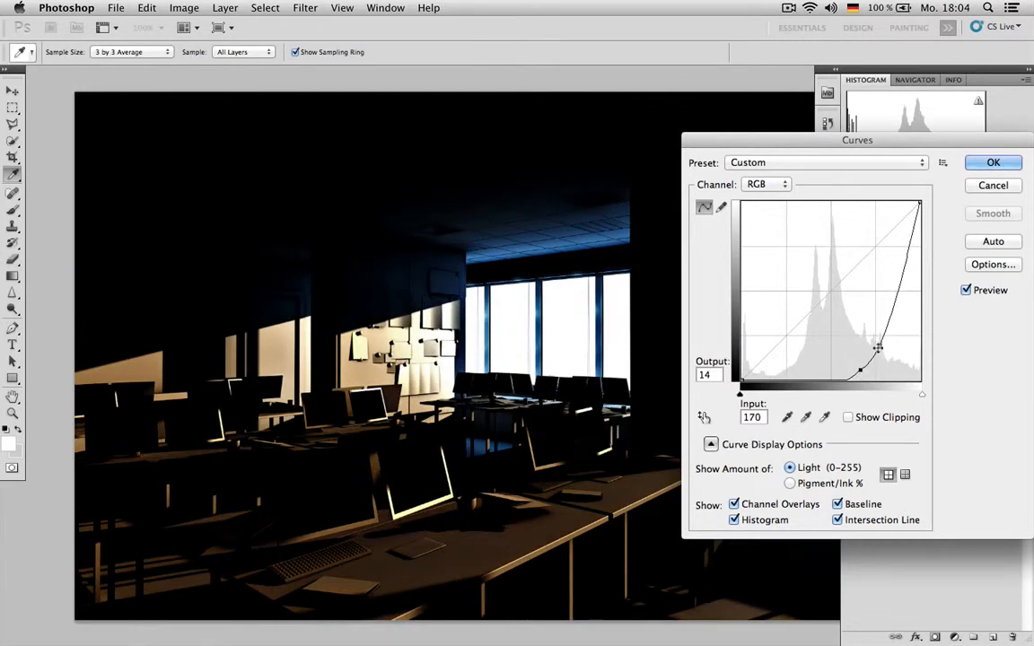
left_click(1007, 166)
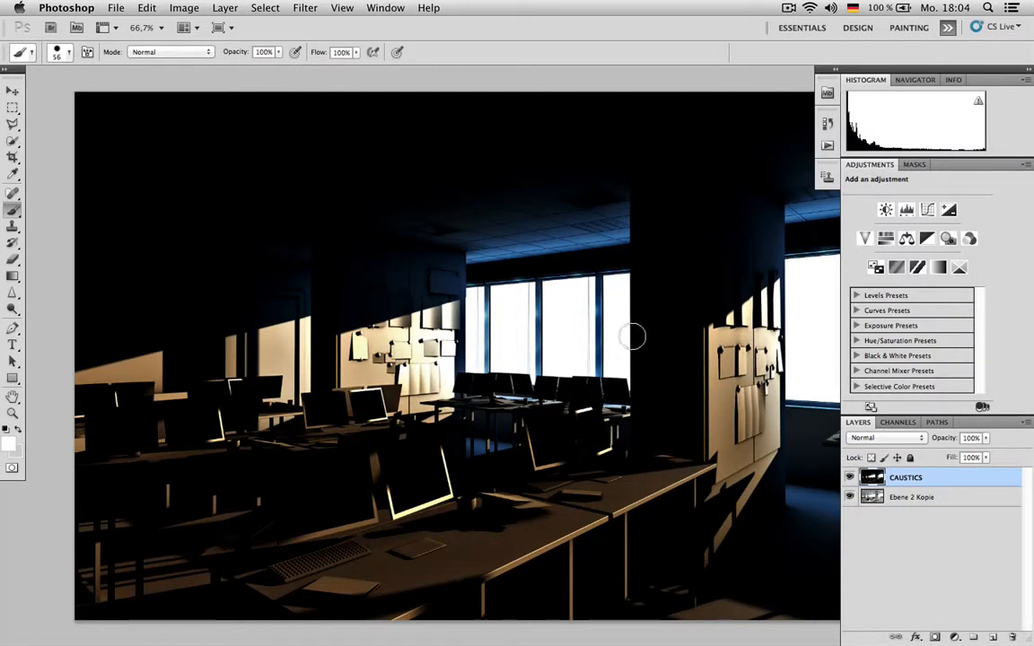
- Flip the CAUSTICS layer vertically by transforming its height to -100% and place it over the office image
key("super+t")
left_click_drag(519, 92, 520, 213)
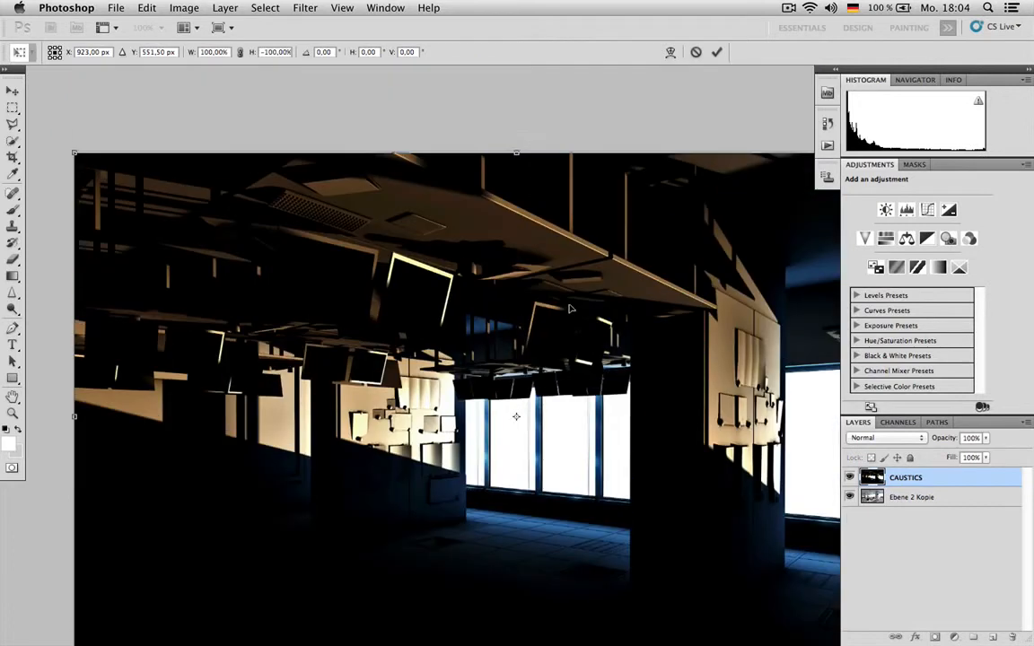
scroll(569, 308, "down", 1)
key("Return")
key("b")
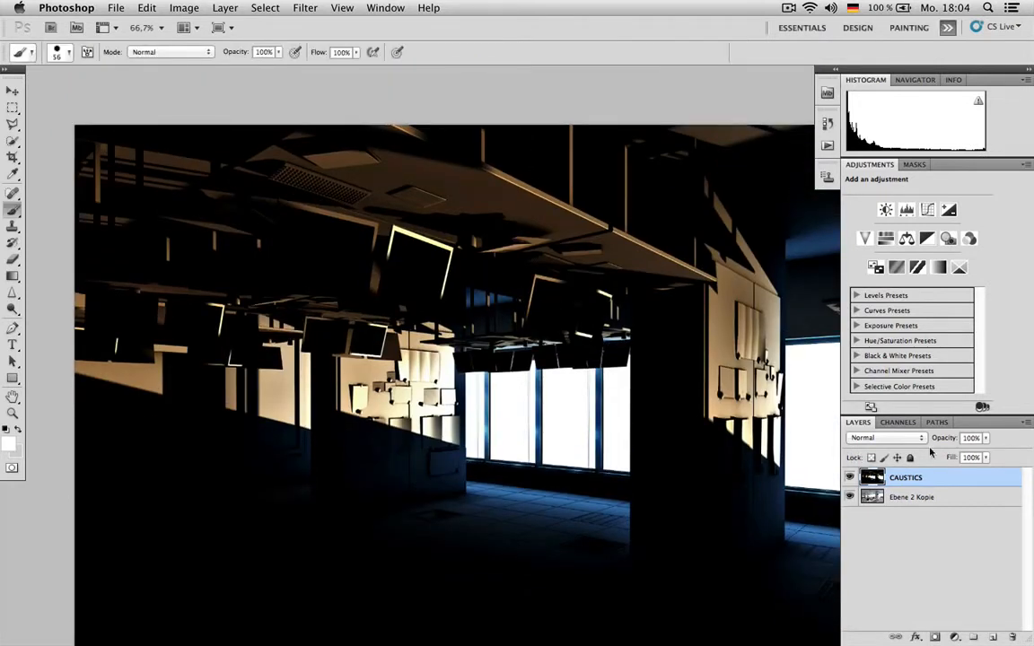
- Set the CAUSTICS layer's blend mode to Screen
left_click(884, 437)
left_click(863, 529)
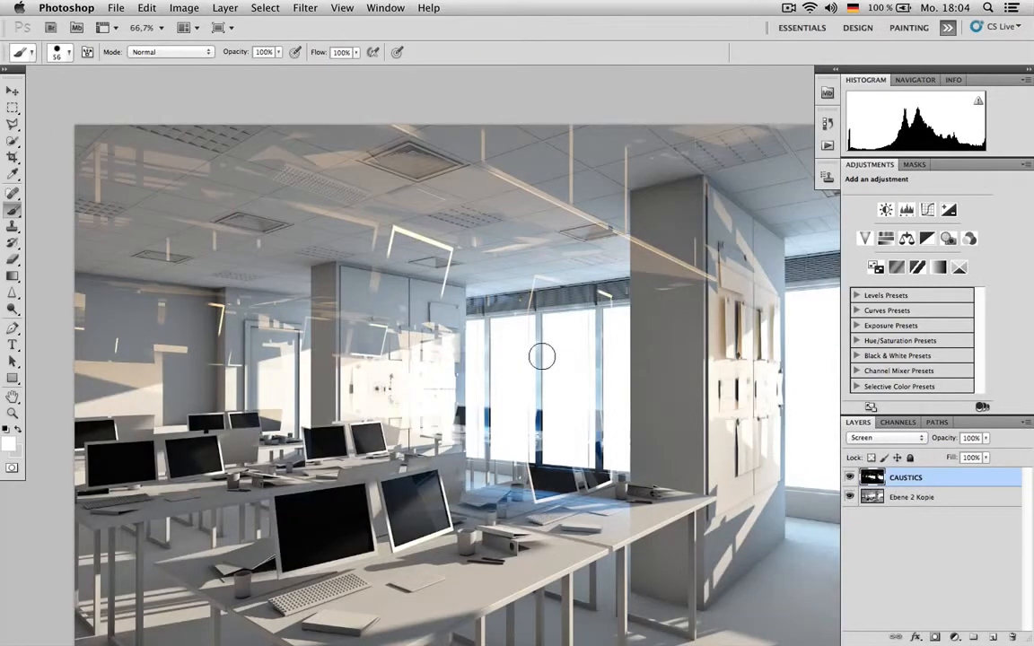
scroll(463, 331, "down", 1)
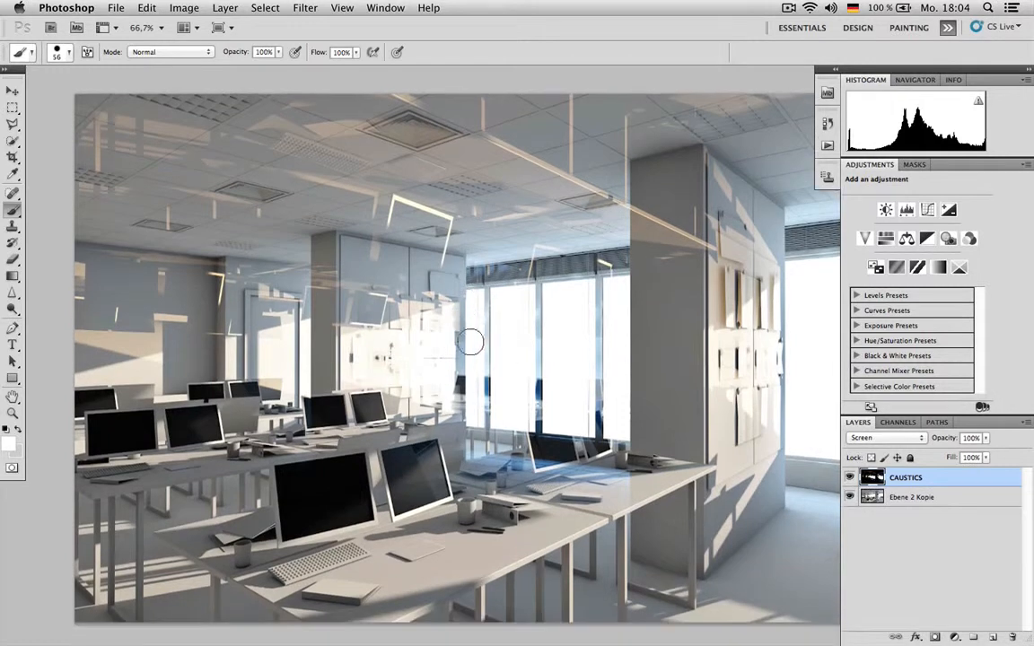
- Reduce the CAUSTICS layer's saturation to -64 with Hue/Saturation
key("m")
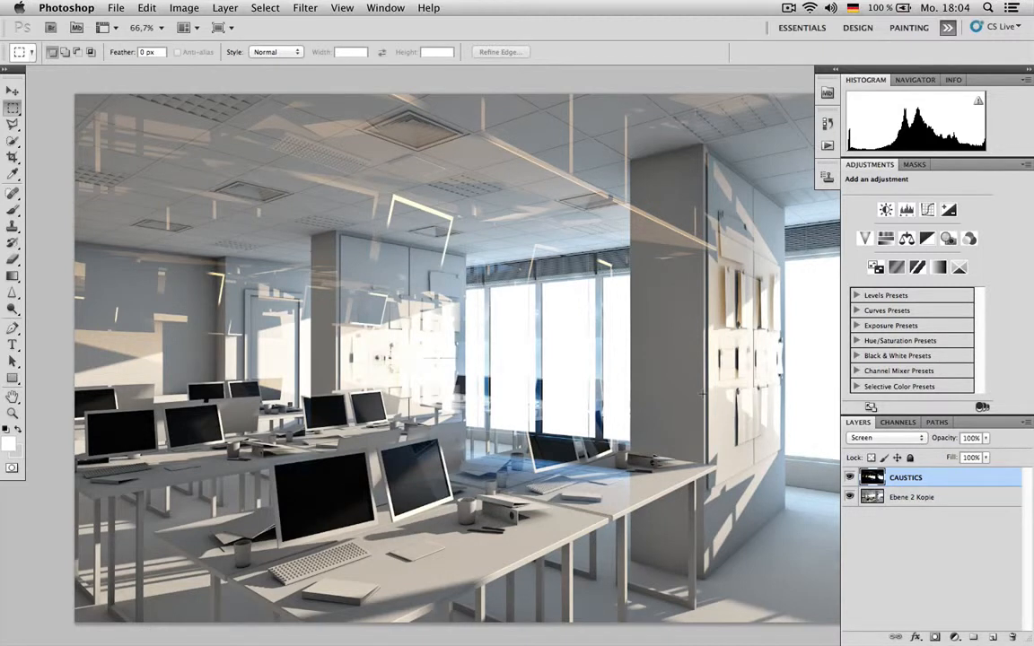
key("super+u")
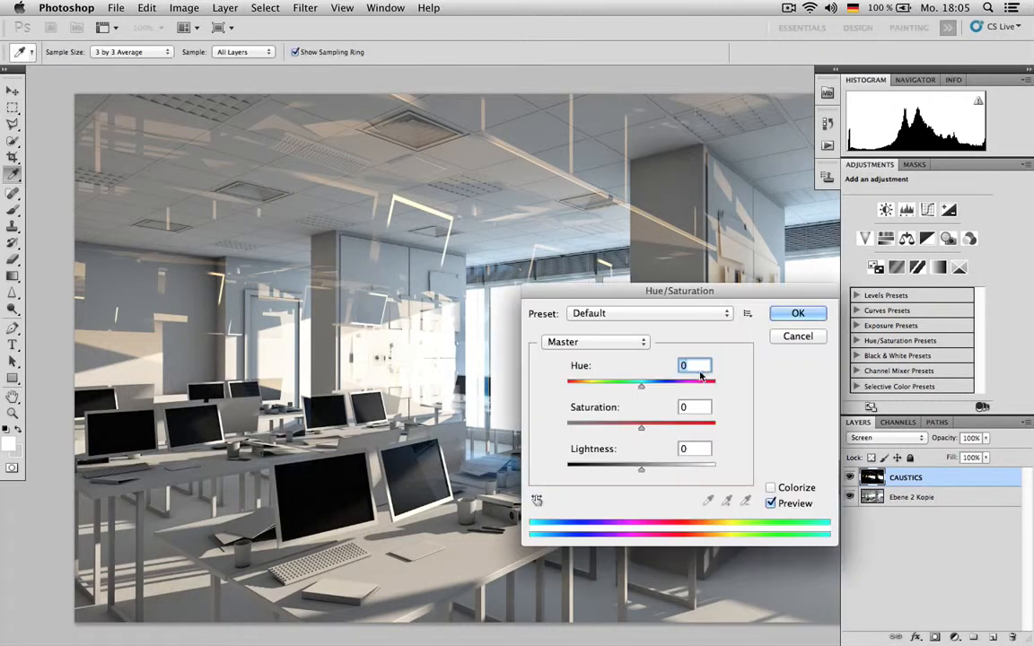
left_click_drag(641, 428, 594, 432)
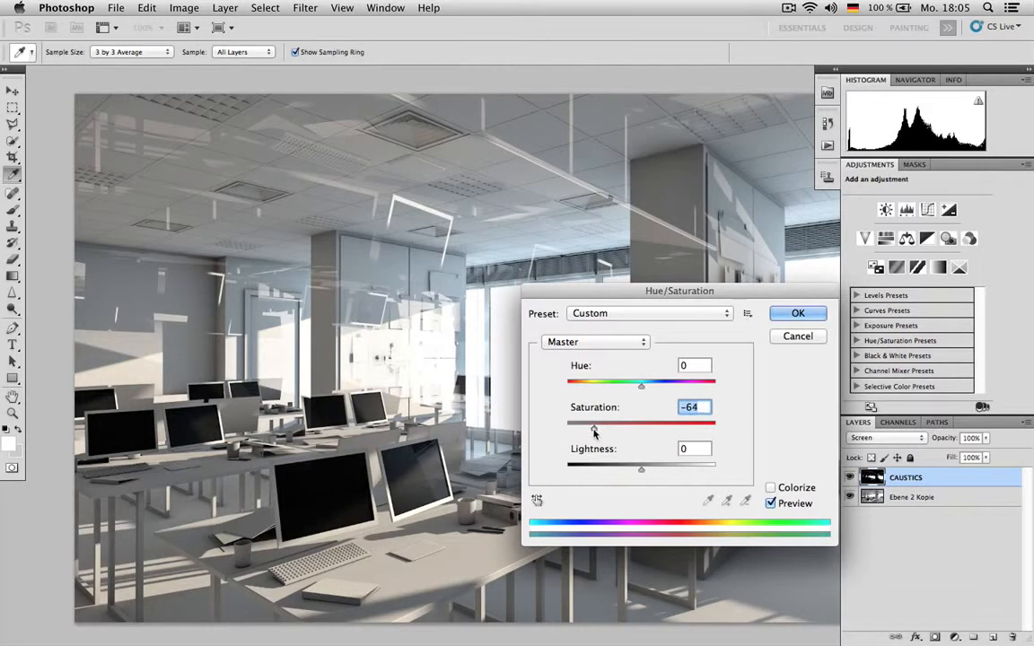
left_click(788, 312)
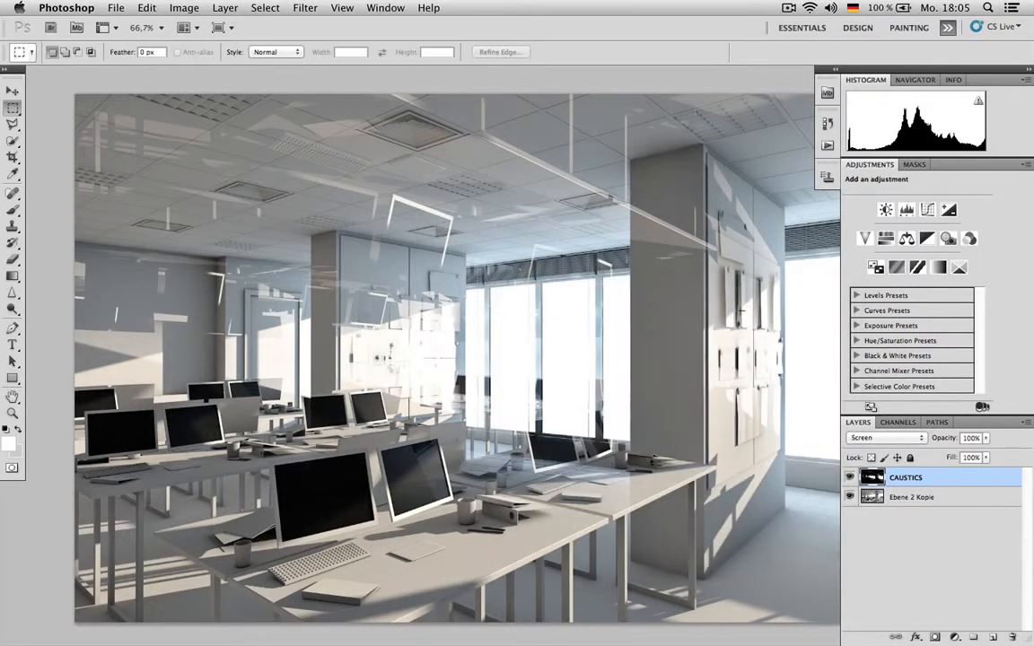
- Shift the CAUSTICS reflections slightly up and to the left and soften them with a 1.9-pixel Gaussian Blur
key("v")
left_click_drag(488, 294, 483, 256)
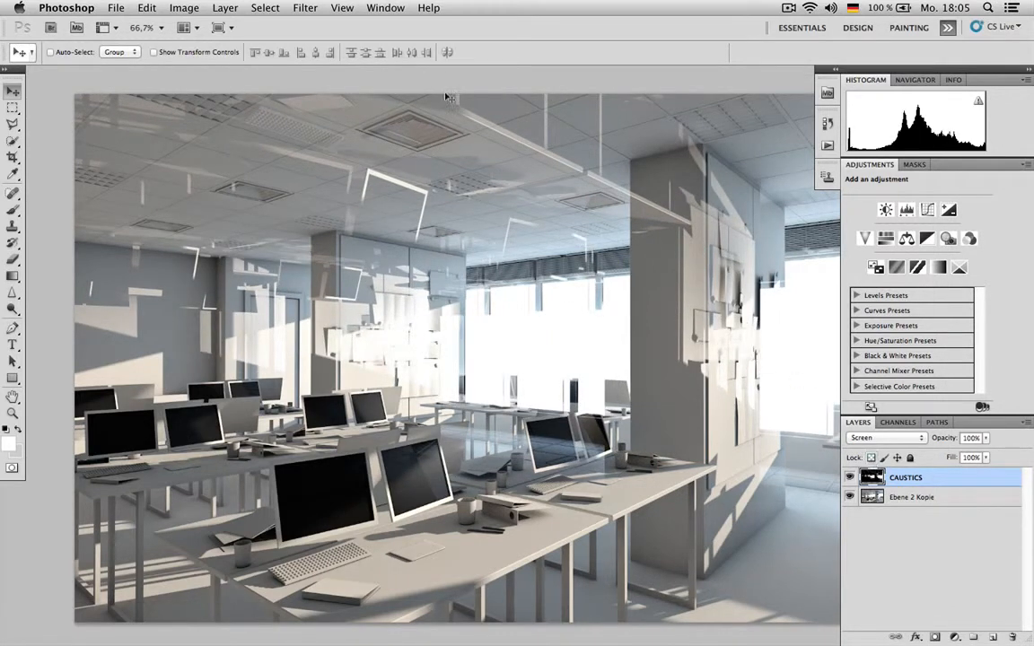
left_click(316, 12)
mouse_move(297, 147)
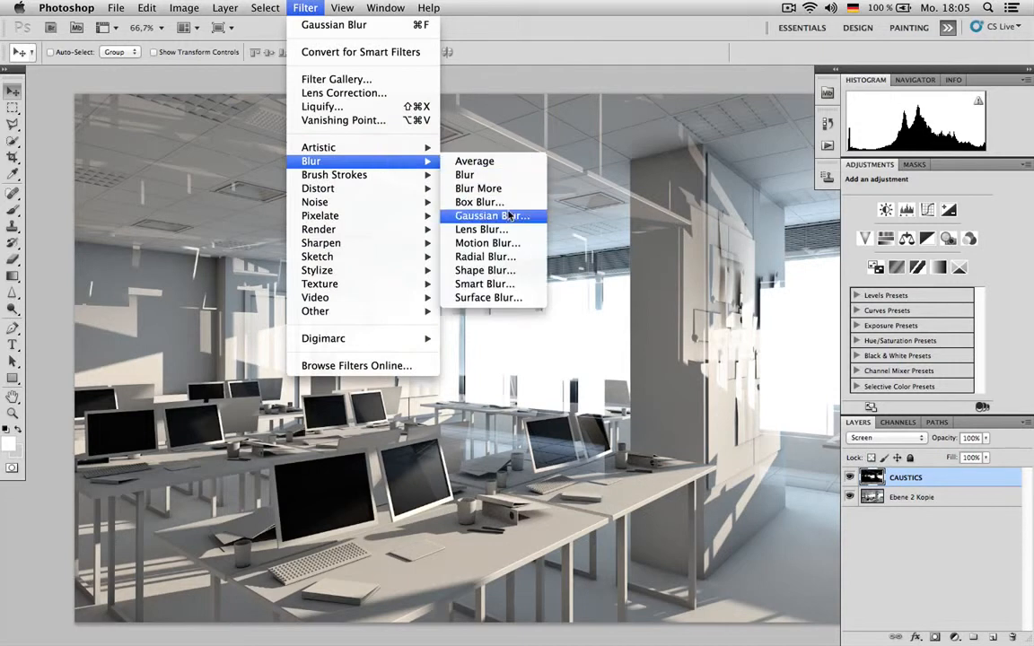
left_click(449, 206)
left_click_drag(244, 354, 497, 329)
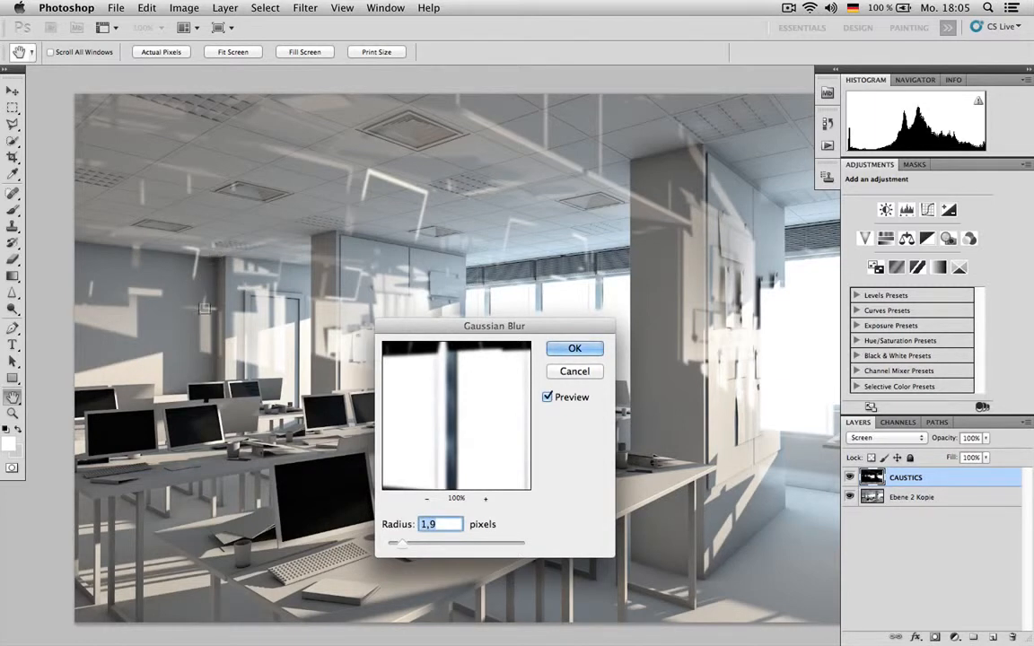
left_click(582, 353)
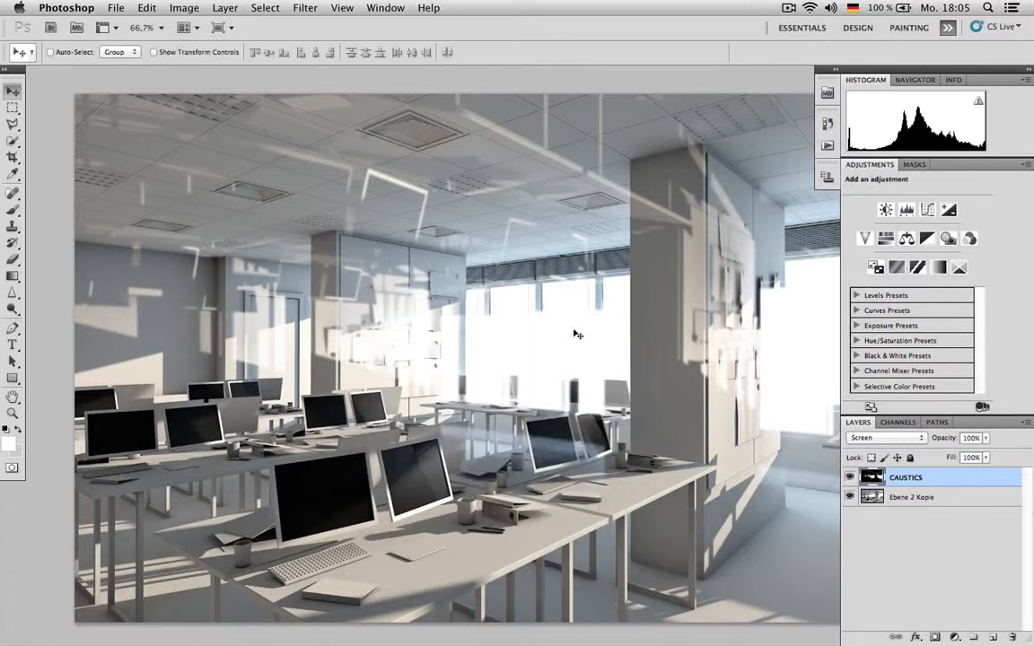
- Add a layer mask to the CAUSTICS layer and set the brush size to 22 px for masking with black
left_click(936, 636)
key("b")
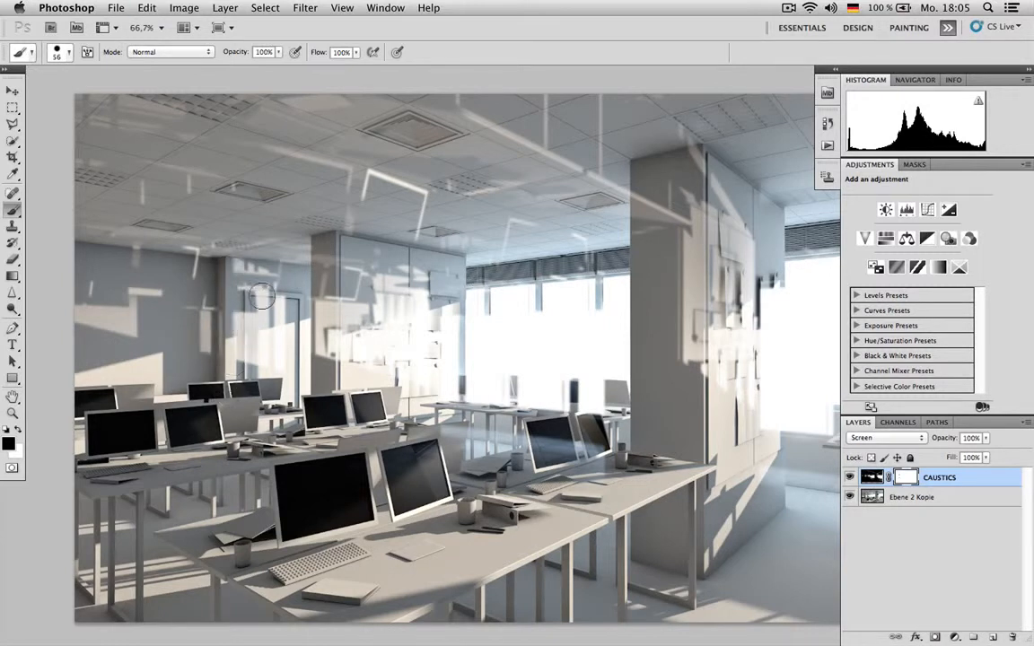
right_click(269, 262)
left_click_drag(303, 273, 290, 290)
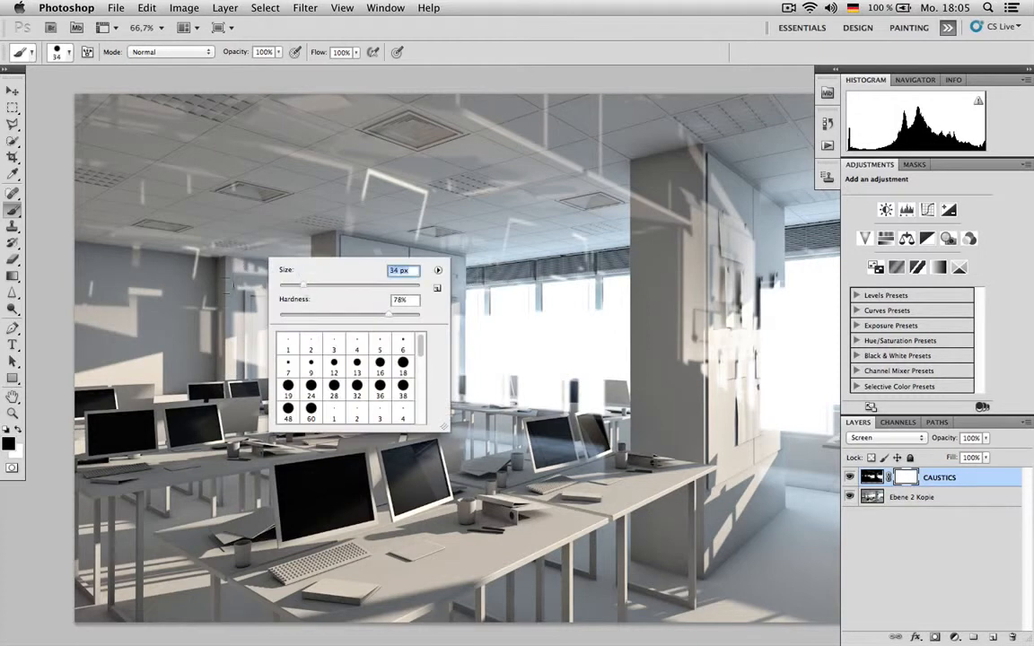
left_click_drag(384, 316, 398, 315)
left_click_drag(302, 286, 293, 287)
key("Return")
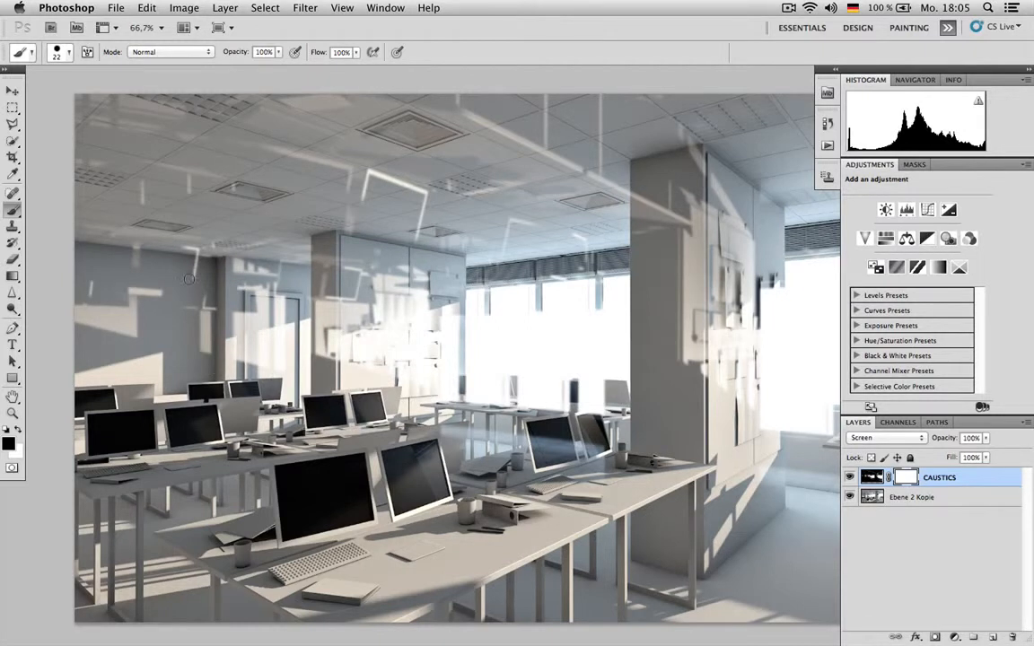
- Set the brush to 74 px with 63% hardness and mask out part of the CAUSTICS reflections on the ceiling
right_click(383, 211)
left_click_drag(464, 251, 488, 252)
left_click_drag(554, 281, 523, 281)
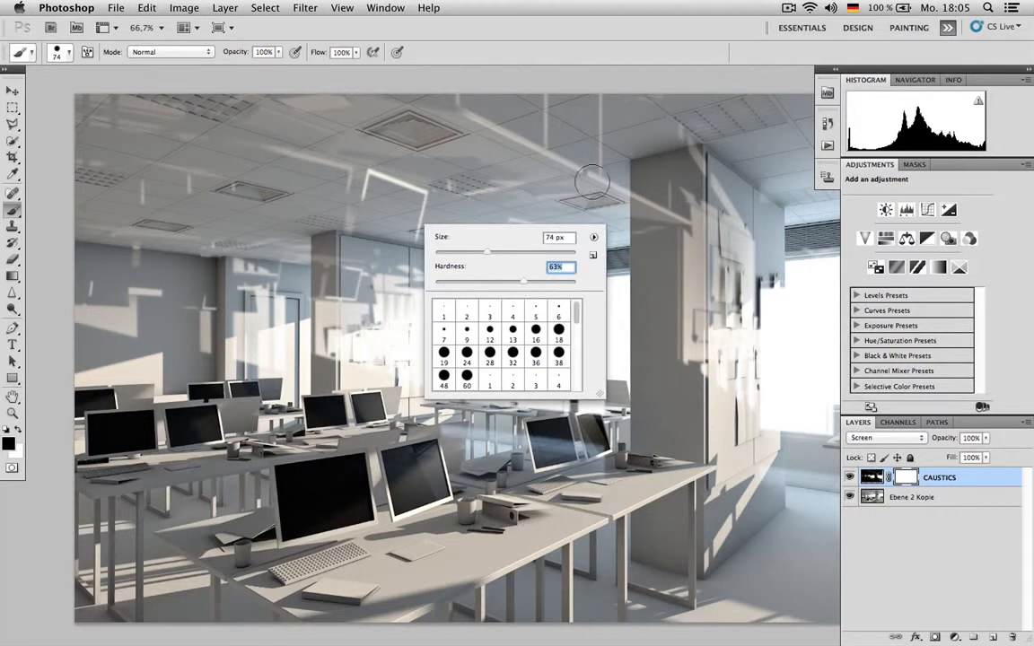
key("Return")
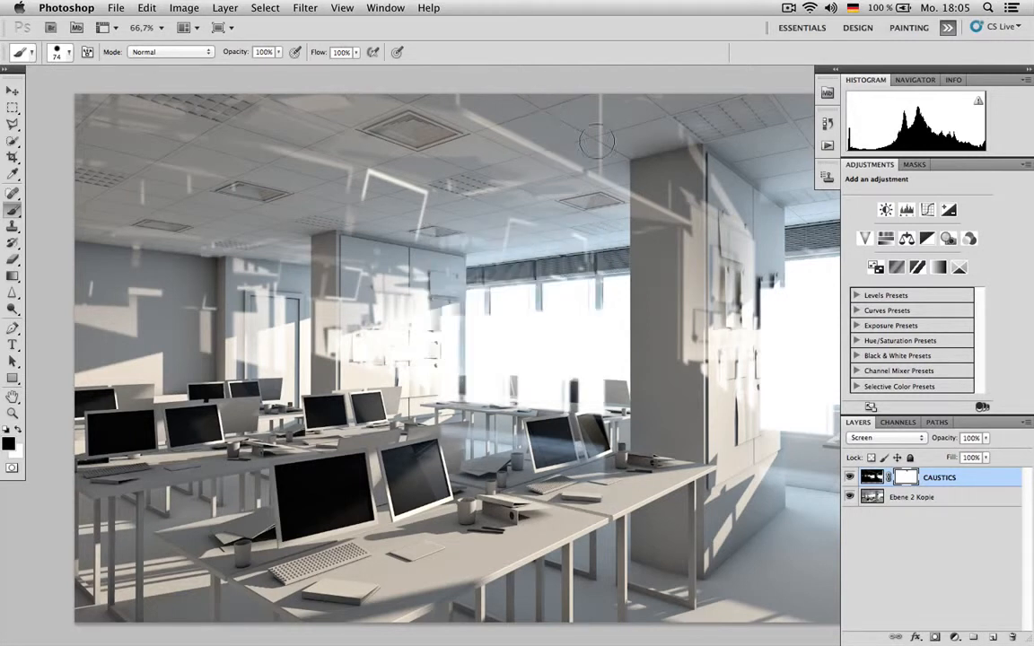
left_click_drag(536, 167, 623, 203)
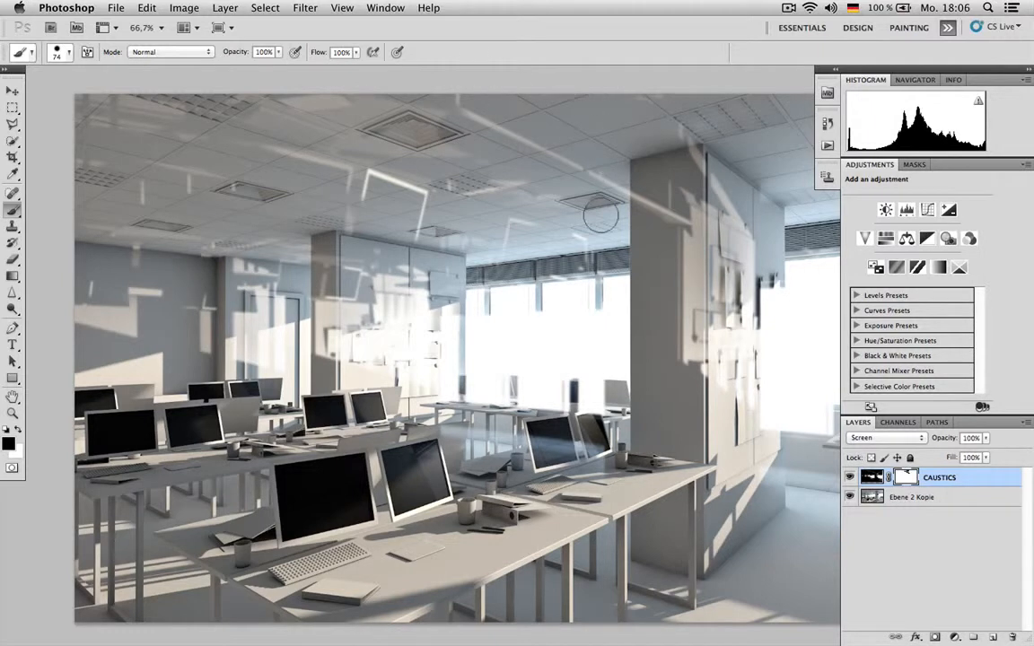
left_click_drag(418, 135, 364, 175)
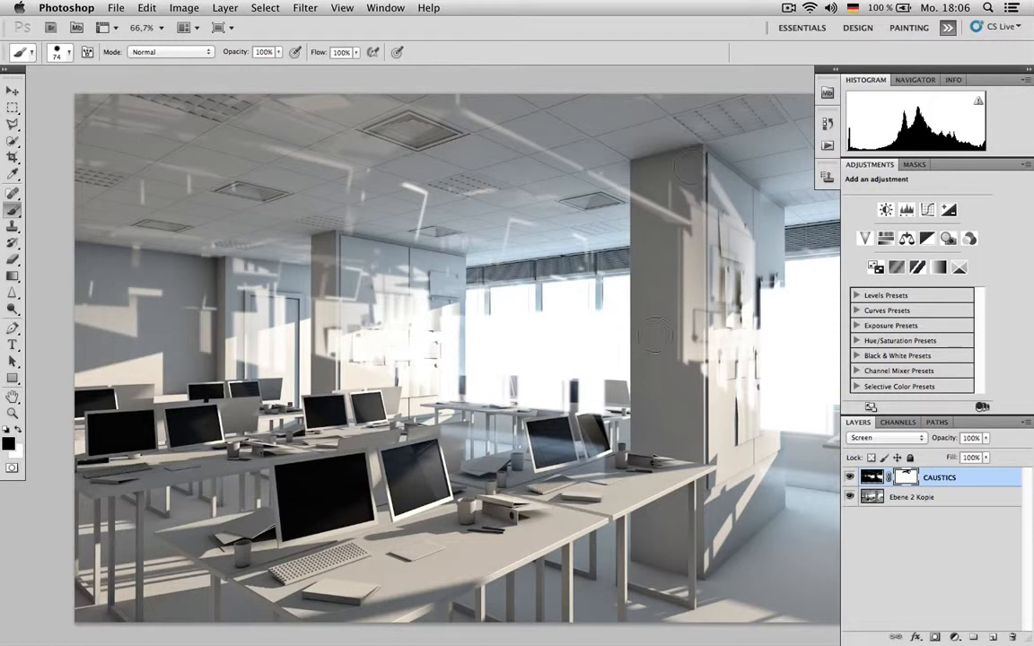
- Mask out the CAUSTICS reflections on the front pillar, its pinboard wall and around the middle desks
left_click_drag(687, 254, 687, 388)
mouse_move(722, 326)
left_mouse_down()
mouse_move(745, 329)
mouse_move(757, 351)
mouse_move(744, 280)
left_mouse_up()
left_click_drag(741, 209, 735, 334)
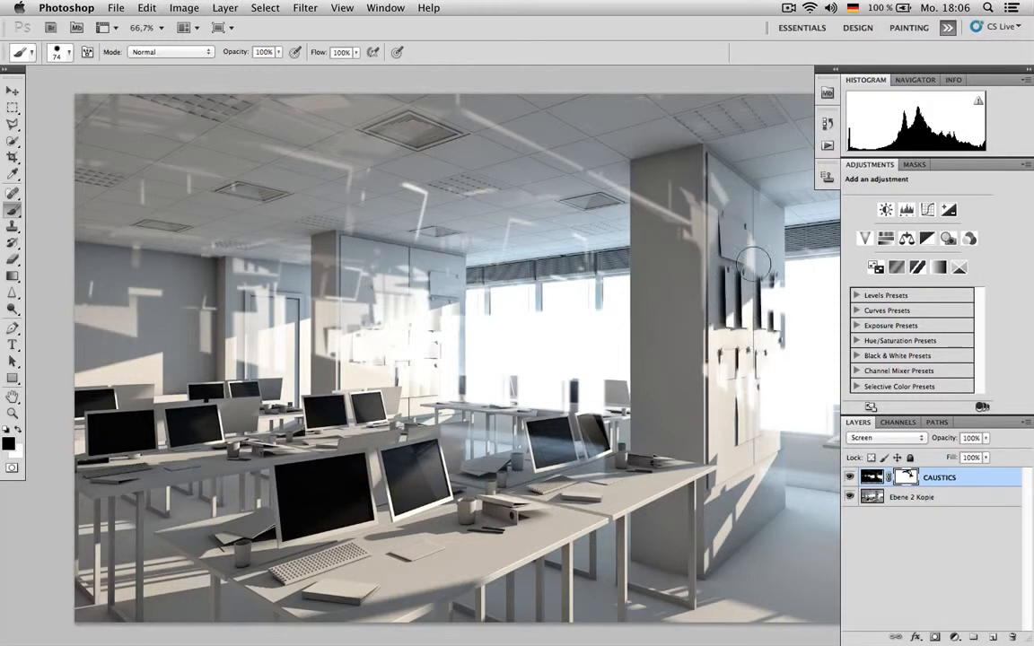
key("x")
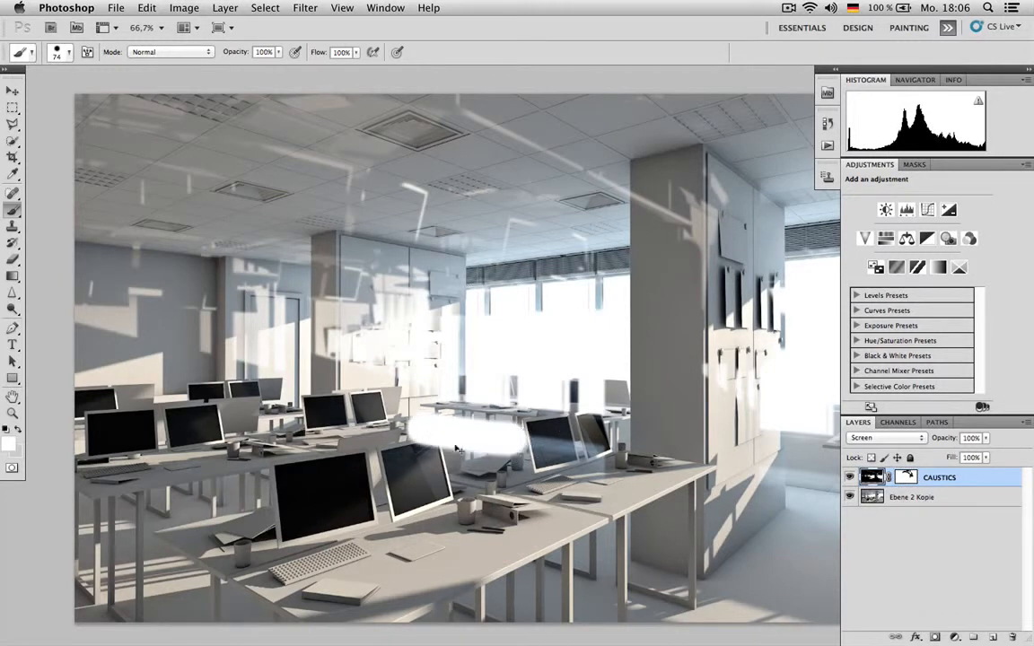
key("x")
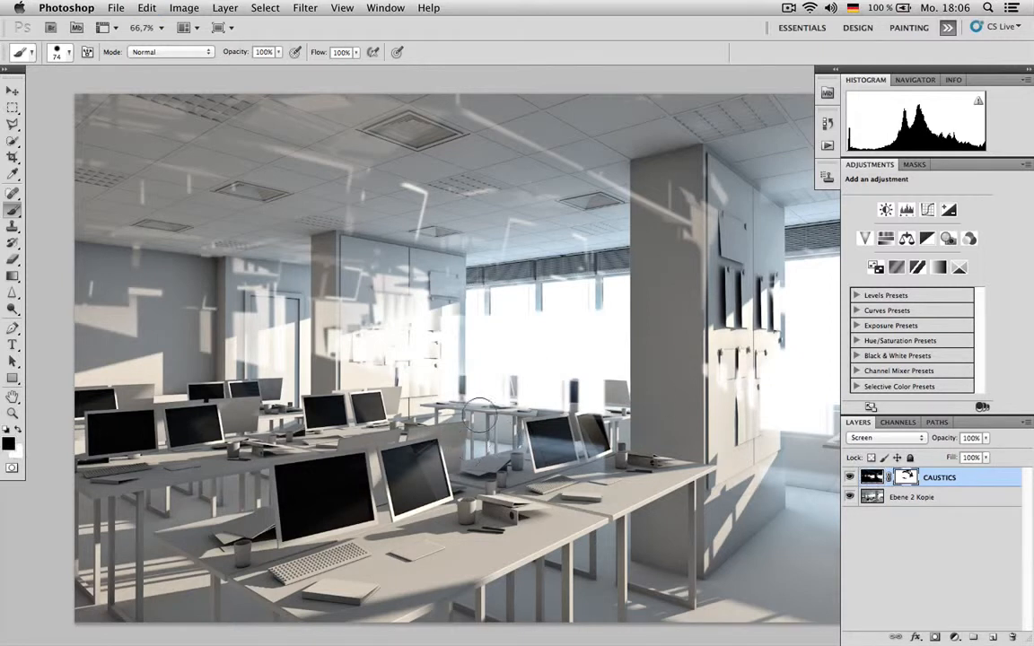
key("x")
- Duplicate the CAUSTICS layer, move the copy up and to the right over the front pillar, and hide the original
key("super+j")
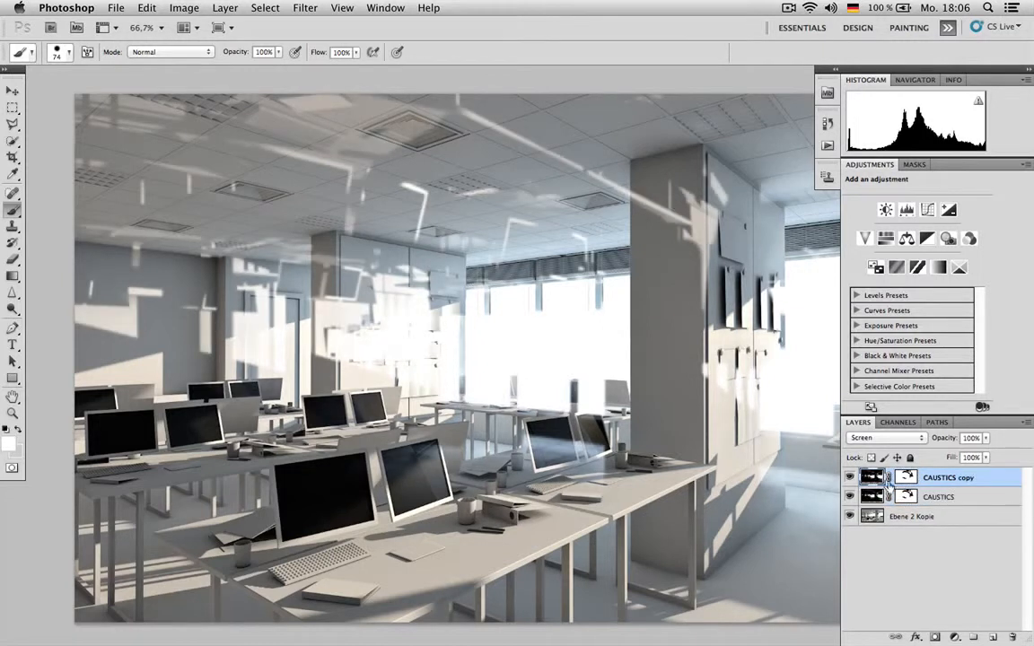
key("v")
mouse_move(628, 439)
left_mouse_down()
mouse_move(687, 368)
mouse_move(755, 331)
mouse_move(729, 401)
mouse_move(769, 344)
mouse_move(785, 363)
left_mouse_up()
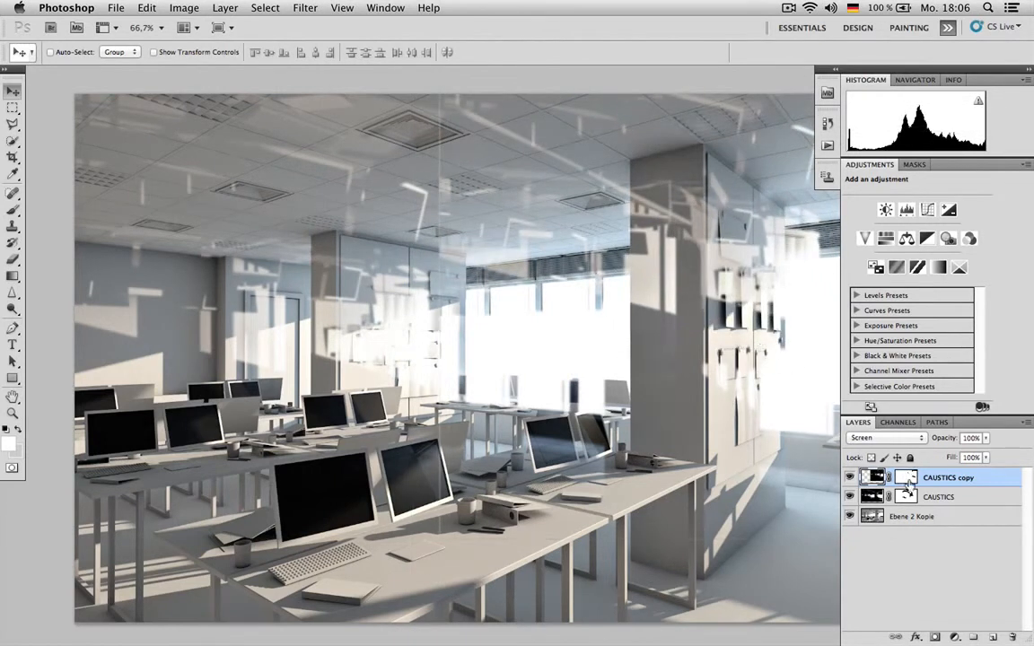
left_click(849, 496)
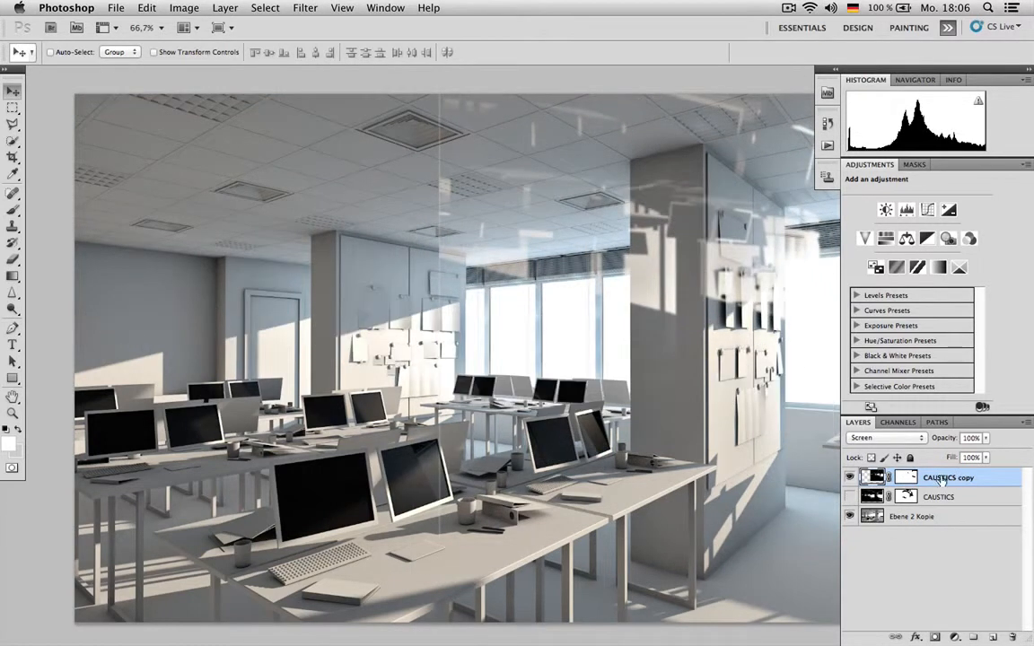
- Paint black with a 174 px brush on the copy's mask to remove its ceiling and pinboard reflections, keeping those on the pillar
key("b")
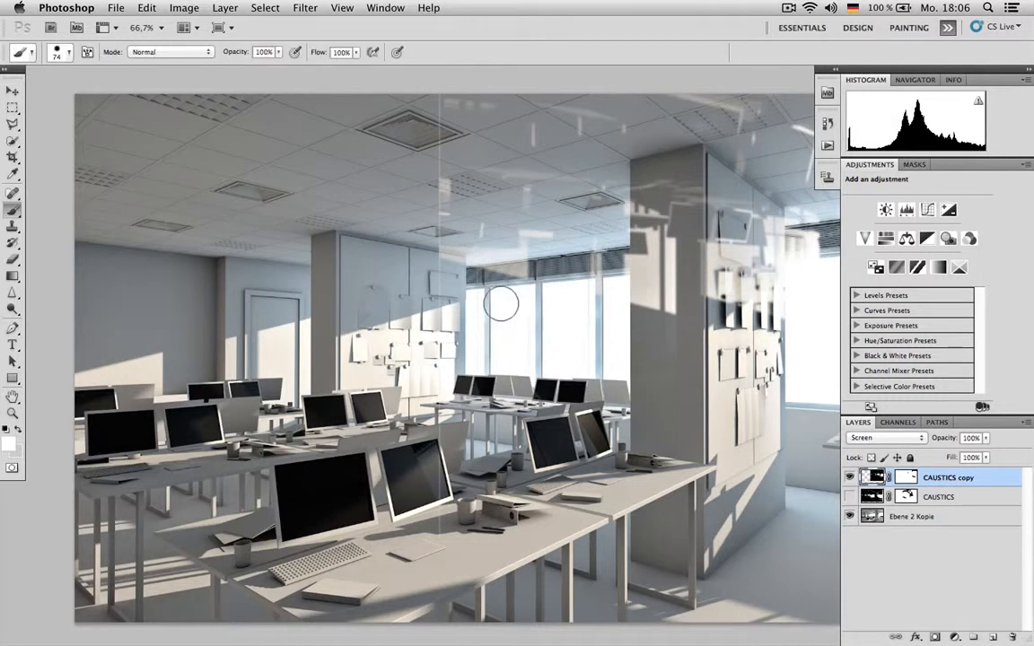
left_click_drag(496, 297, 489, 114)
key("super+z")
key("x")
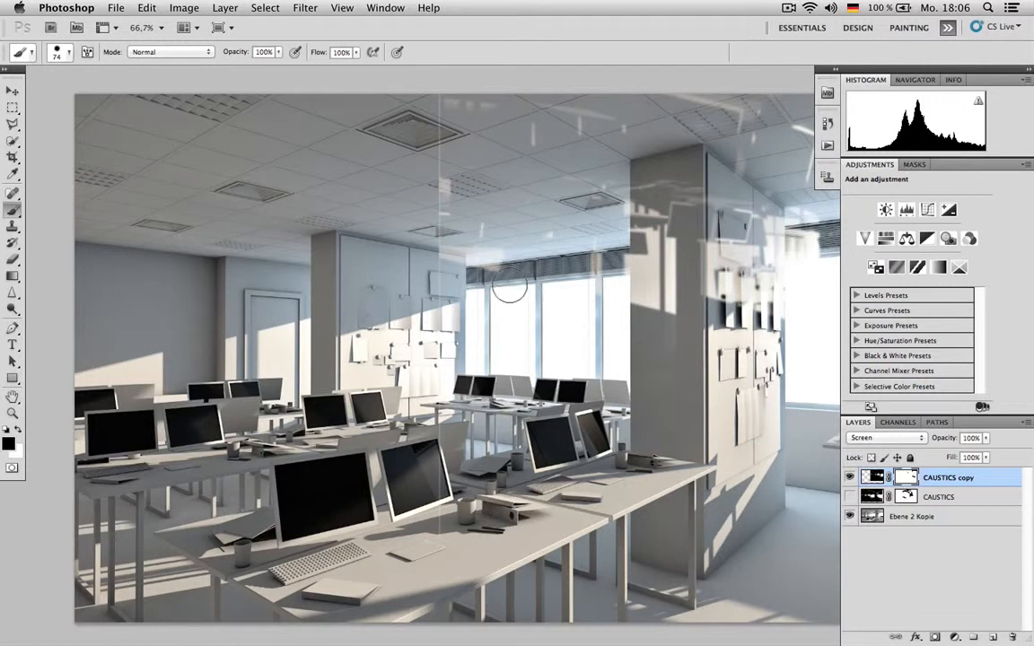
right_click(509, 267)
left_click(602, 294)
mouse_move(456, 226)
left_mouse_down()
mouse_move(489, 147)
mouse_move(549, 201)
mouse_move(637, 81)
mouse_move(718, 133)
mouse_move(669, 122)
mouse_move(705, 144)
mouse_move(664, 305)
mouse_move(664, 207)
mouse_move(628, 216)
mouse_move(697, 243)
left_mouse_up()
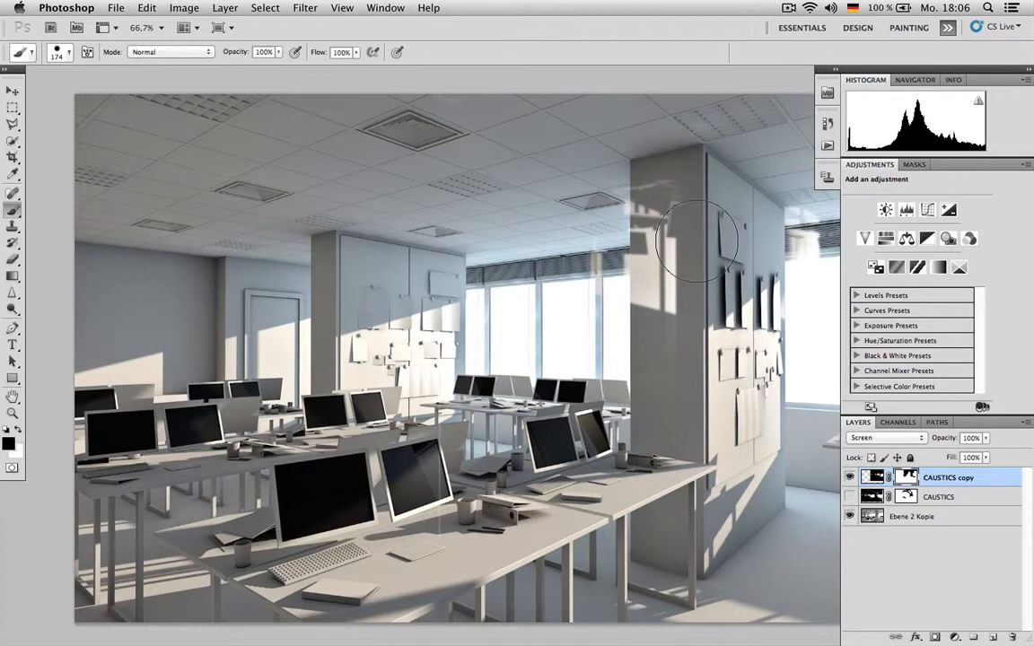
- Apply a 9.9-pixel Gaussian Blur to the CAUSTICS copy layer and lower its opacity to 45%
key("v")
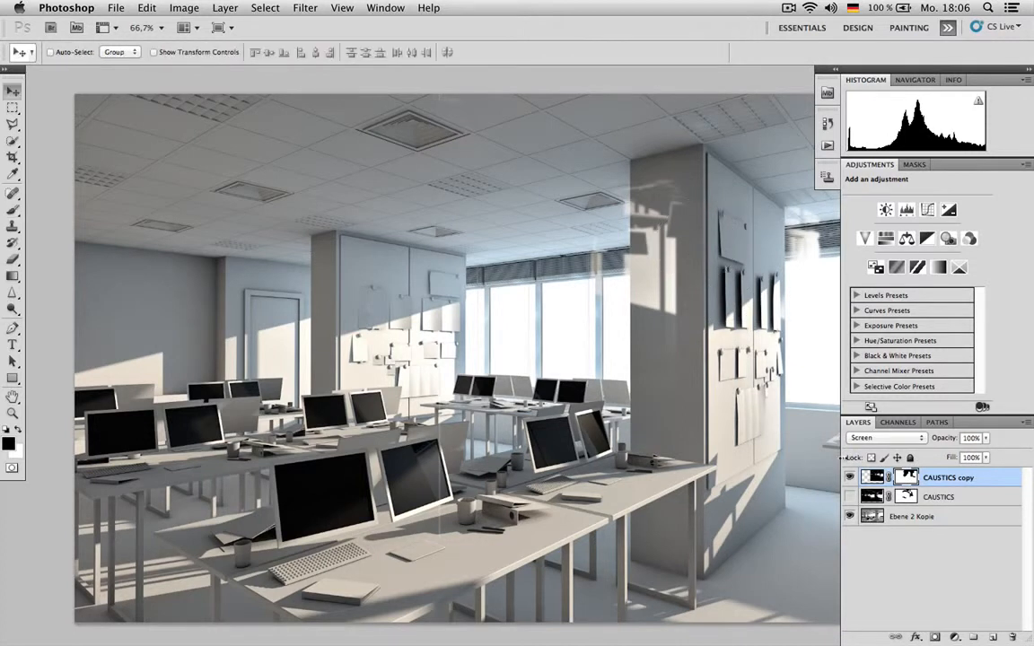
left_click(304, 7)
mouse_move(376, 171)
left_click(492, 216)
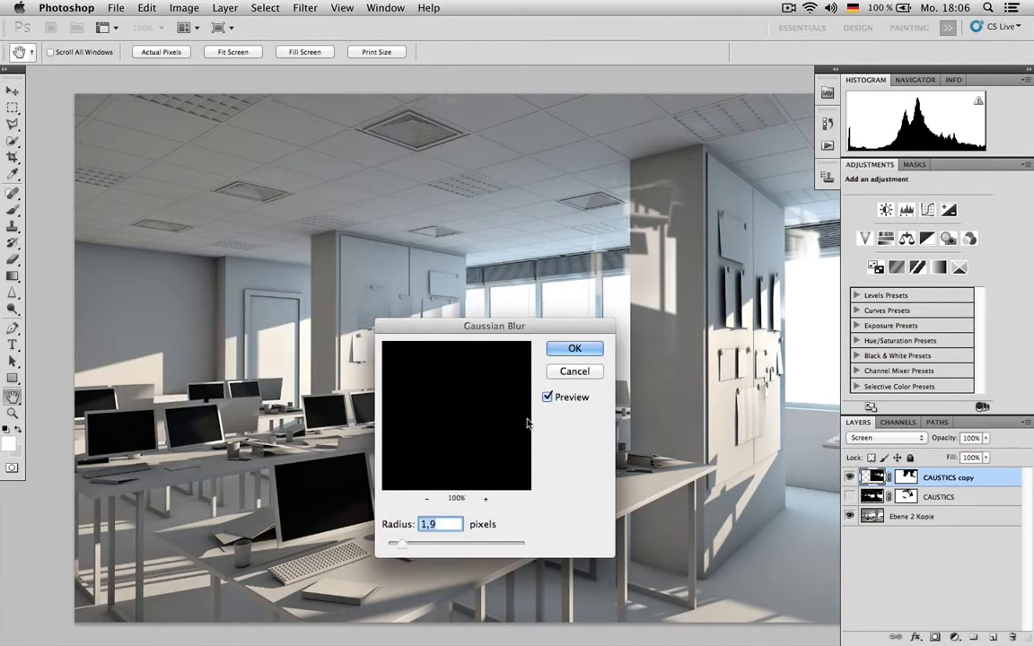
left_click_drag(440, 543, 443, 543)
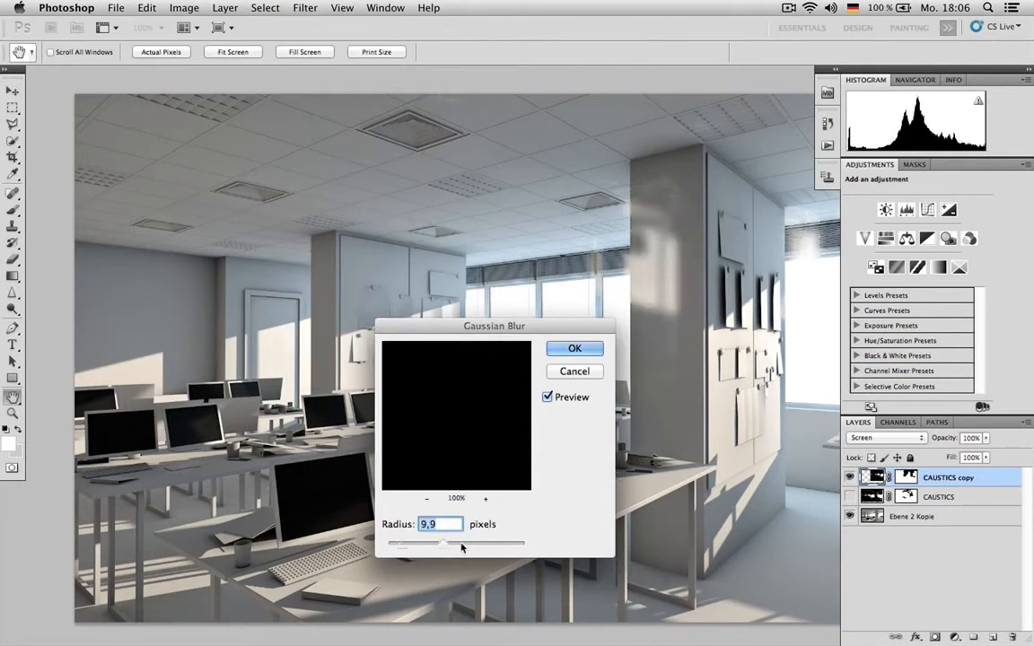
left_click(575, 349)
left_click_drag(951, 441, 948, 439)
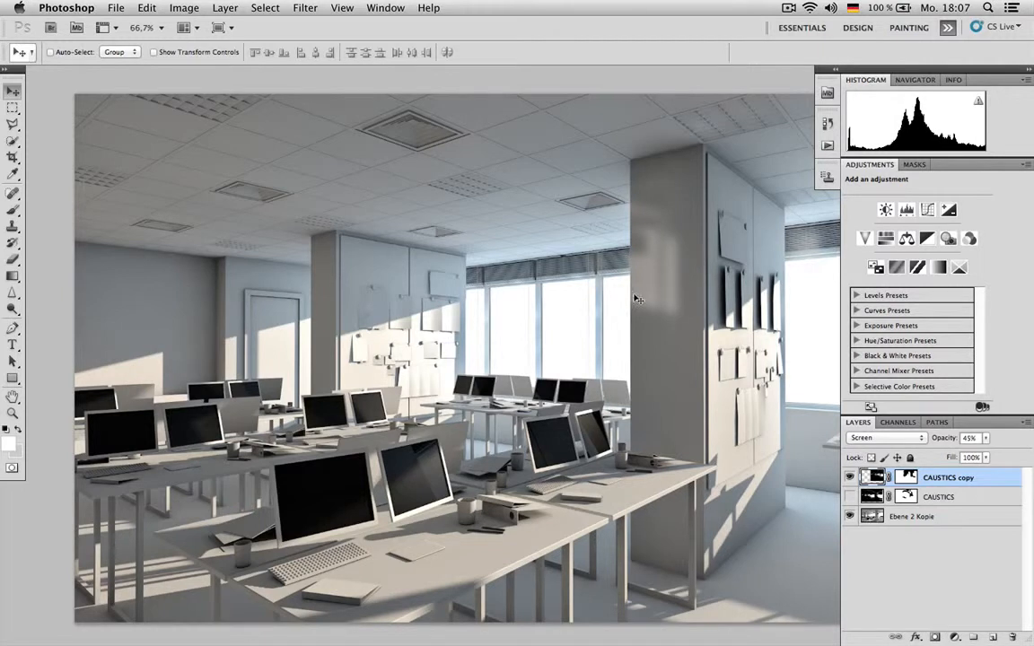
- Show the original CAUSTICS layer again, toggling its visibility to compare the combined reflections
left_click(850, 496)
left_click(849, 497)
left_click(850, 497)
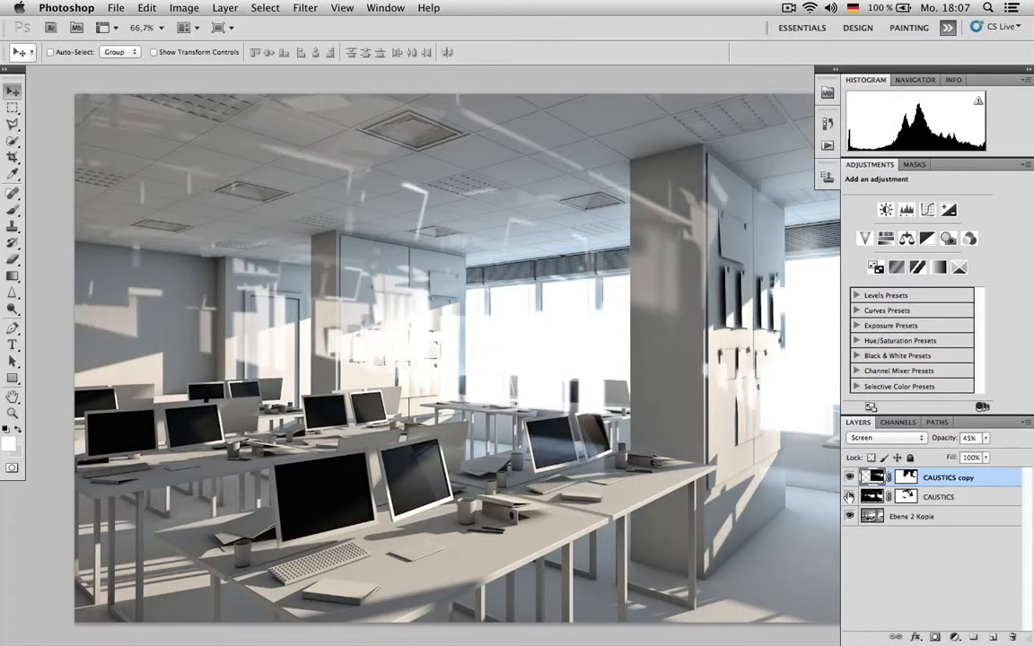
- Select both caustics layers, then close this practice document and return to the office image with the finished layer groups
left_click(977, 499, "shift")
key("BackSpace")
left_click(571, 239)
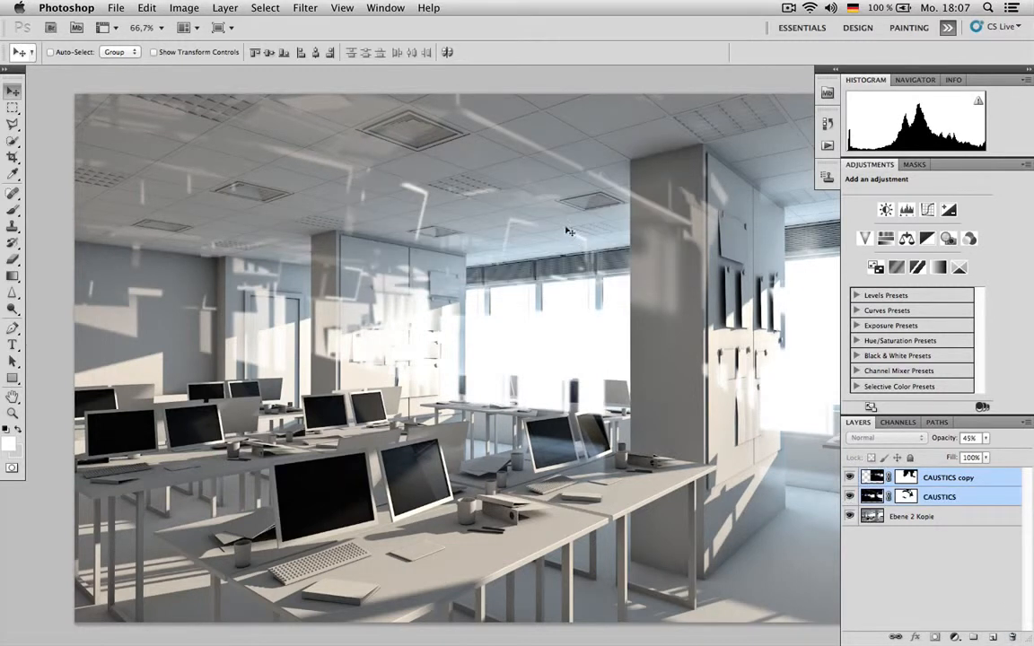
key("super+w")
left_click(449, 214)
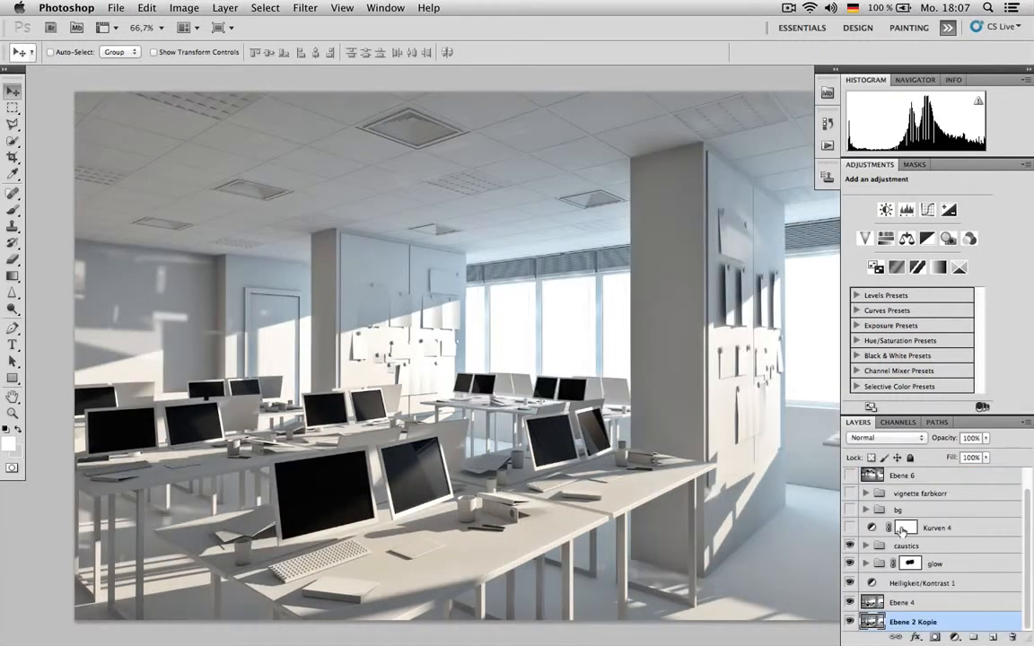
- Expand the caustics group, hide its layers and show them again one by one to examine each reflection
left_click(865, 545)
scroll(864, 526, "down", 3)
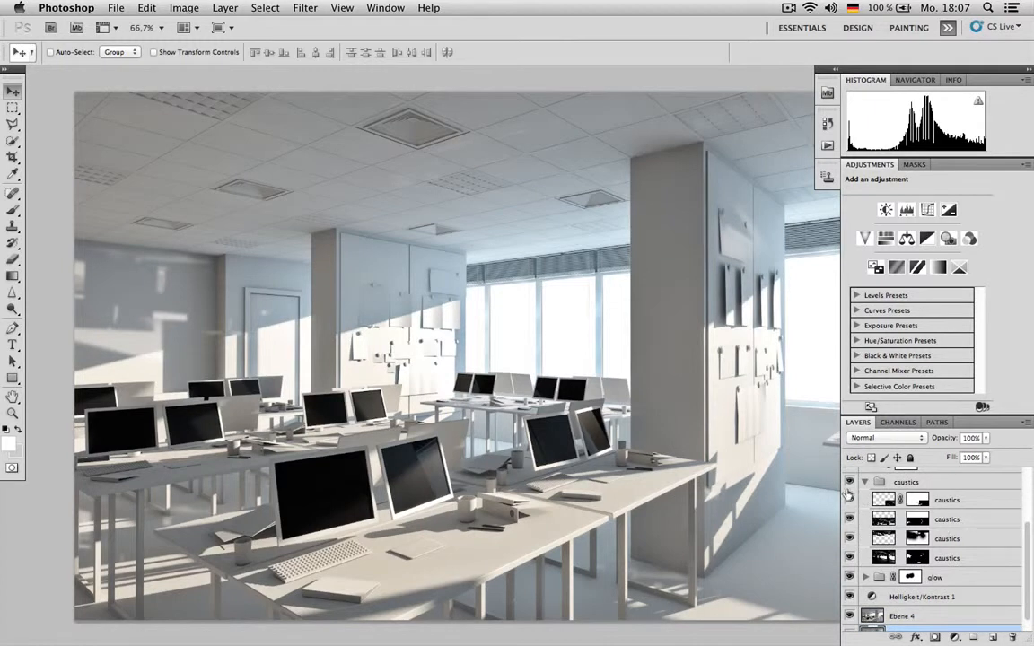
left_click_drag(850, 482, 852, 557)
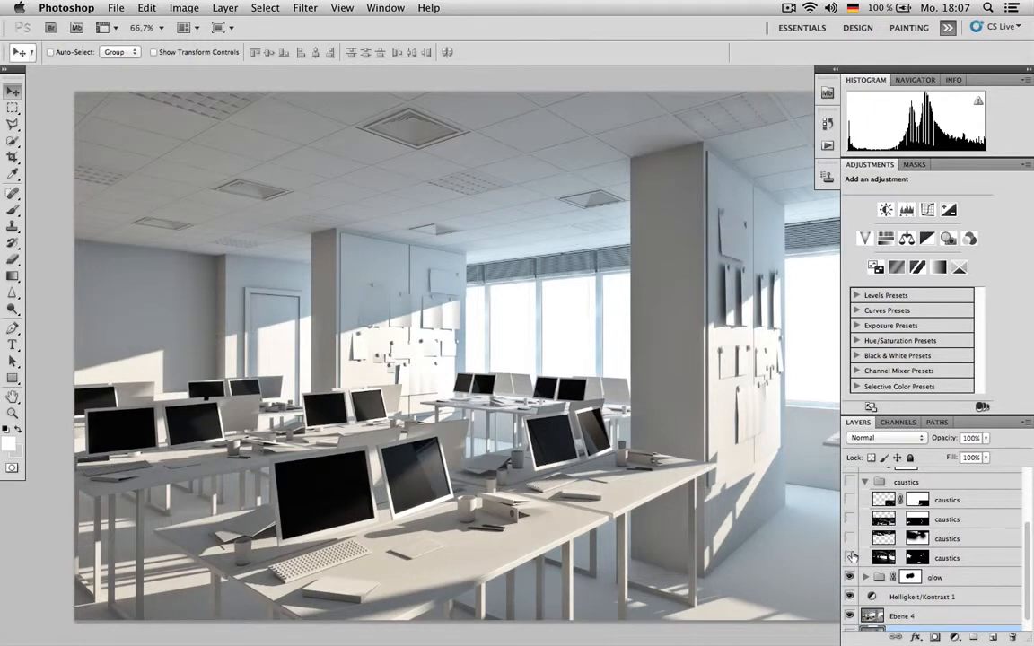
left_click(852, 558)
left_click(852, 557)
left_click(852, 557)
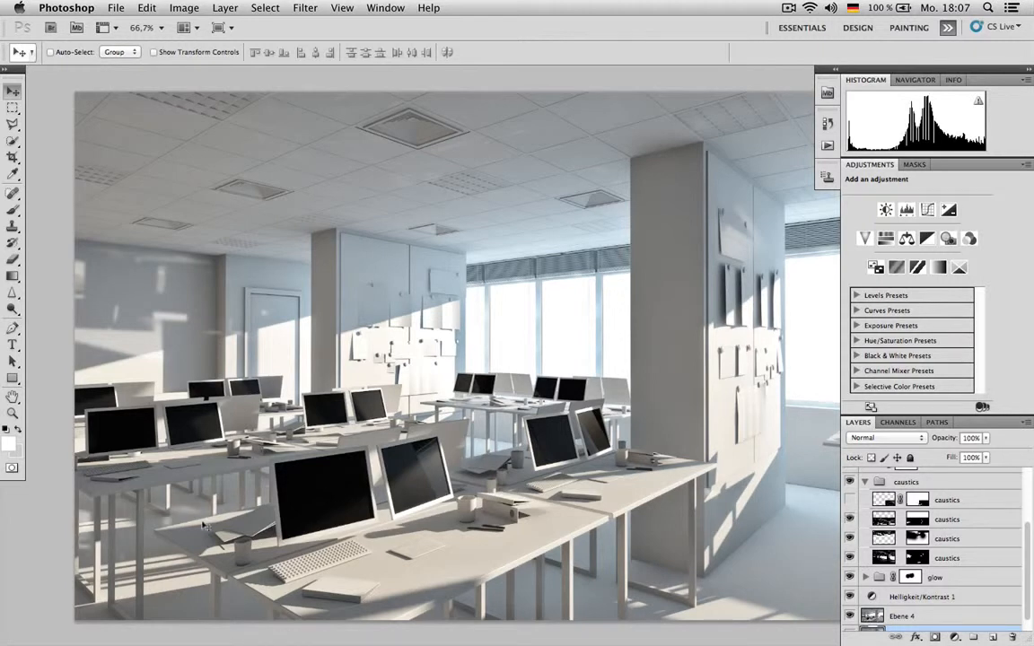
left_click(851, 502)
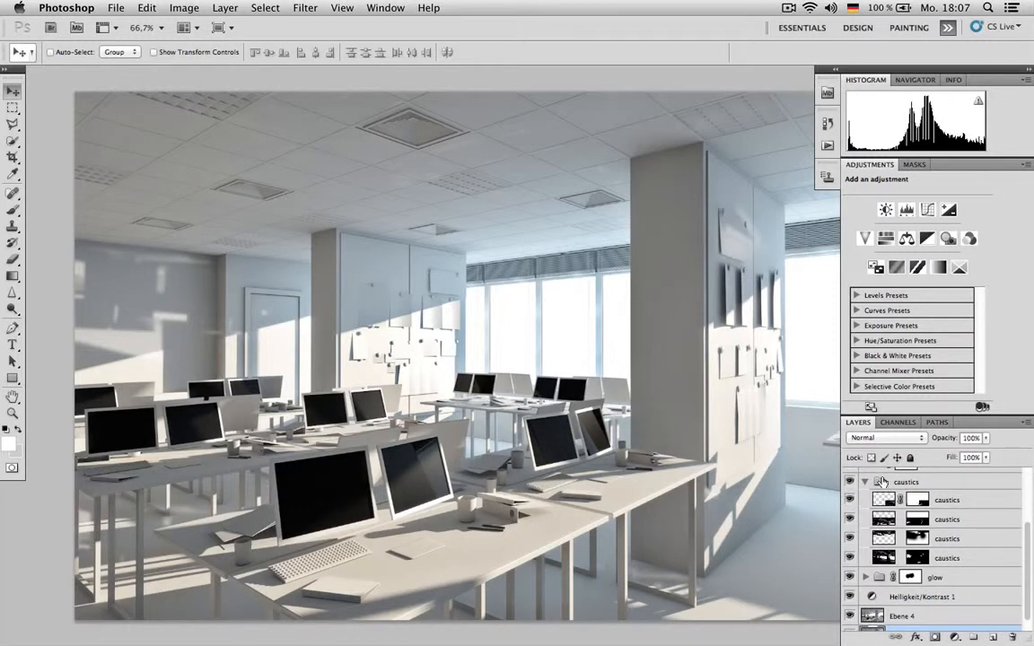
- Collapse the caustics group and toggle its visibility to compare the image with and without the reflections
left_click(866, 482)
left_click(850, 546)
left_click(849, 545)
left_click(849, 546)
left_click(850, 546)
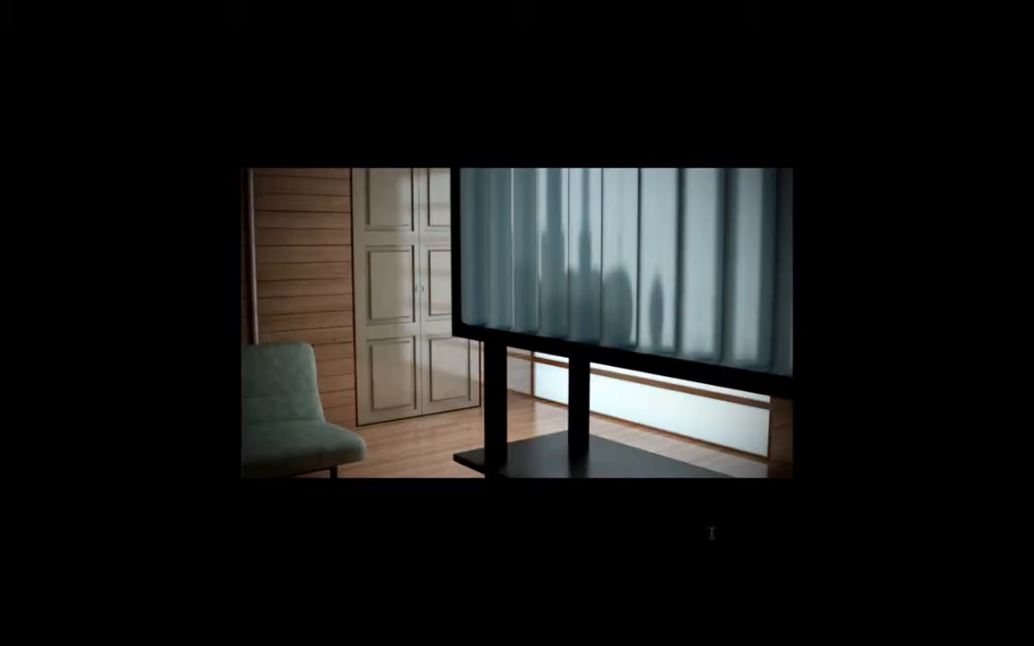
- Return to the standard screen mode and compare the Ebene 1 copy layer with Ebene 1 by toggling its visibility
key("shift+f")
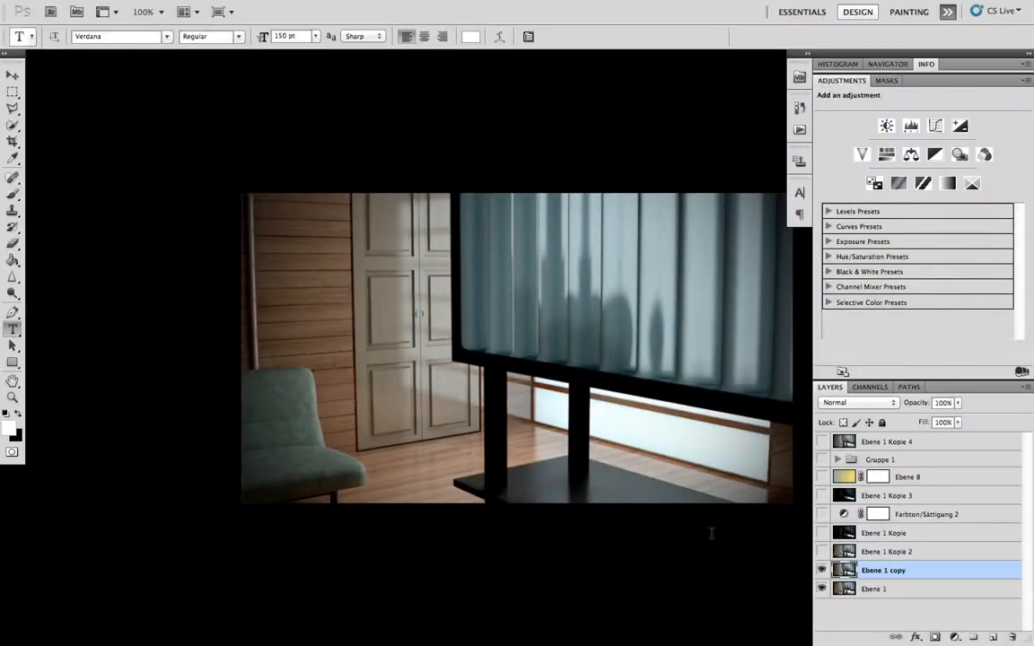
key("shift+f")
key("f")
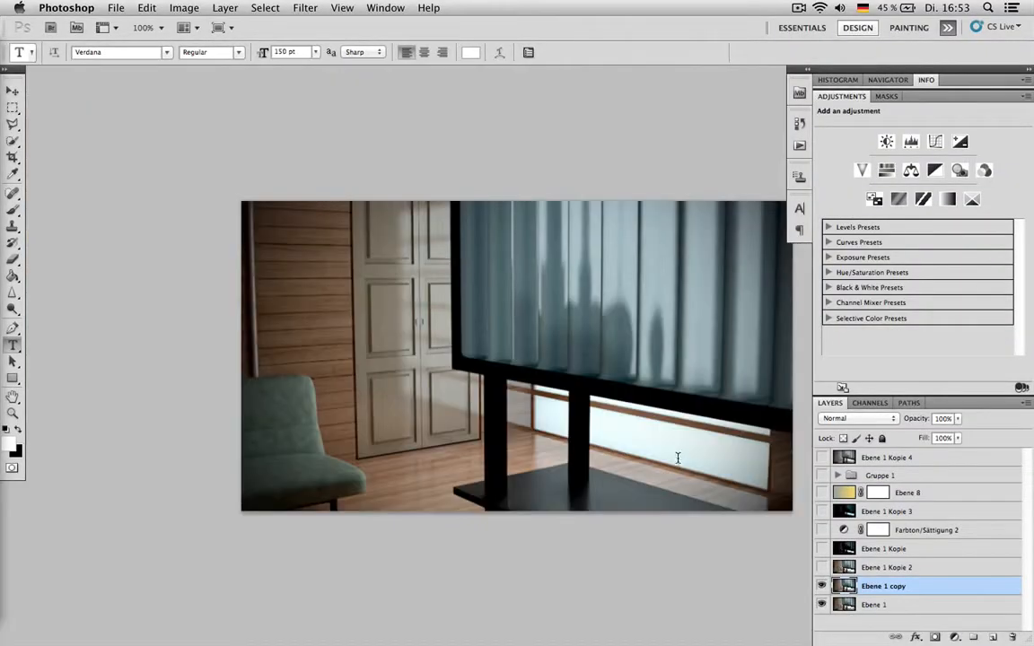
scroll(678, 461, "right", 3)
left_click(822, 586)
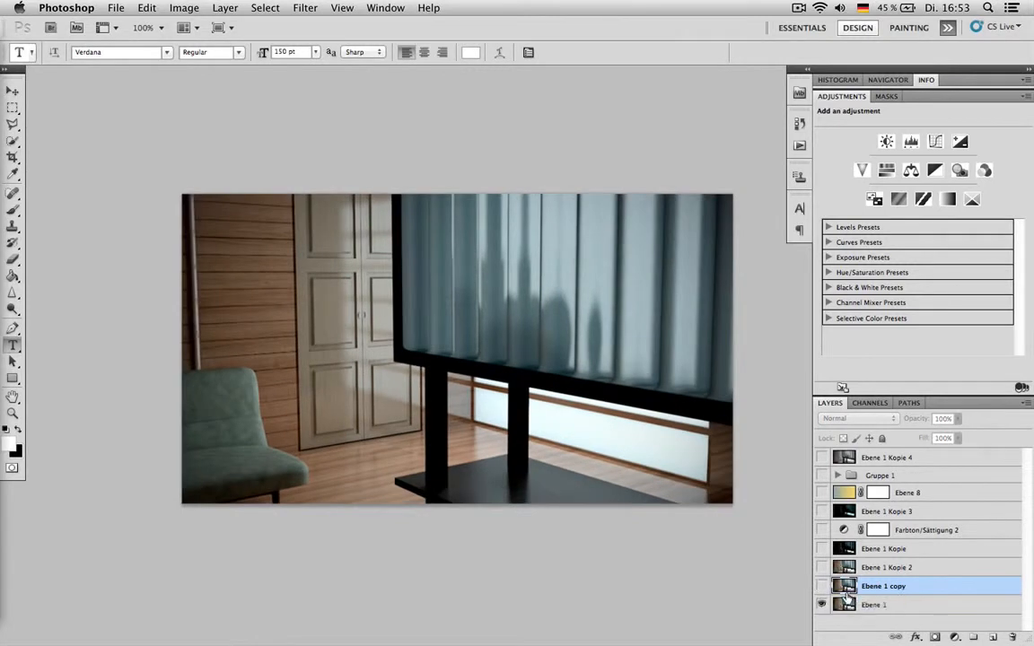
left_click(823, 586)
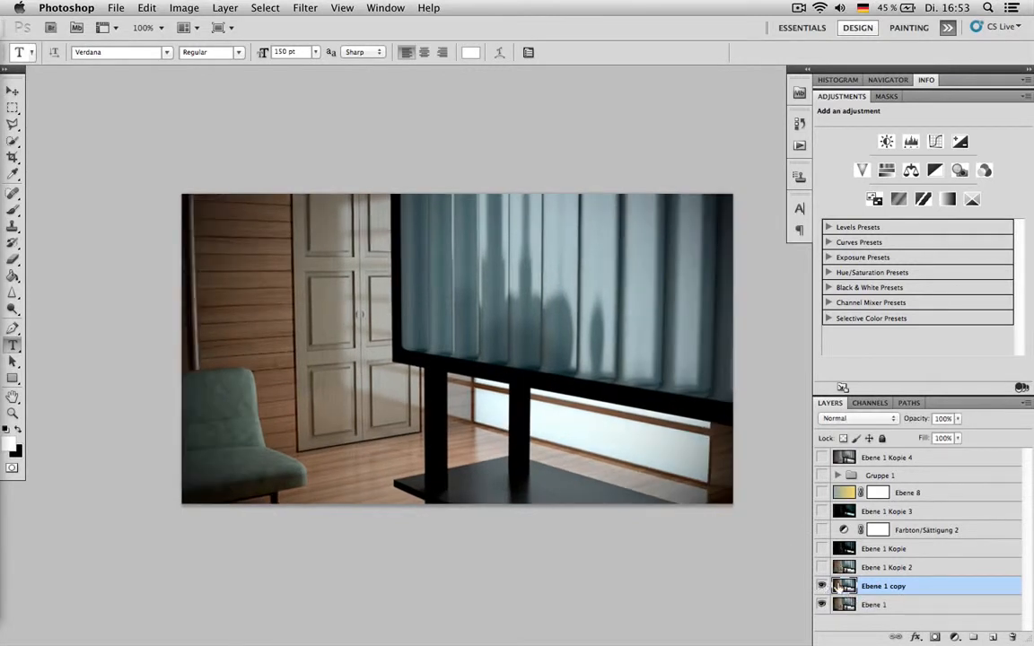
- Delete the Ebene 1 copy layer and make a fresh duplicate of Ebene 1
left_click(1013, 638)
key("Return")
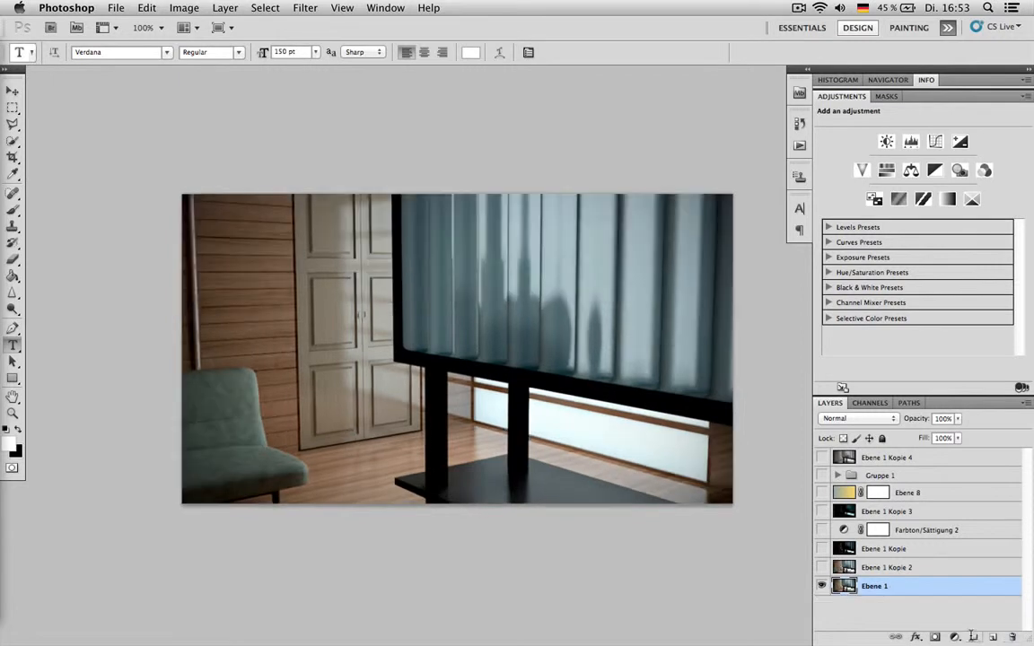
key("super+j")
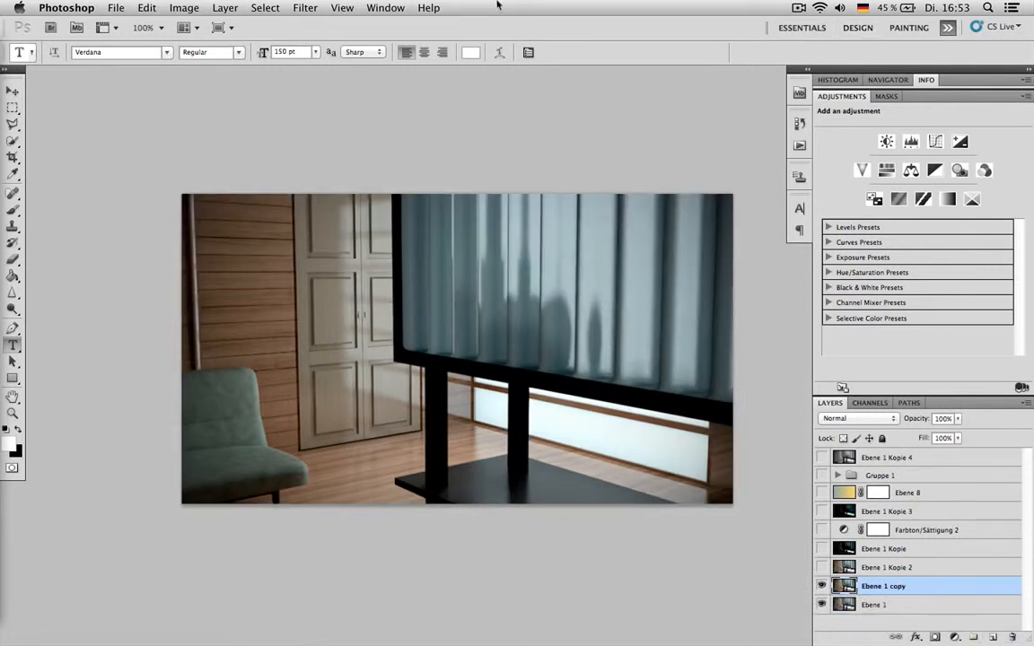
- Open the Lens Correction filter on the duplicate and set the custom Remove Distortion value to -4.00
left_click(301, 7)
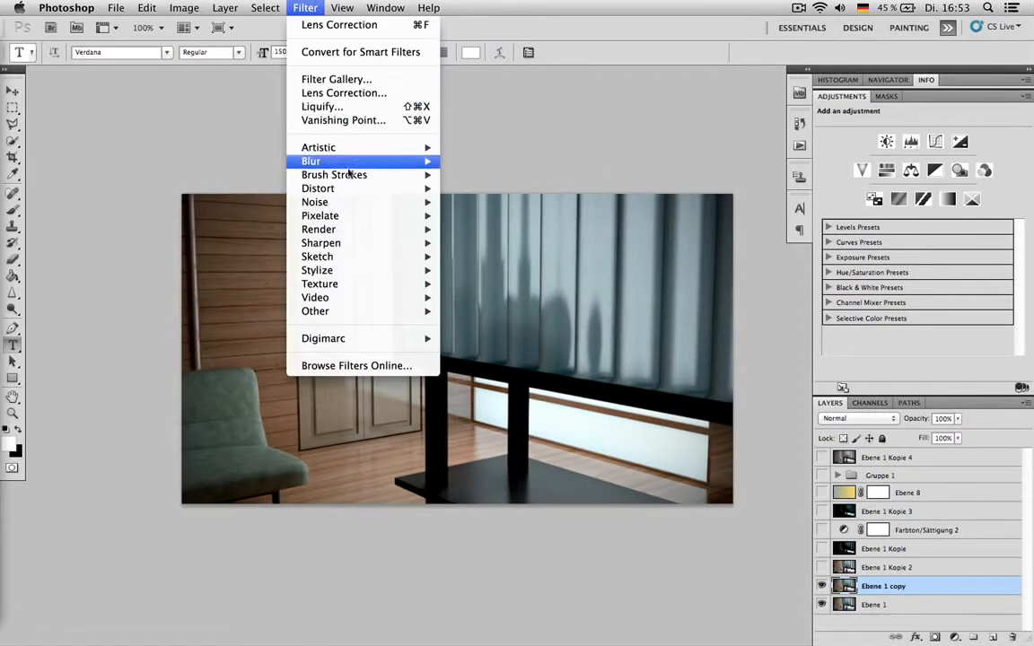
mouse_move(345, 180)
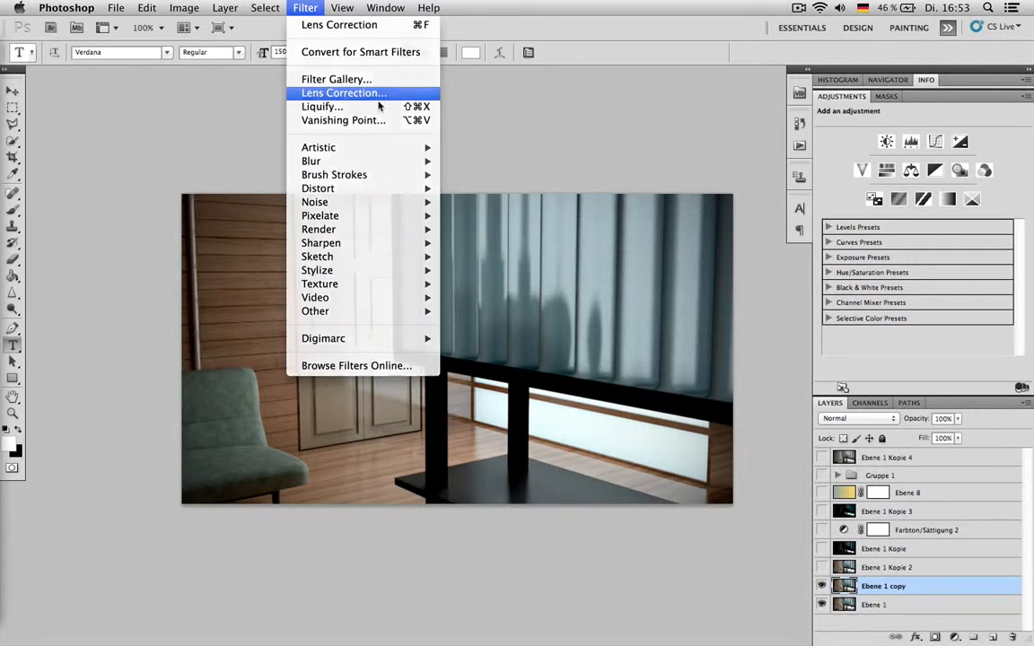
left_click(311, 93)
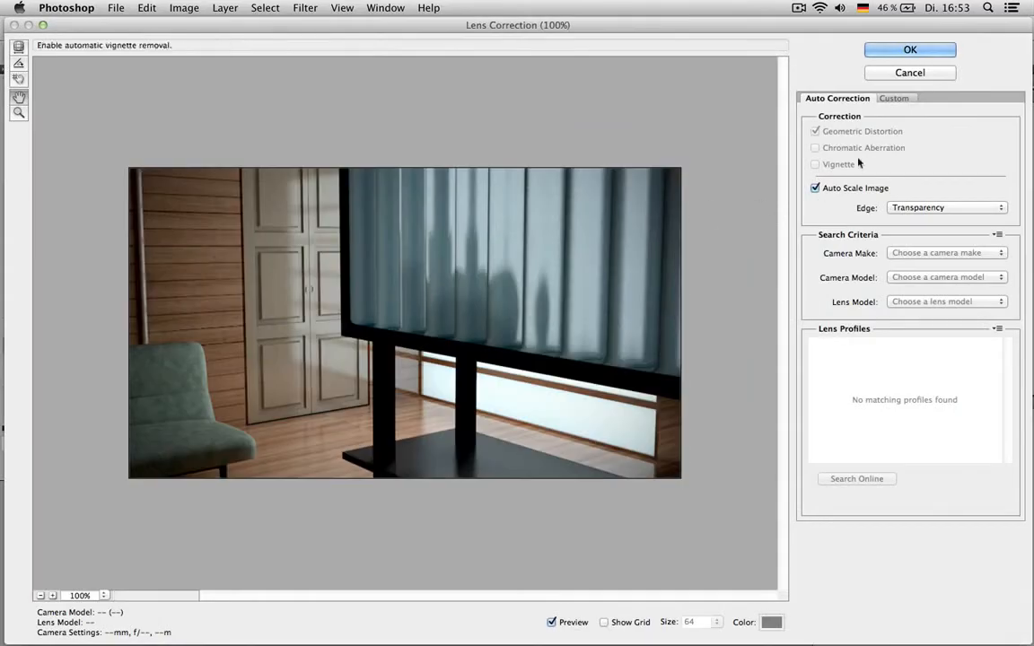
left_click(894, 98)
left_click_drag(916, 158, 910, 166)
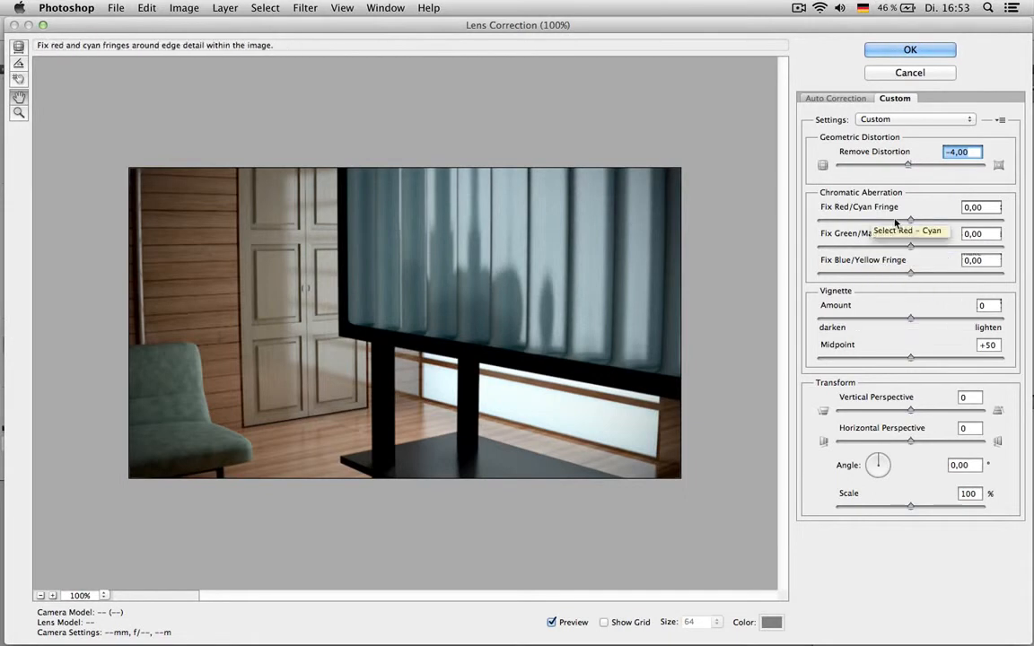
- Try shifting the Red/Cyan and Blue/Yellow fringe corrections and reset both to 0.00
left_click_drag(911, 219, 895, 219)
left_click_drag(911, 273, 926, 274)
left_click_drag(910, 223, 911, 223)
left_click_drag(925, 274, 911, 274)
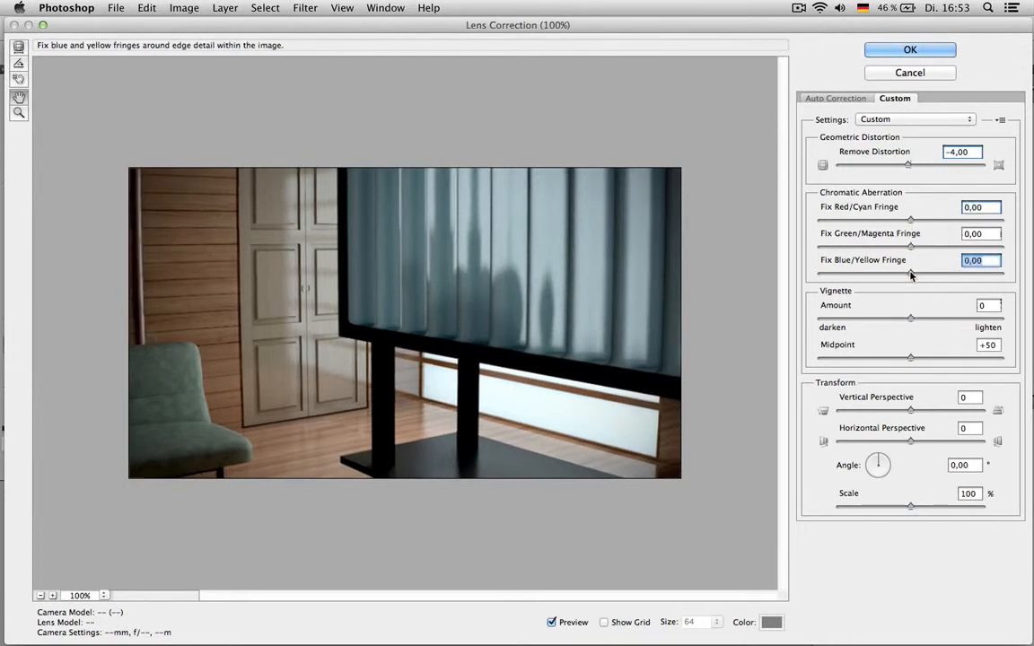
- Set the vignette amount to -35 and apply the lens correction
mouse_move(884, 321)
left_mouse_down()
mouse_move(832, 328)
mouse_move(879, 321)
left_mouse_up()
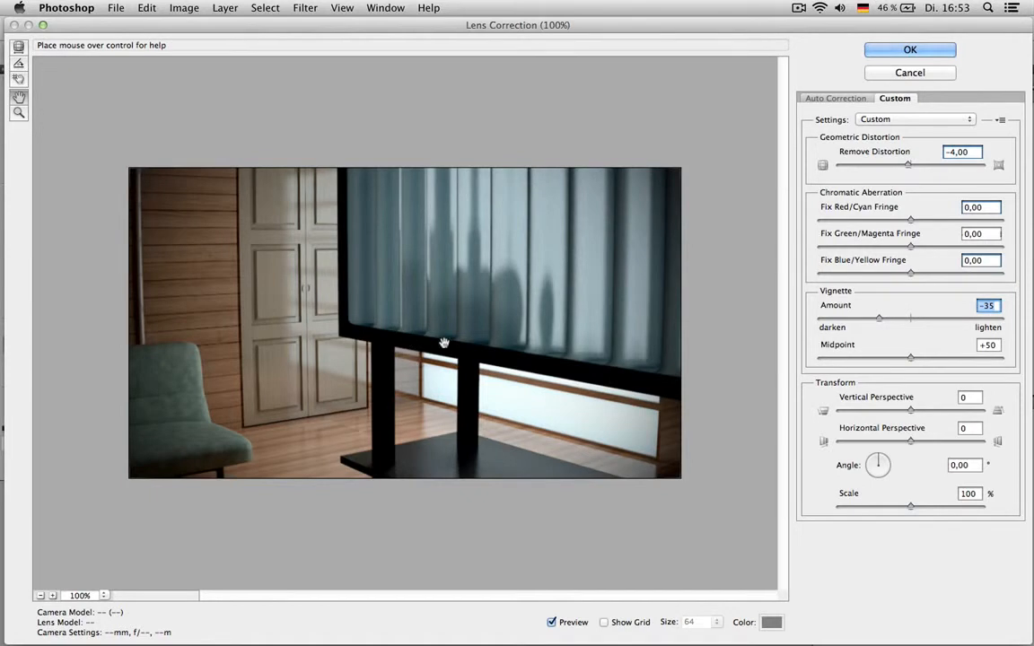
left_click(910, 52)
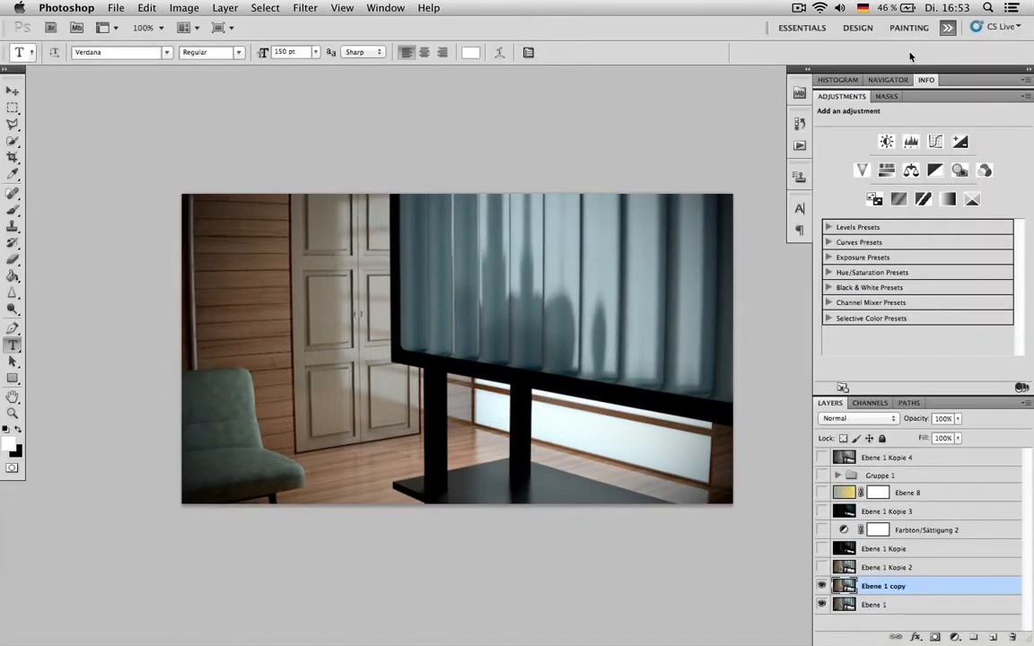
- Show the Ebene 1 copy layer and all the layers above it
left_click(821, 585)
left_click_drag(820, 567, 819, 458)
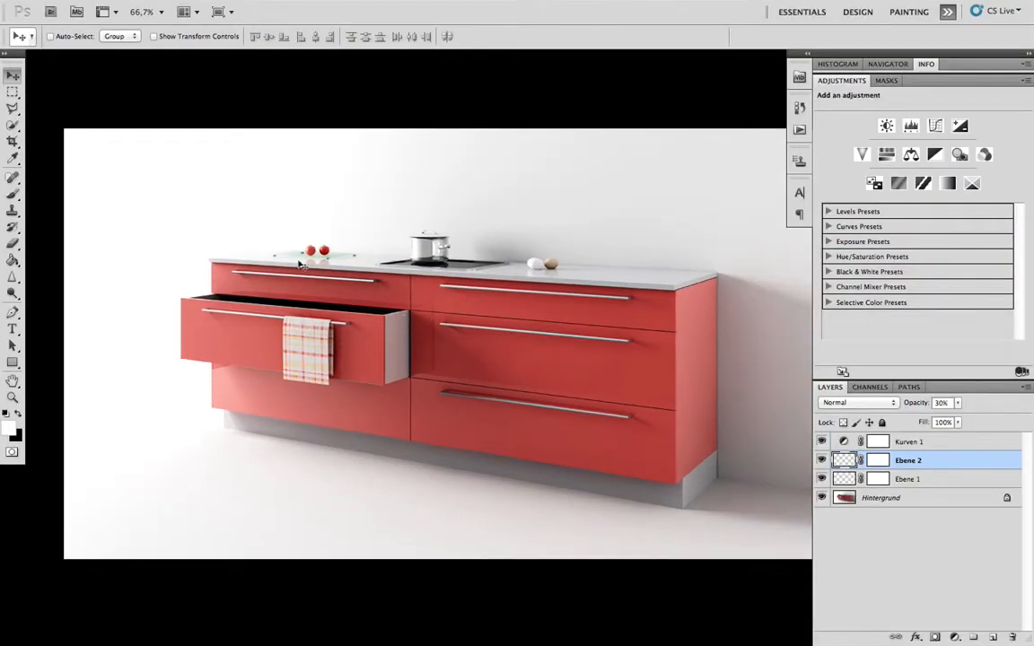
- In the kitchen image, set the Ebene 2 shadow layer to Multiply at 100% opacity and raise Ebene 1 to 100% opacity
key("ctrl+plus")
key("ctrl+plus")
left_click_drag(299, 241, 438, 341)
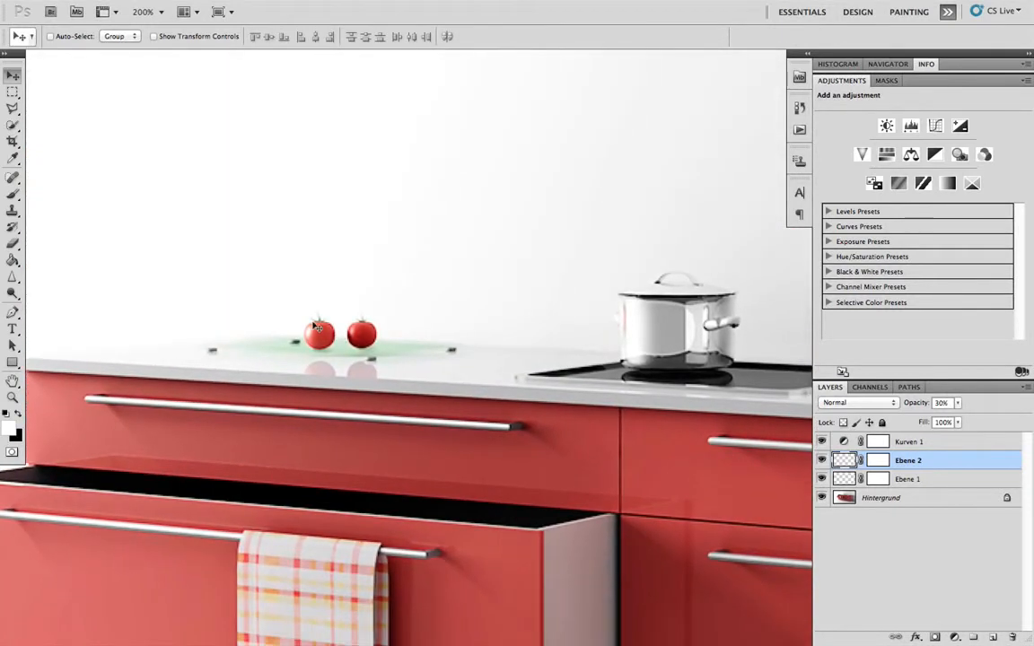
key("ctrl+plus")
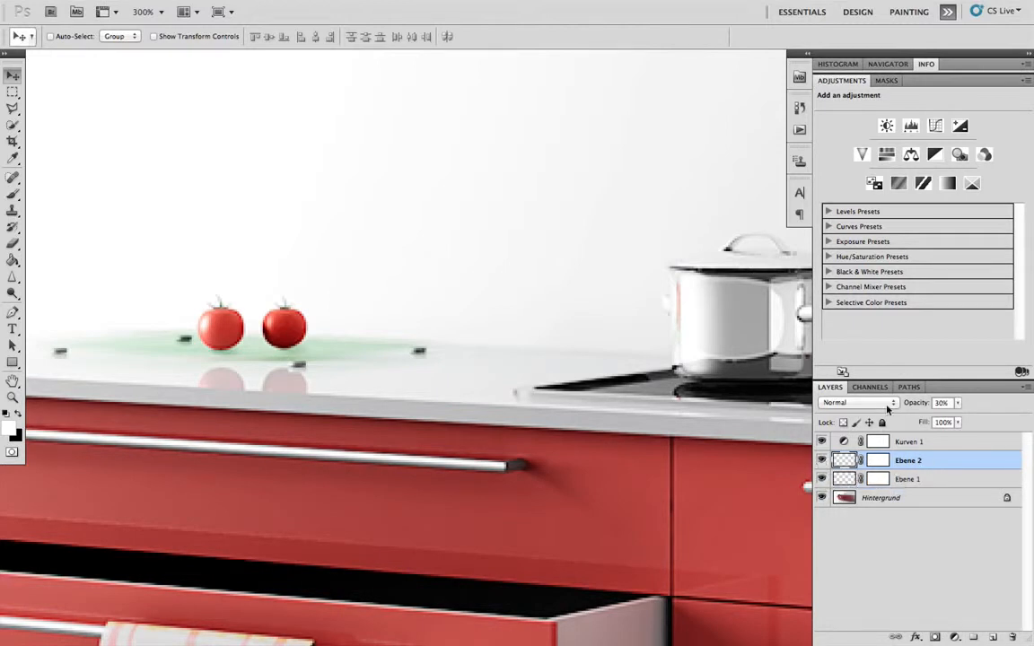
left_click(859, 403)
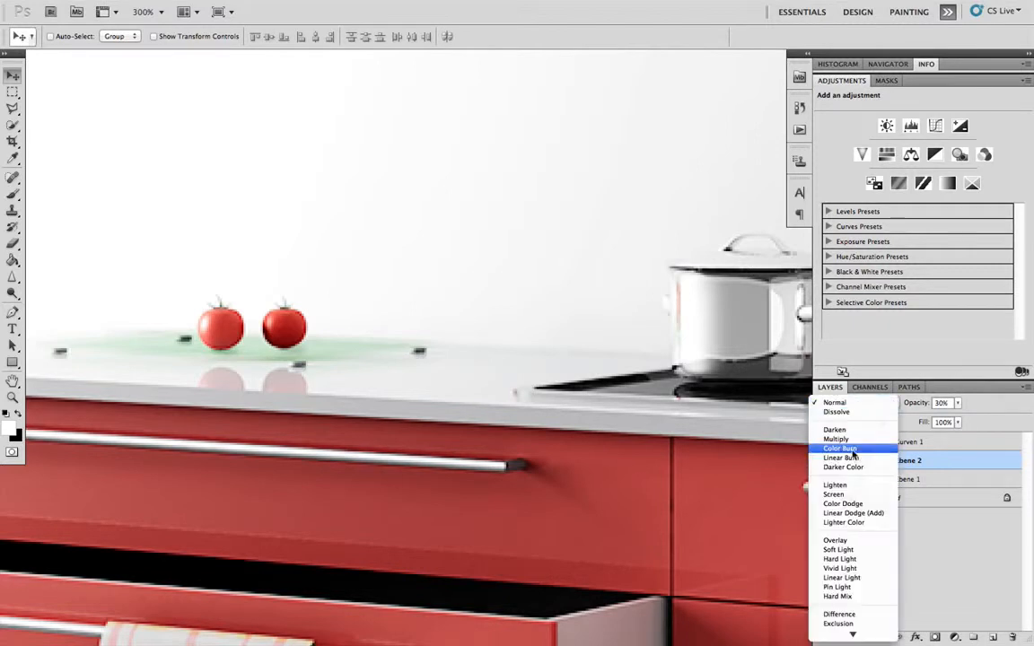
left_click(864, 441)
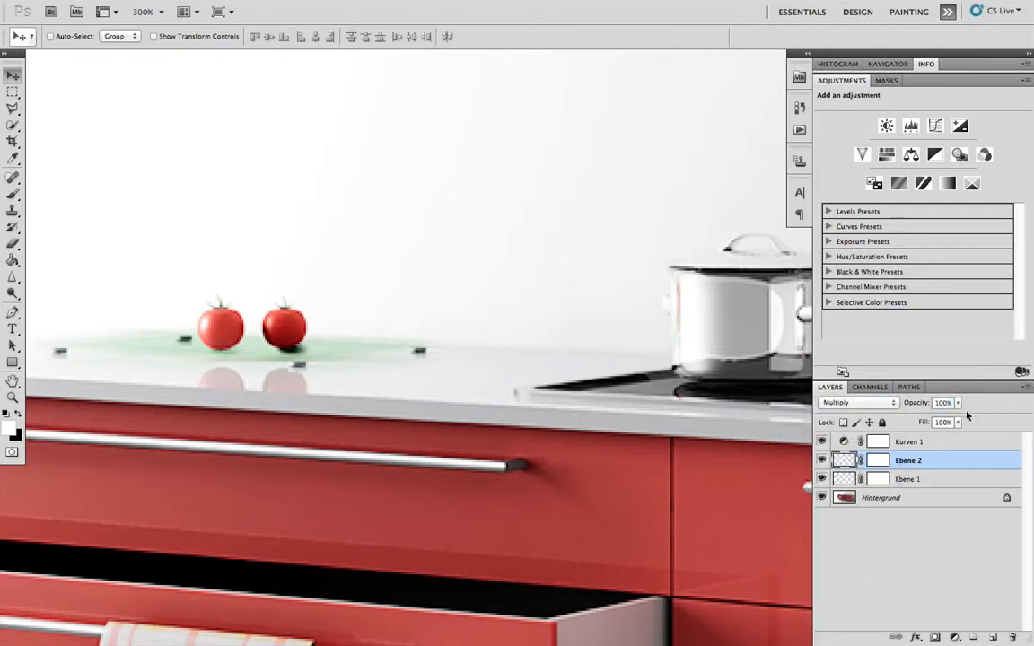
left_click(898, 479)
left_click_drag(1011, 401, 1011, 401)
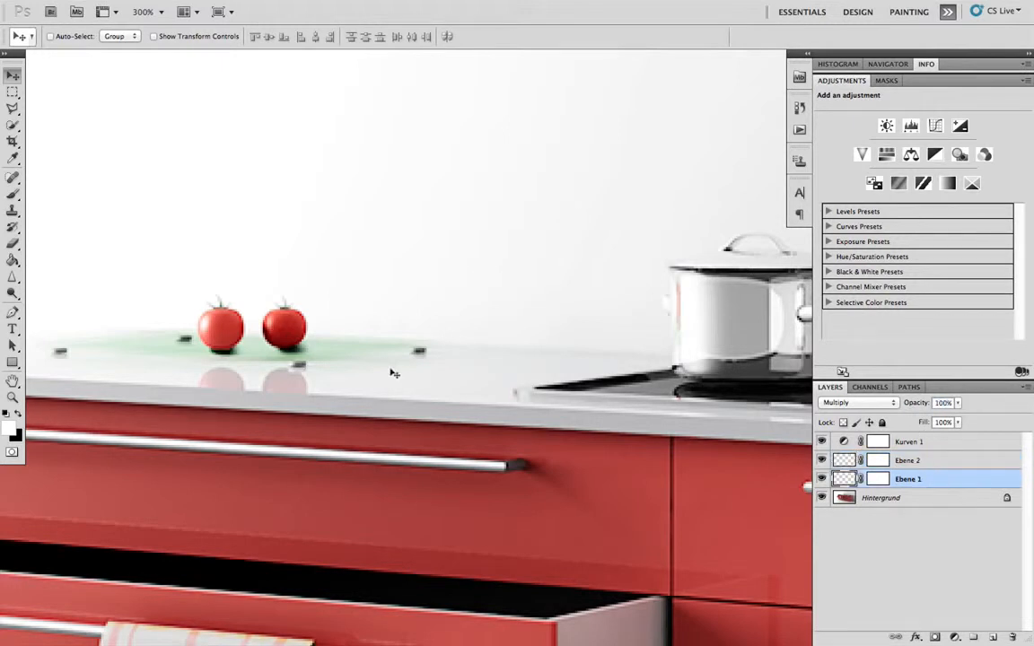
- Hide the Ebene 2 and Ebene 1 layers and add an empty layer directly above Hintergrund
left_click(822, 459)
left_click(822, 479)
left_click(927, 499)
left_click(993, 637)
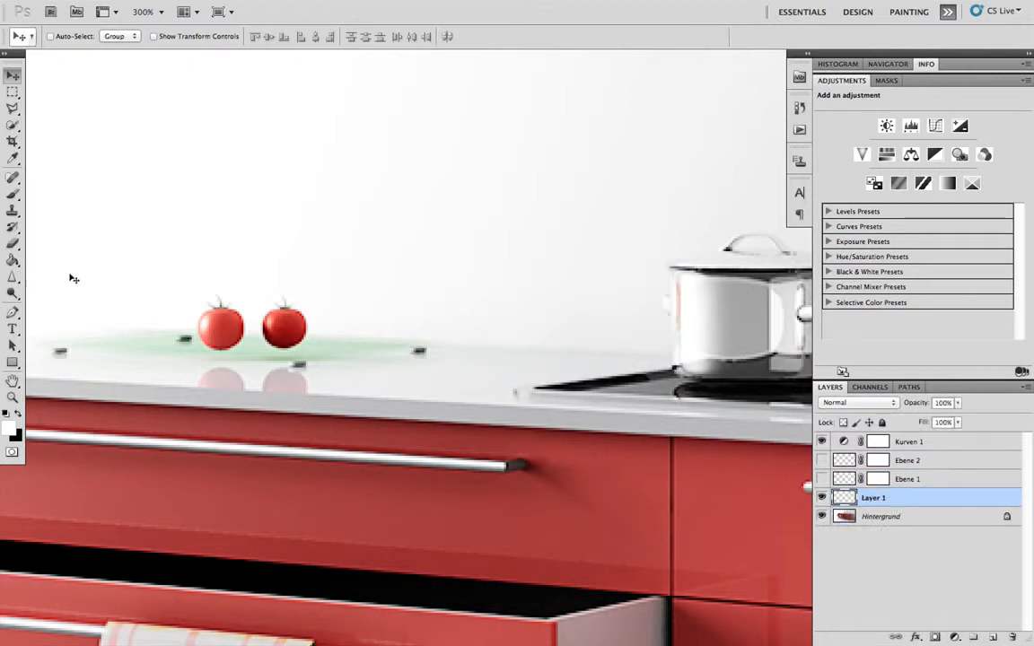
- Prepare a 10 px brush with 55% hardness and black as the foreground color
left_click(12, 192)
right_click(280, 306)
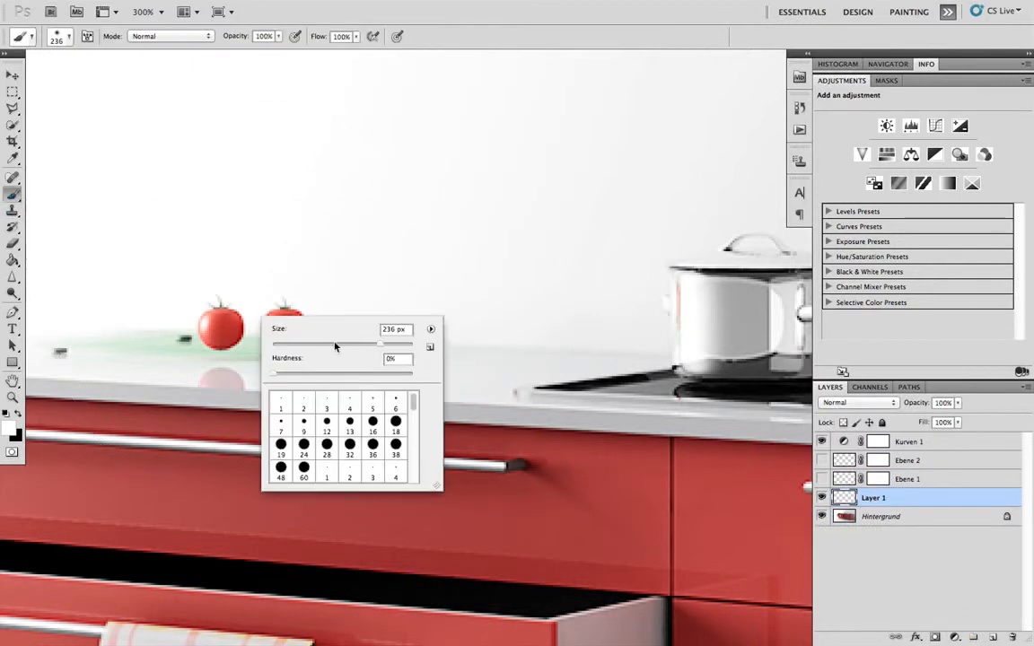
left_click_drag(274, 373, 349, 374)
left_click_drag(290, 344, 281, 346)
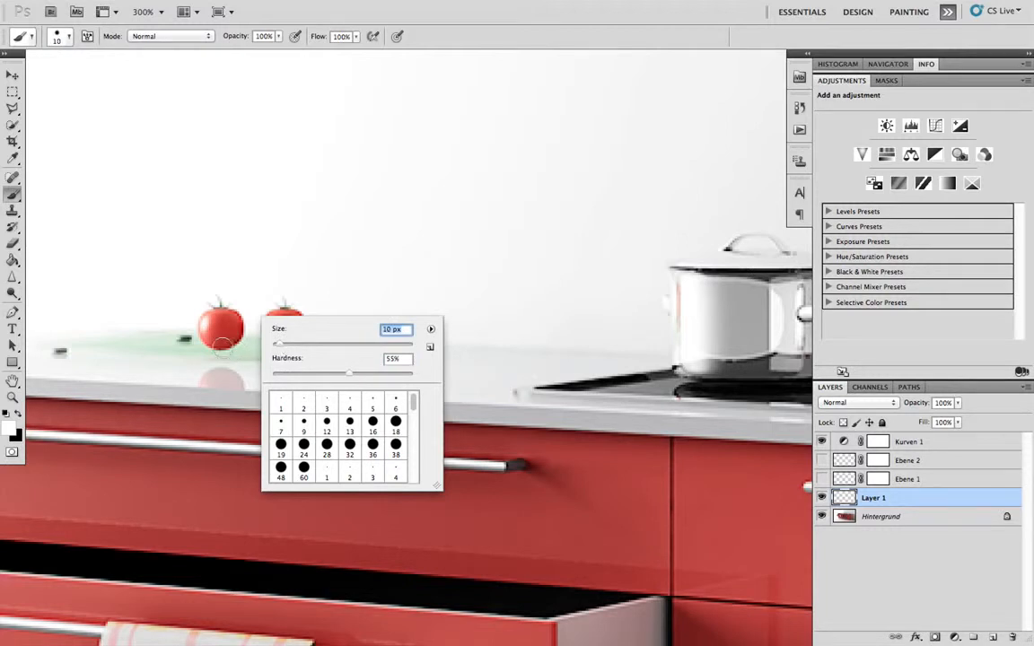
left_click(18, 413)
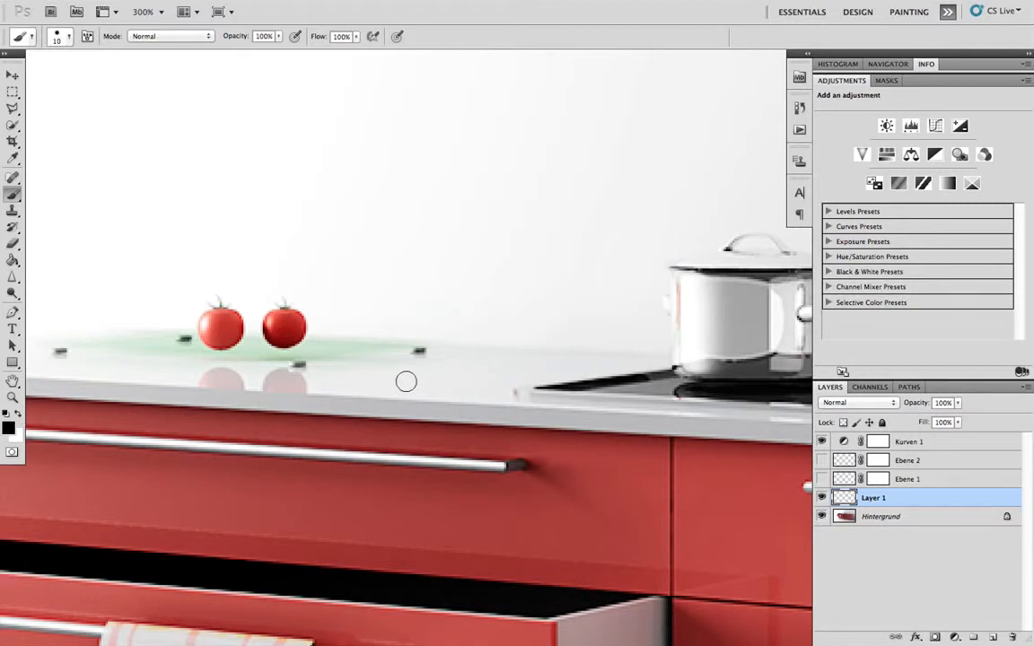
- Paint a small black spot at the base of the left tomato on the new layer
right_click(221, 346)
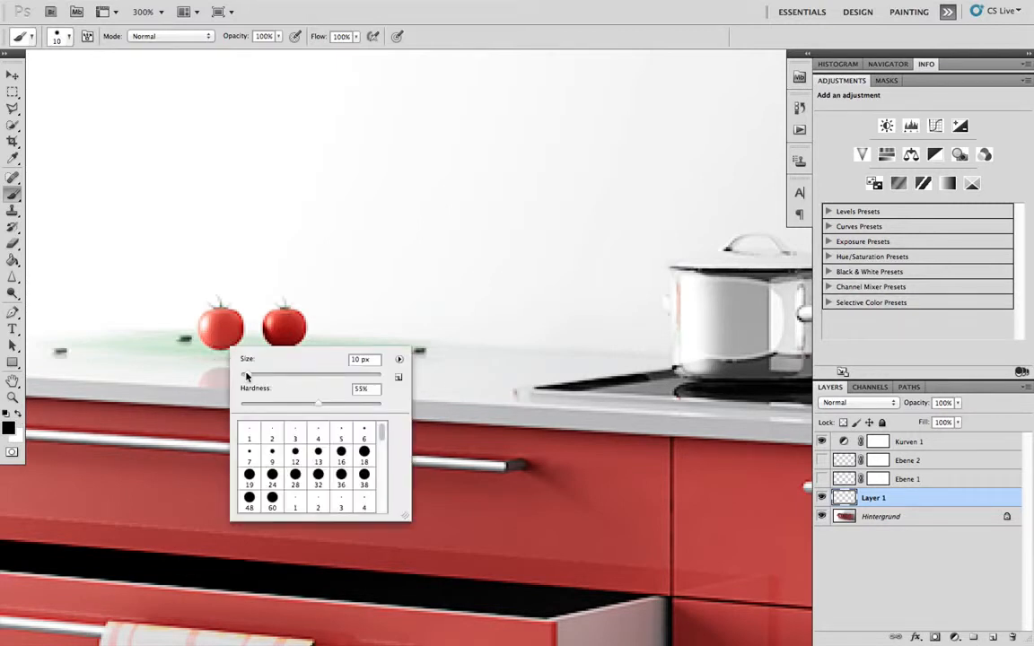
left_click(220, 346)
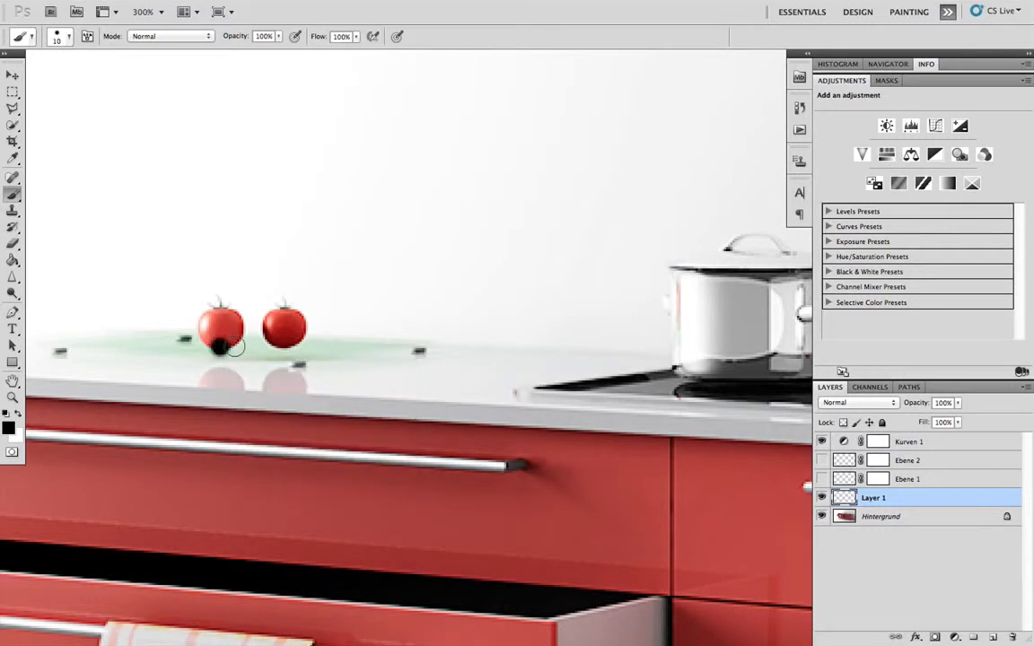
left_click(230, 349)
- Squash the black spot vertically into a flat ellipse and move it just below the left tomato
key("ctrl+t")
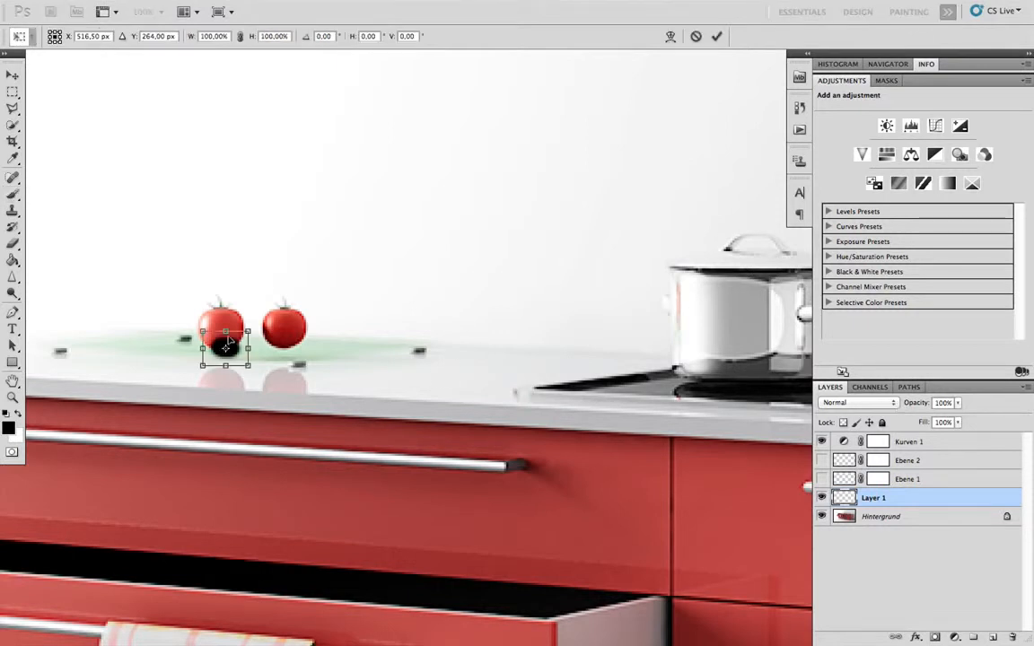
left_click_drag(226, 366, 225, 350)
key("Return")
key("b")
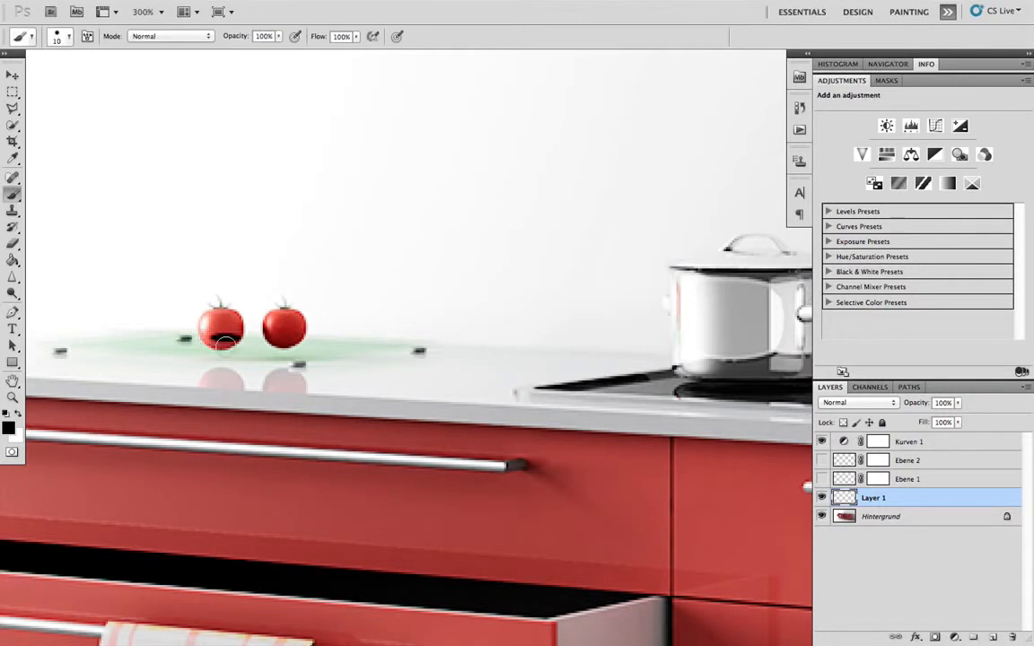
key("v")
left_click_drag(226, 341, 229, 352)
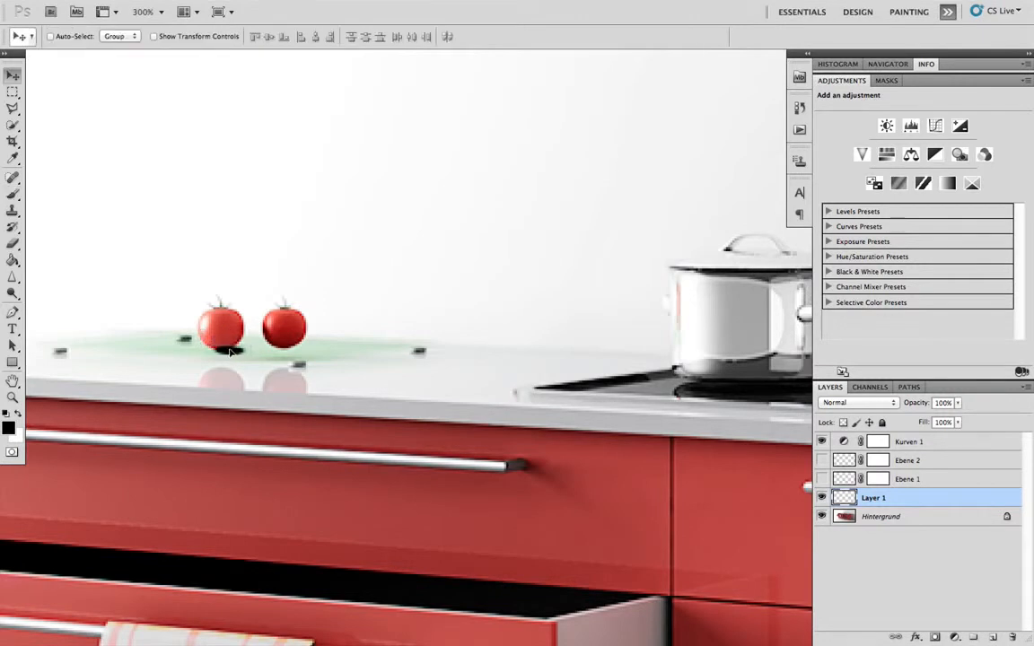
- Erase the part of the black shadow overlapping the left tomato with a hard 20 px eraser
key("super+plus")
key("super+plus")
key("super+plus")
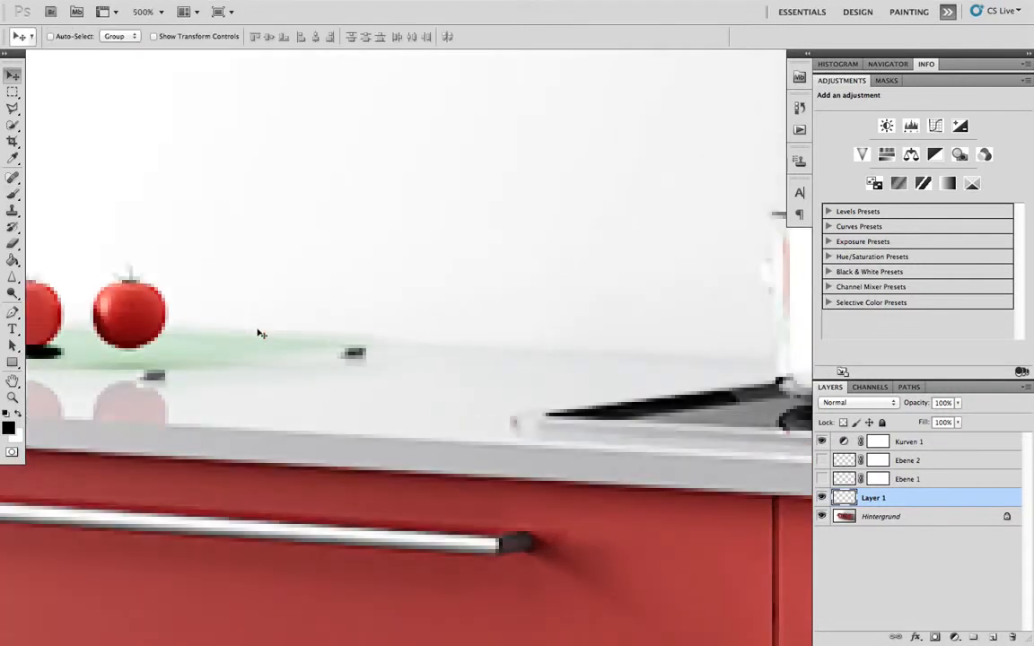
left_click_drag(169, 326, 422, 359)
left_click_drag(145, 339, 294, 361)
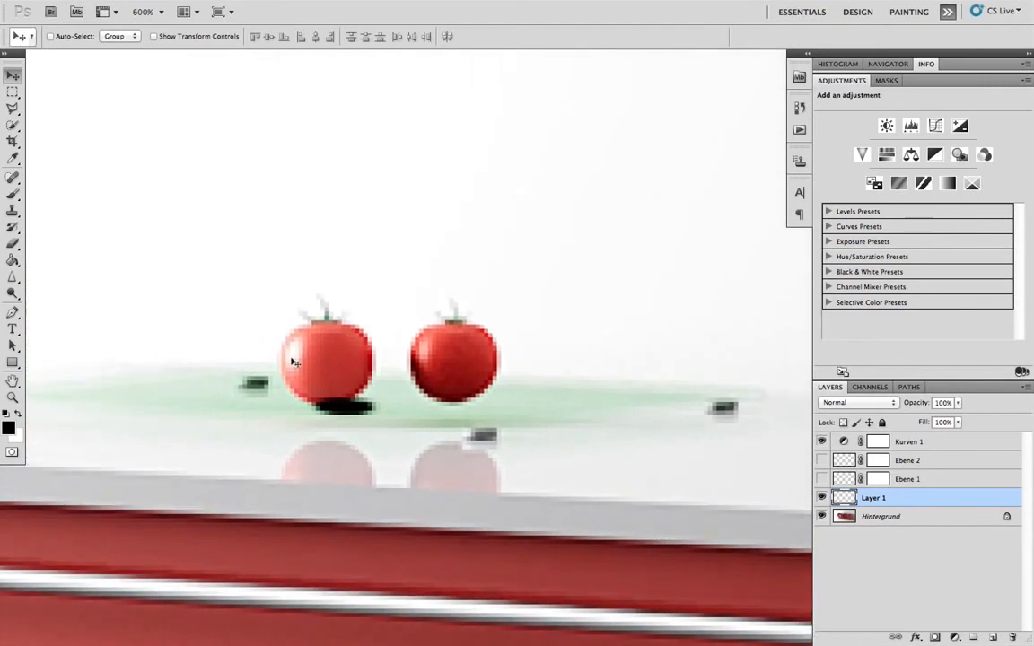
key("super+plus")
key("super+plus")
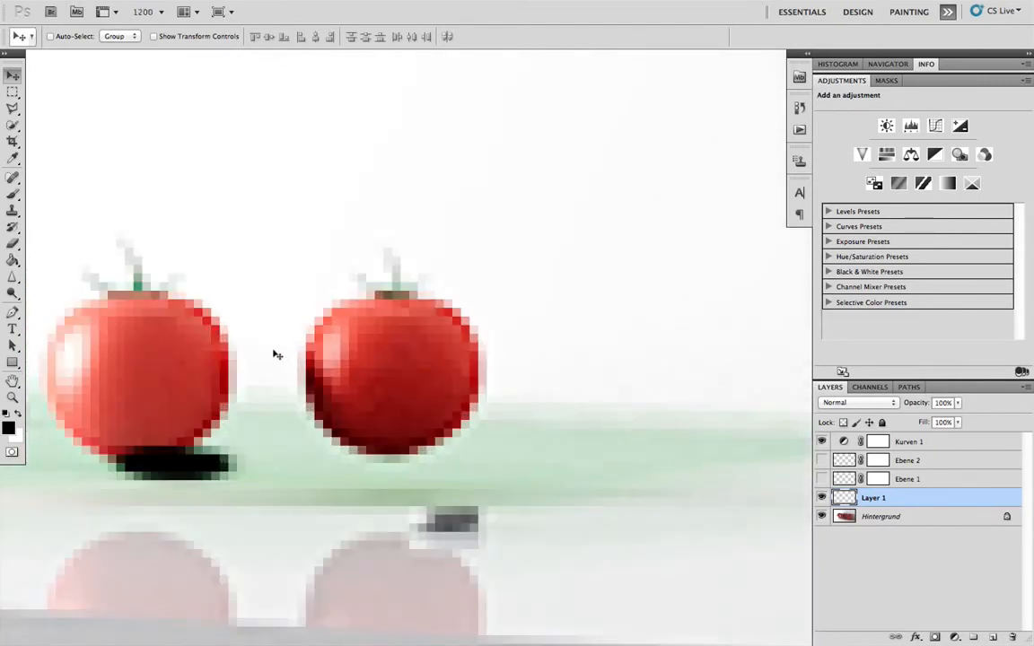
key("e")
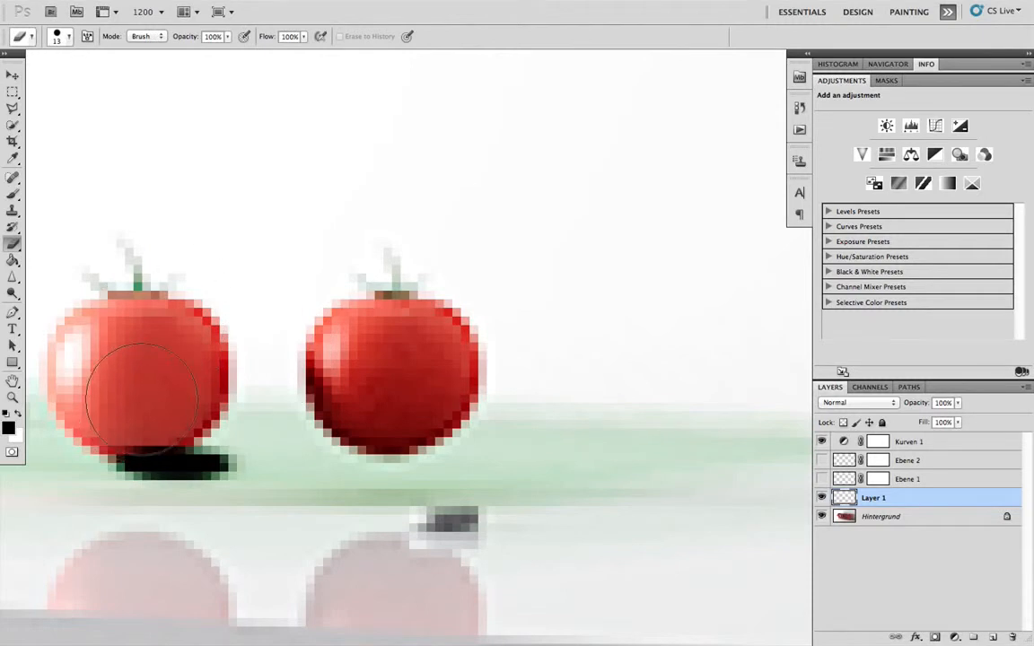
right_click(133, 404)
left_click_drag(188, 400, 197, 400)
left_click(294, 431)
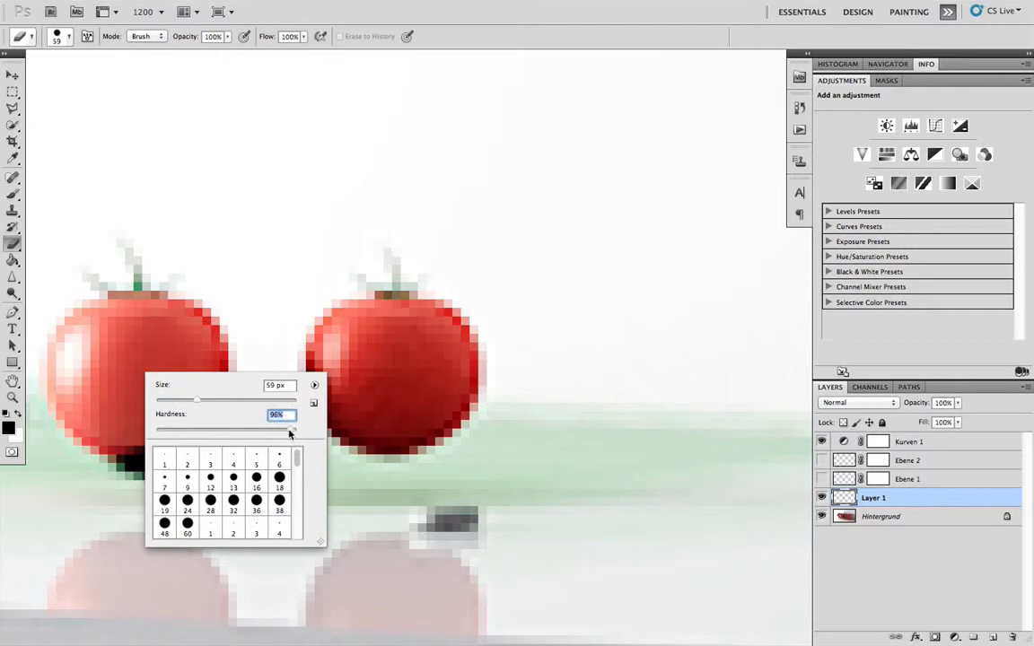
left_click_drag(197, 401, 157, 401)
key("Return")
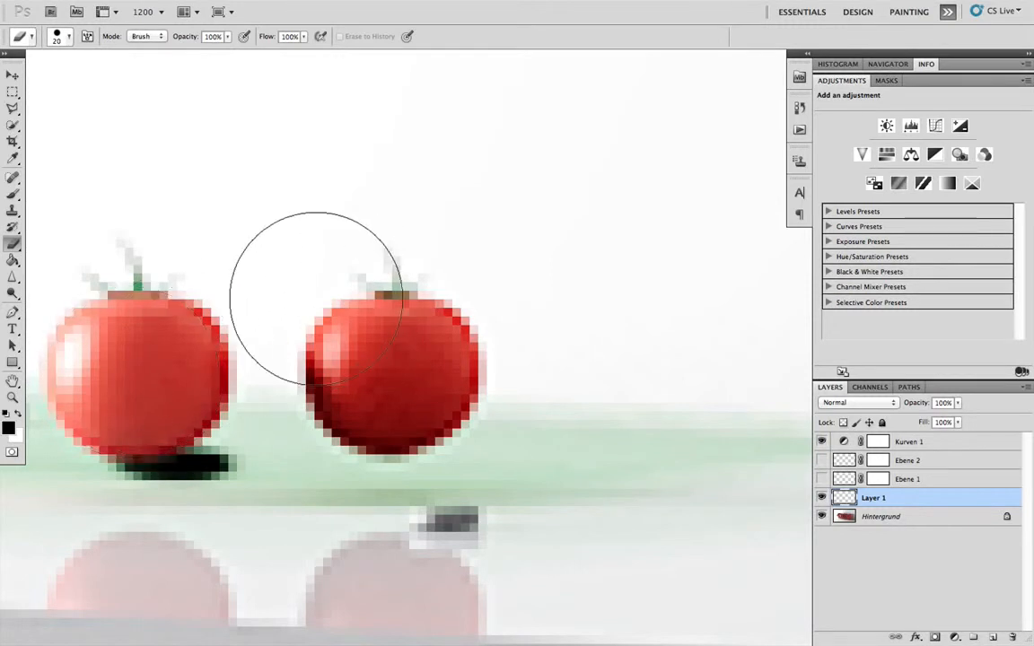
- Set the new shadow layer to Multiply blending at 35% opacity
left_click(887, 407)
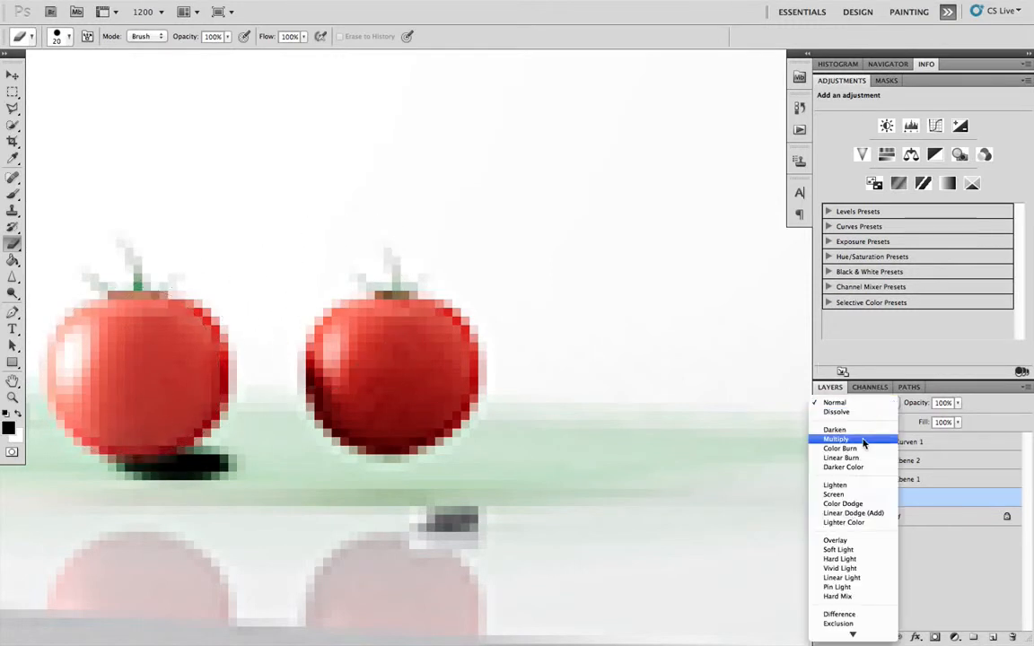
left_click(840, 439)
left_click(942, 403)
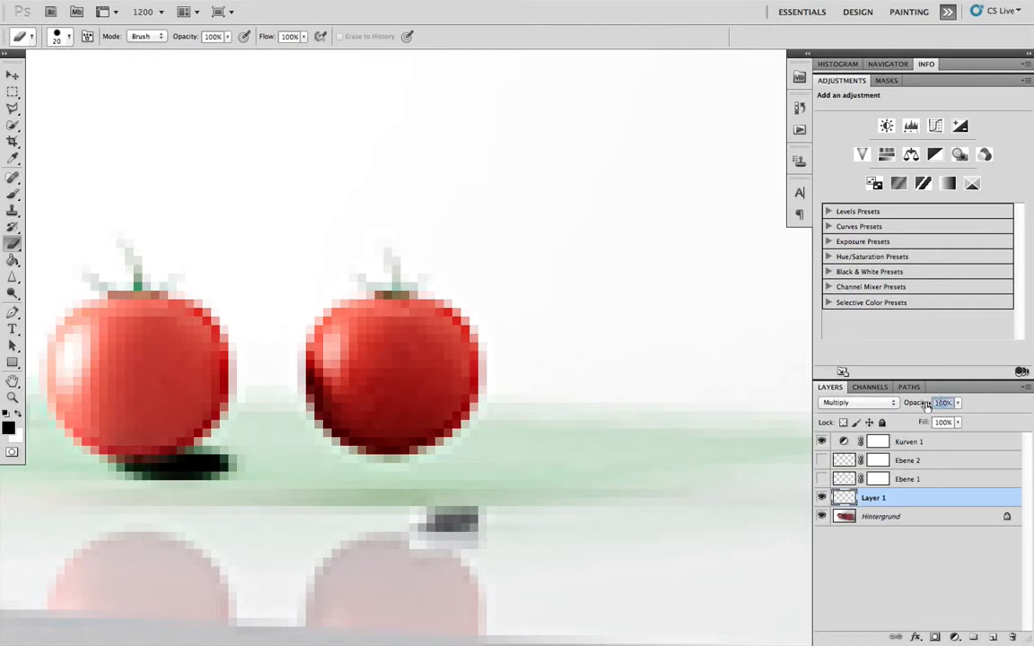
type("30")
key("Return")
left_click_drag(912, 403, 918, 404)
key("super+minus")
scroll(541, 339, "down", 6)
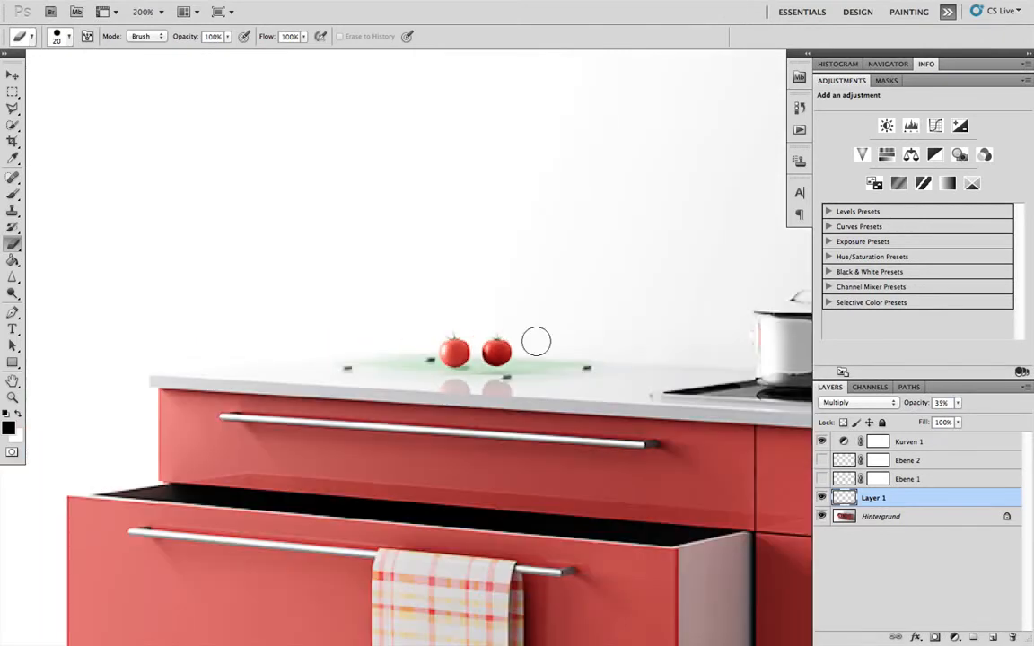
key("v")
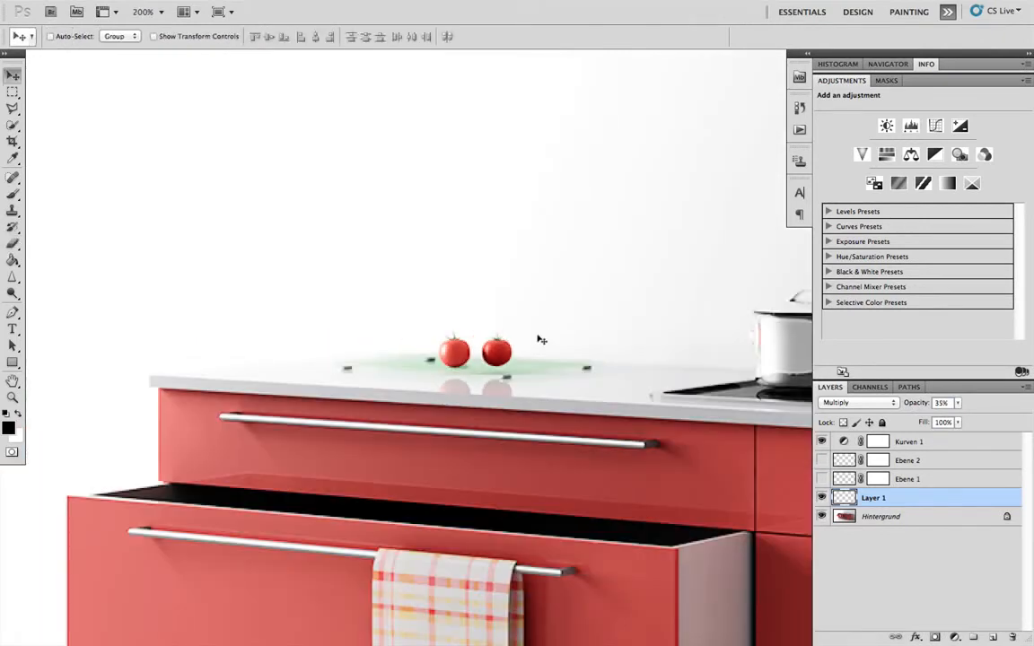
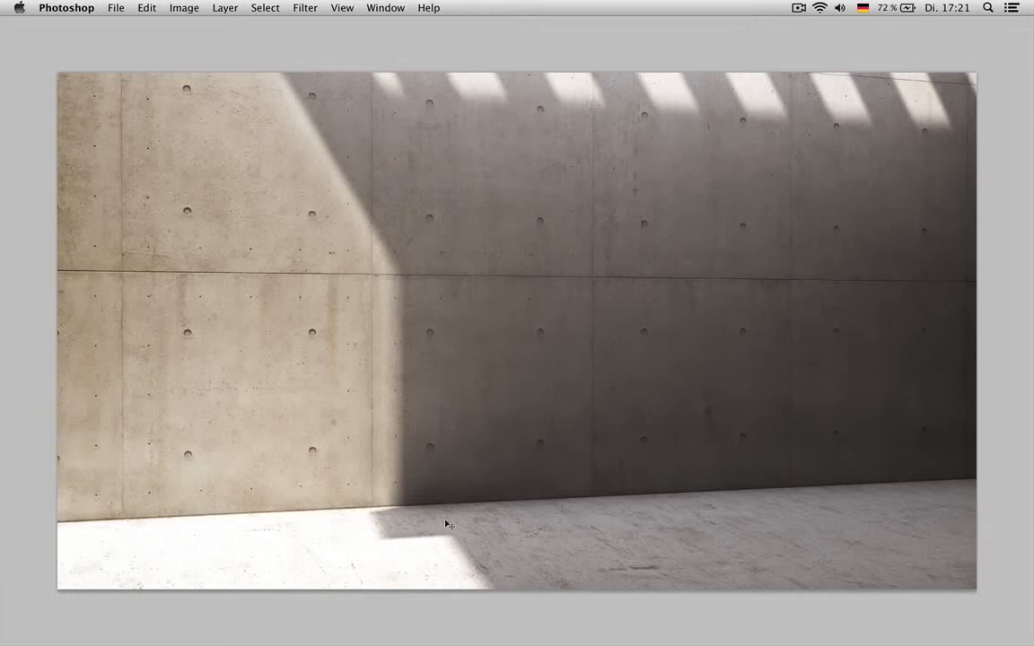
- Load the blue channel of the tree photo as a selection and invert it to isolate the tree
key("ctrl+Tab")
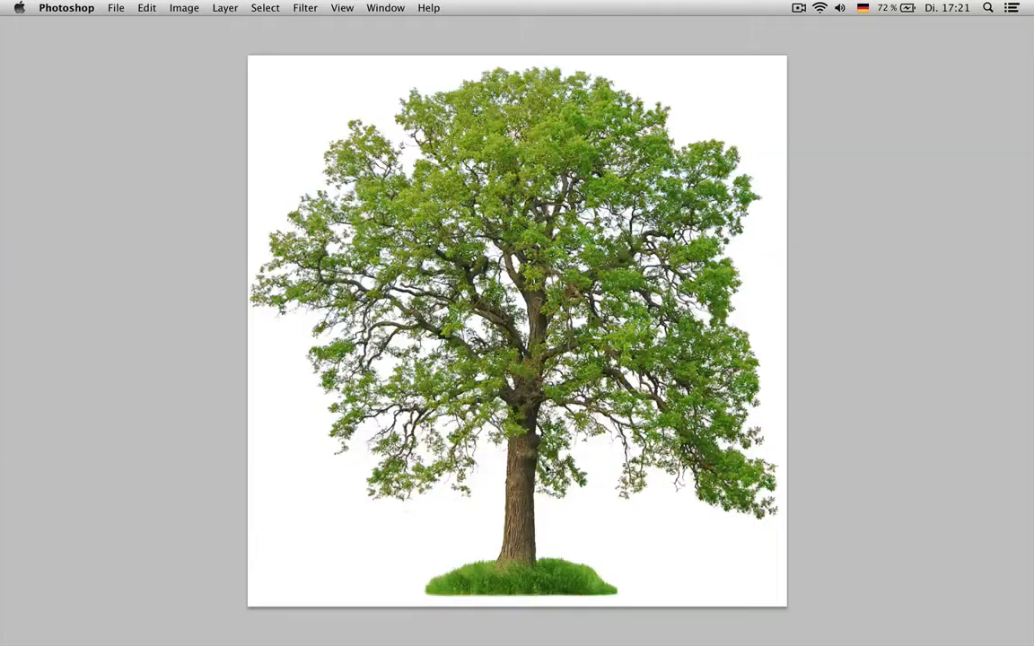
key("f")
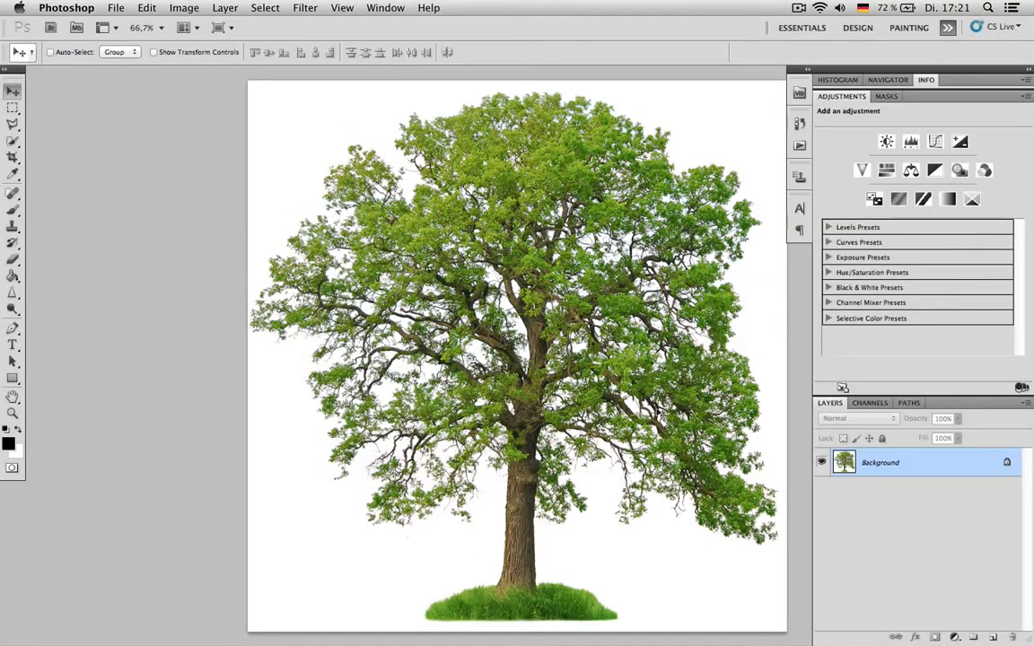
left_click(870, 403)
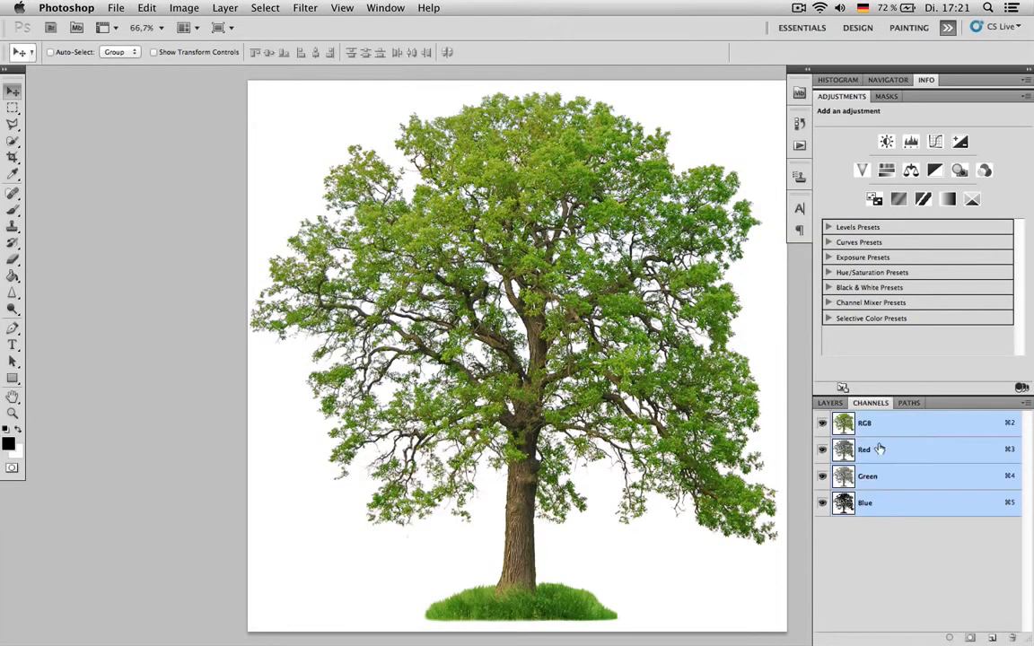
left_click(847, 506, "super")
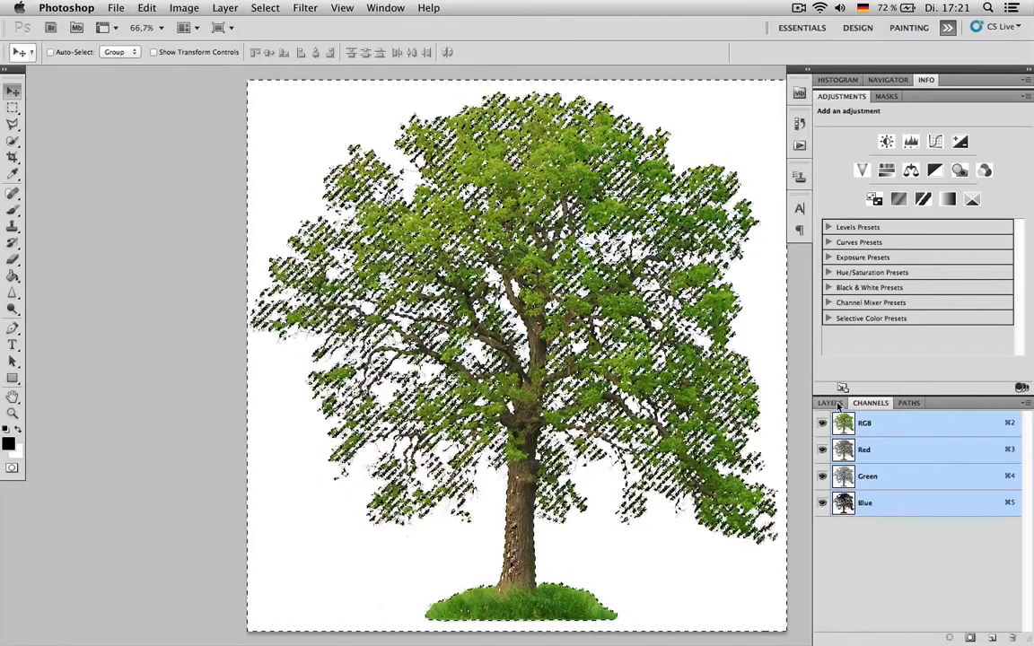
left_click(832, 404)
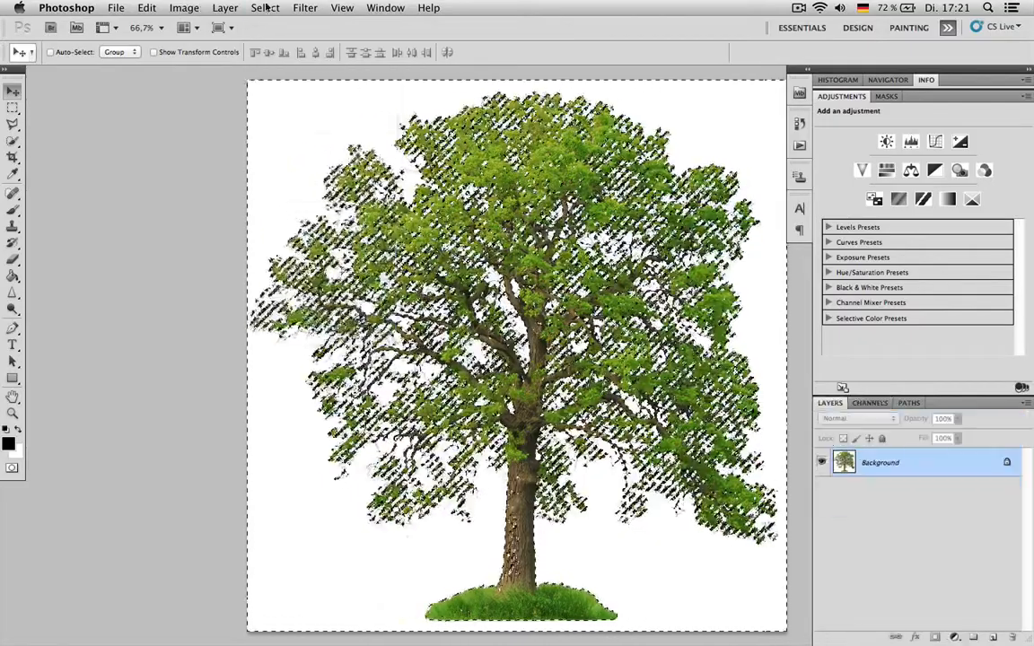
left_click(263, 8)
left_click(337, 66)
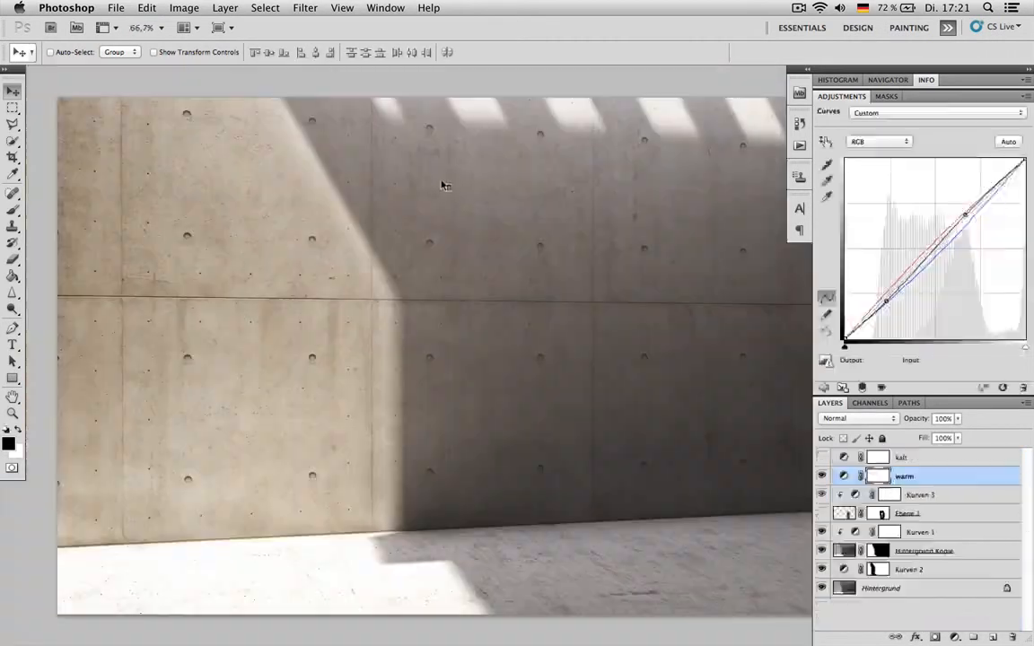
- Paste the copied tree into the concrete wall image as a new layer and move it onto the sunlit wall section
key("super+v")
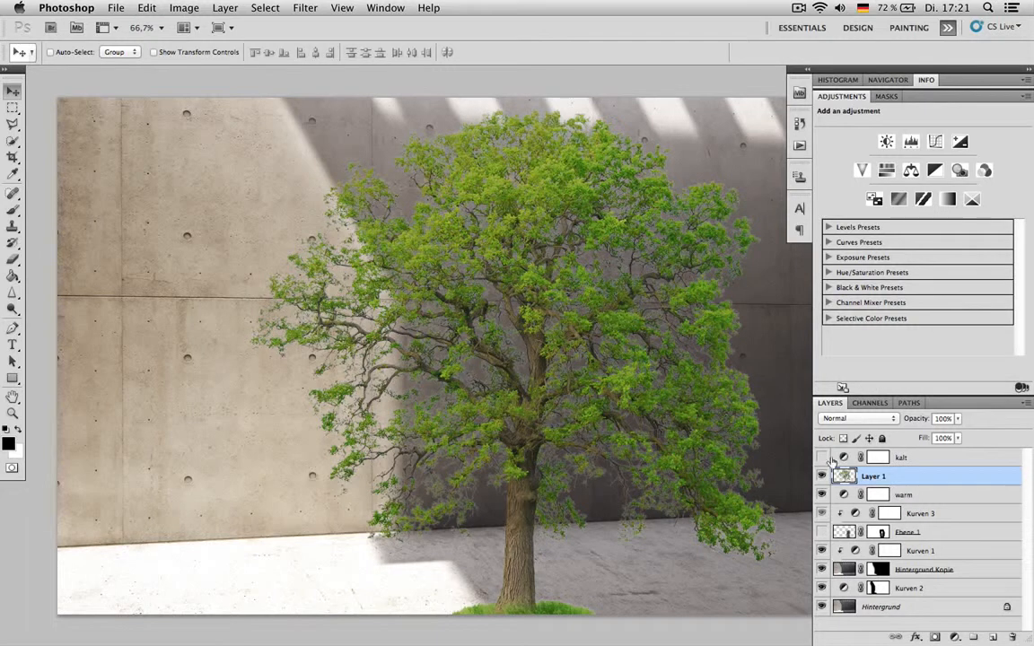
left_click_drag(498, 368, 86, 392)
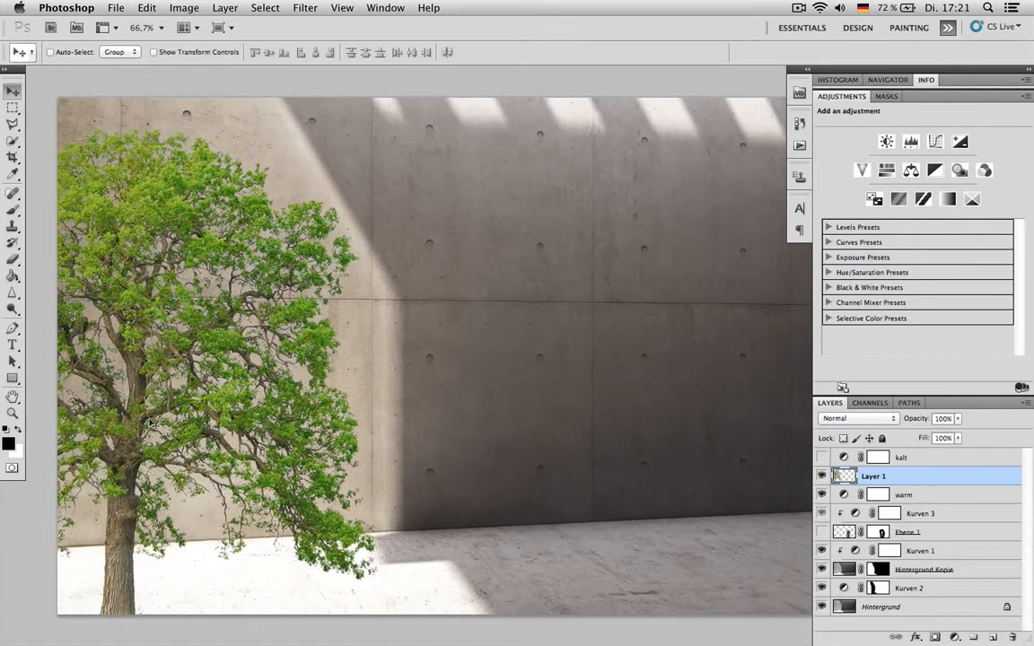
- Add a Color Overlay layer style to the tree layer in dark brown #3a3431
double_click(924, 478)
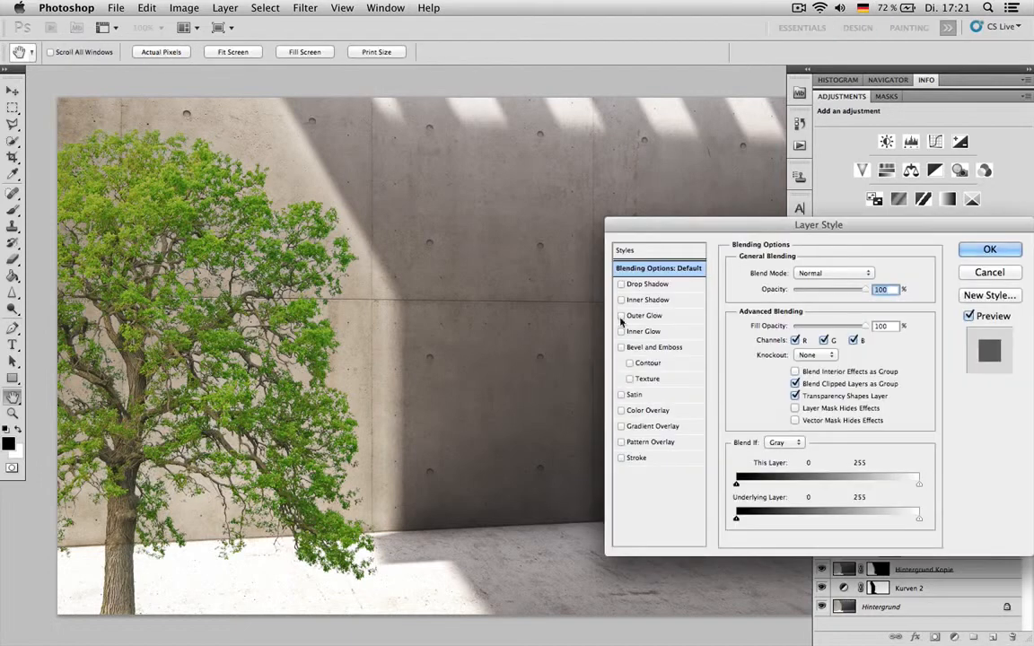
left_click(622, 410)
left_click(638, 410)
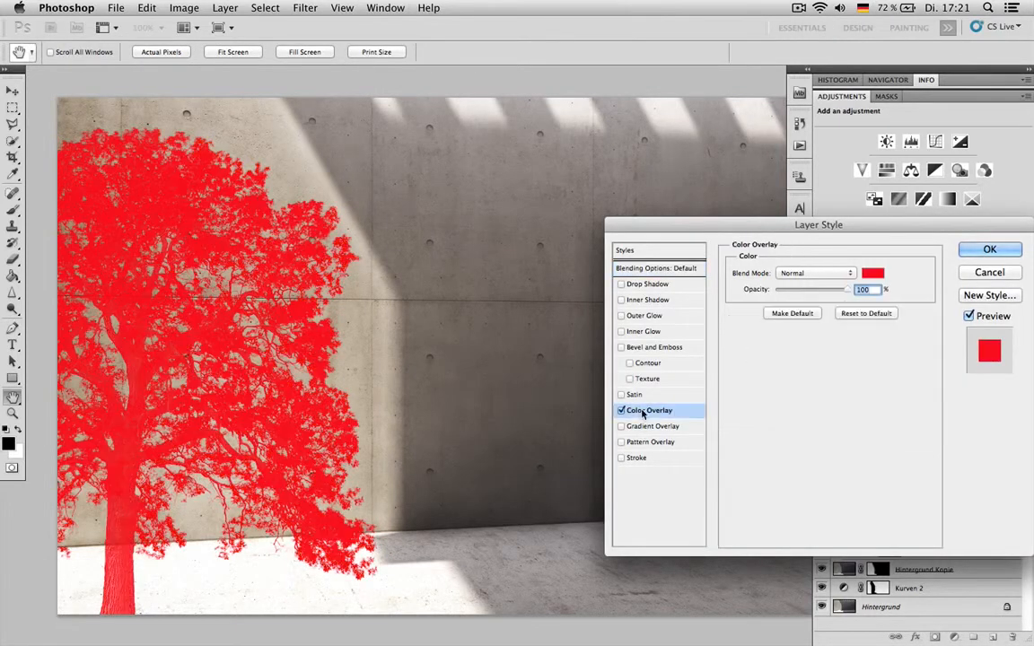
left_click(873, 273)
left_click(530, 222)
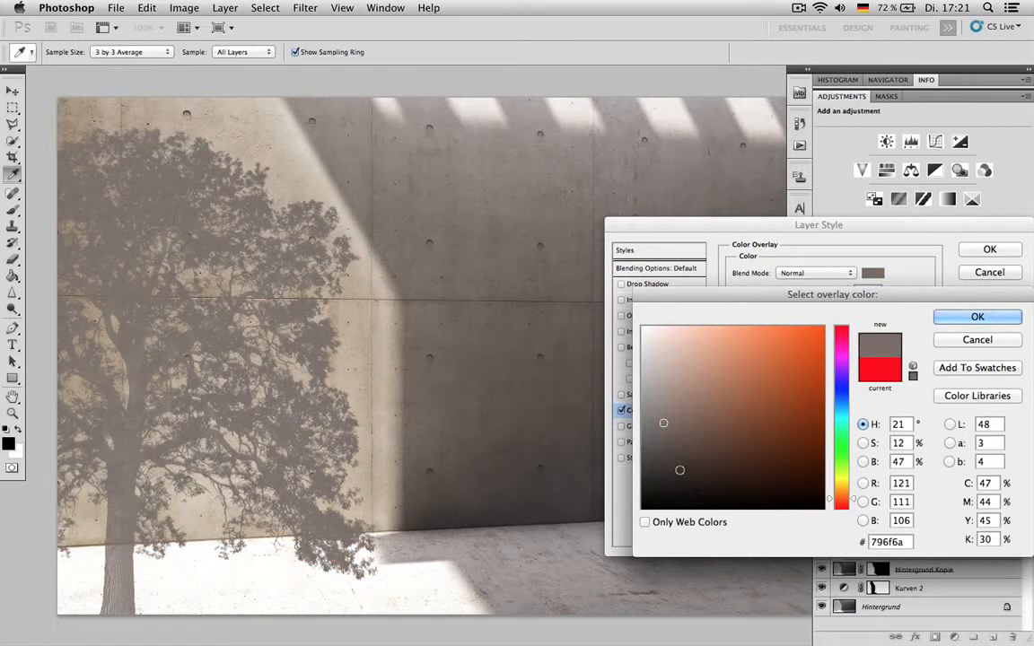
left_click(670, 467)
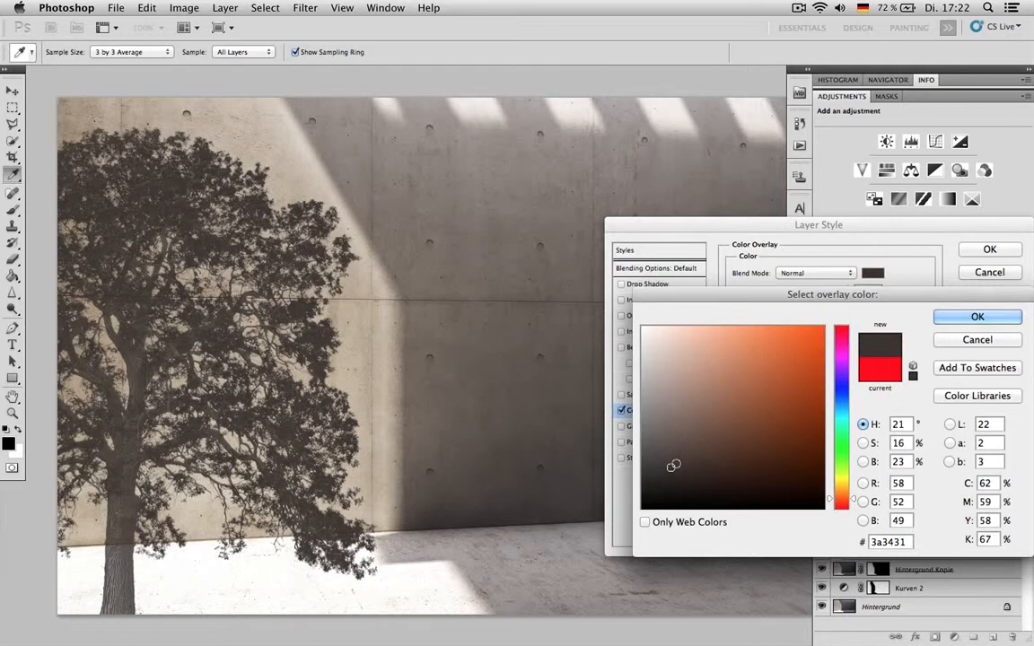
left_click(978, 316)
left_click(990, 249)
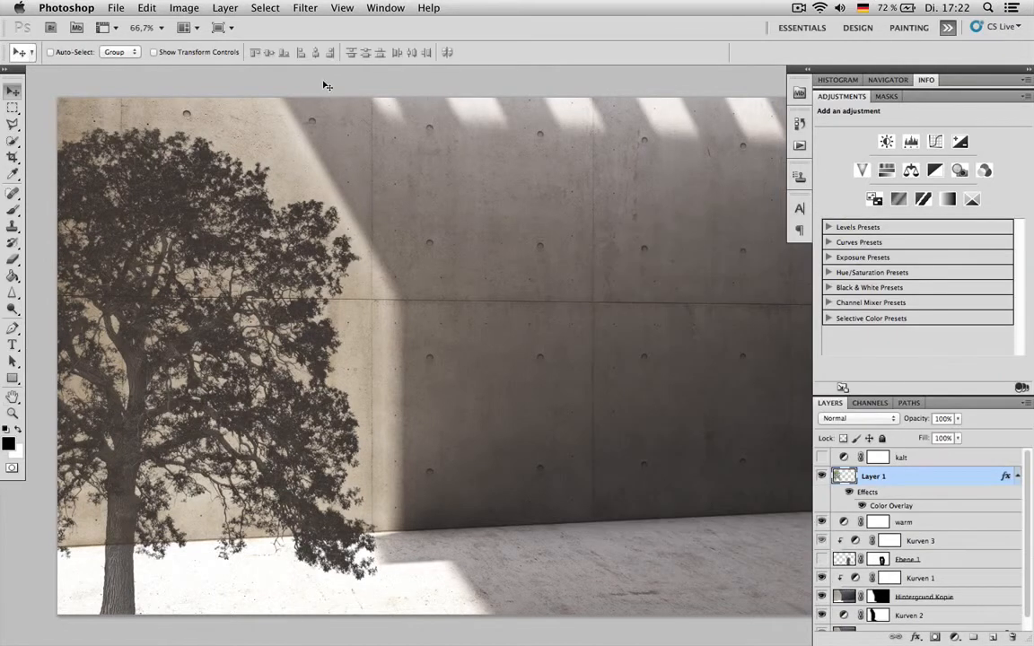
- Soften the tree silhouette with a Gaussian Blur and lower its layer opacity to 81%
left_click(304, 8)
mouse_move(377, 161)
left_click(512, 215)
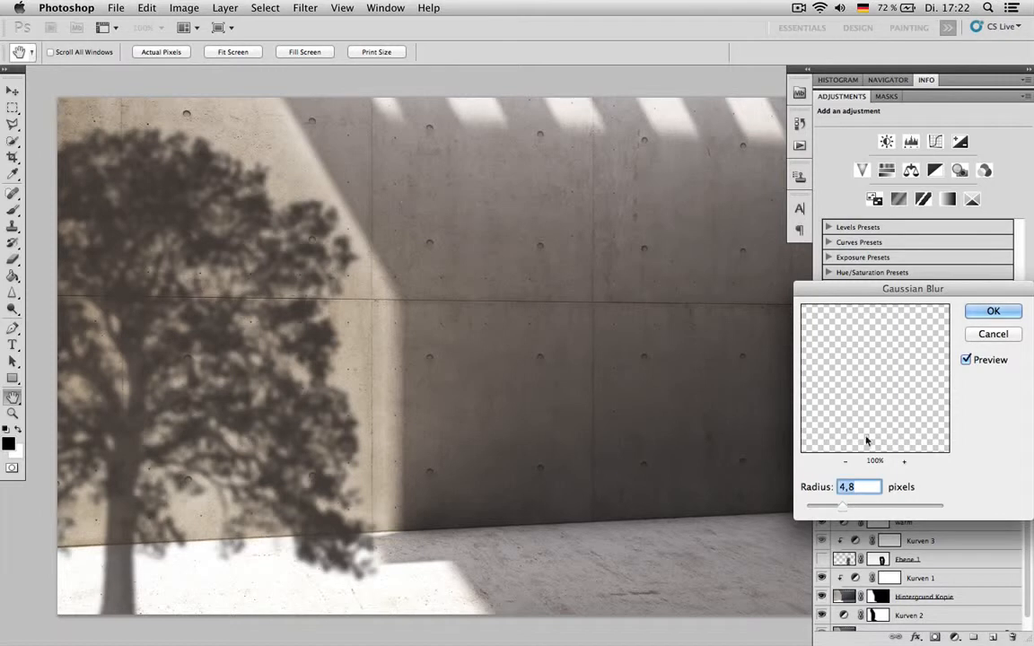
left_click(862, 507)
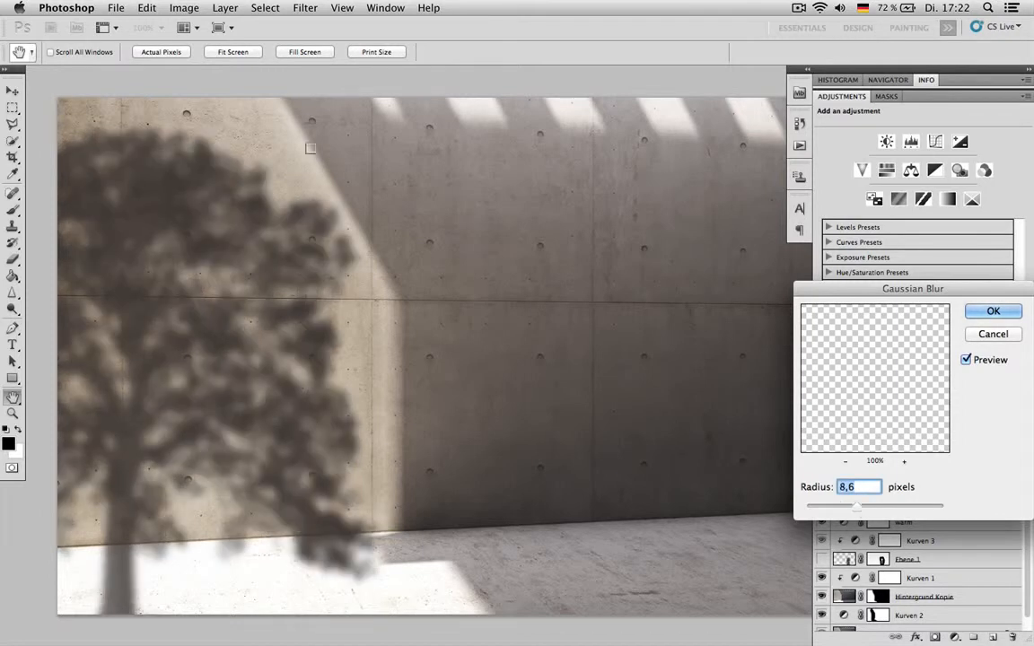
mouse_move(857, 508)
left_mouse_down()
mouse_move(872, 508)
mouse_move(855, 512)
left_mouse_up()
left_click(997, 315)
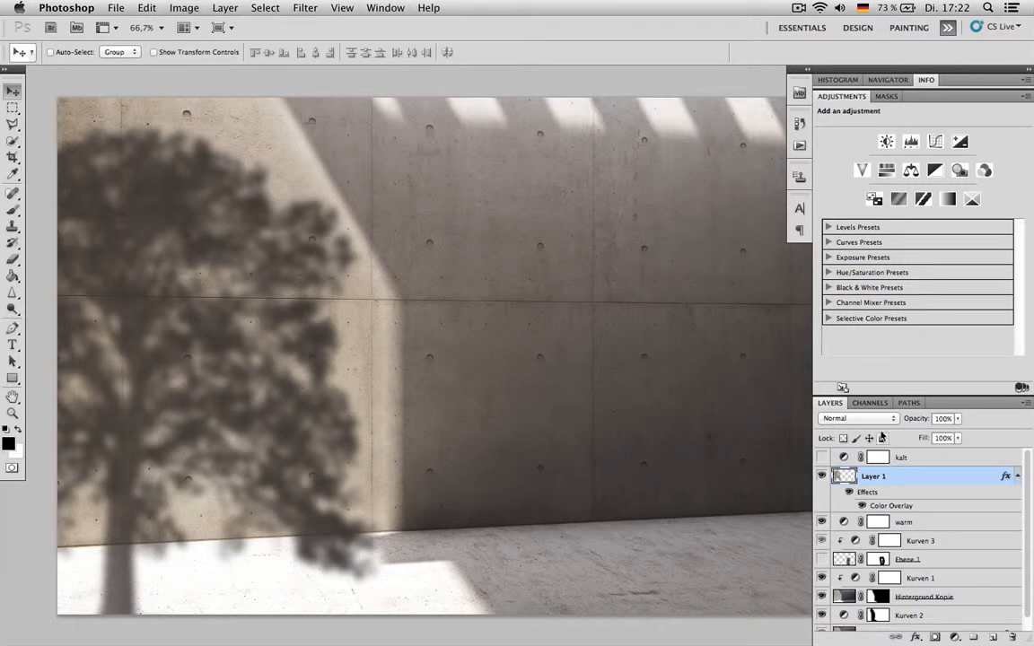
left_click_drag(917, 420, 919, 422)
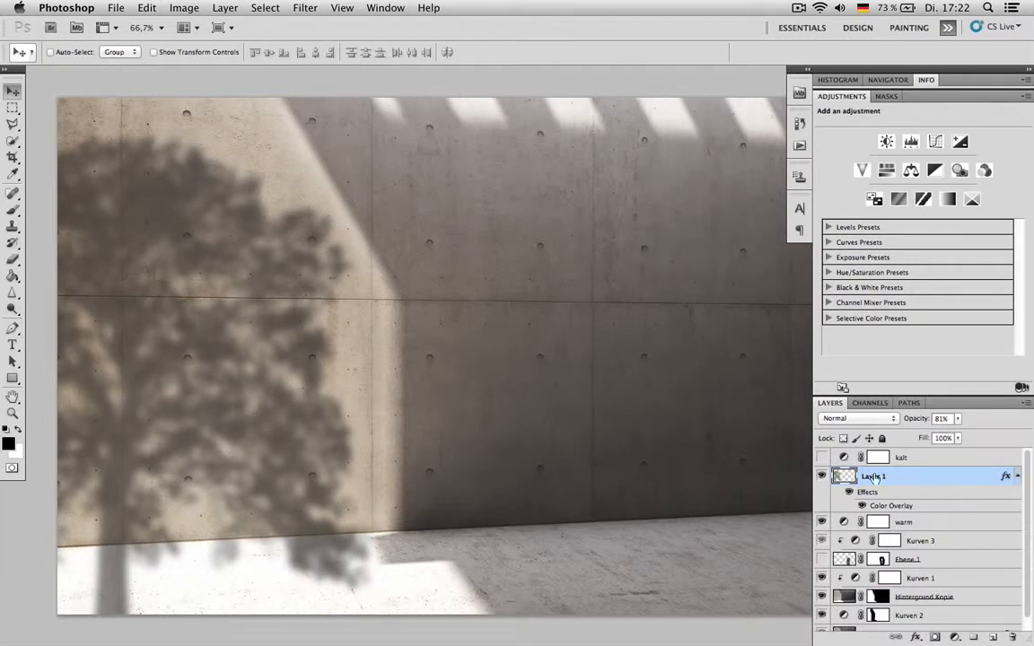
- Recolor the tree shadow's Color Overlay, trying dark blue tones before choosing a dark reddish brown
double_click(888, 505)
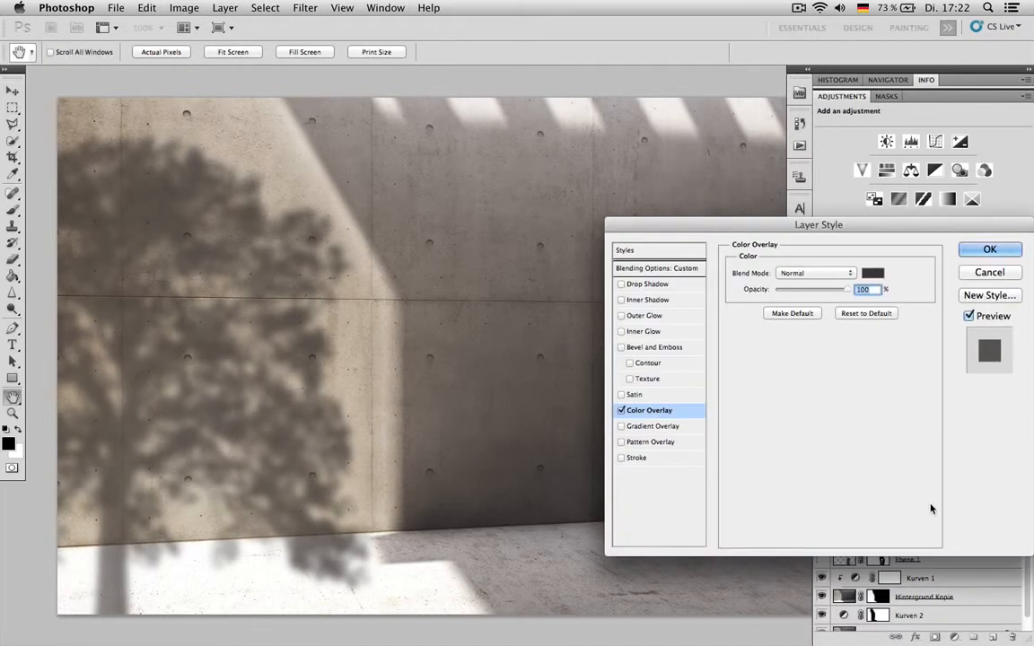
left_click(873, 273)
left_click(709, 458)
left_click_drag(708, 460, 704, 463)
left_click(844, 404)
left_click(715, 431)
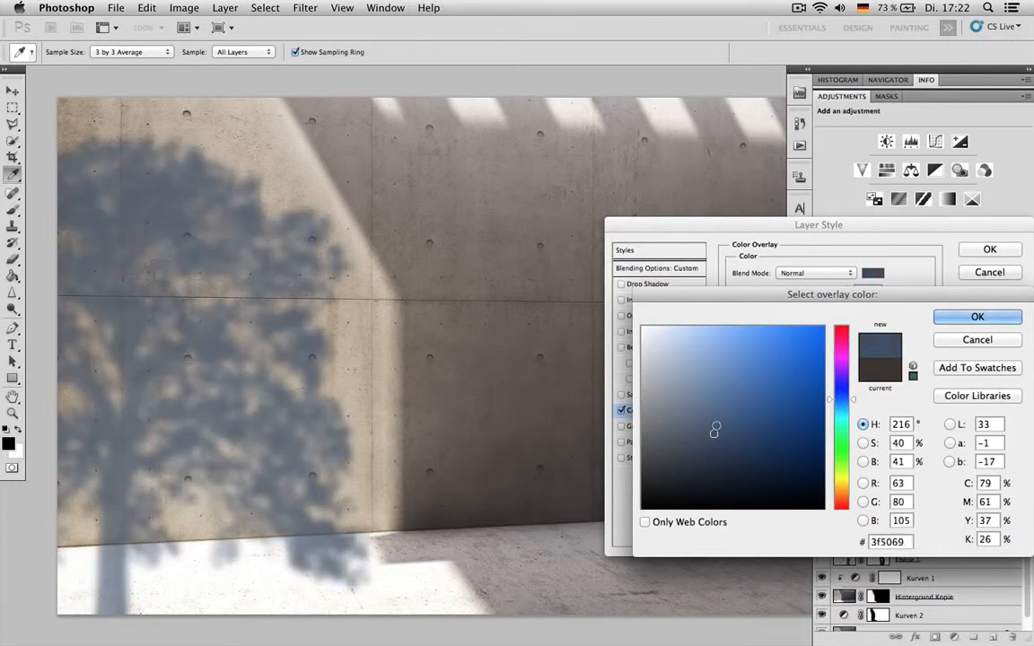
left_click(688, 475)
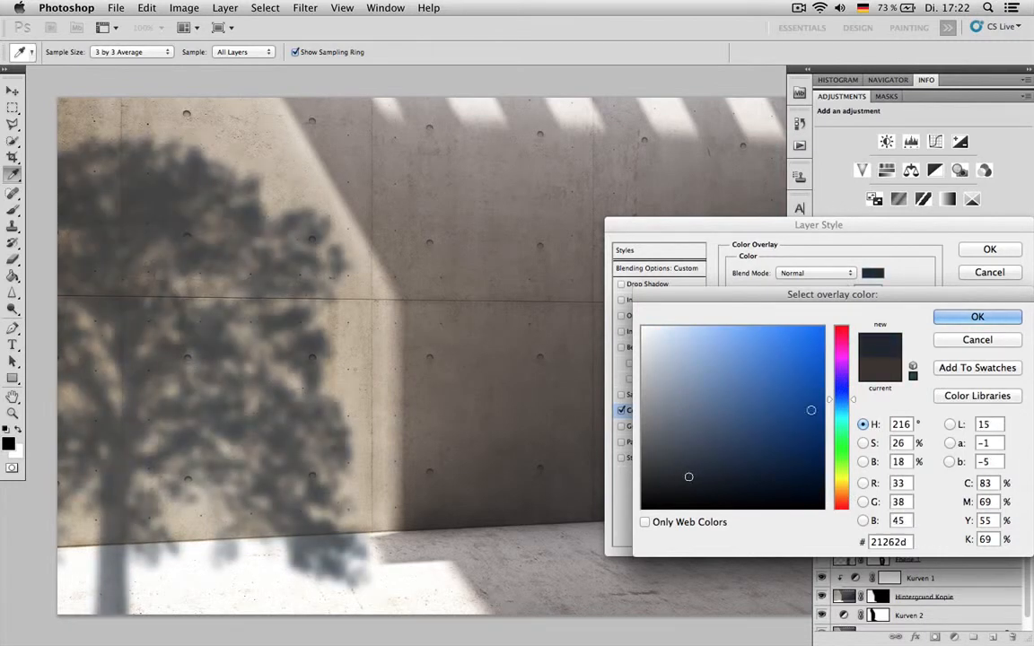
left_click_drag(844, 468, 844, 495)
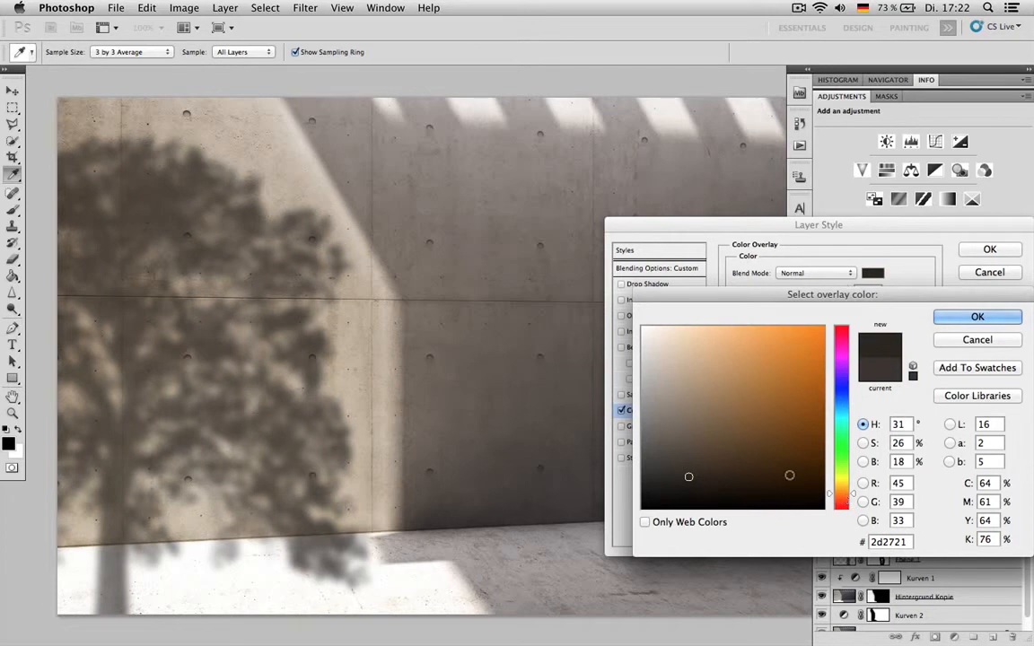
left_click(696, 467)
left_click(844, 501)
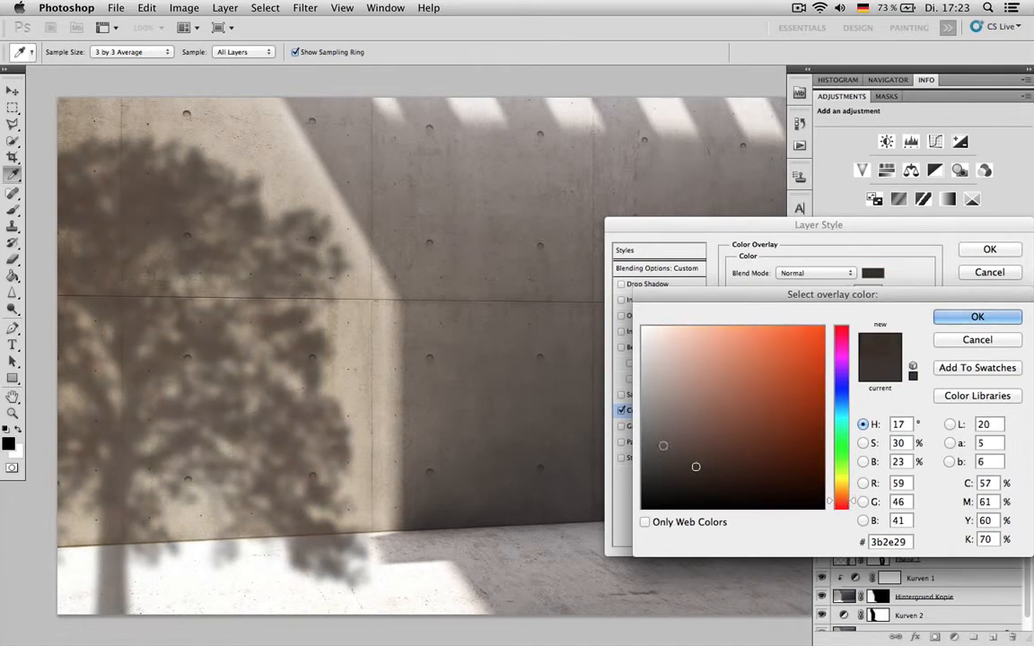
left_click(698, 468)
left_click(979, 317)
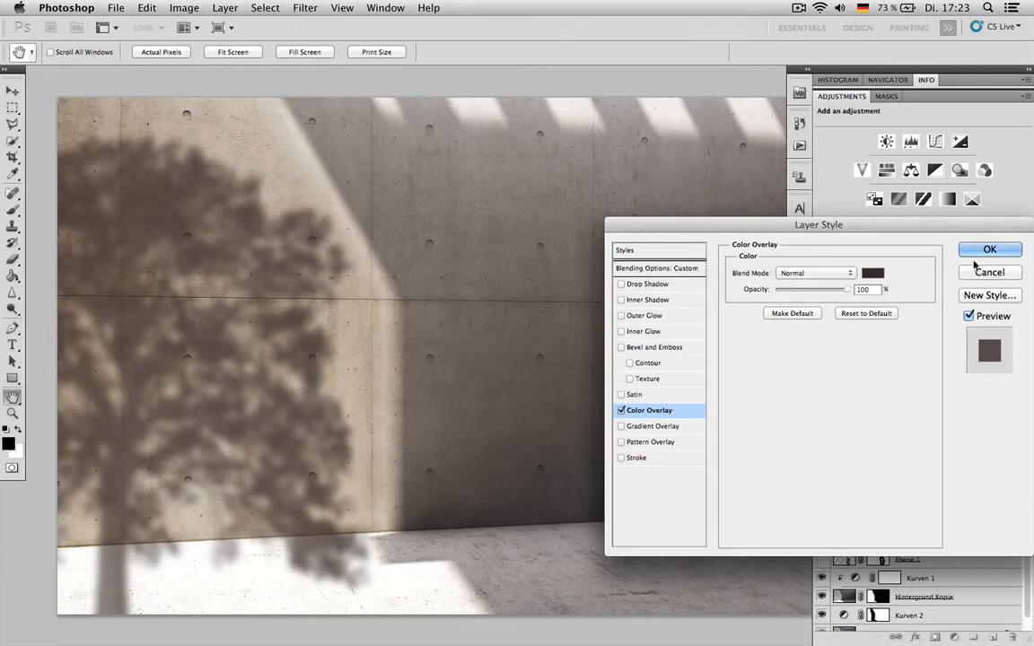
key("Return")
- Select the part of the tree shadow lying on the floor with a polygonal lasso along the wall's base
key("l")
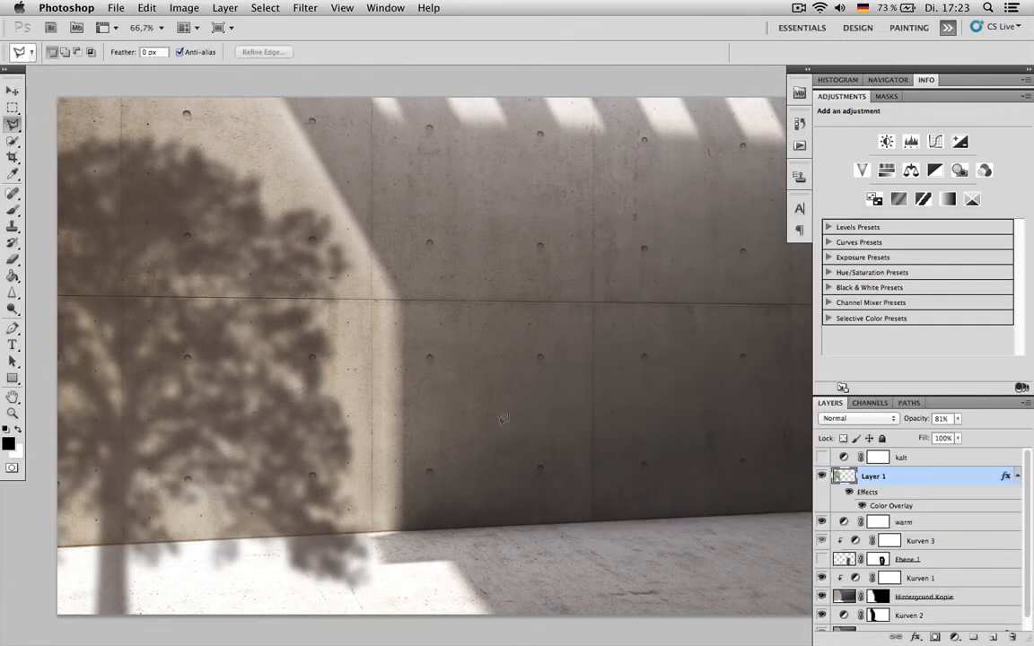
left_click(389, 530)
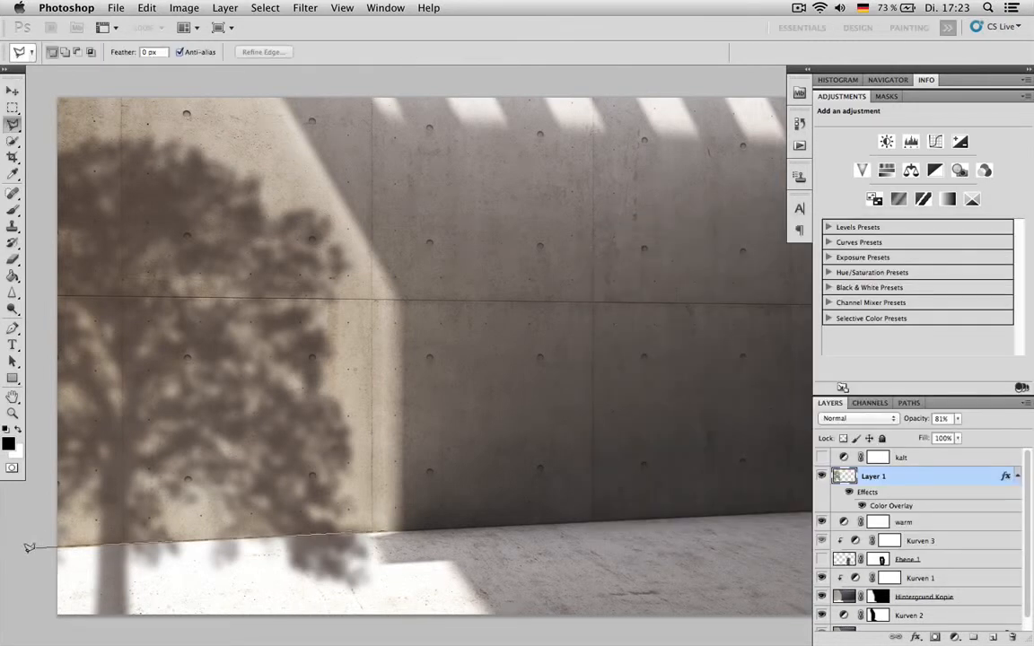
left_click(34, 550)
left_click(45, 624)
left_click(390, 607)
left_click(396, 510)
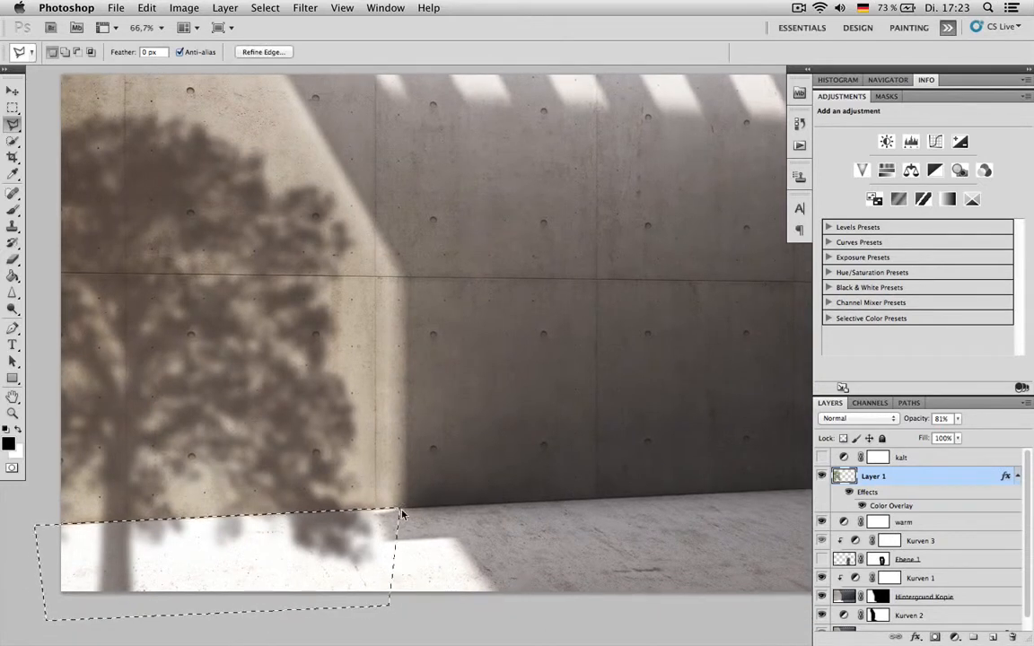
- Skew the selected floor shadow about -23° horizontally, scale its height to 91.1%, and deselect
key("ctrl+t")
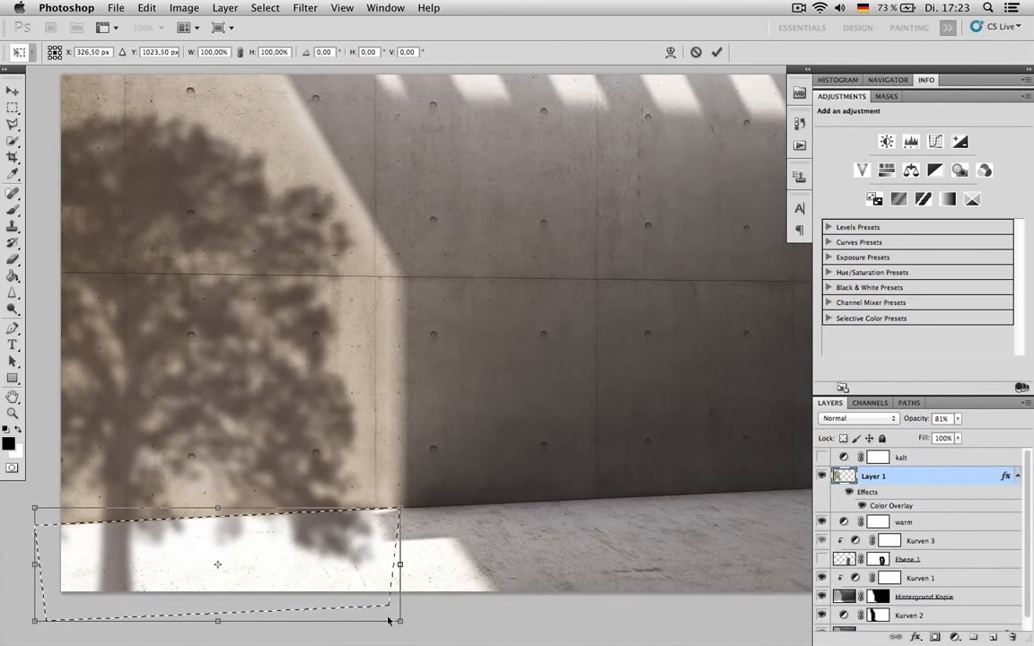
left_click_drag(218, 621, 173, 613)
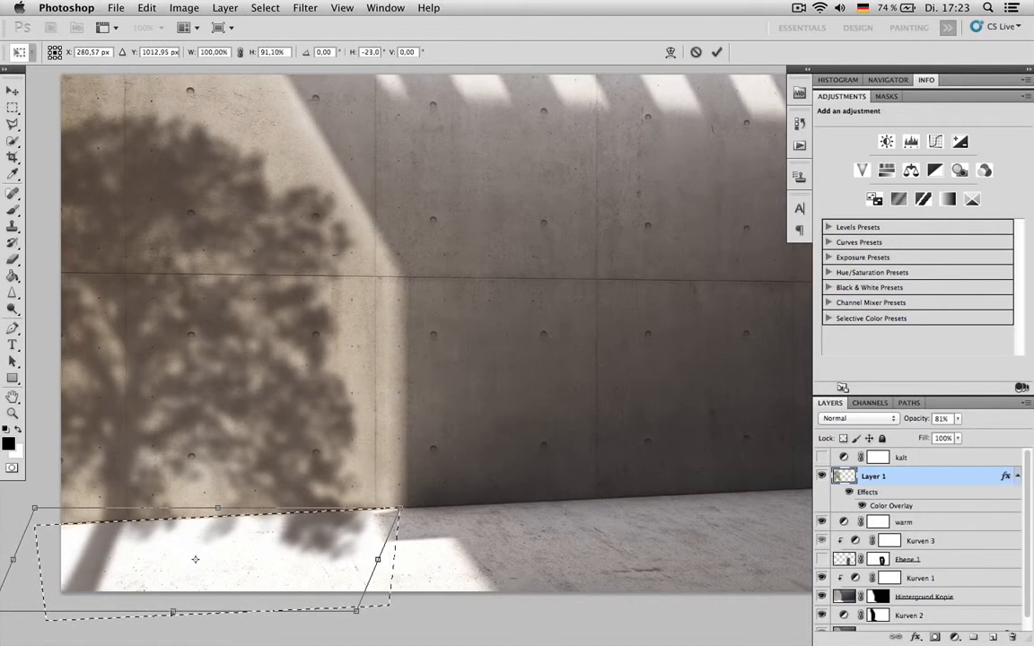
key("Return")
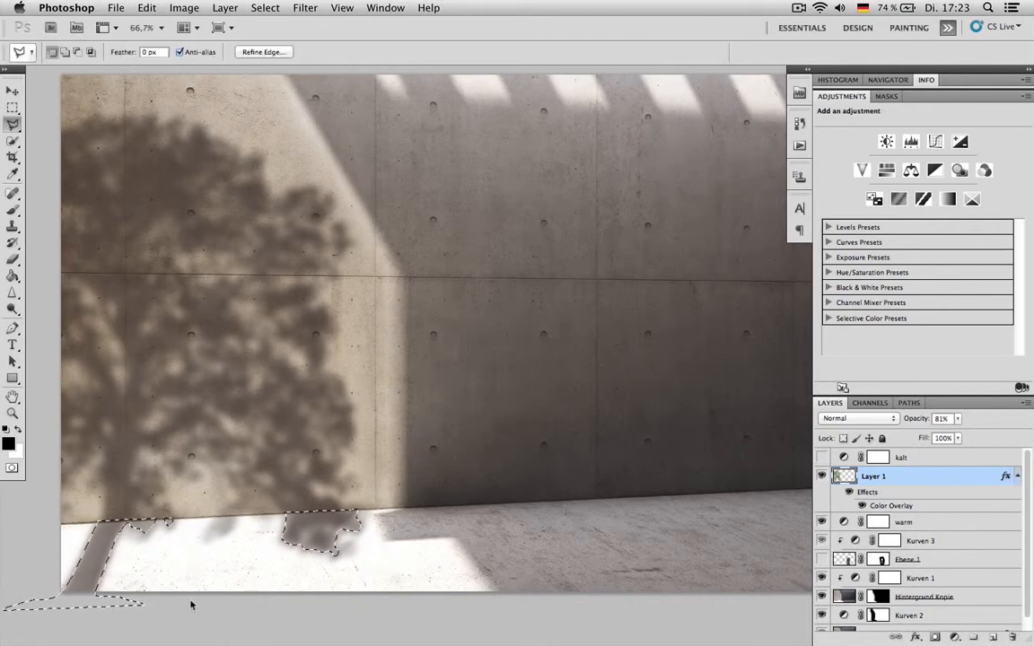
key("super+d")
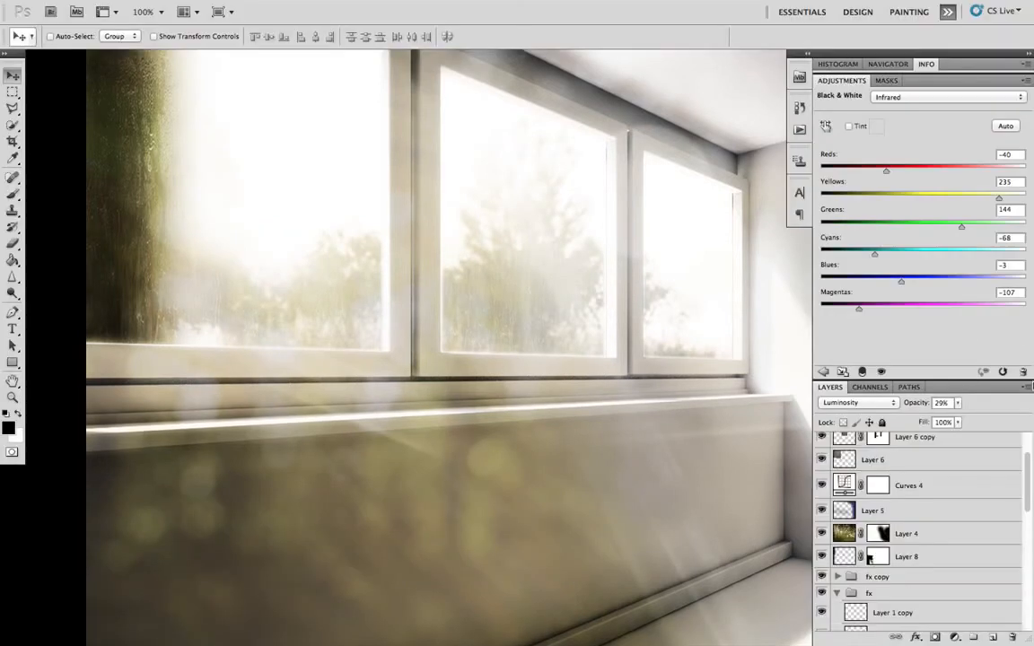
- Hide the Black & White 1, Layer 6 copy 2, Layer 6 copy, Layer 6, Curves 4 and Layer 5 layers
left_click_drag(678, 384, 607, 372)
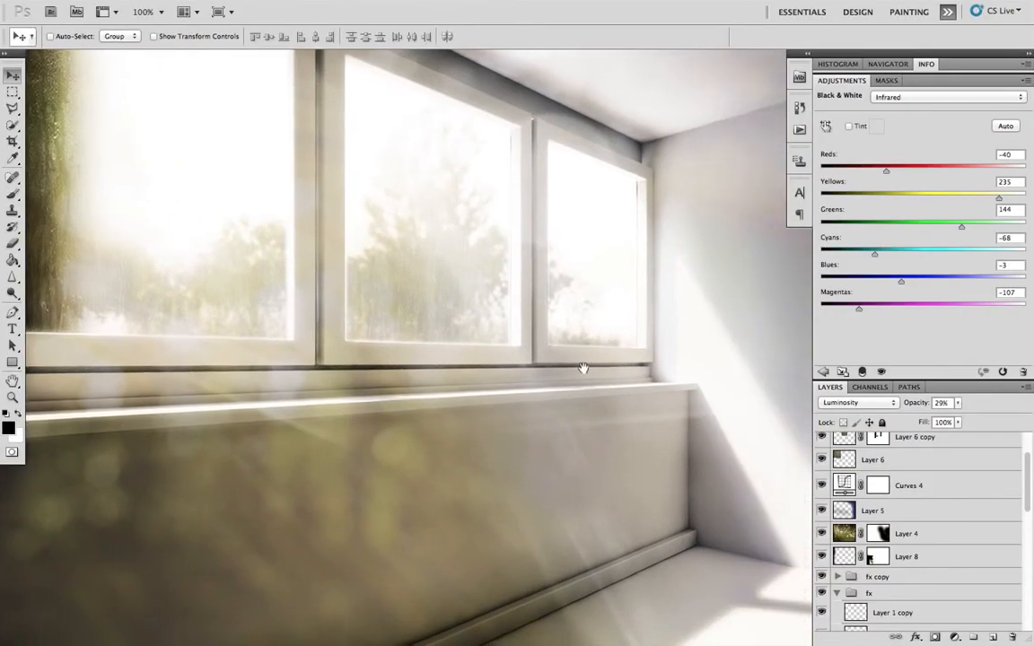
scroll(1001, 472, "up", 2)
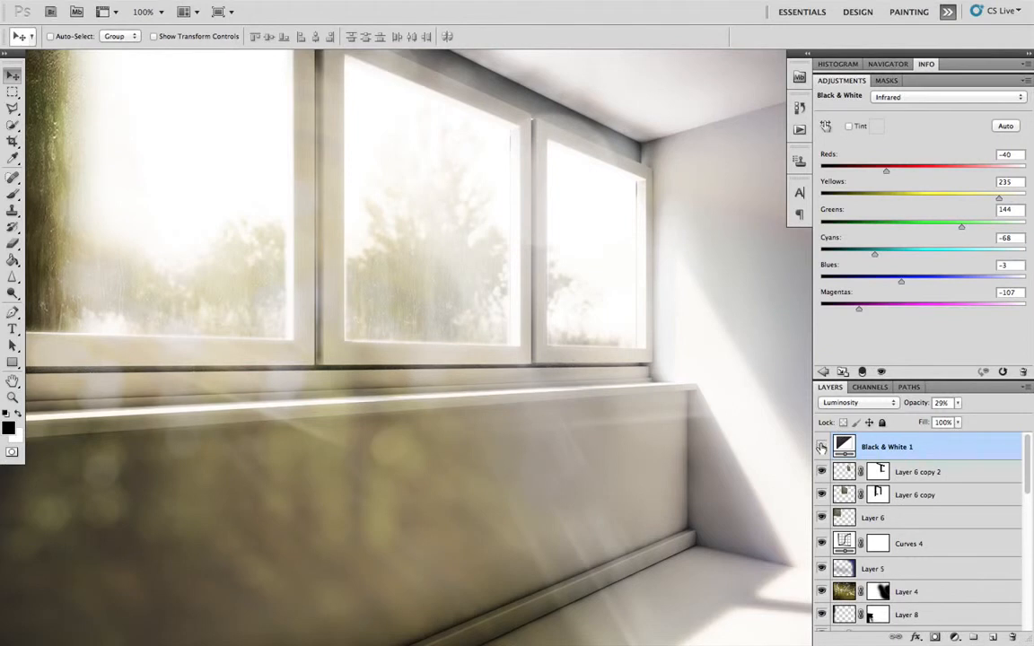
left_click(821, 447)
left_click(822, 471)
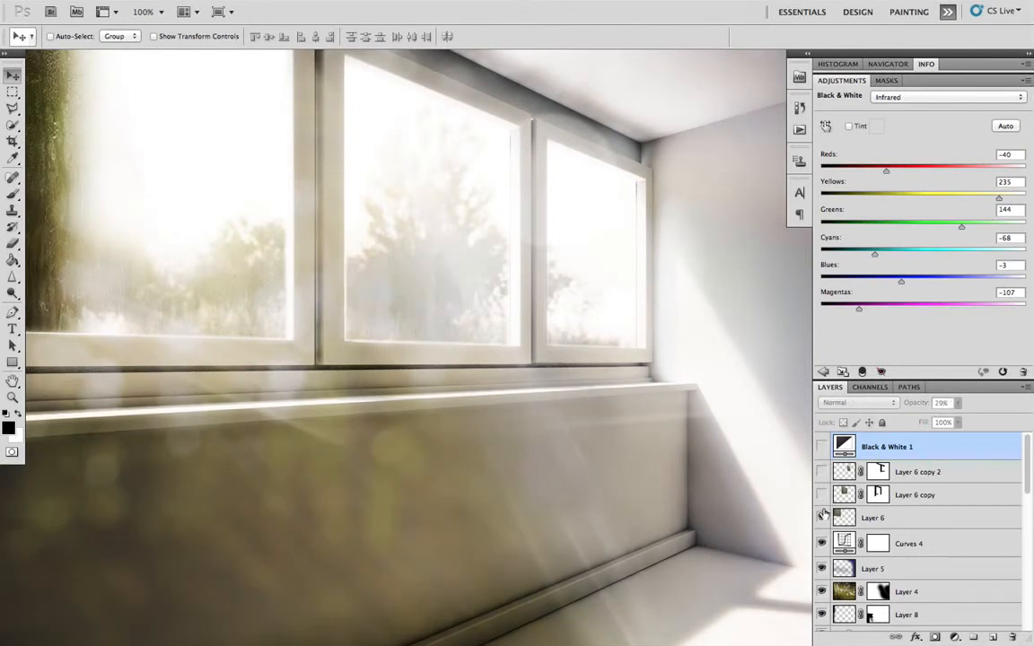
left_click(822, 495)
left_click(821, 518)
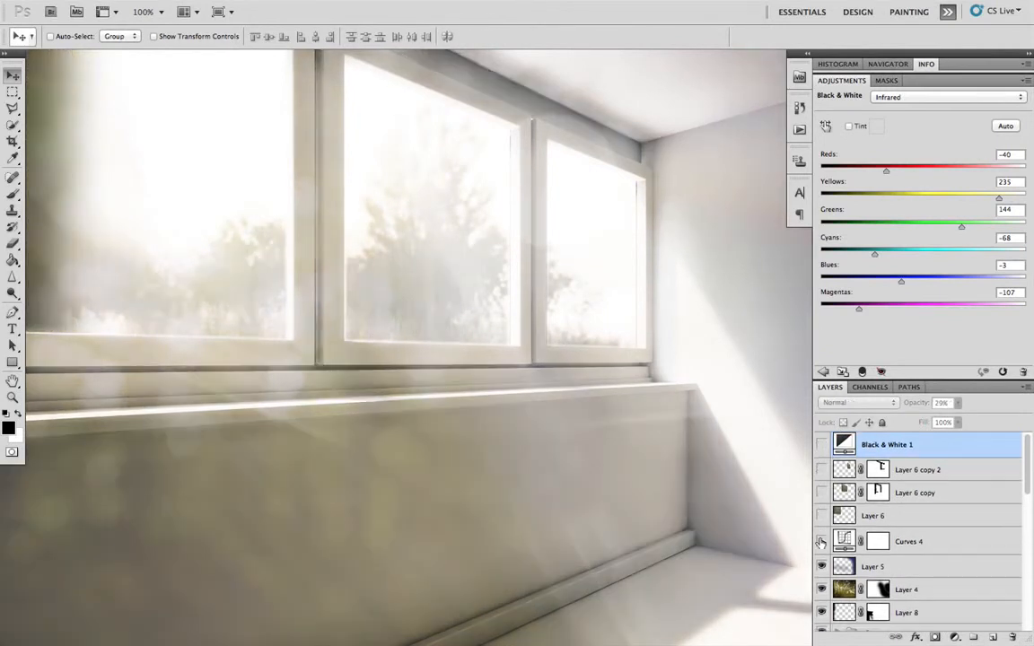
left_click(822, 543)
scroll(822, 552, "down", 1)
scroll(822, 555, "down", 2)
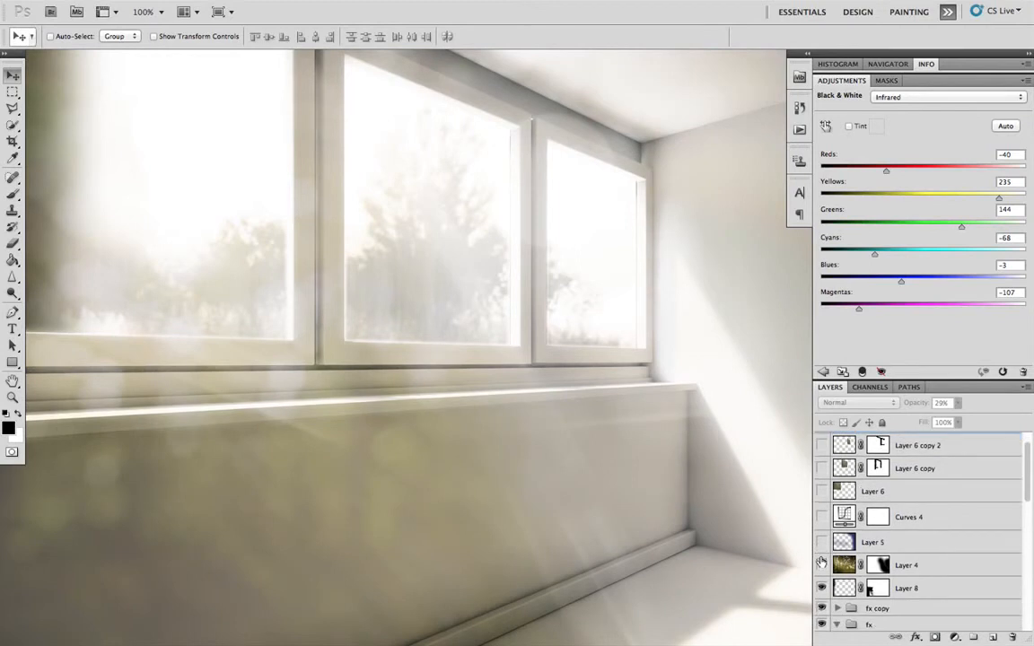
- Hide Layer 4, Layer 8 and the fx copy group, and collapse and hide the fx group
left_click(821, 564)
left_click(822, 587)
scroll(823, 587, "down", 1)
scroll(823, 588, "down", 4)
left_click(823, 527)
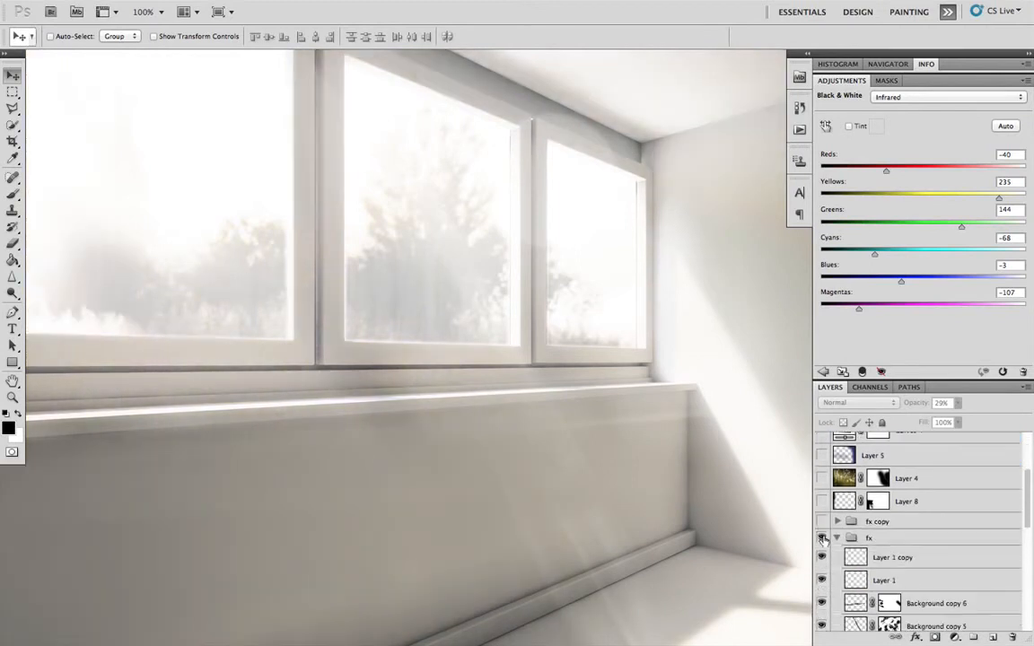
left_click(838, 539)
left_click(823, 539)
scroll(831, 535, "down", 1)
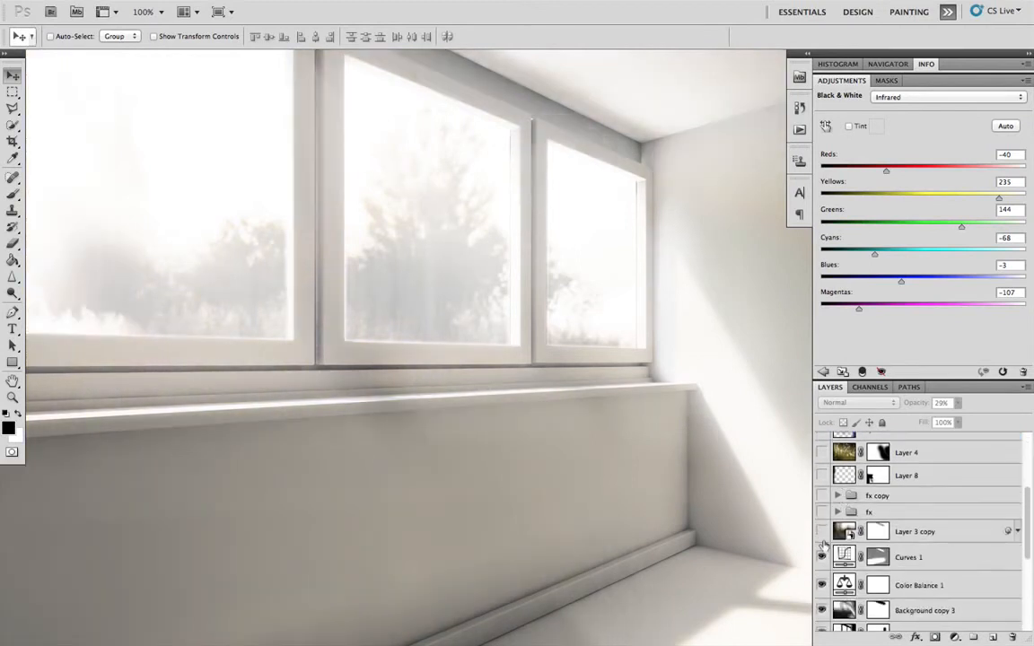
- Hide Layer 3 copy, Curves 1, Color Balance 1, Background copy 3 and Background copy 2
left_click(821, 532)
left_click(821, 557)
left_click(823, 585)
scroll(844, 553, "down", 3)
left_click(823, 549)
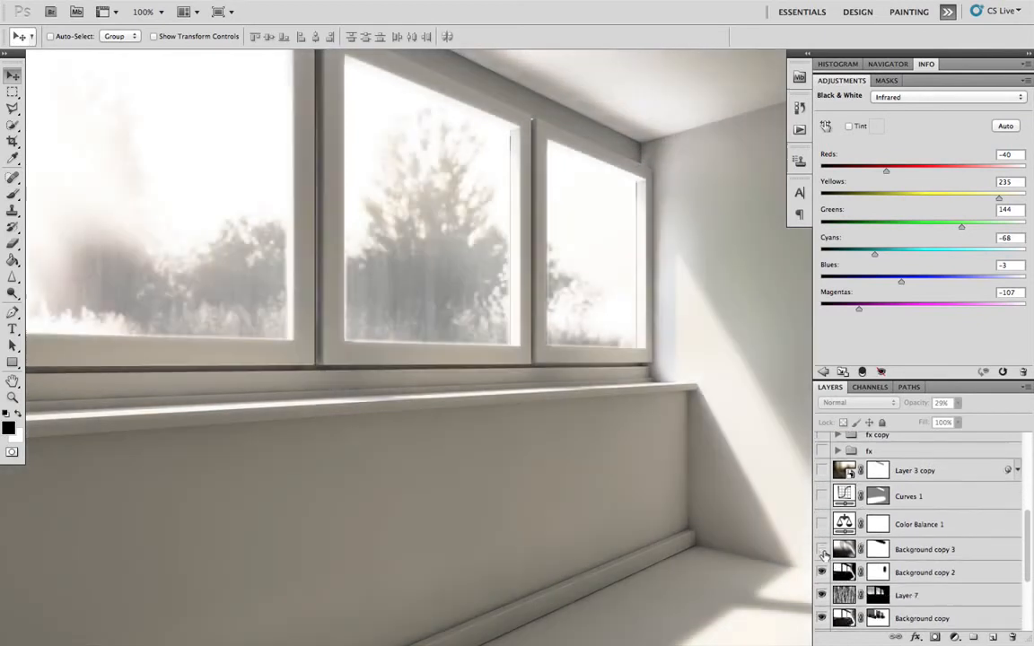
left_click(823, 572)
scroll(823, 566, "down", 2)
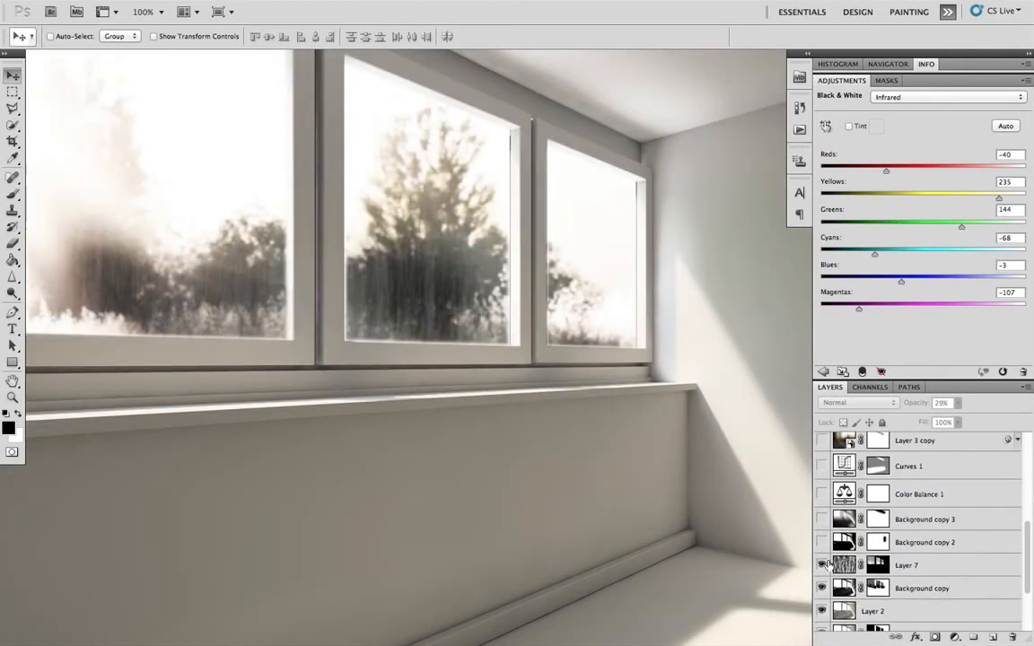
- Hide Layer 7, Background copy and Layer 2
left_click(824, 565)
scroll(839, 561, "down", 2)
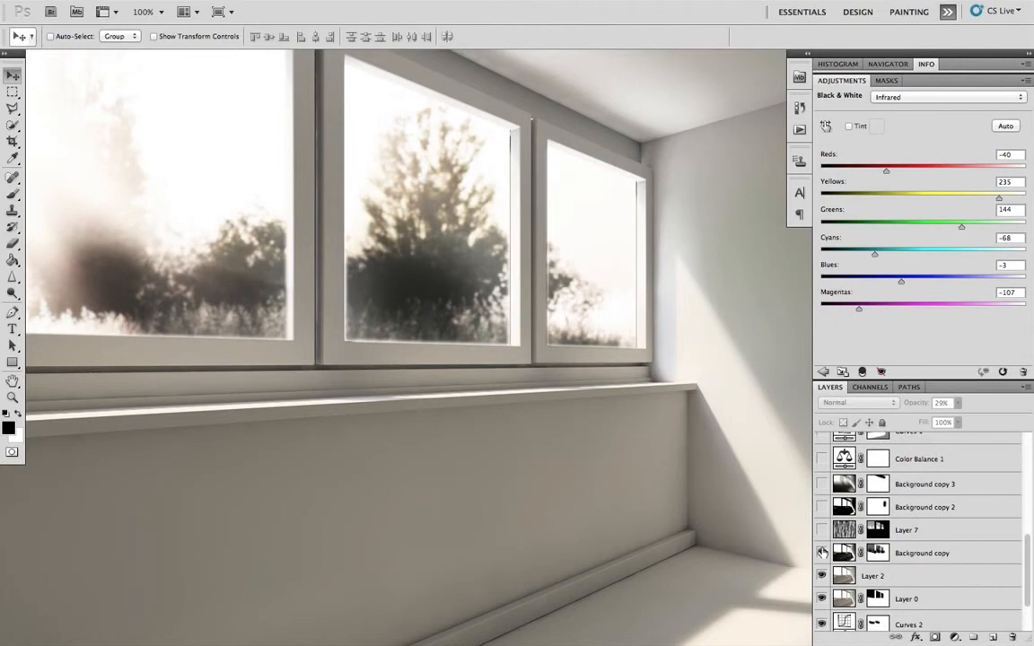
left_click(823, 553)
scroll(822, 557, "down", 2)
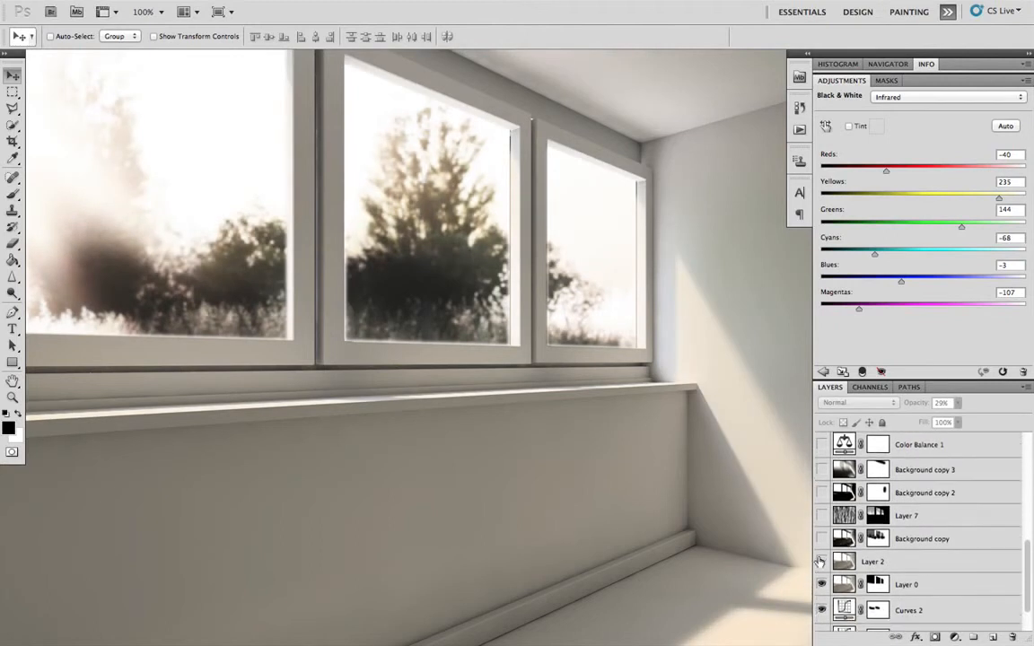
left_click(822, 562)
scroll(822, 562, "down", 2)
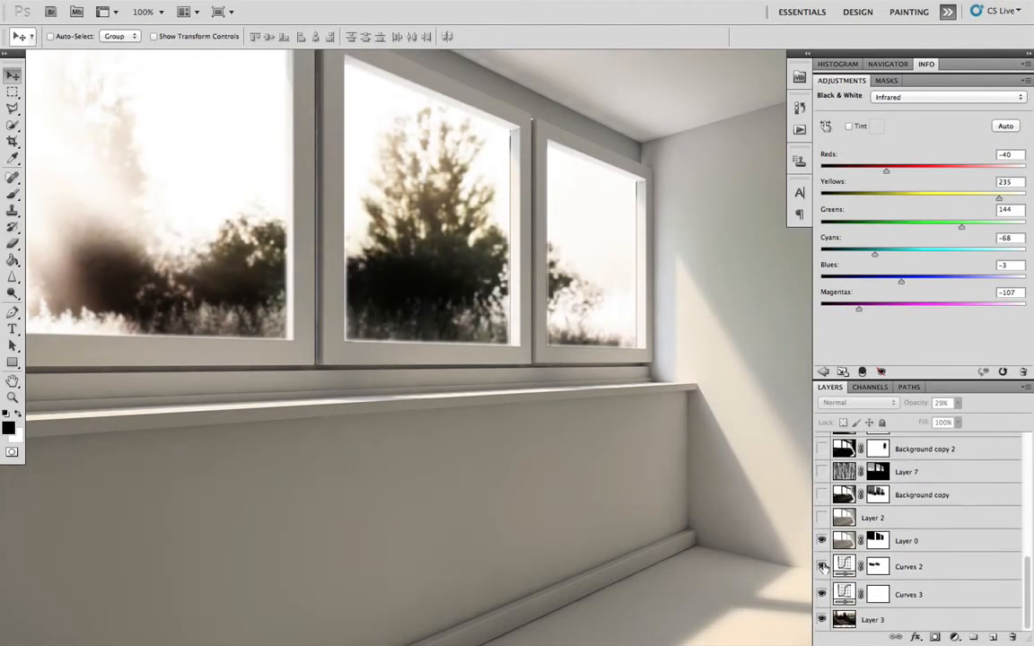
- Hide Curves 2, Curves 3 and Layer 3, and disable Layer 0's mask to show the unmasked base render
left_click(822, 540)
left_click(877, 541)
right_click(877, 540)
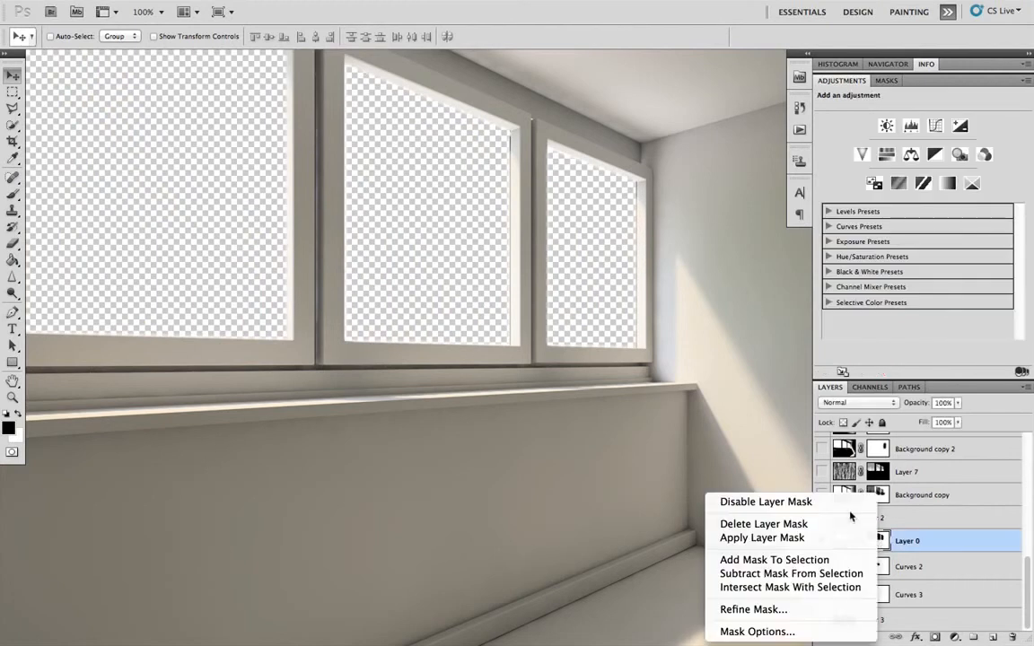
left_click(763, 501)
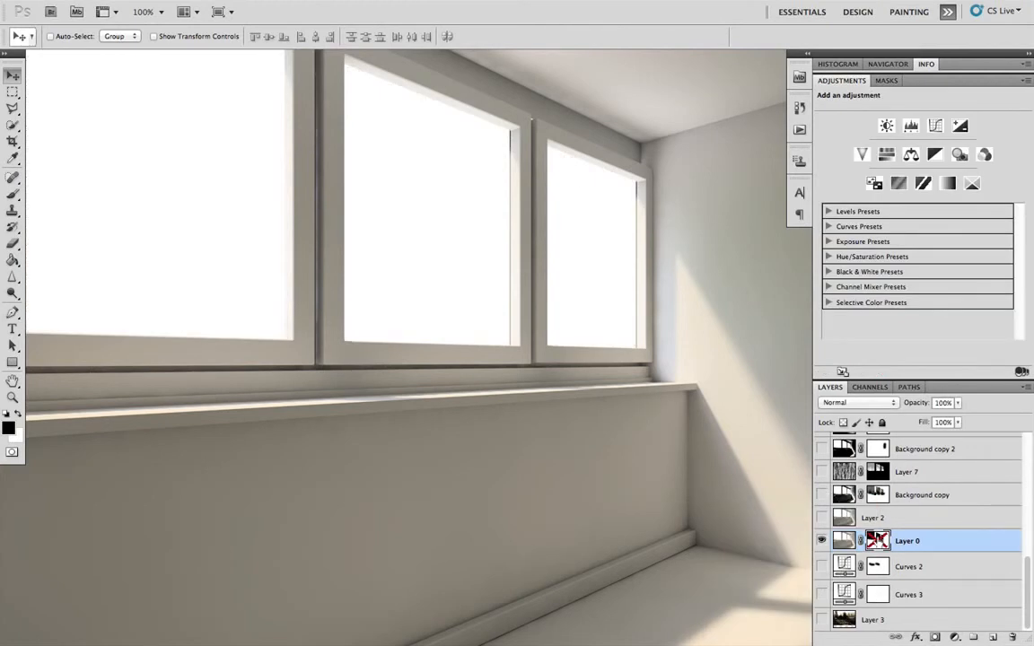
right_click(877, 540)
left_click(835, 507)
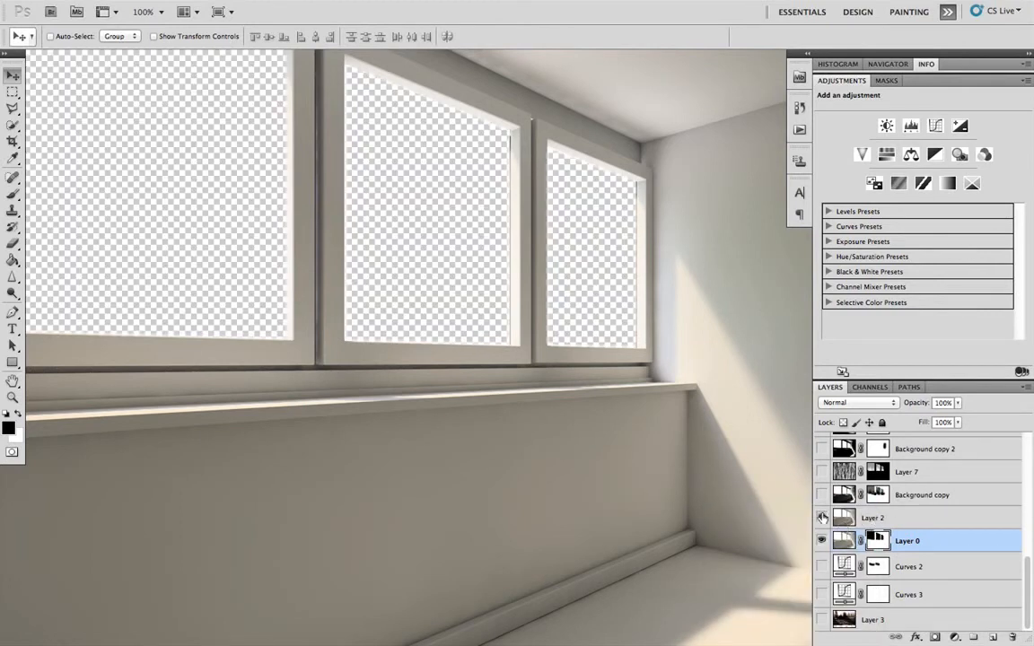
right_click(878, 541)
left_click(851, 506)
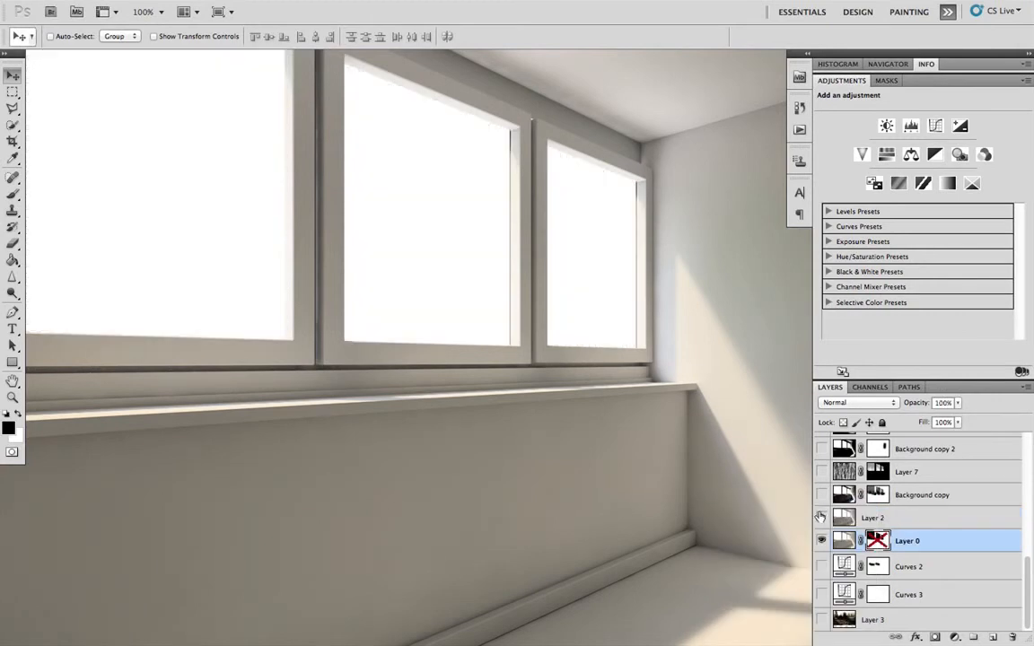
- Show Layer 2 and the Background copy layer, toggling Background copy to compare its lightening effect
left_click(821, 517)
left_click(844, 518)
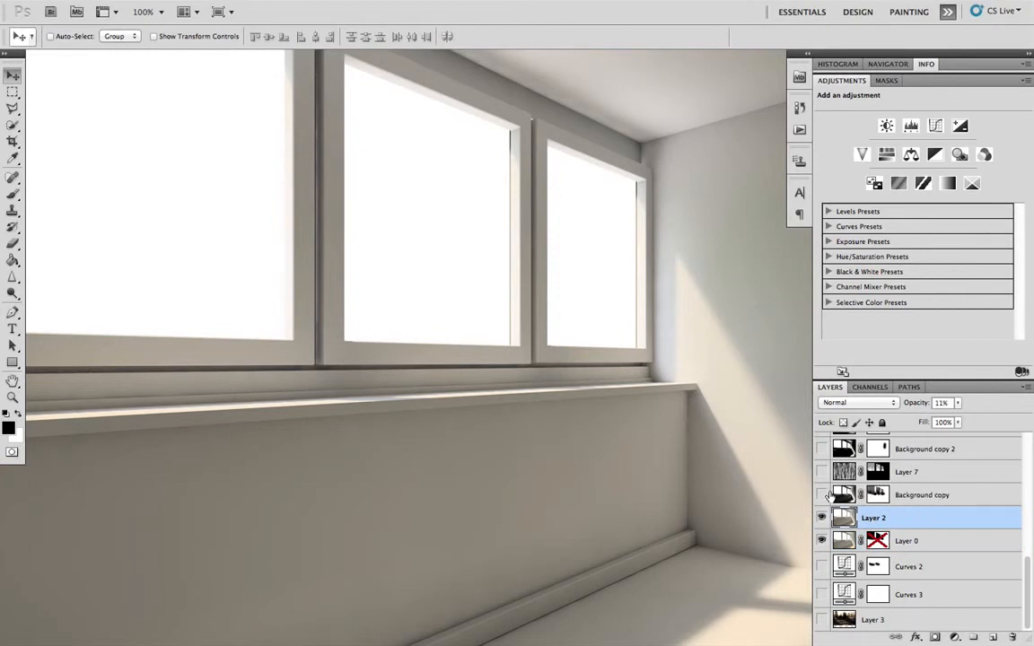
left_click(821, 495)
left_click(820, 495)
left_click(821, 494)
left_click(931, 496)
left_click(821, 495)
left_click(822, 495)
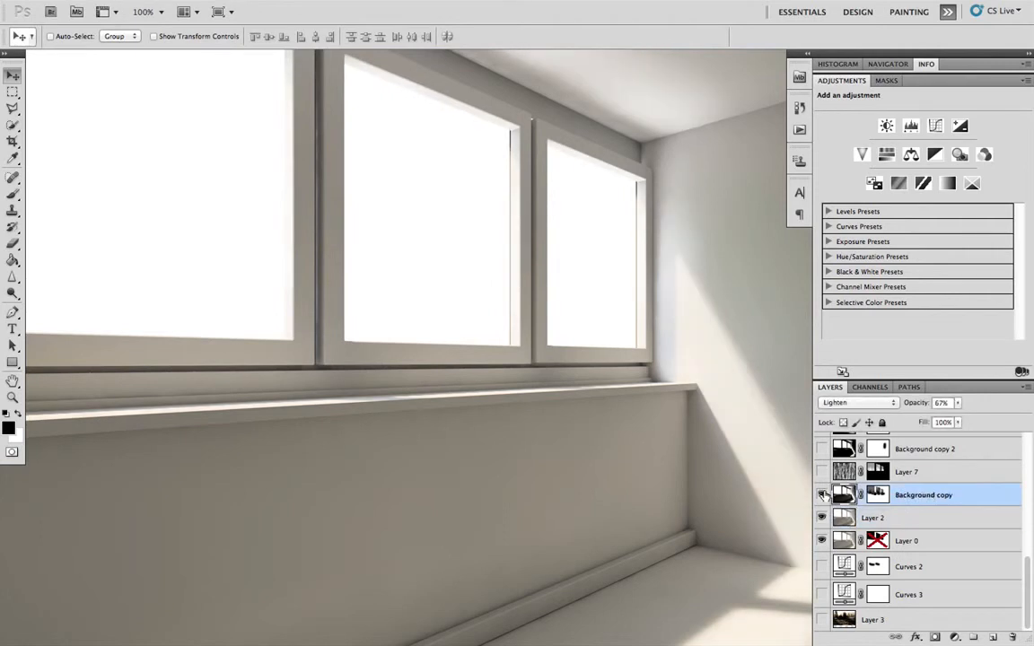
left_click(822, 495)
- Show Background copy 2 and Background copy 3 with the whole image in view
key("super+minus")
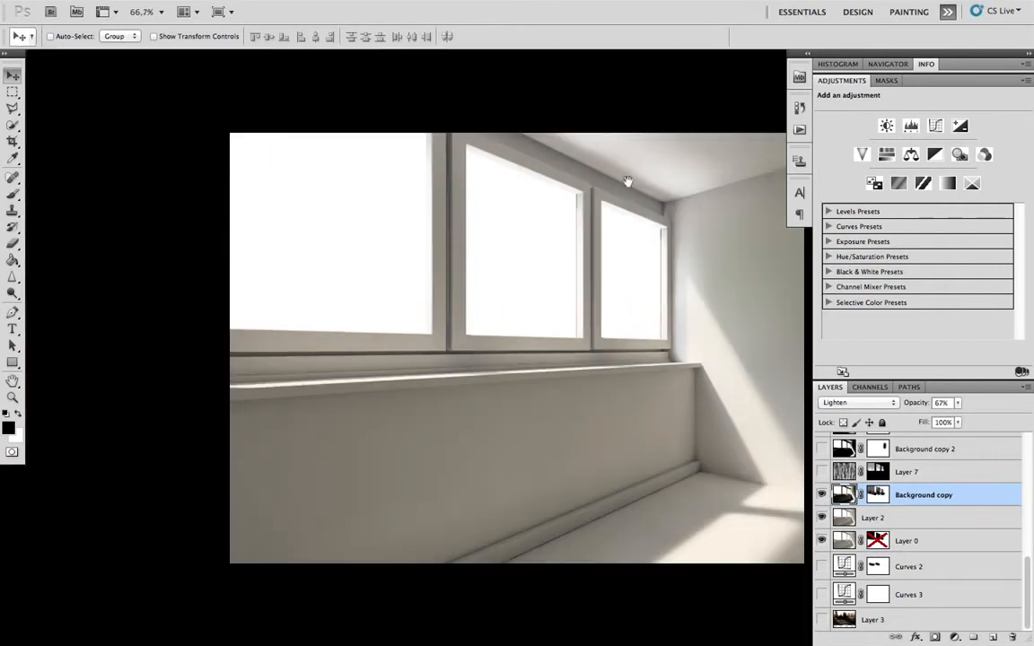
left_click_drag(634, 151, 526, 194)
scroll(933, 519, "up", 1)
scroll(932, 519, "up", 1)
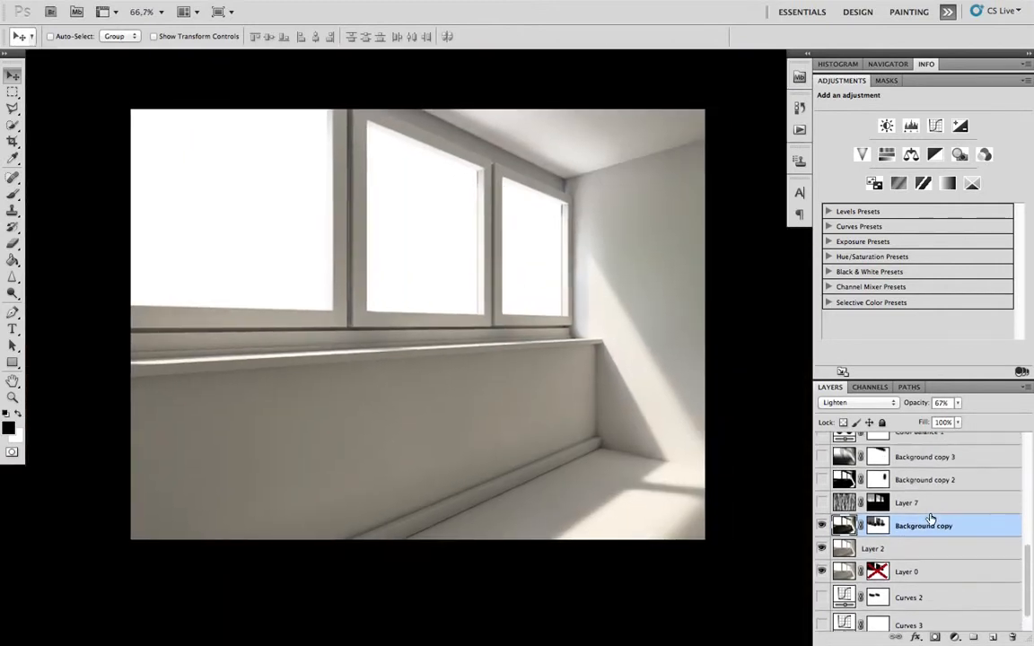
left_click(822, 481)
scroll(843, 474, "up", 1)
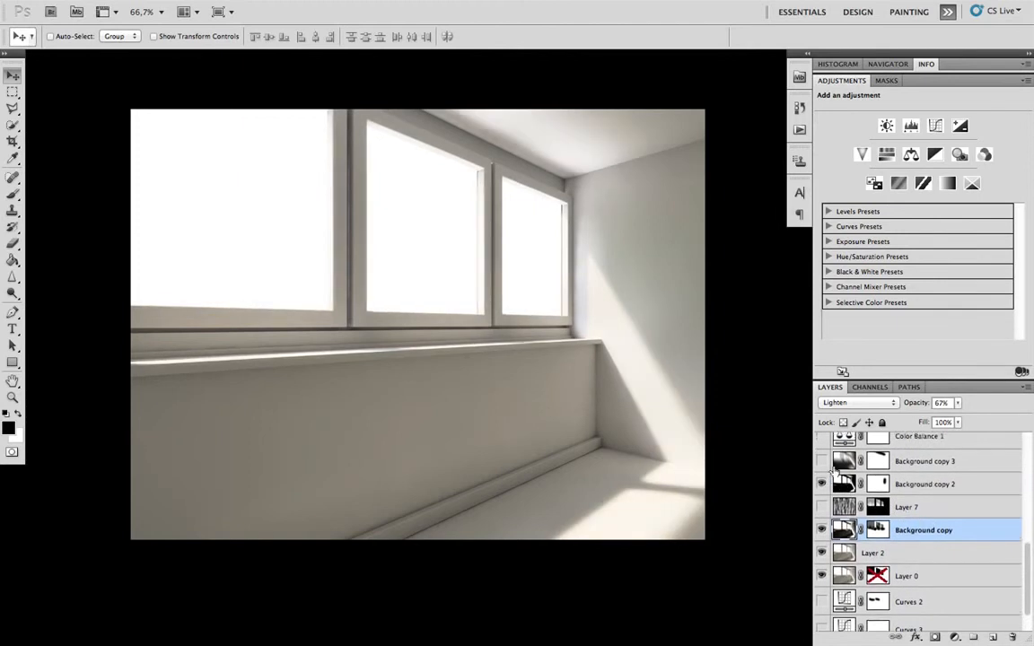
left_click(823, 462)
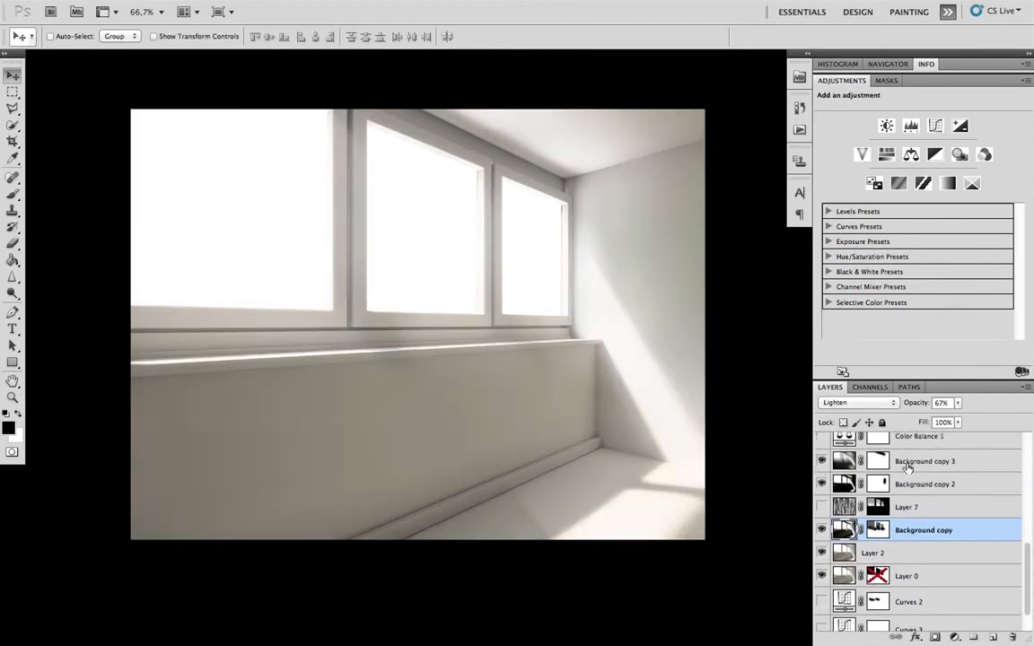
scroll(824, 471, "up", 2)
left_click(823, 478)
left_click(822, 478)
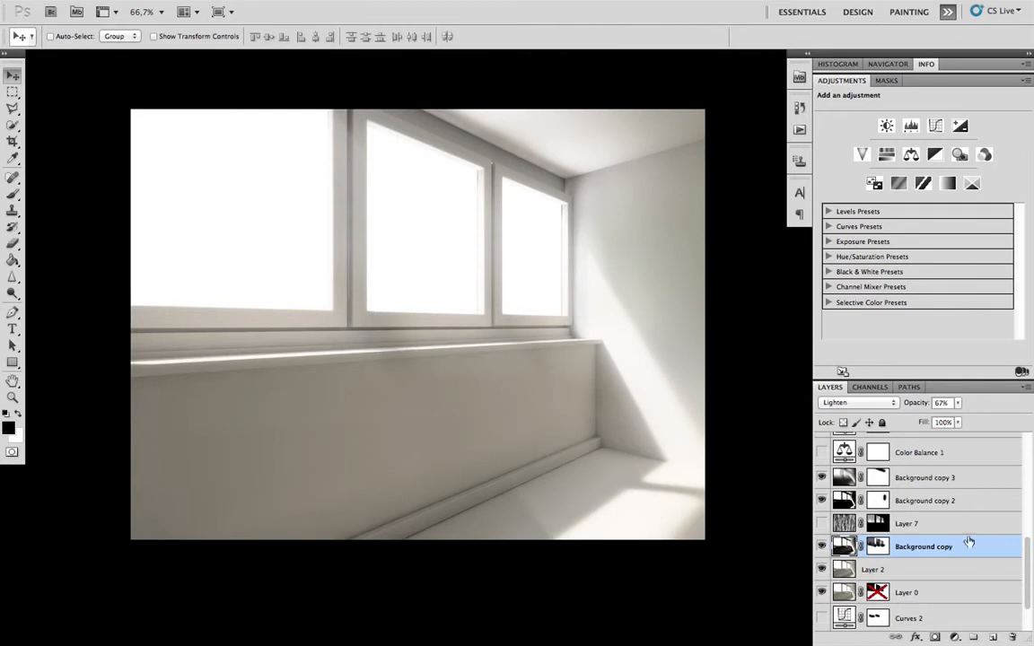
- Show the Color Balance 1 and Curves 1 adjustment layers
scroll(889, 483, "up", 1)
scroll(887, 484, "up", 1)
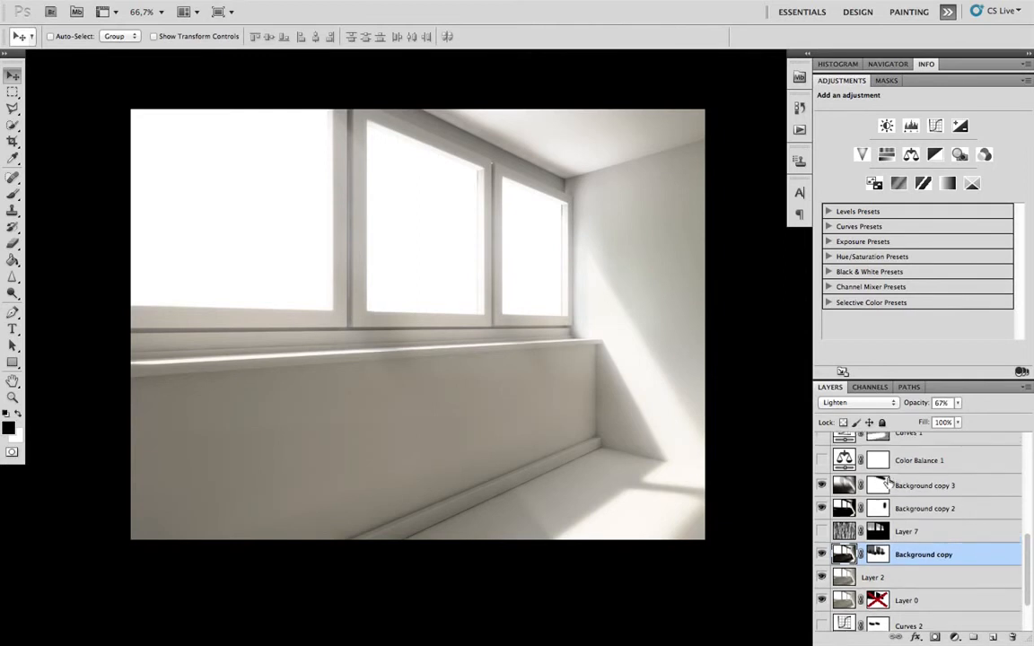
scroll(878, 487, "up", 2)
scroll(844, 493, "up", 2)
left_click(823, 497)
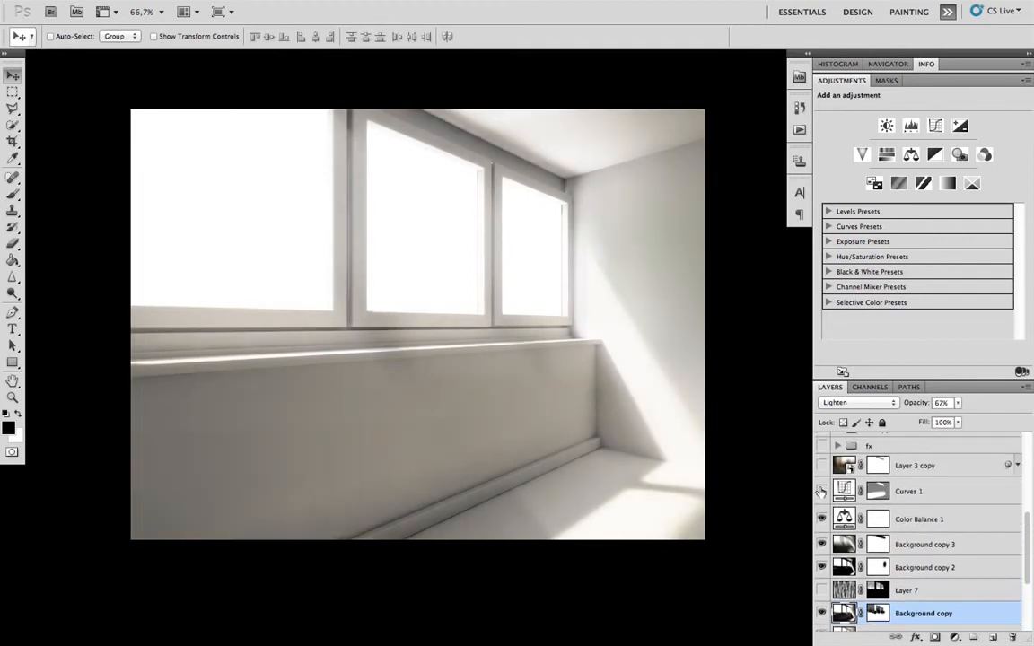
left_click(821, 491)
scroll(898, 497, "up", 3)
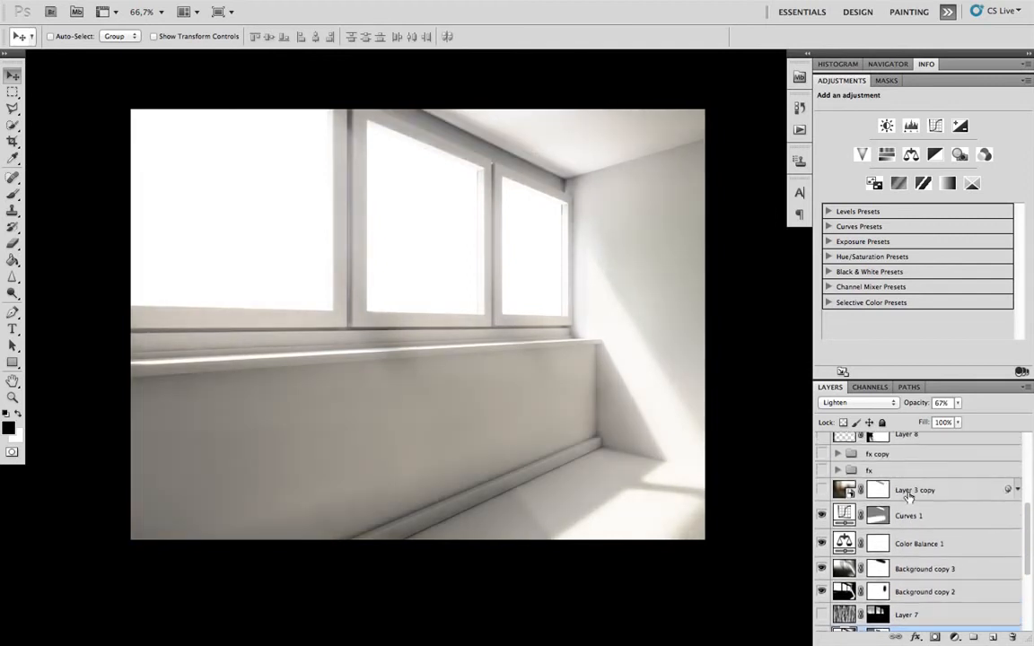
scroll(922, 501, "up", 2)
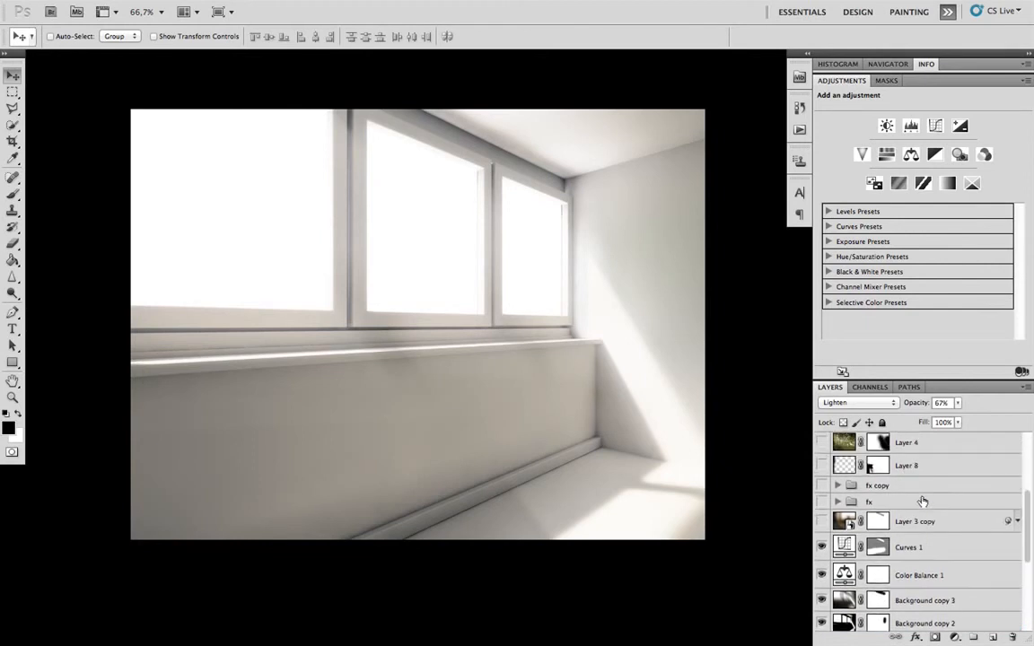
- Show the fx and fx copy groups, and briefly toggle the Curves 4 adjustment on and off
left_click(822, 506)
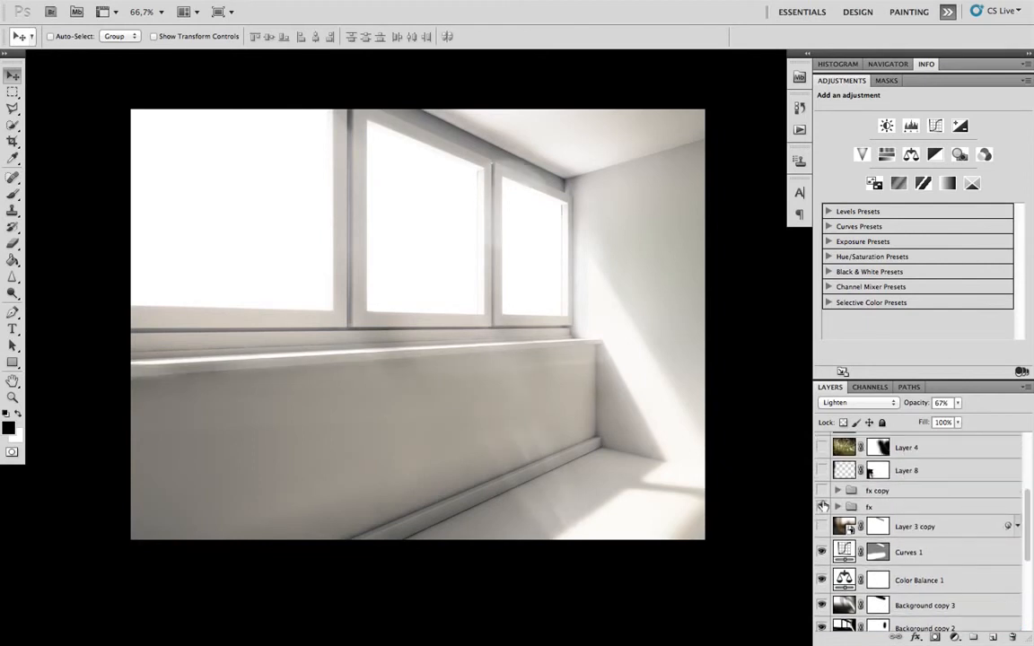
left_click(823, 492)
scroll(897, 499, "up", 3)
scroll(909, 496, "up", 5)
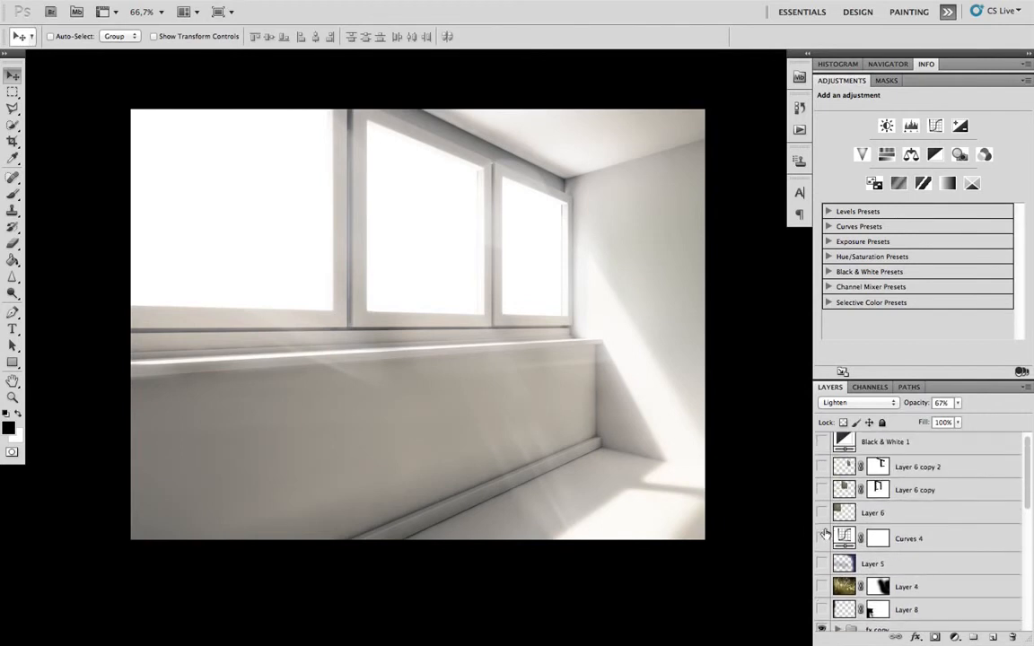
left_click(823, 538)
left_click(823, 537)
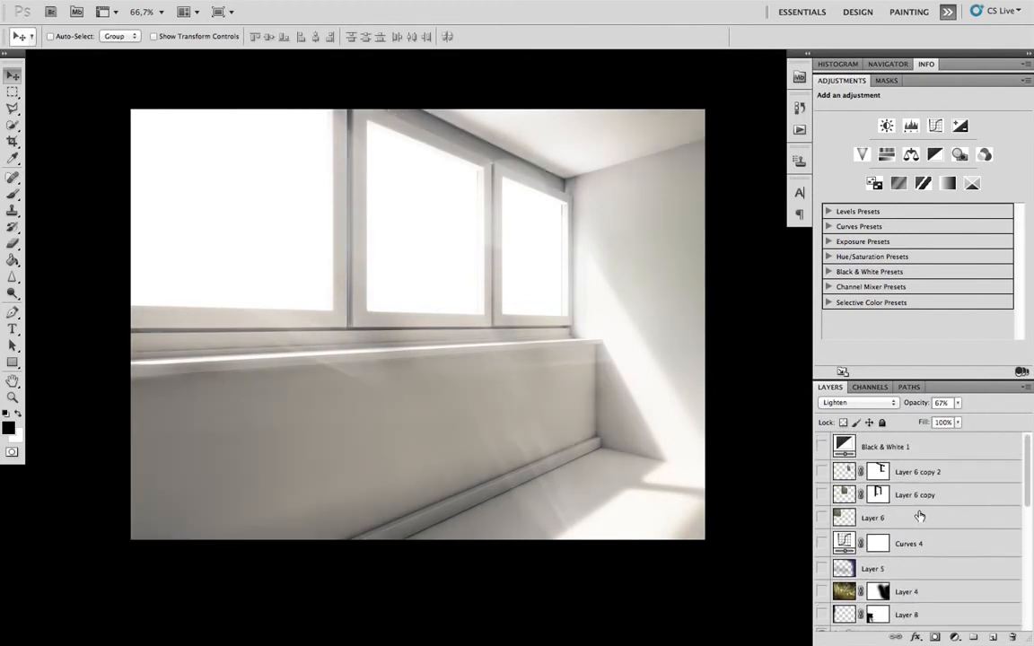
- Show the landscape on Layer 3 and enable Layer 0's mask so it appears through the windows
scroll(924, 469, "down", 2)
scroll(925, 469, "down", 10)
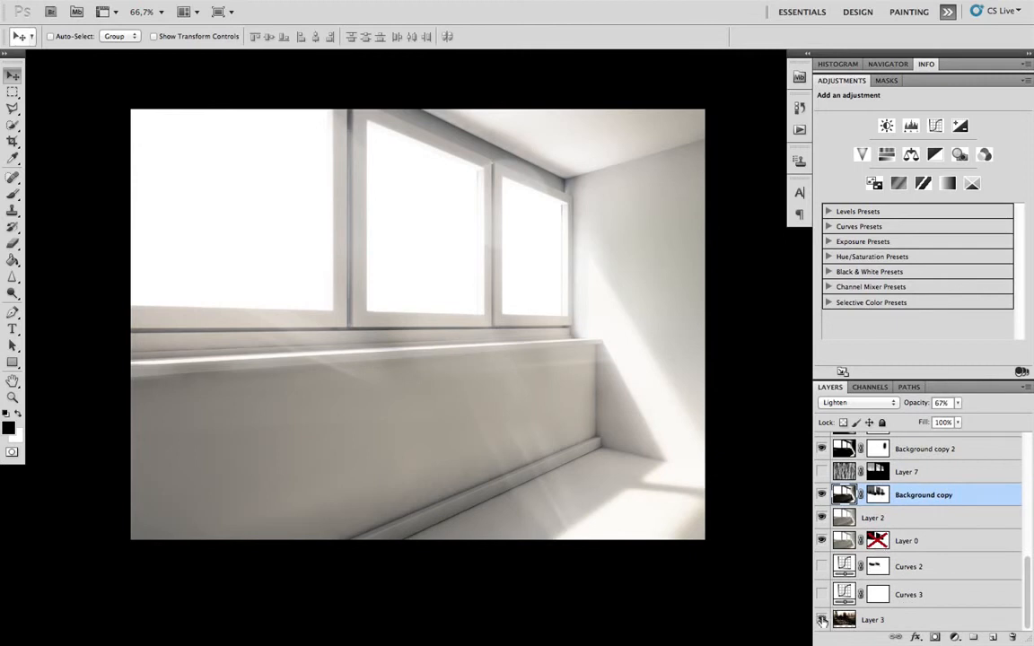
right_click(877, 540)
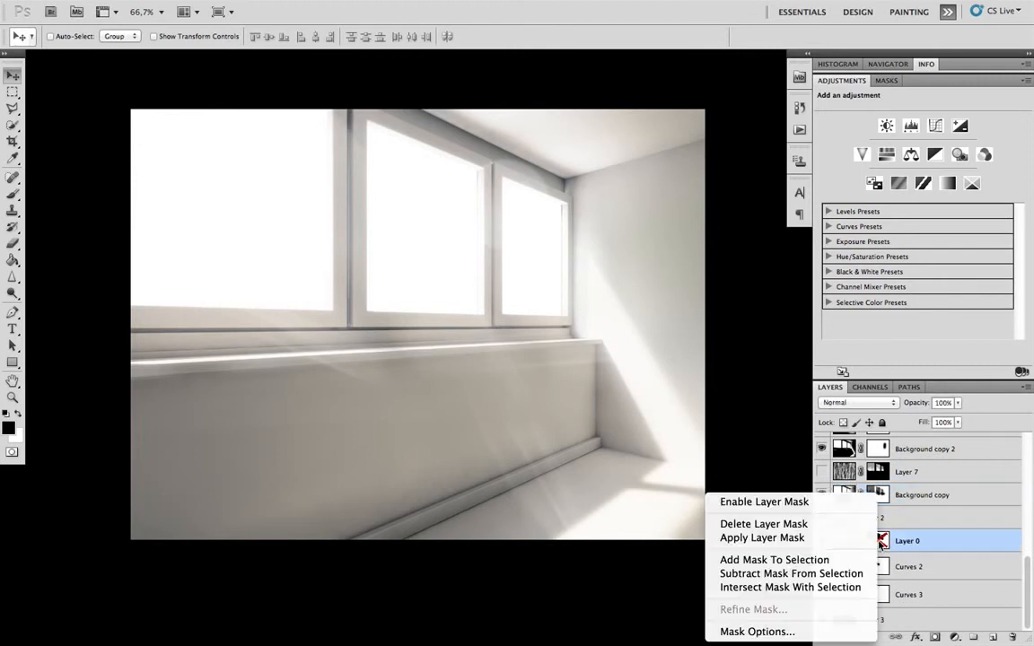
left_click(786, 505)
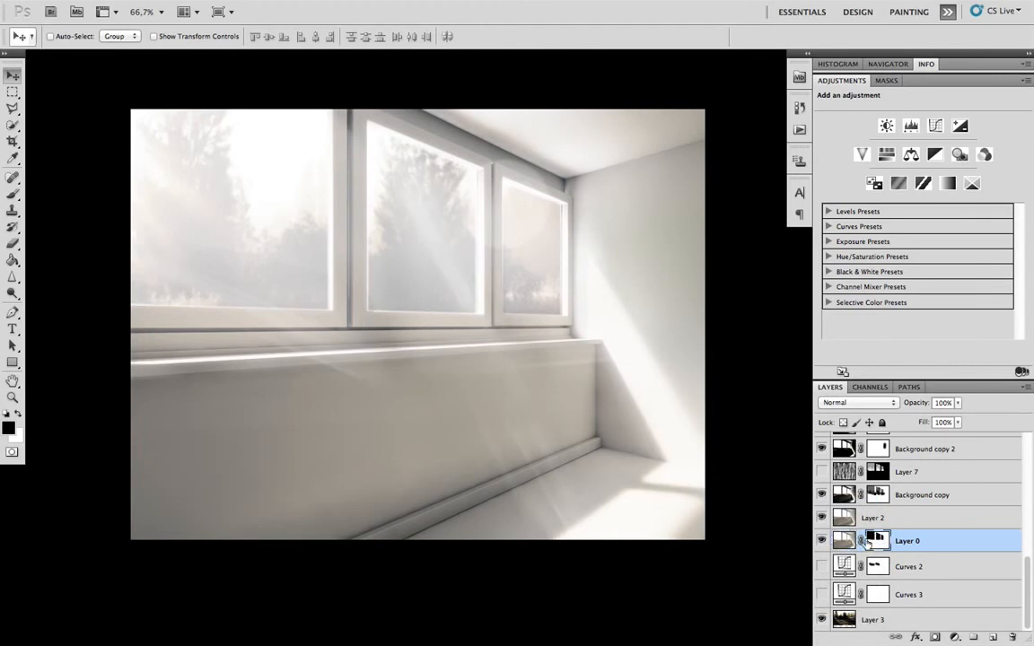
- Compare the windows with and without Layer 3, and open the Curves 3 adjustment for inspection
left_click(823, 619)
left_click(822, 620)
left_click(848, 620)
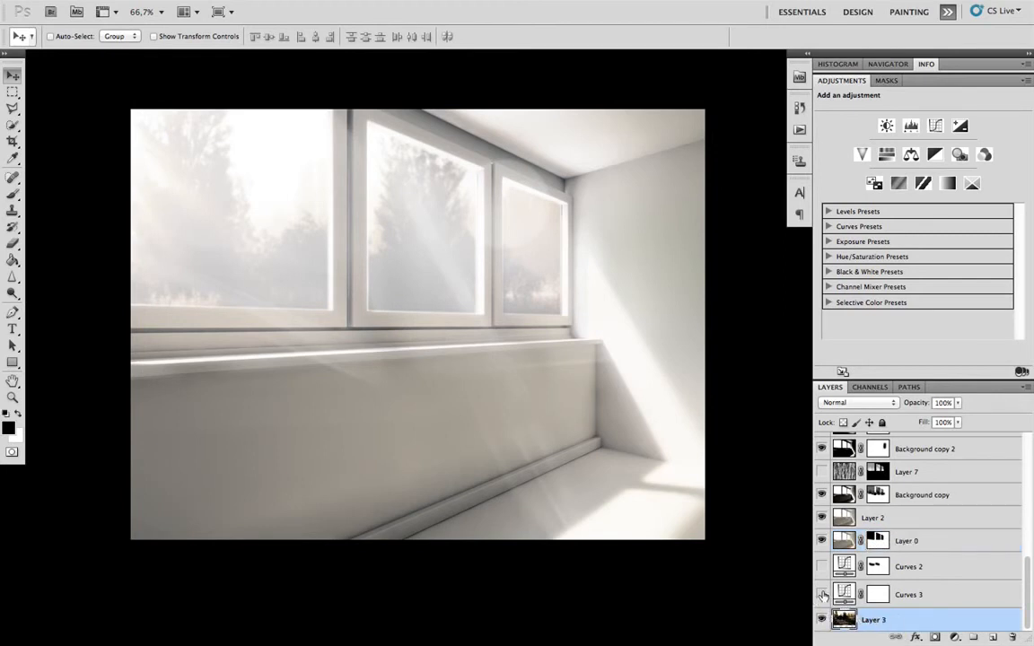
left_click(876, 595)
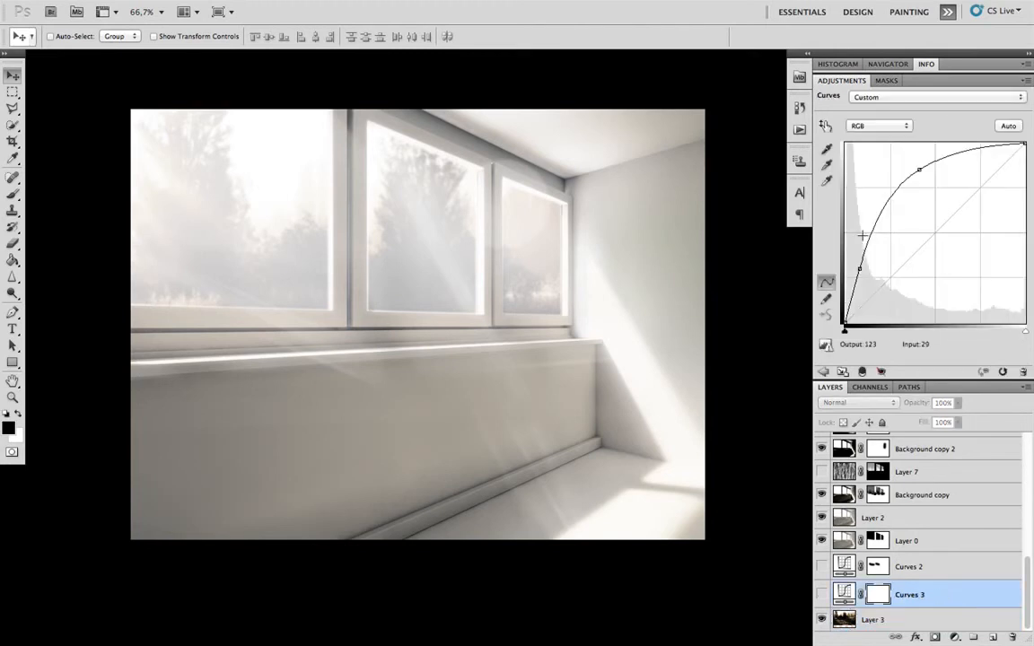
- Show the Curves 3 and Curves 2 adjustment layers to brighten the landscape, and open the Curves 2 adjustment for inspection
left_click(820, 595)
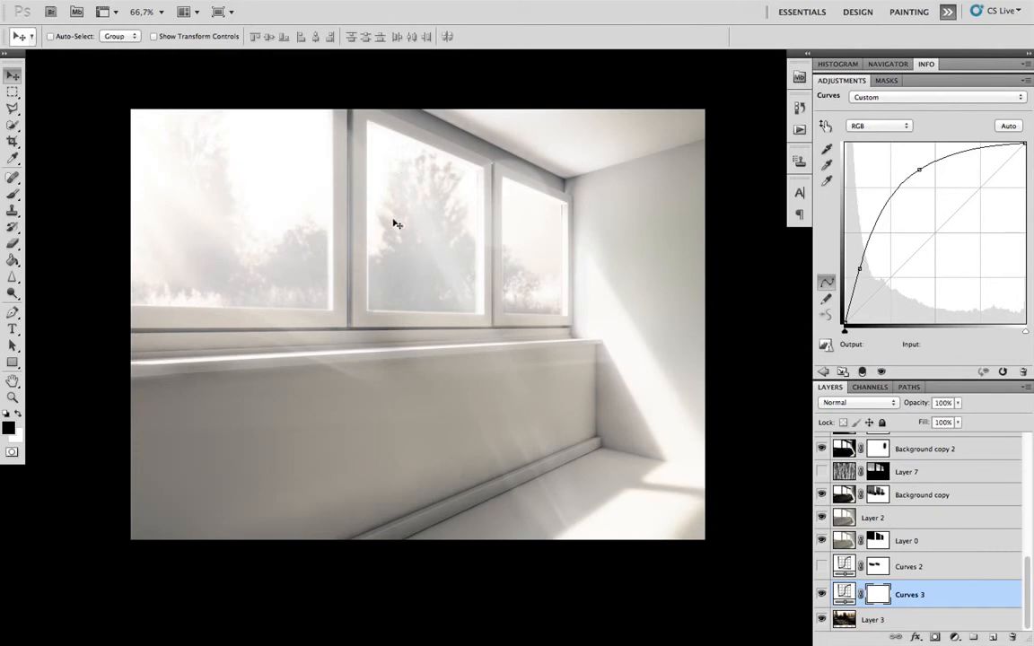
left_click(821, 566)
left_click(925, 564)
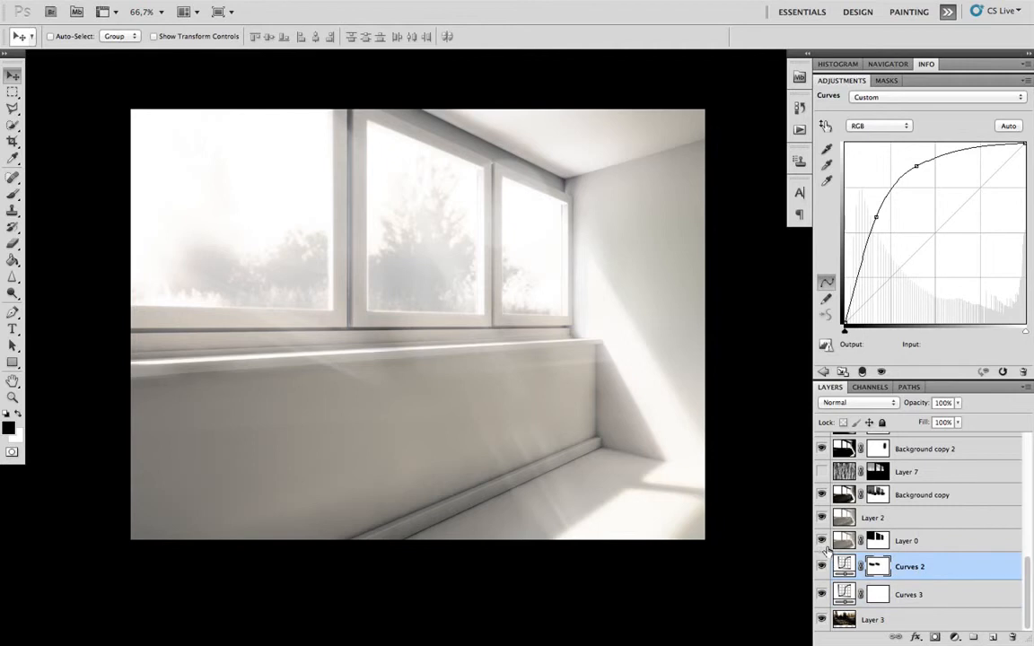
- Briefly toggle Layer 4's visibility on and off
scroll(850, 548, "up", 1)
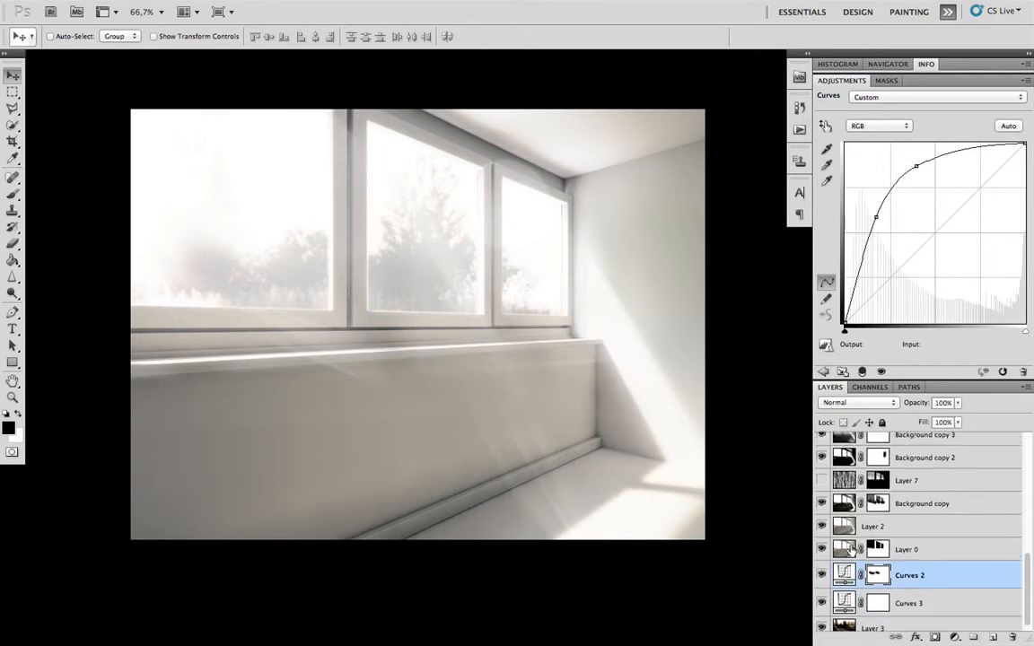
scroll(849, 549, "down", 1)
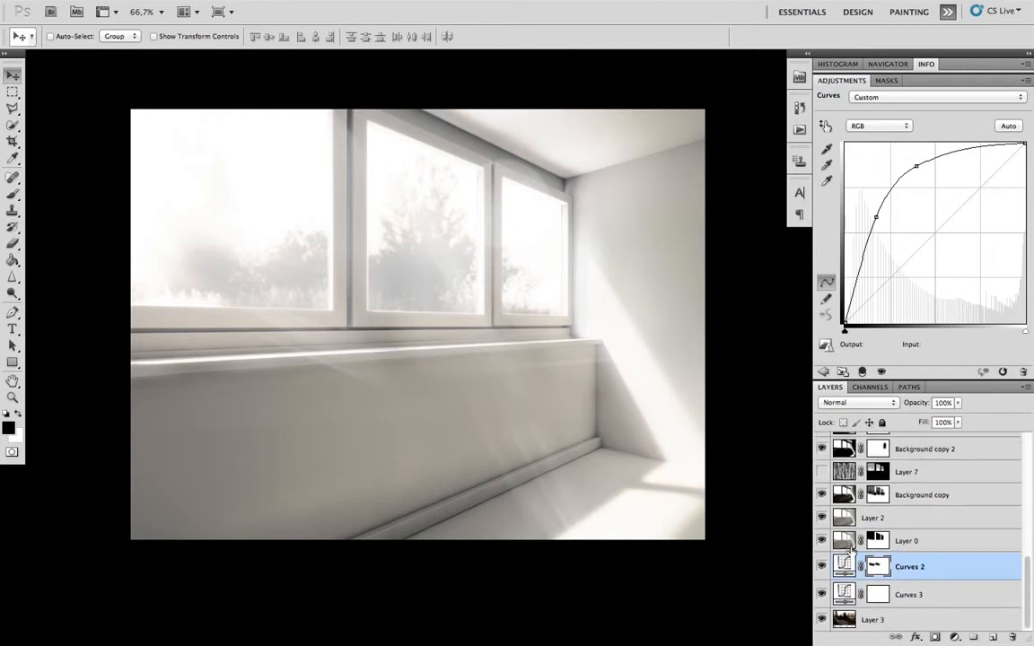
scroll(866, 545, "up", 1)
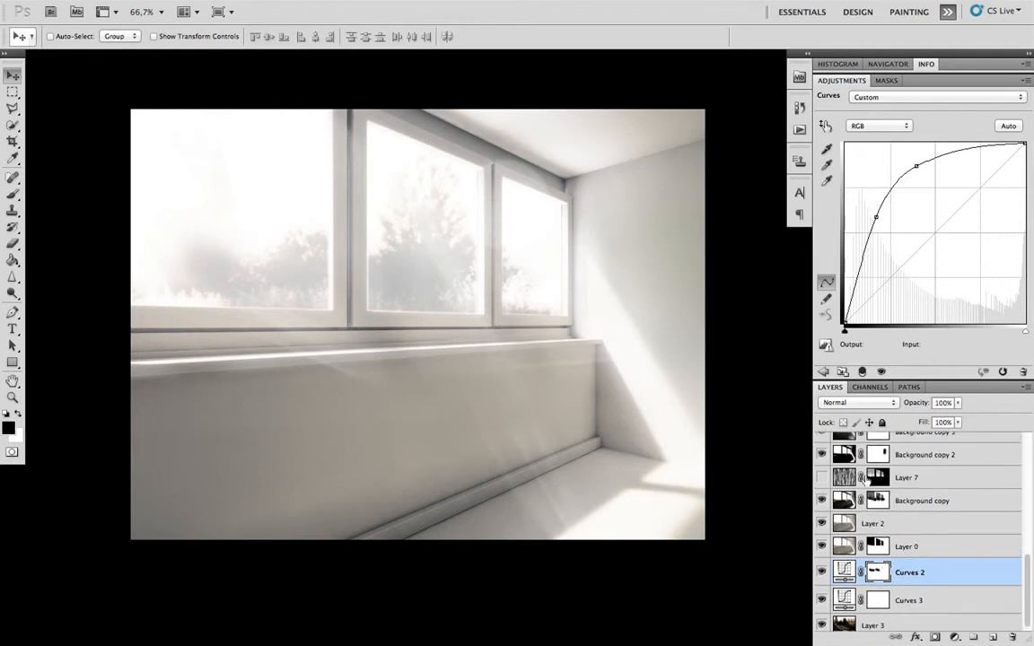
scroll(879, 544, "up", 1)
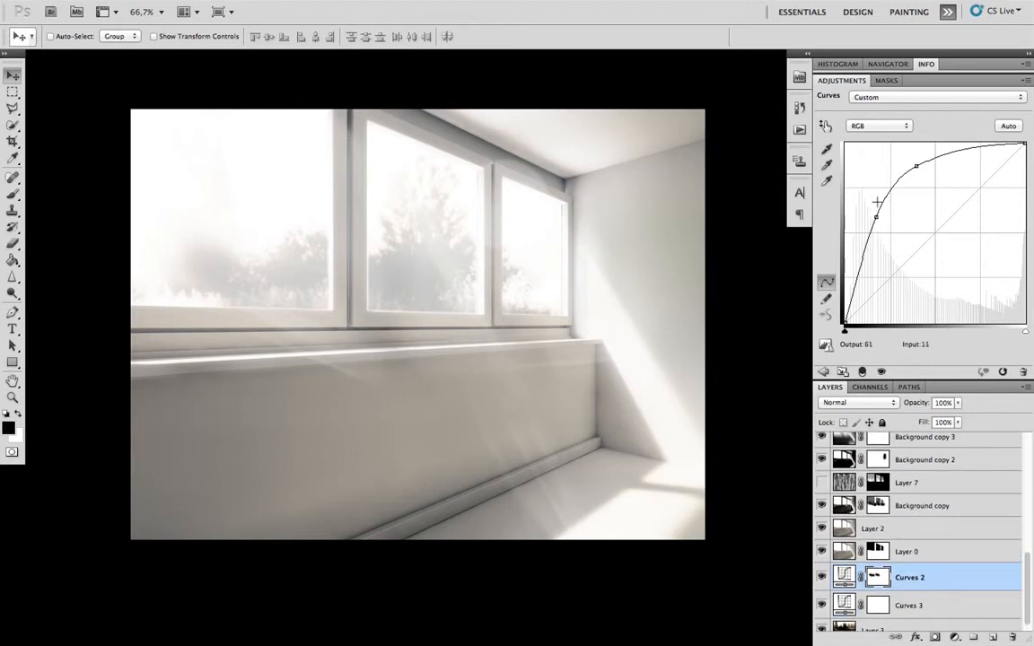
scroll(922, 494, "up", 2)
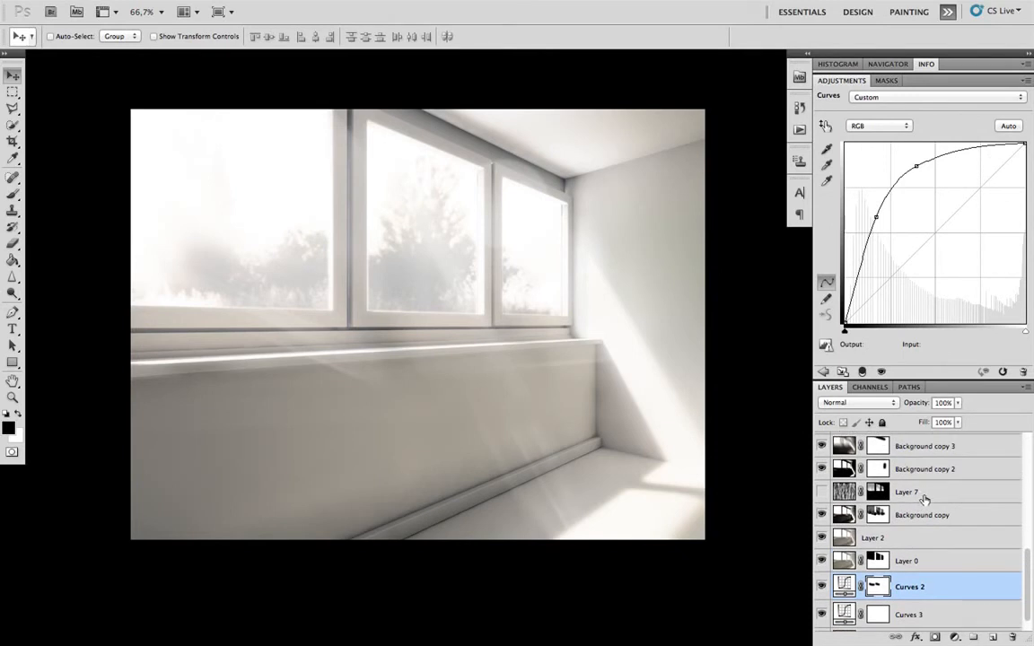
scroll(923, 499, "up", 6)
scroll(918, 499, "up", 20)
scroll(920, 499, "up", 2)
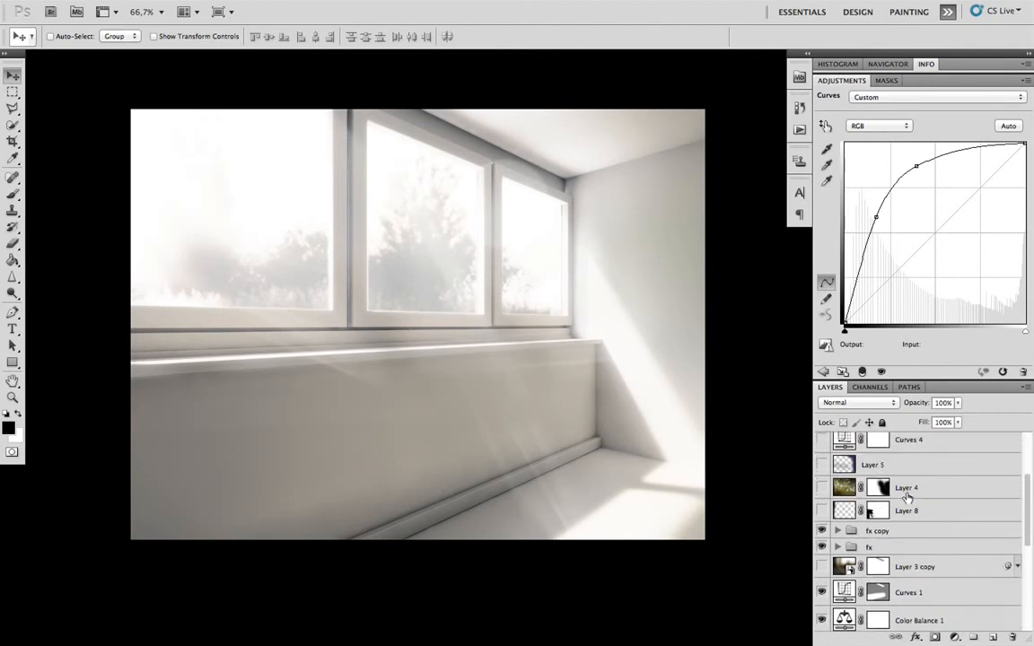
scroll(909, 495, "up", 1)
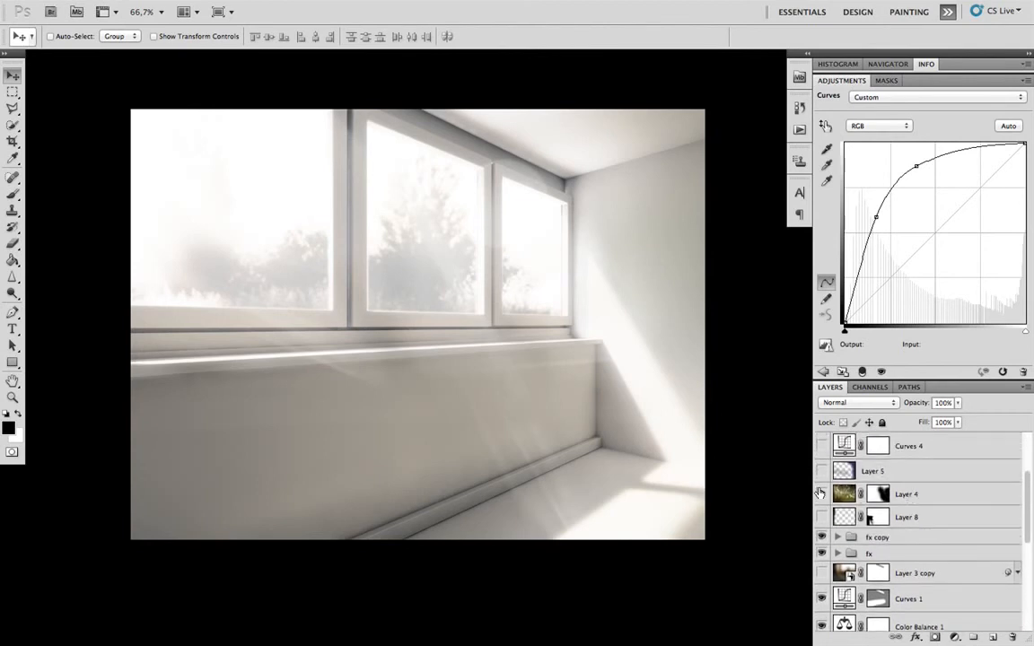
left_click(823, 493)
left_click(822, 493)
- Show Layer 6 and set its blend mode to Normal to reveal the wet-glass texture on the large window
scroll(958, 485, "up", 15)
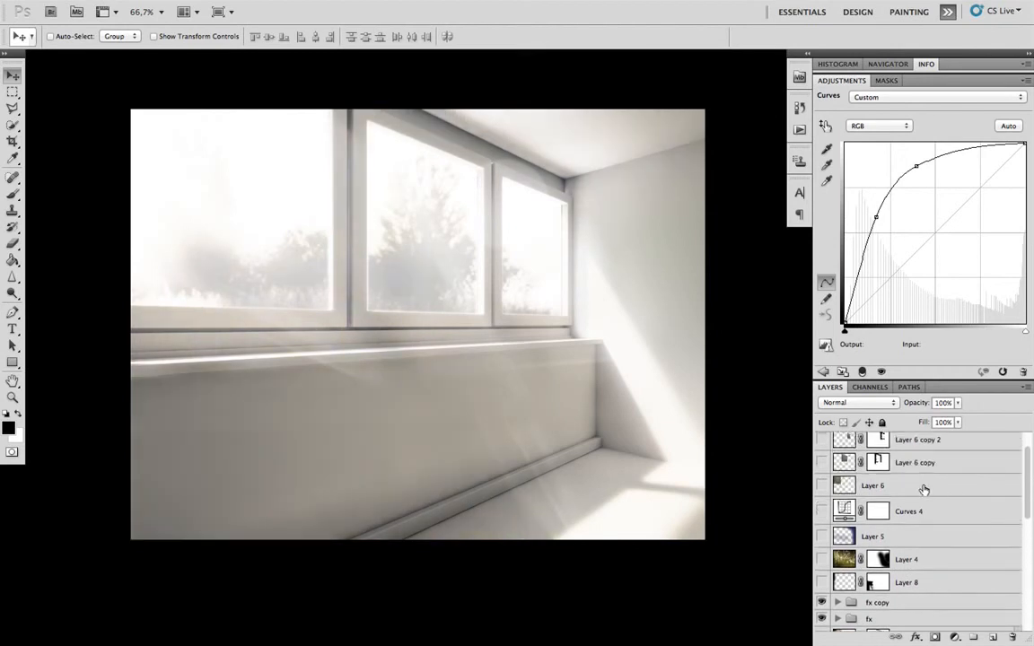
left_click(821, 514)
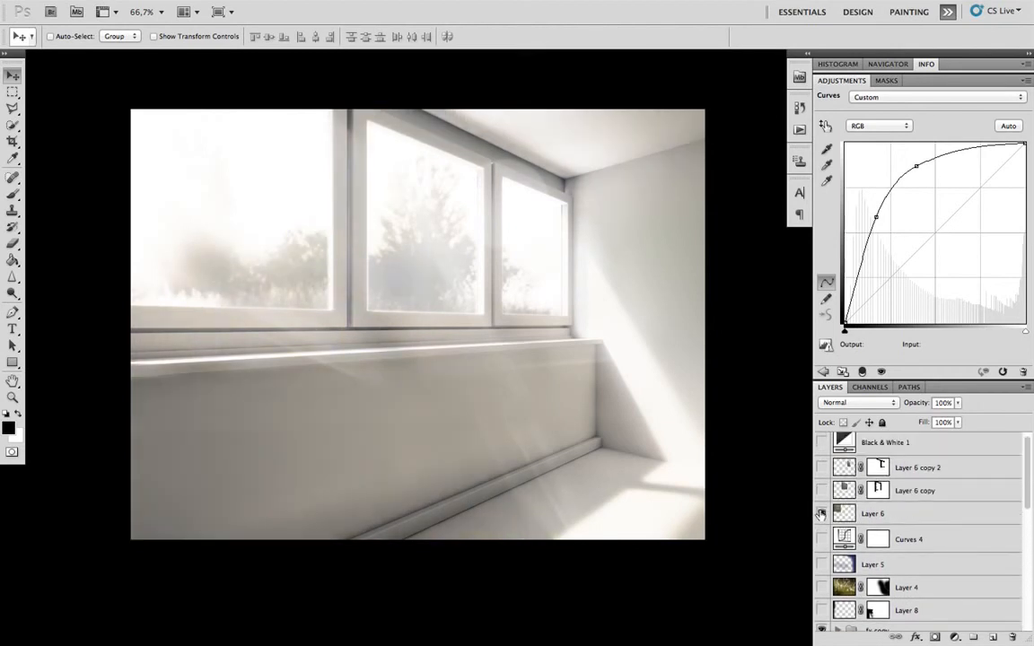
left_click(888, 513)
left_click(835, 403)
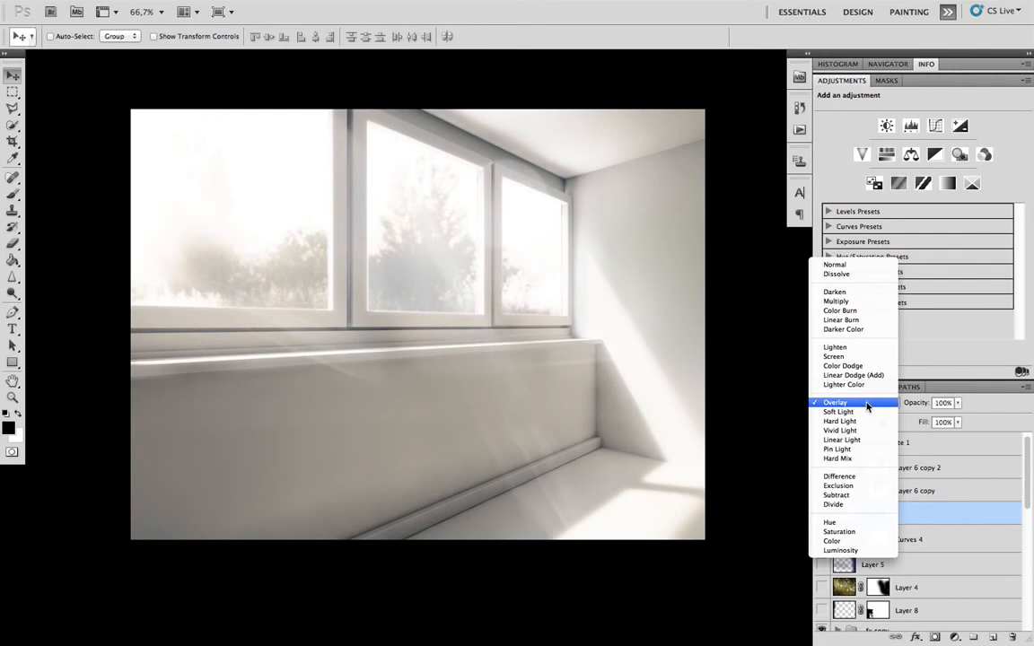
left_click(859, 266)
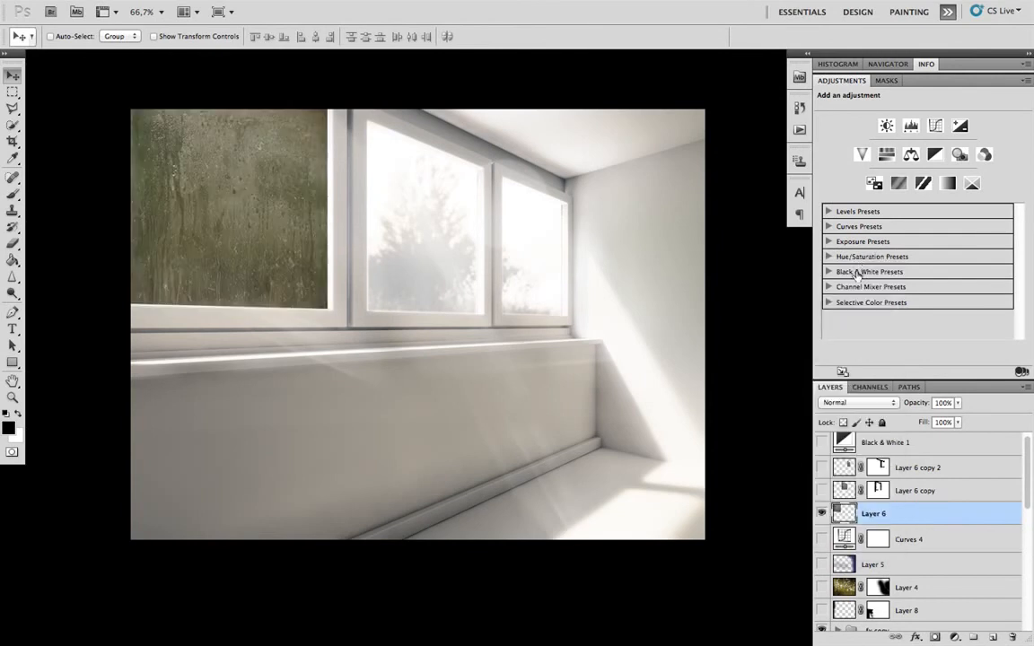
- Show Layer 6 copy and Layer 6 copy 2, and set both blend modes to Normal to reveal their glass textures
left_click(822, 495)
left_click(822, 471)
left_click(848, 495)
left_click(846, 474, "shift")
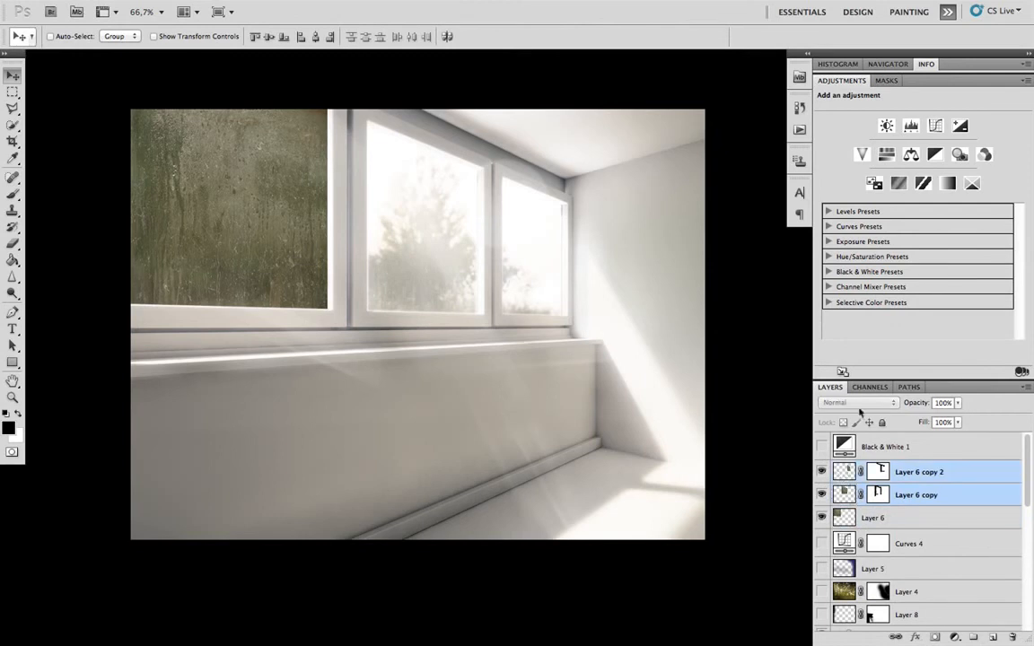
left_click(848, 494)
left_click(860, 406)
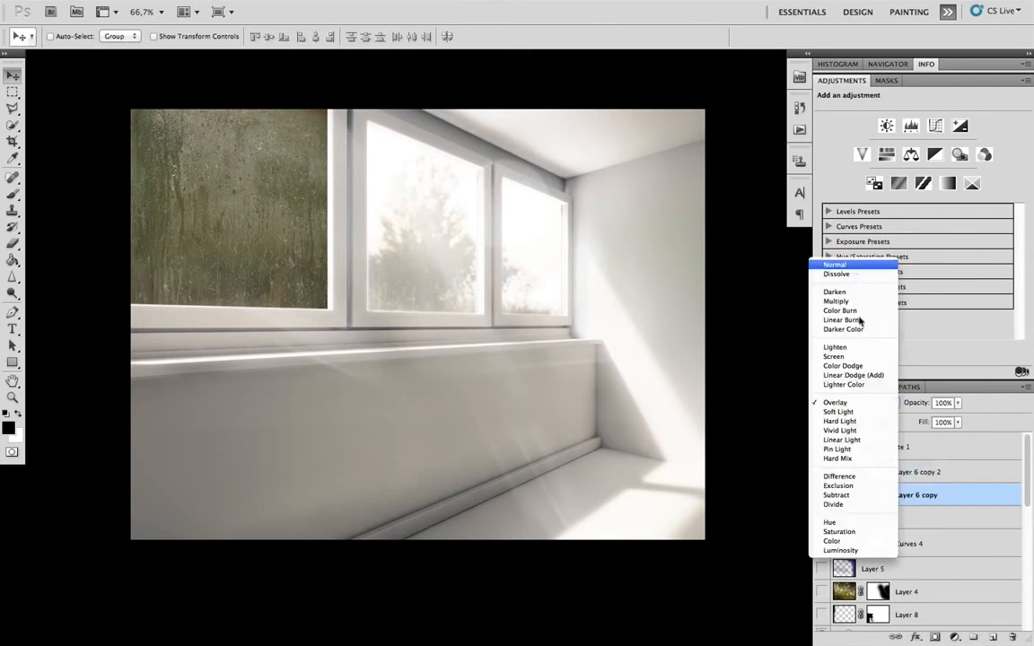
left_click(854, 269)
key("alt+bracketright")
left_click(860, 403)
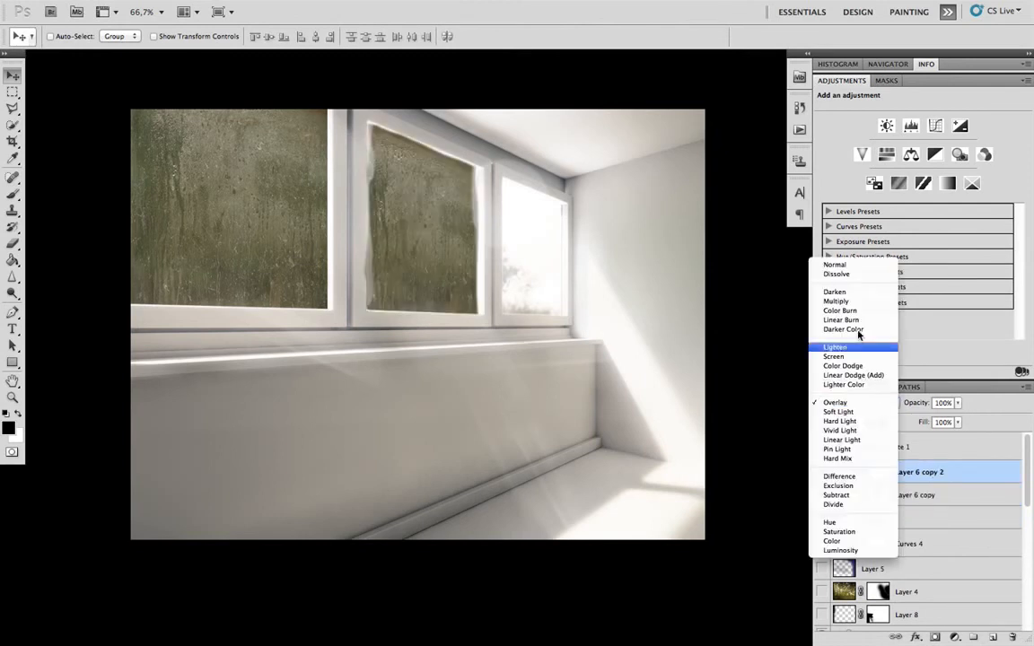
left_click(854, 261)
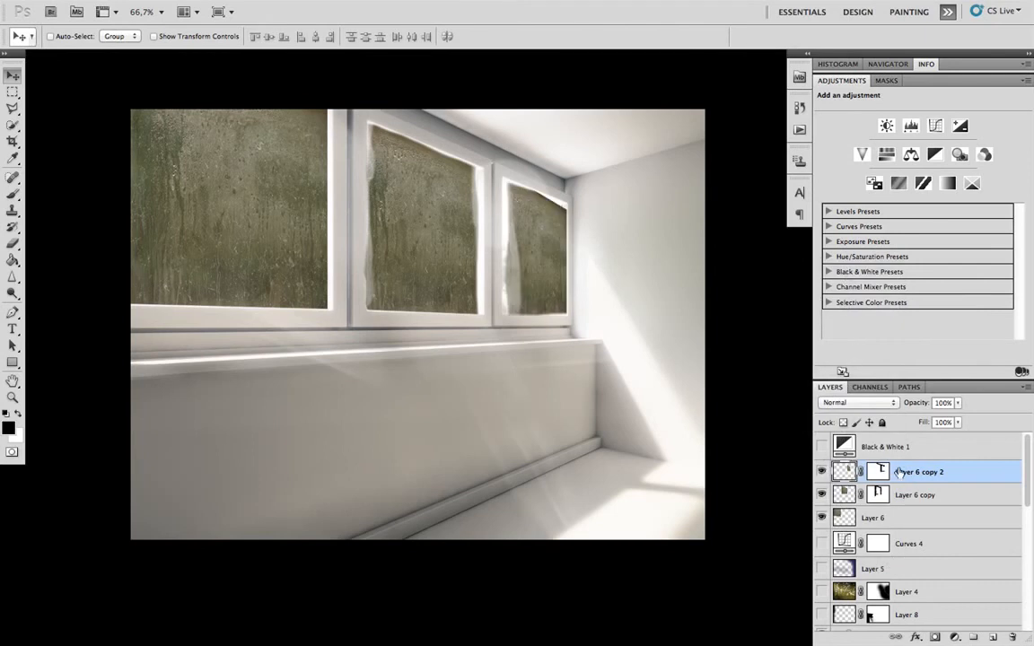
- Undo the blend mode changes on Layer 6, Layer 6 copy and Layer 6 copy 2
key("Delete")
key("Delete")
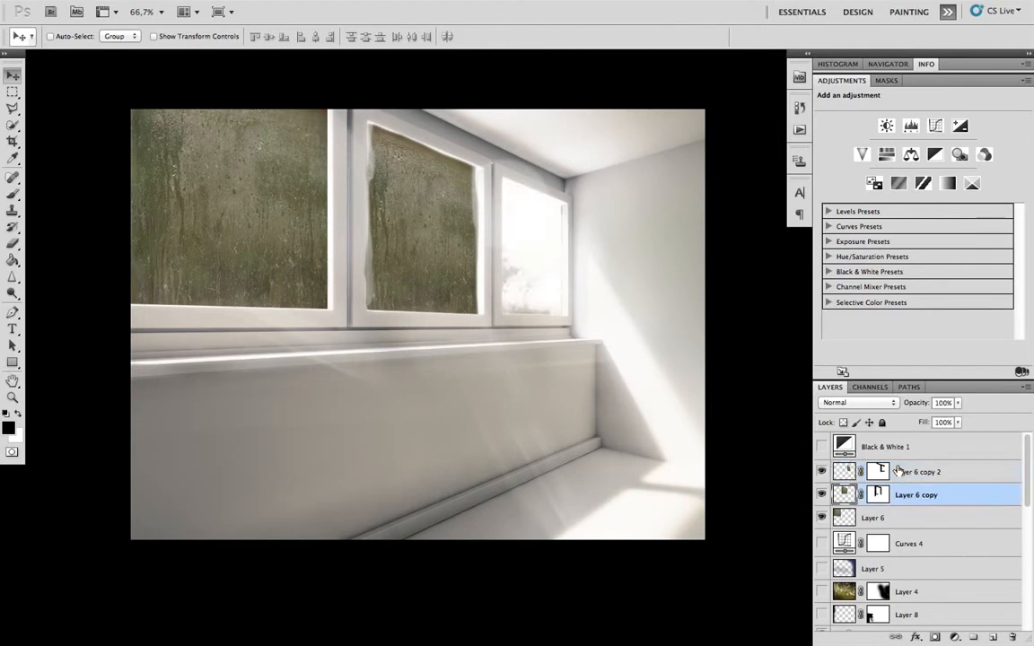
key("Delete")
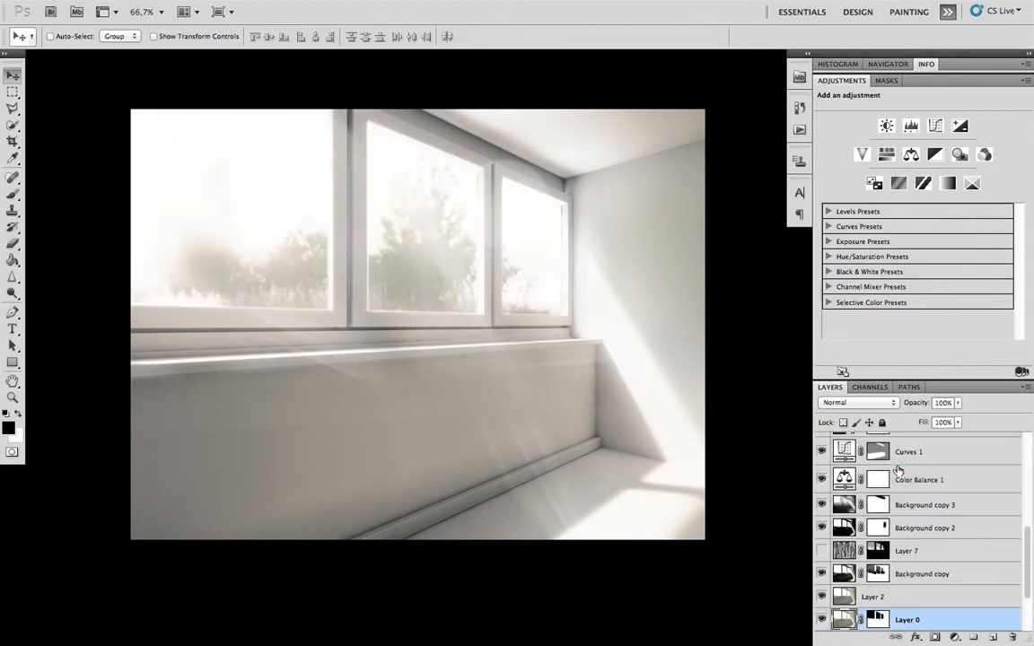
- Check the layer settings of Background copy, Layer 6 copy, Layer 6 copy 2 and Layer 6
scroll(930, 545, "down", 1)
left_click(842, 577)
left_click(847, 554)
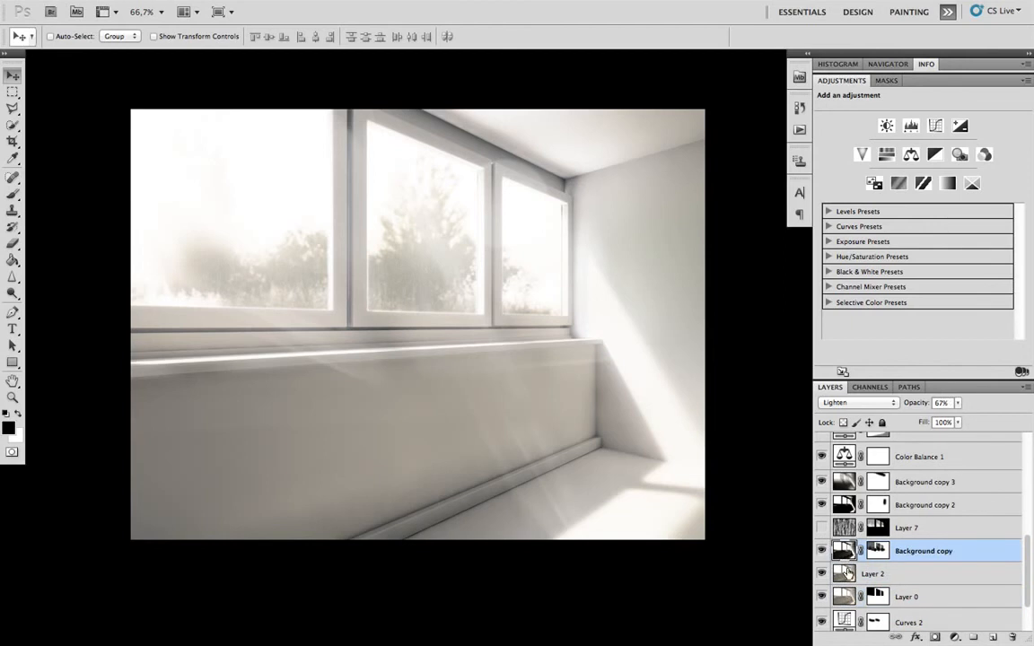
scroll(866, 534, "up", 6)
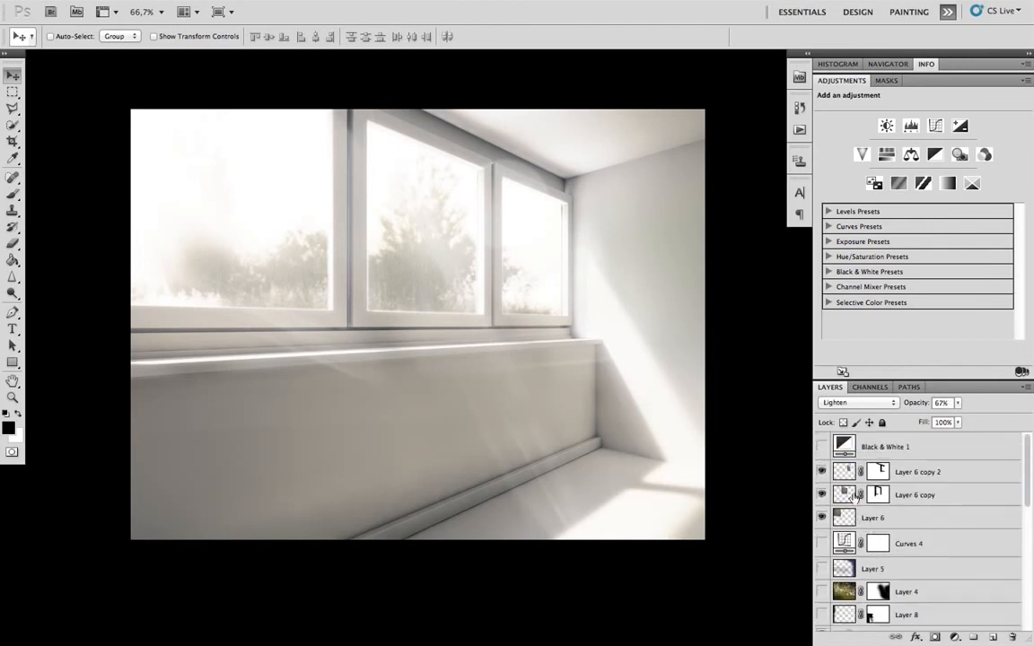
left_click(903, 493)
left_click(927, 472)
left_click(916, 514)
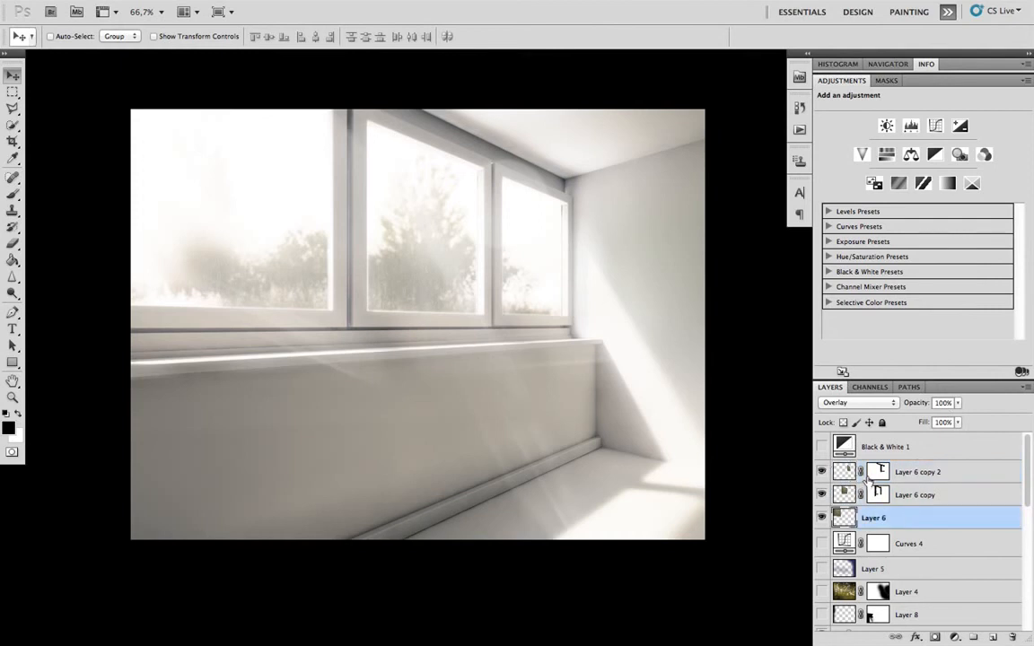
- Select Layer 3 copy and show it to add its color to the wall and ceiling
scroll(863, 483, "down", 2)
scroll(868, 480, "down", 4)
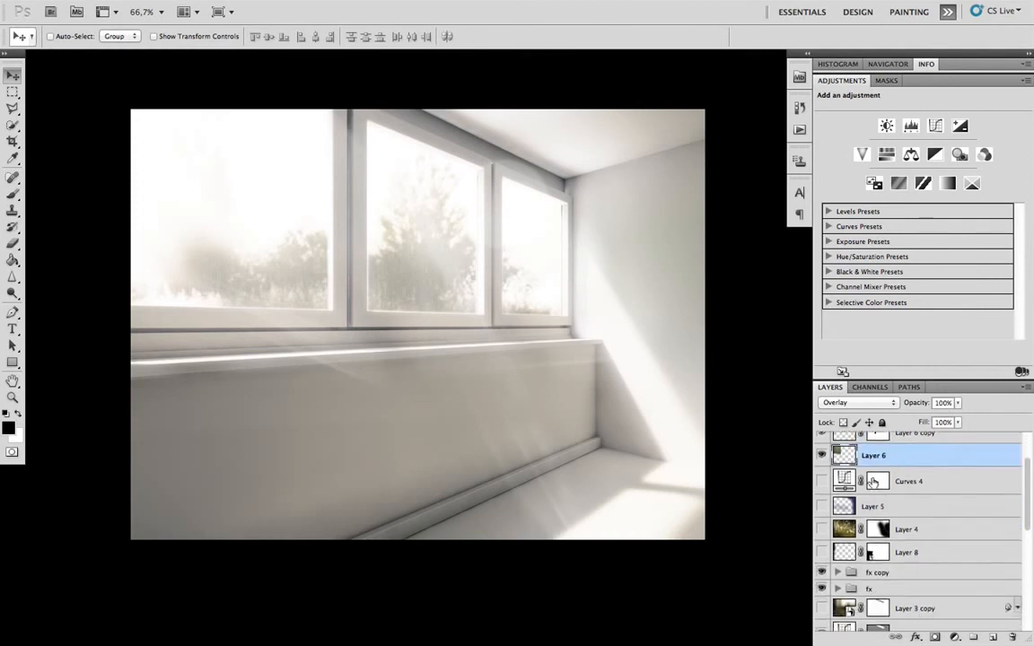
scroll(886, 505, "down", 1)
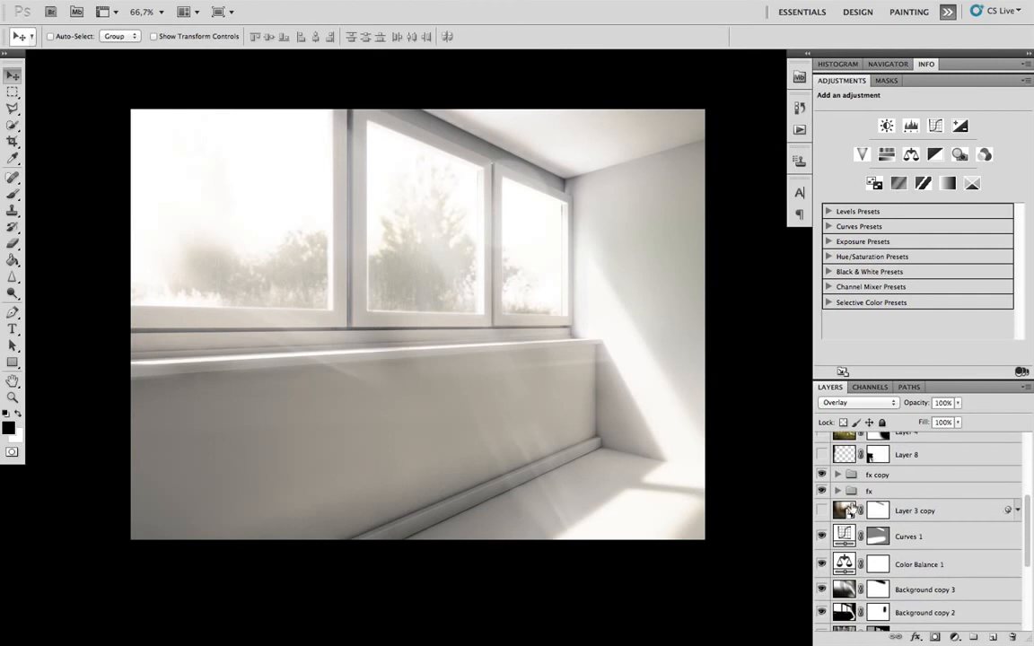
left_click(842, 510)
left_click(822, 510)
left_click(821, 510)
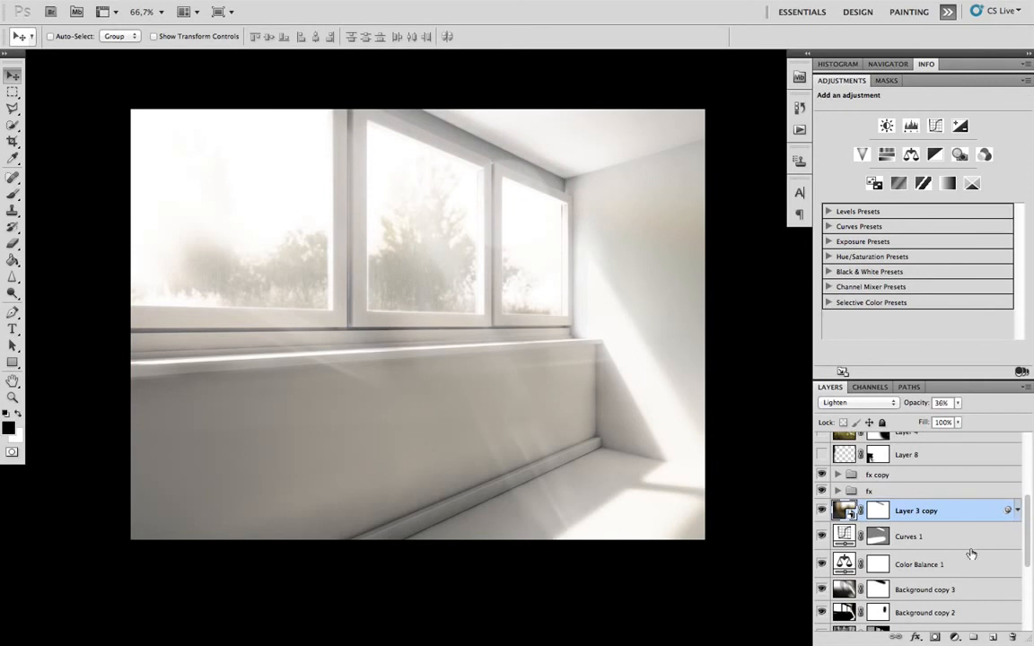
- Select Layer 7 and show its fiber texture over the windows
scroll(943, 536, "down", 2)
scroll(934, 525, "up", 1)
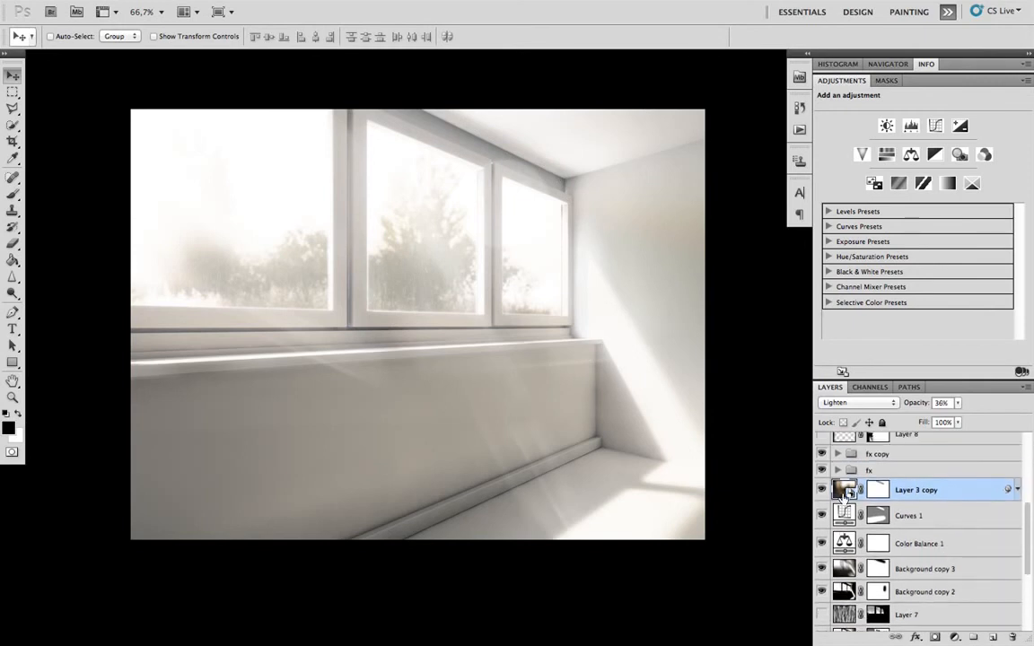
scroll(849, 492, "down", 2)
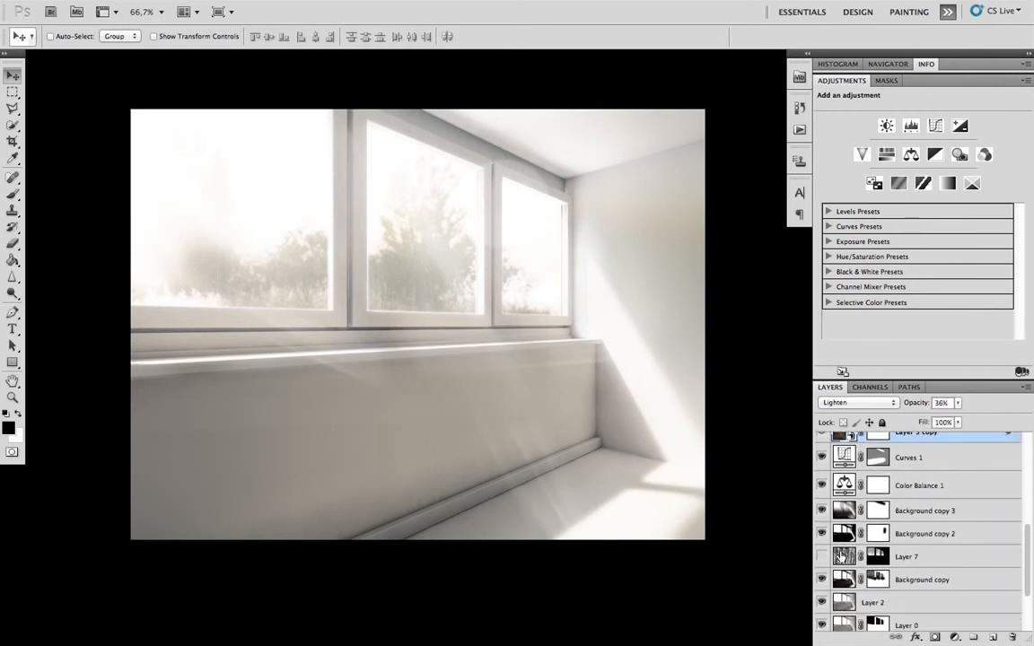
left_click(840, 556)
left_click(823, 556)
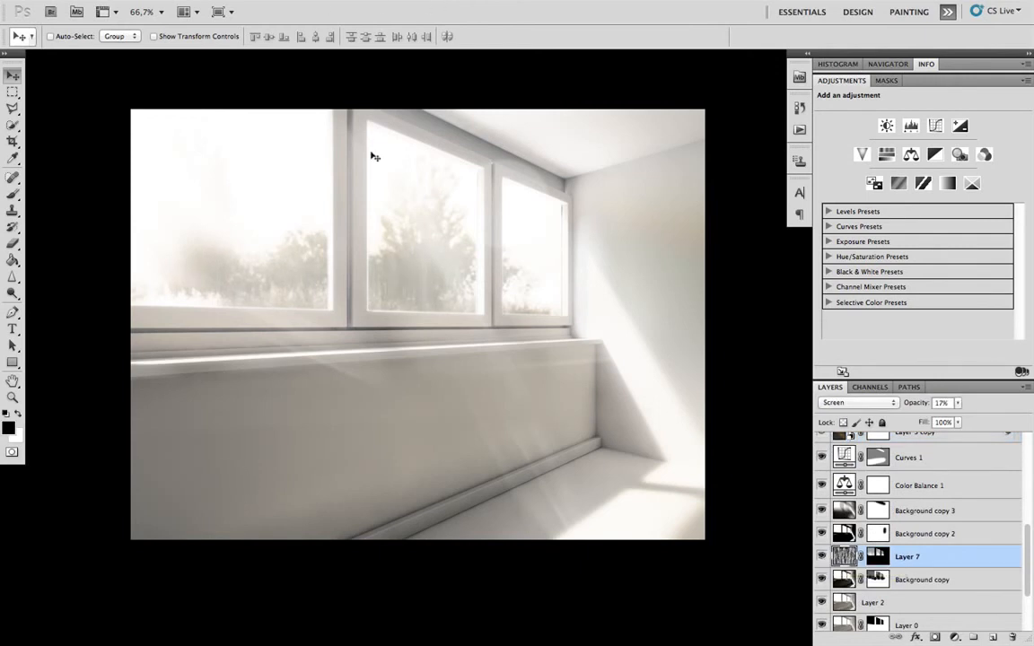
- Switch to full-screen mode with the menu bar and look through the available Render filters
key("f")
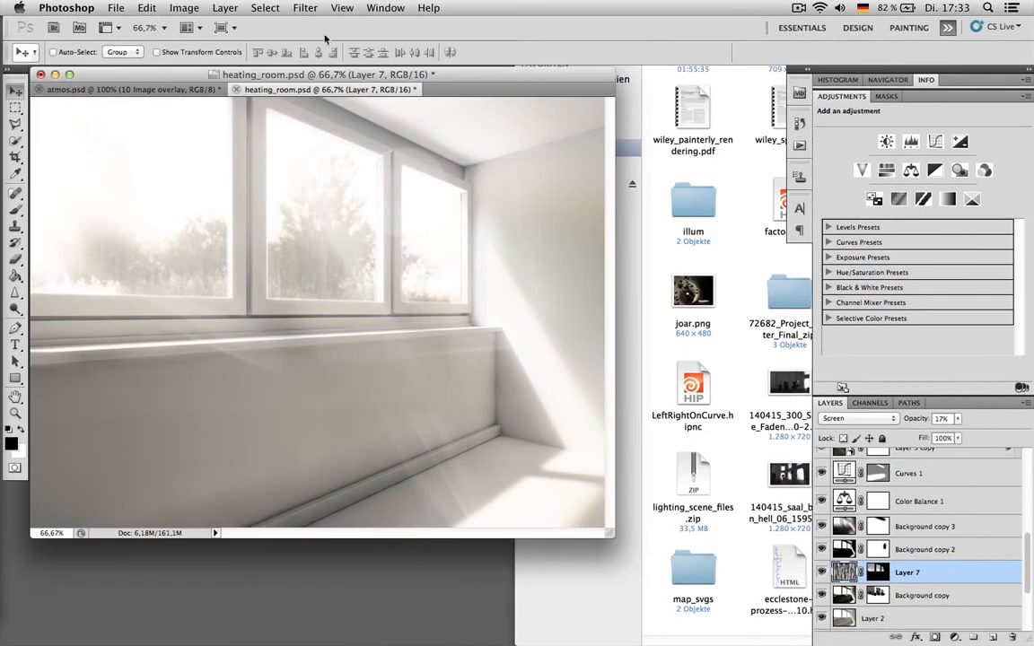
key("f")
left_click(310, 9)
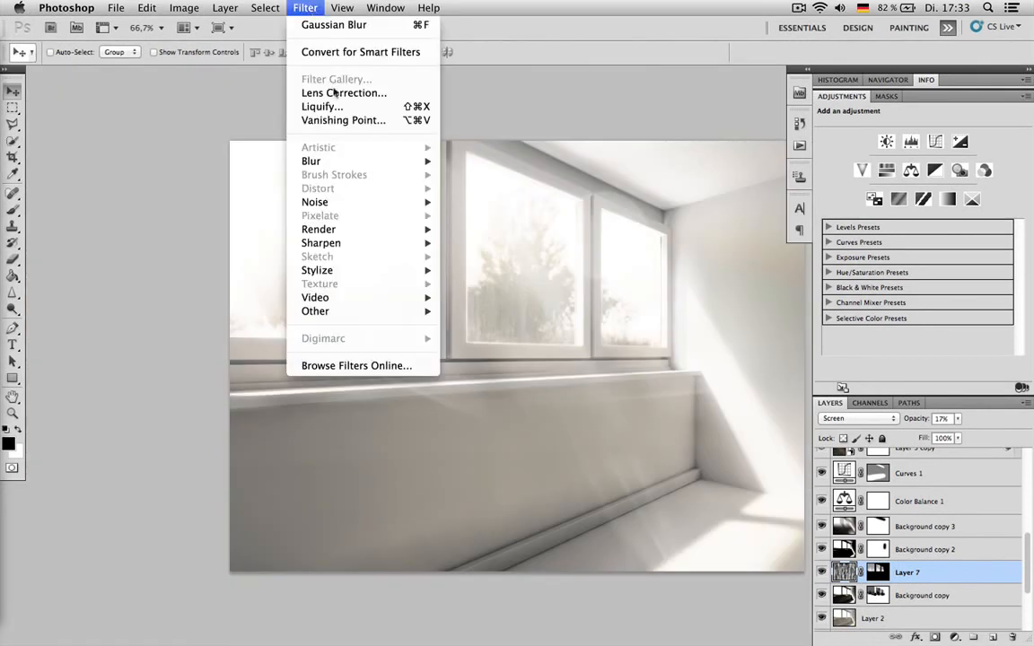
mouse_move(323, 228)
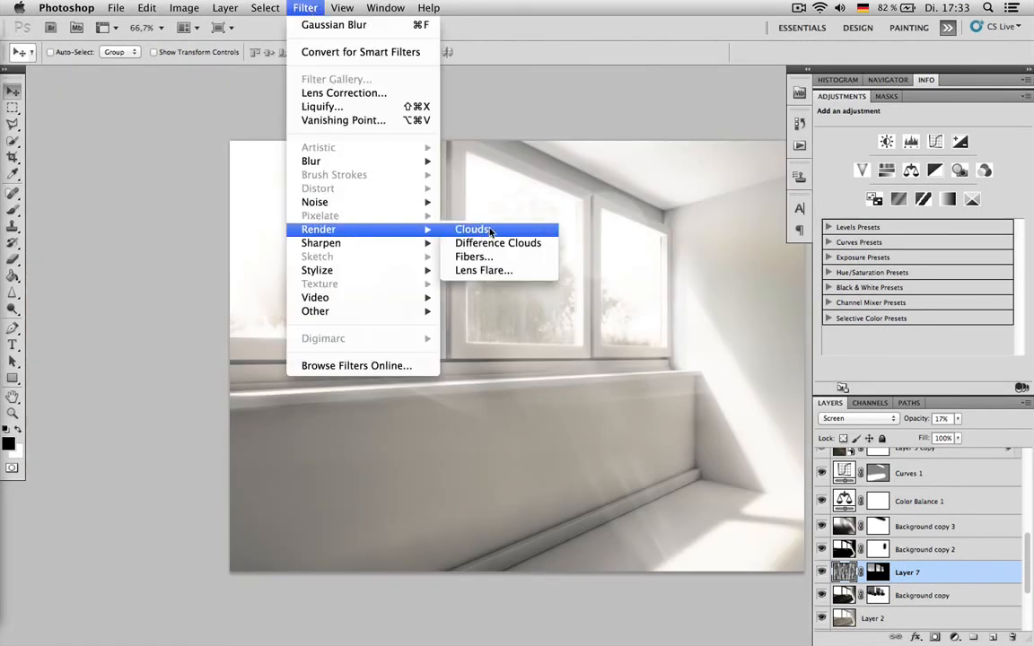
left_click(525, 79)
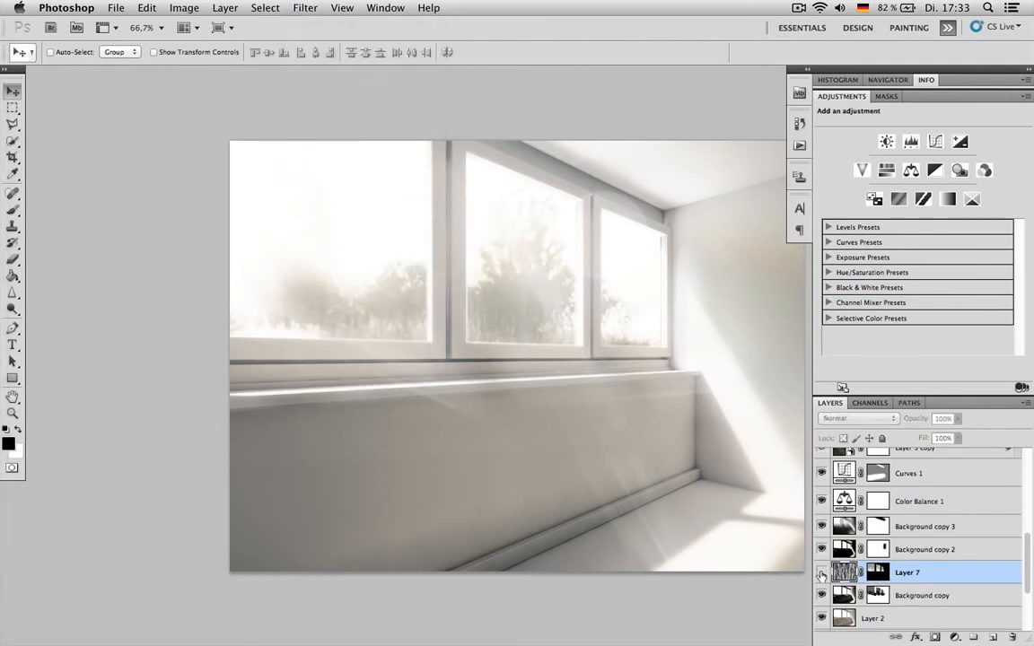
- Toggle Layer 4 to compare the image with and without its texture, check its blend settings, and leave it hidden
left_click_drag(623, 362, 474, 330)
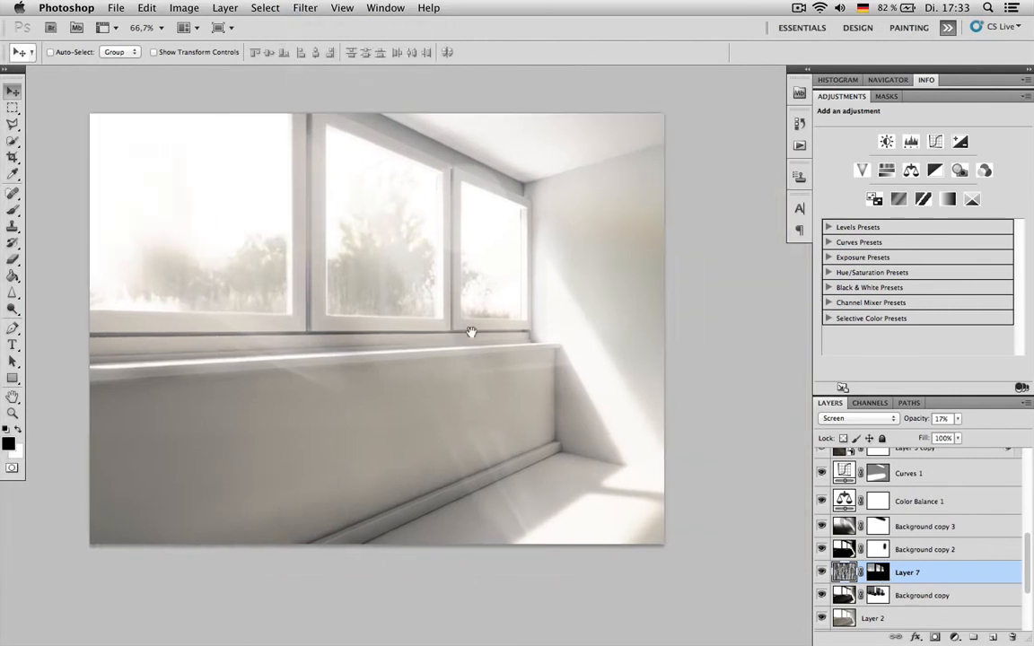
scroll(928, 513, "down", 1)
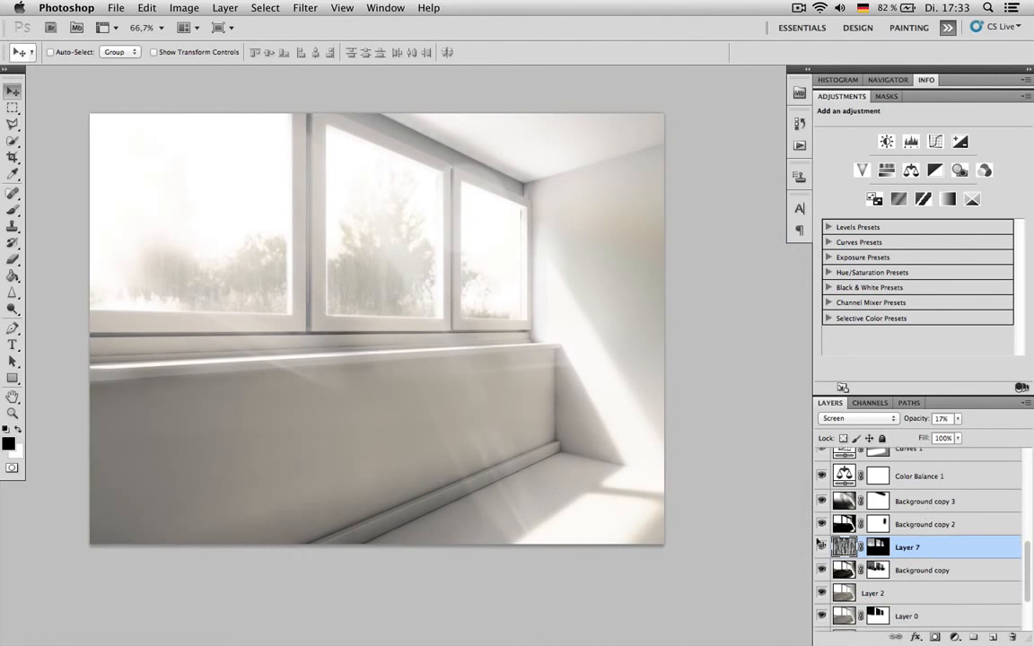
scroll(900, 566, "down", 3)
scroll(900, 565, "up", 7)
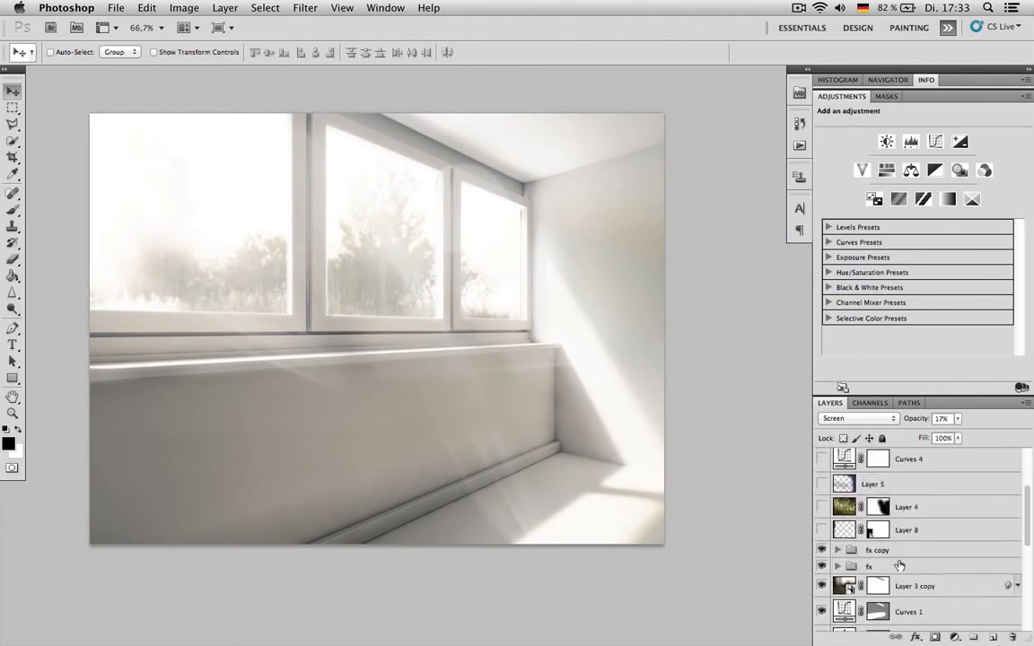
left_click(820, 508)
left_click(821, 508)
left_click(820, 508)
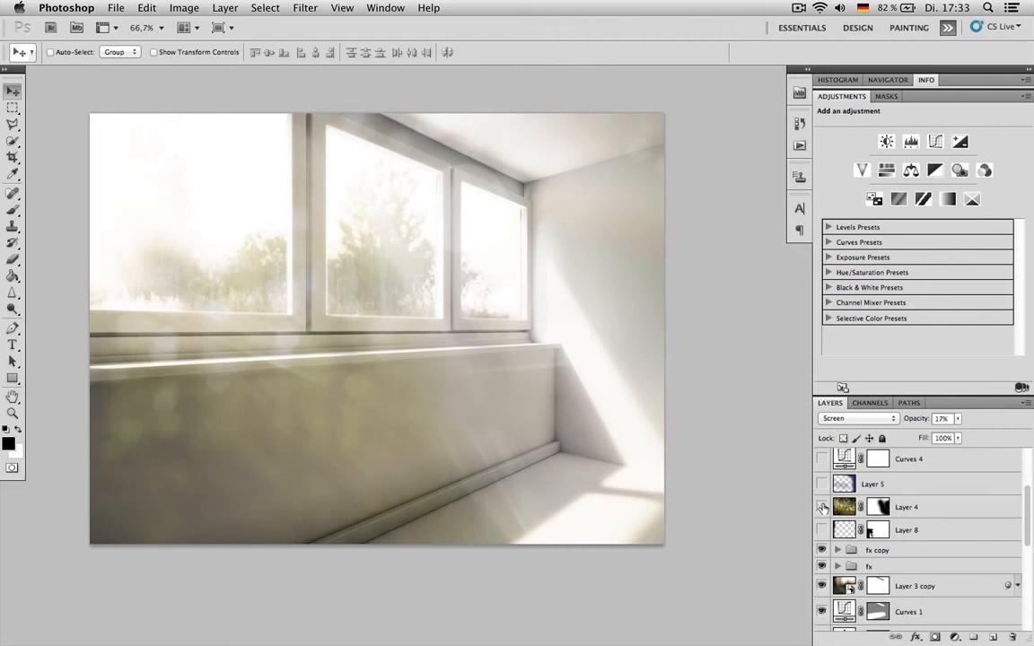
left_click(846, 508)
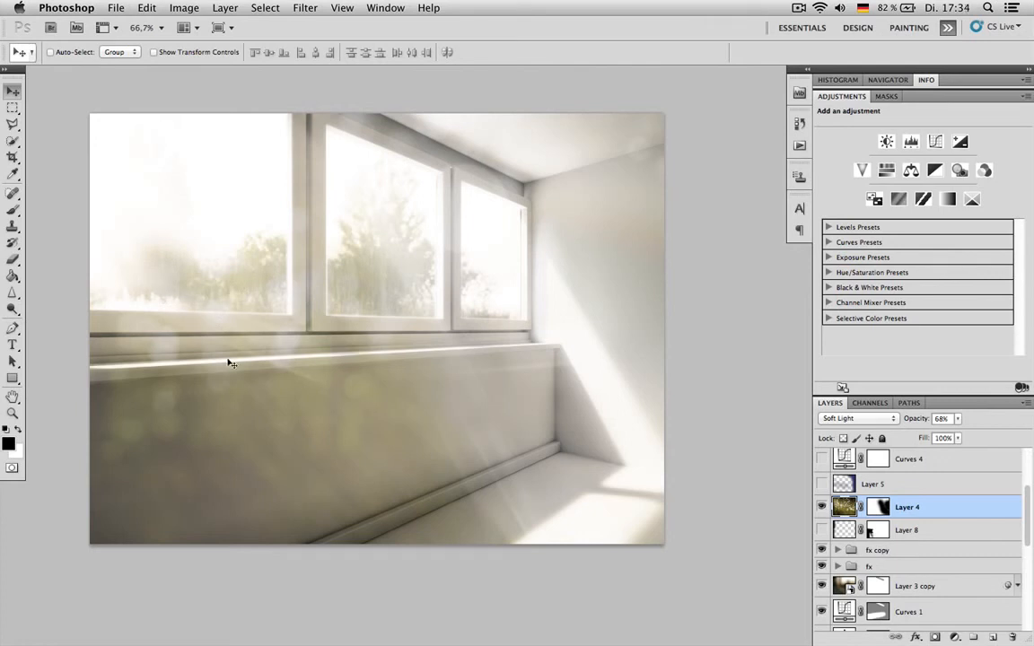
scroll(983, 519, "up", 1)
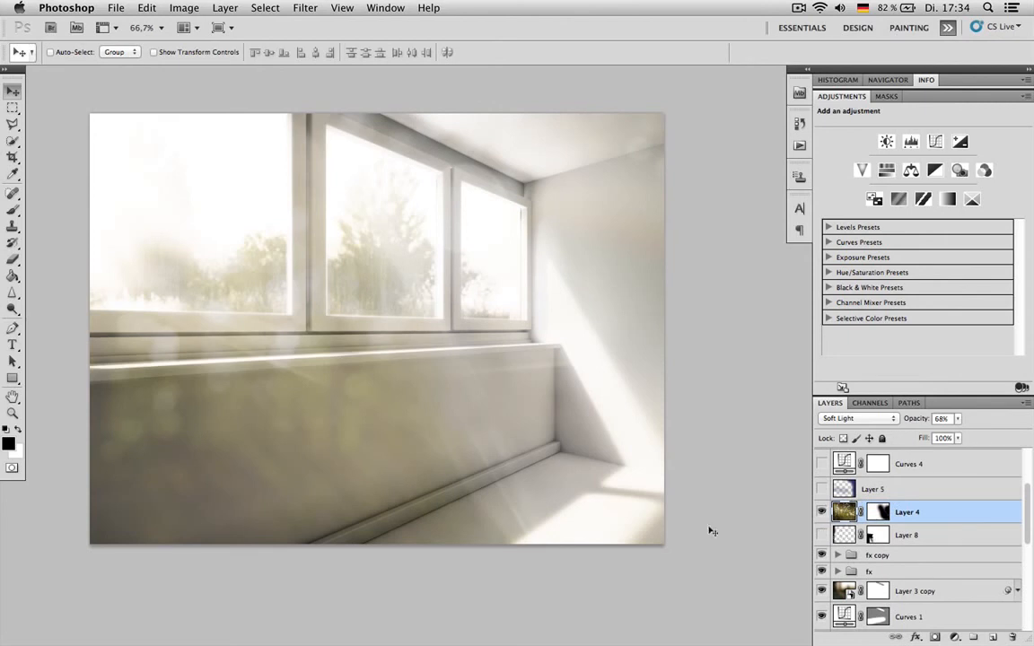
left_click(820, 512)
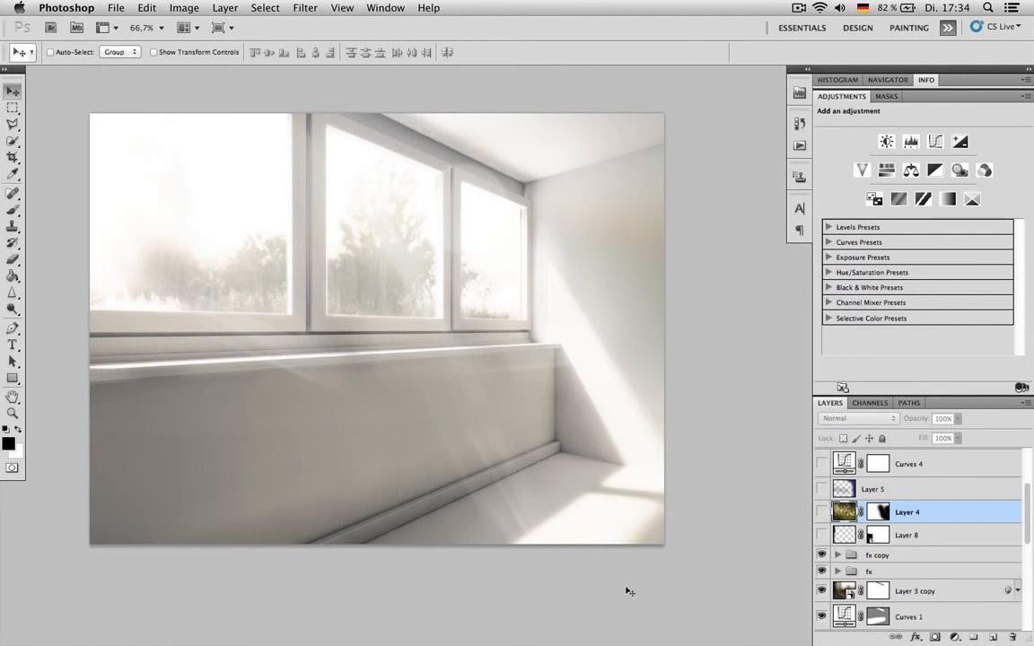
- Show Layer 8 with the green texture on the far window and set its opacity to 60%
left_click(820, 535)
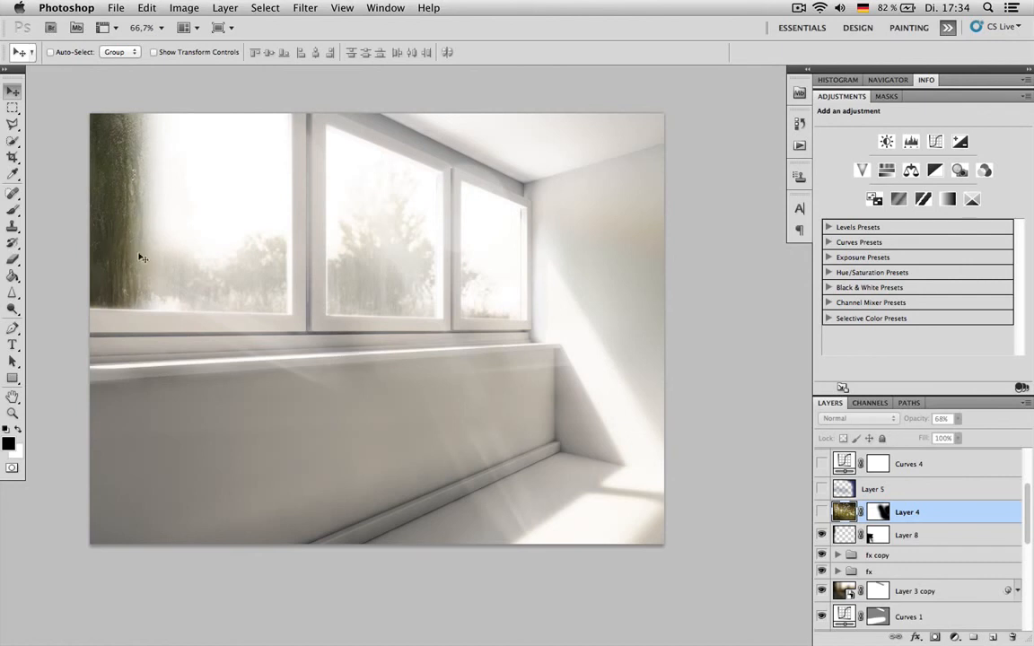
left_click(852, 533)
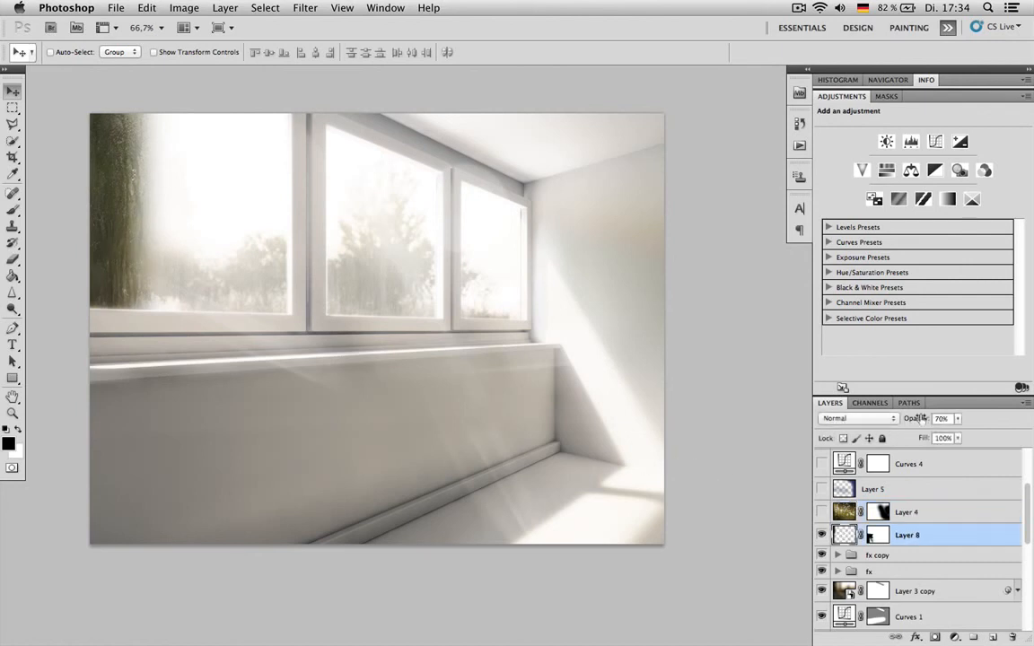
mouse_move(925, 418)
left_mouse_down()
mouse_move(910, 421)
mouse_move(920, 422)
left_mouse_up()
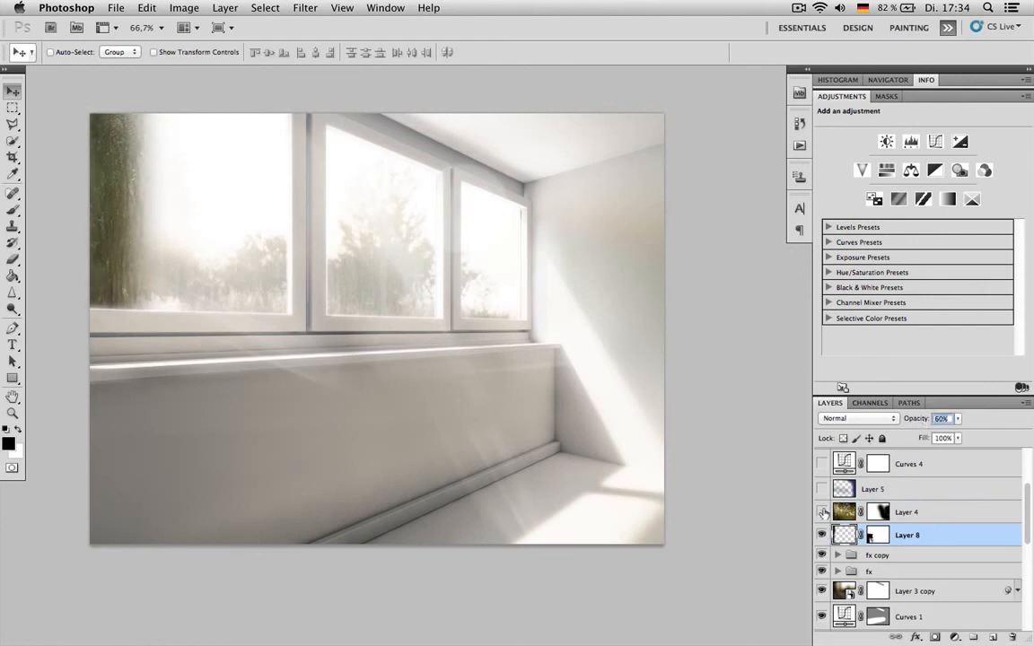
- Show Layer 4, Layer 5 and the Curves 4 adjustment, comparing the image with and without Curves 4
left_click(823, 512)
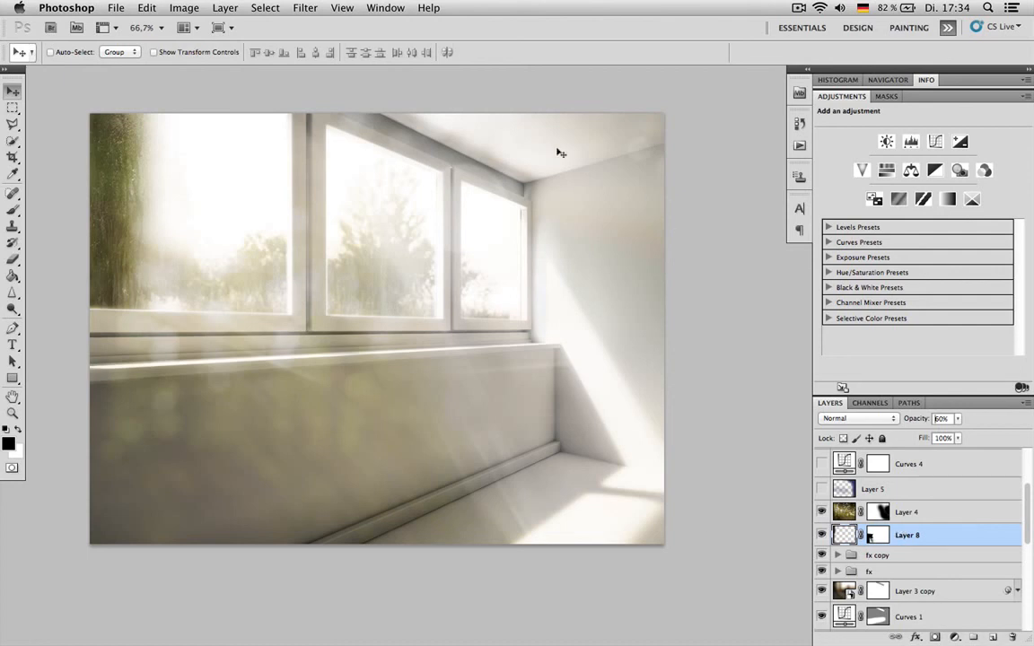
left_click(821, 489)
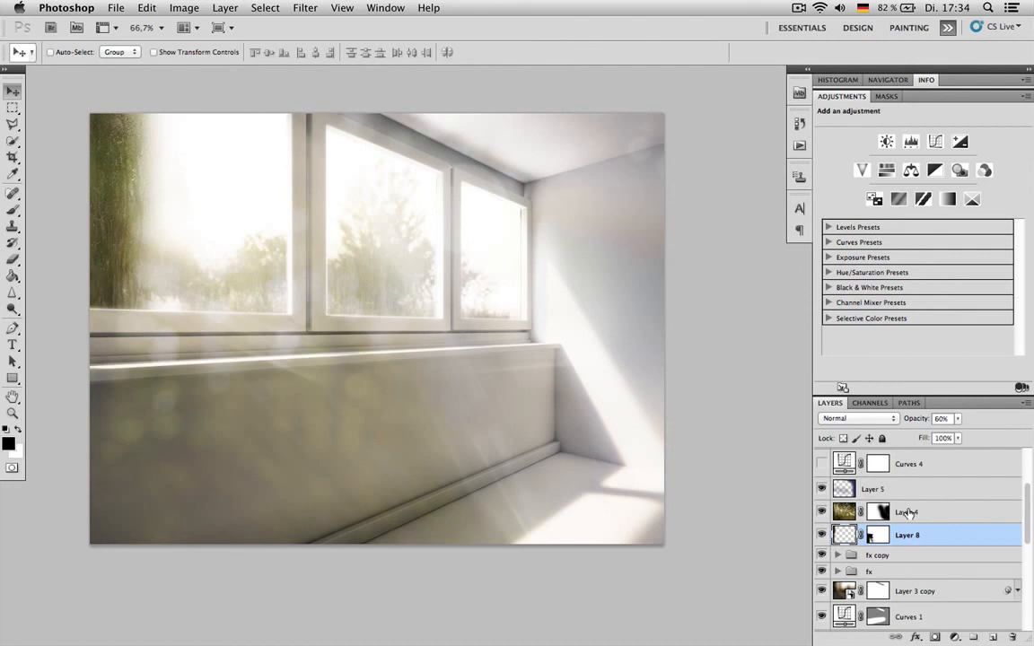
left_click(822, 463)
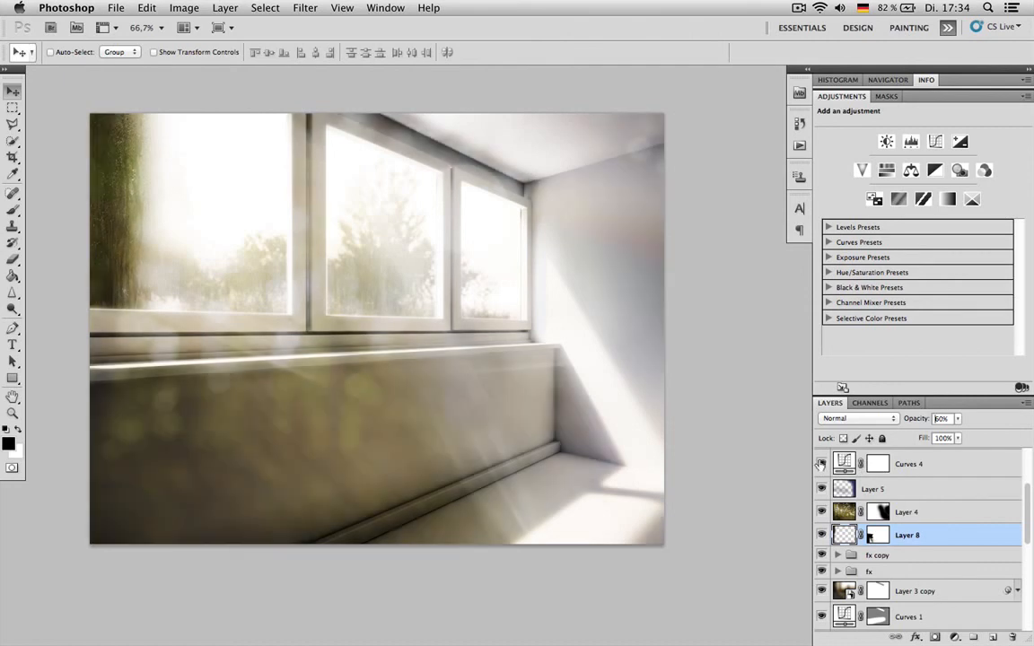
left_click(949, 468)
left_click(821, 463)
left_click(822, 463)
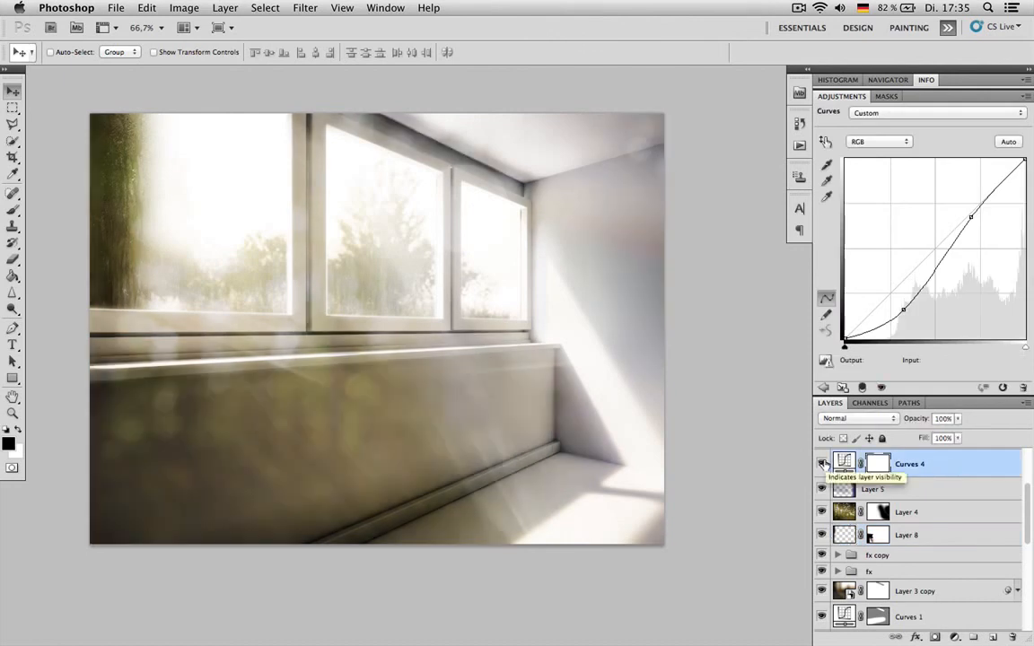
- Select the Black & White 1 adjustment layer and make it visible
scroll(943, 472, "down", 3)
scroll(940, 482, "down", 8)
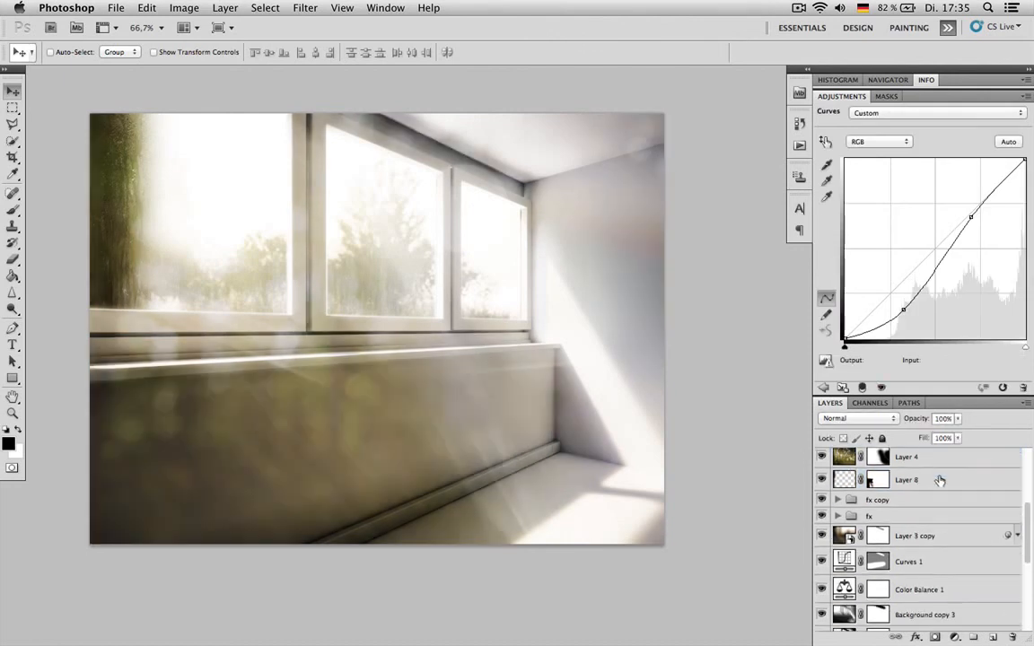
scroll(931, 532, "up", 10)
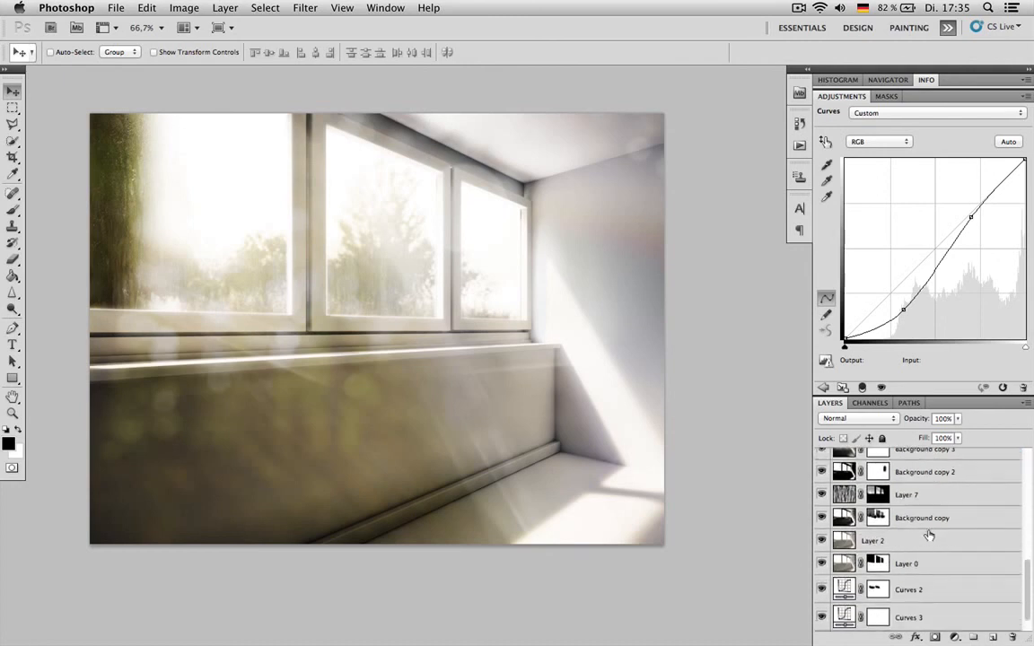
scroll(934, 521, "up", 1)
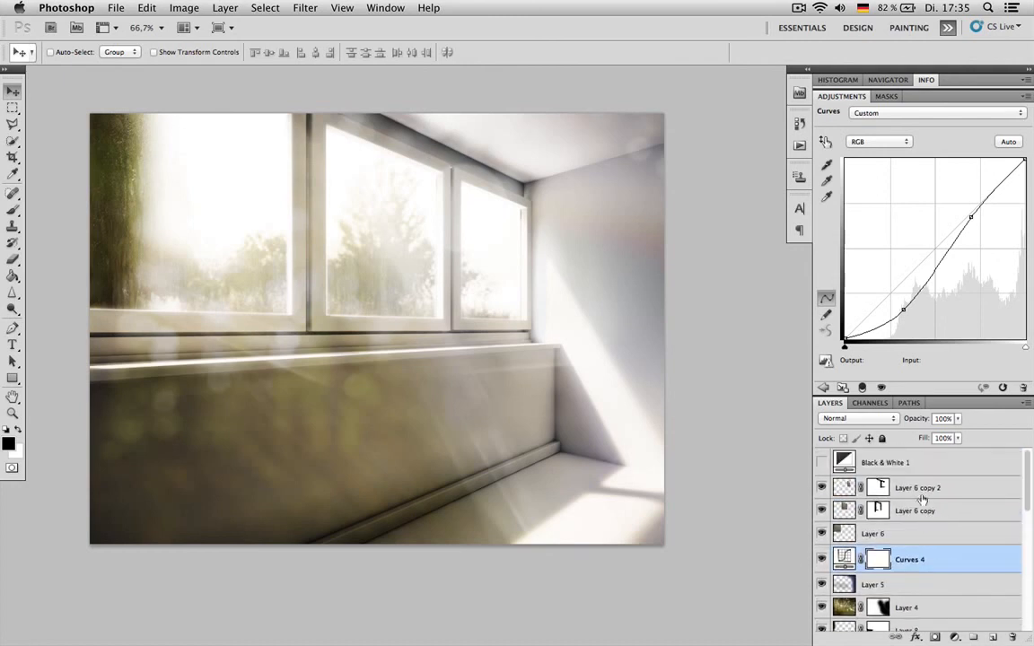
left_click(911, 463)
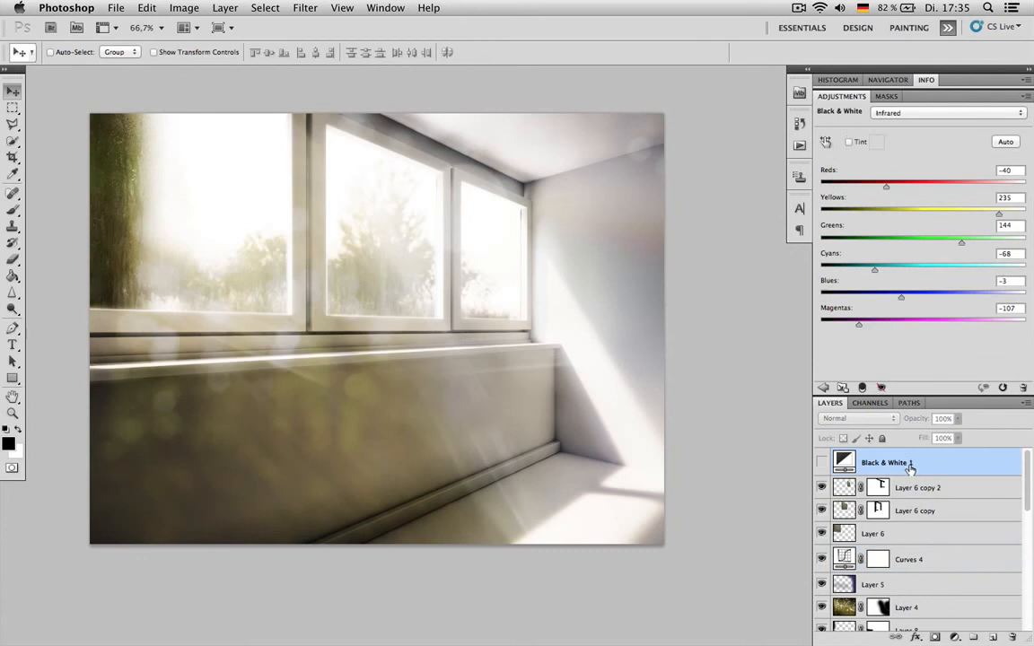
left_click(821, 462)
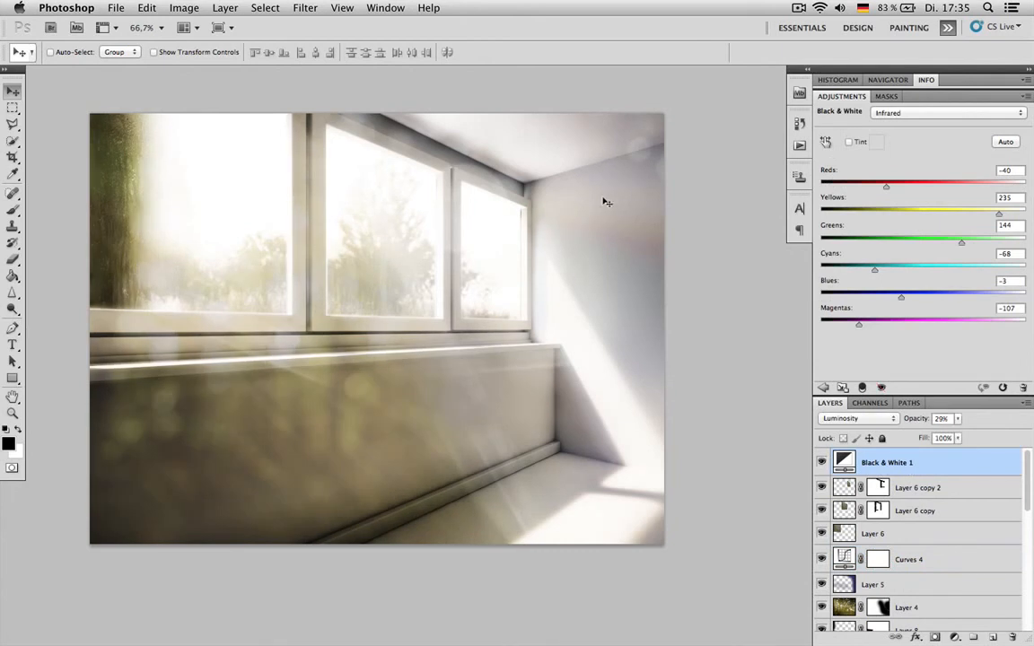
- Check the document's color mode and bit depth, and display the histogram with Layer 6 copy 2 selected
left_click(184, 7)
mouse_move(233, 24)
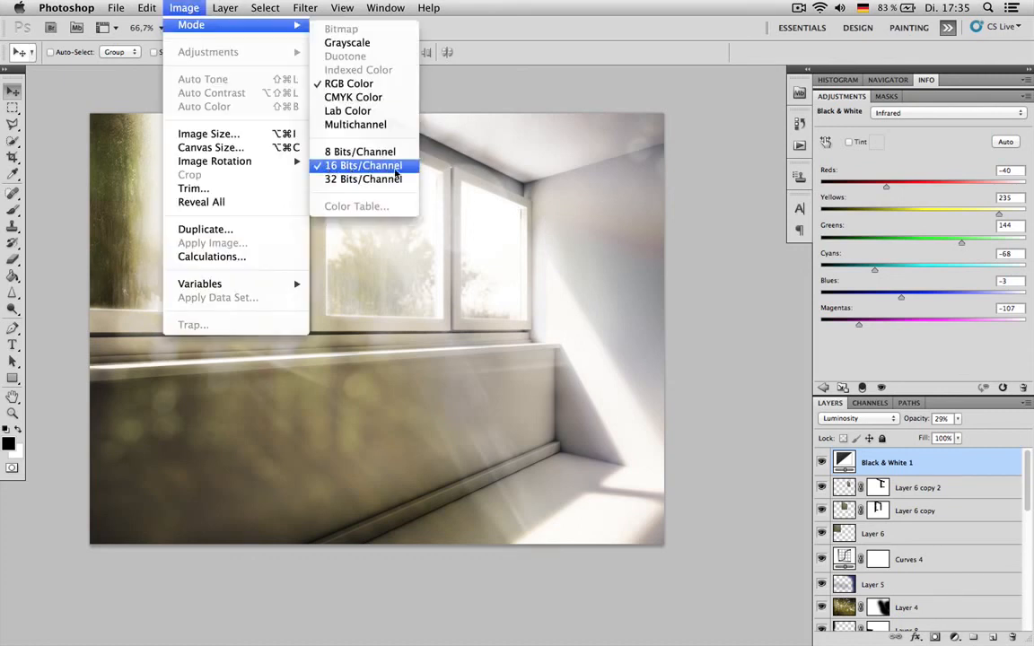
left_click(473, 89)
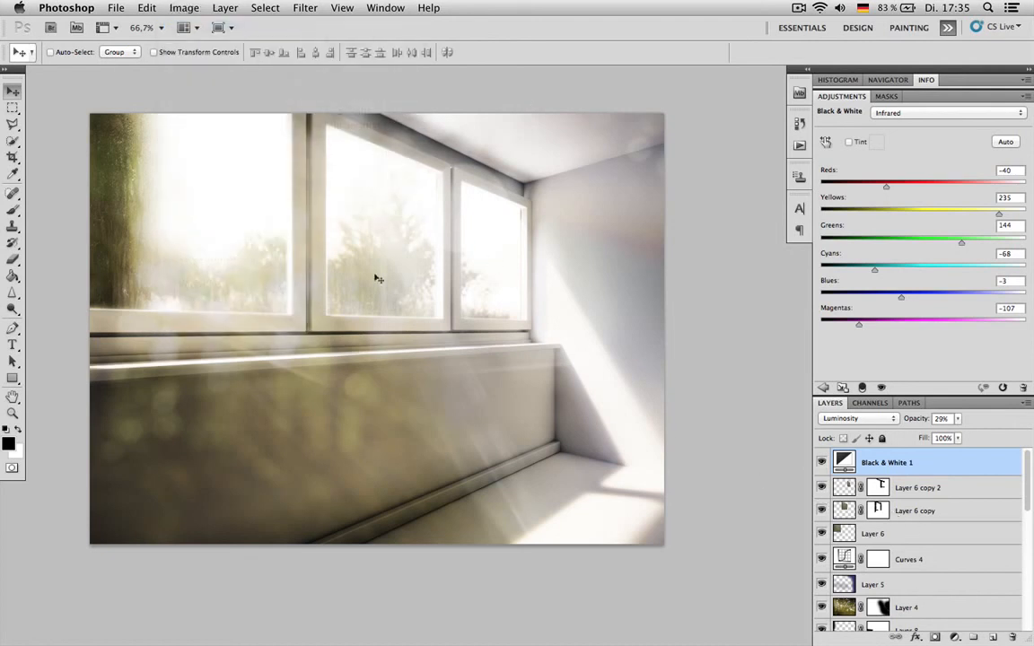
left_click(933, 489)
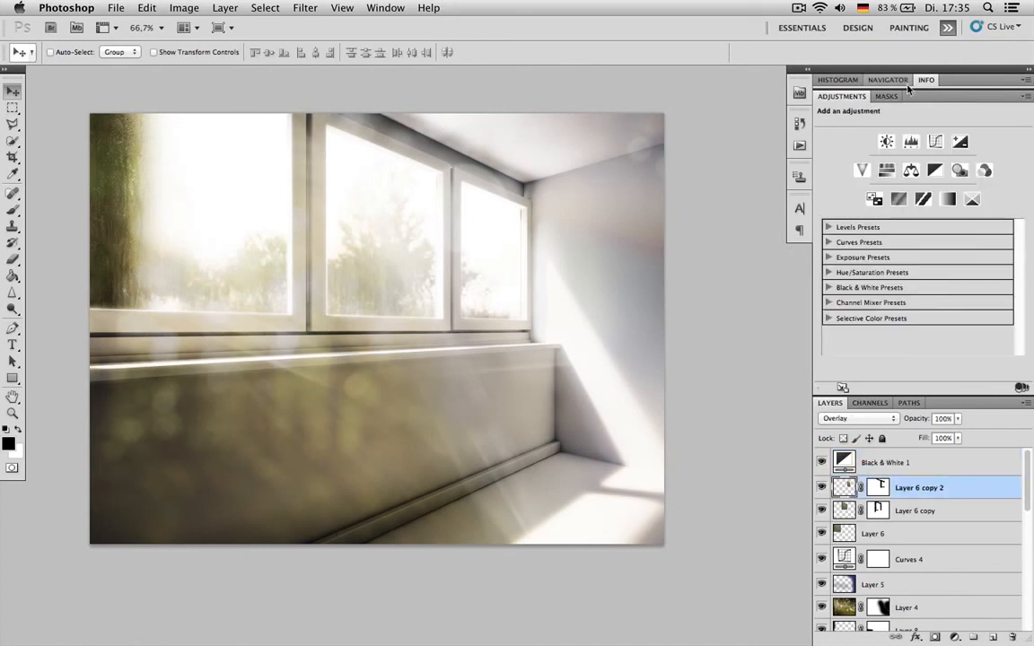
left_click(840, 79)
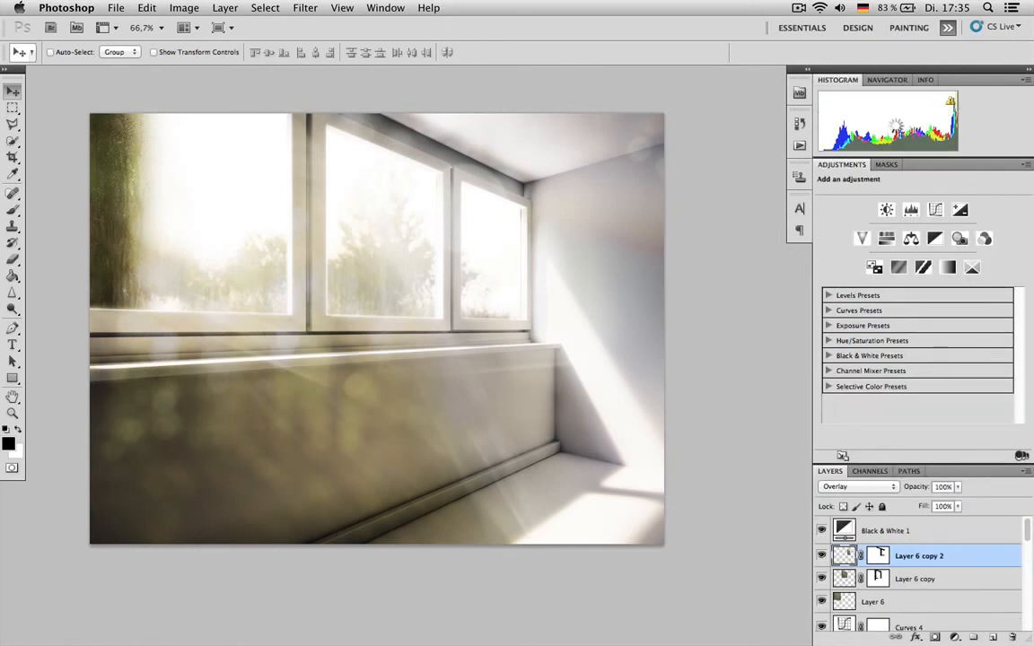